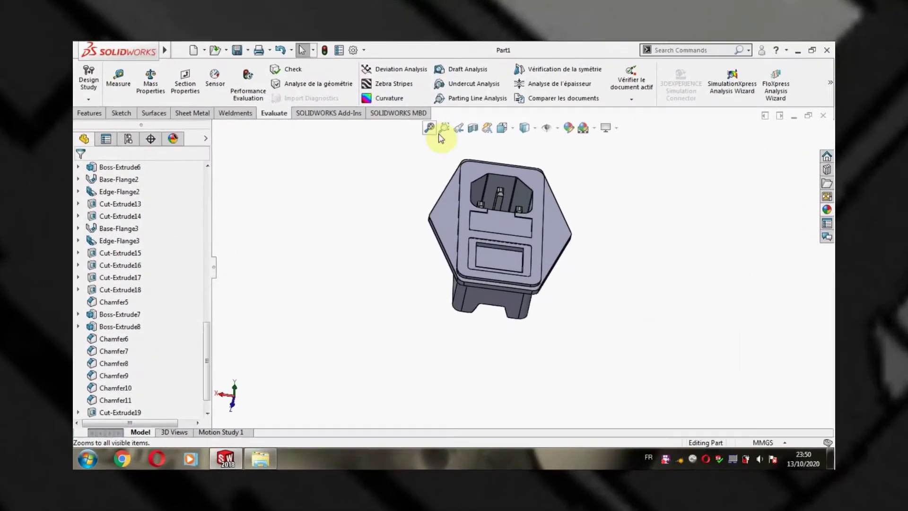
Section the part along the top plane (Plan de dessus) at a -16 mm offset.
{"action": "left_click", "coordinate": [472, 104]}
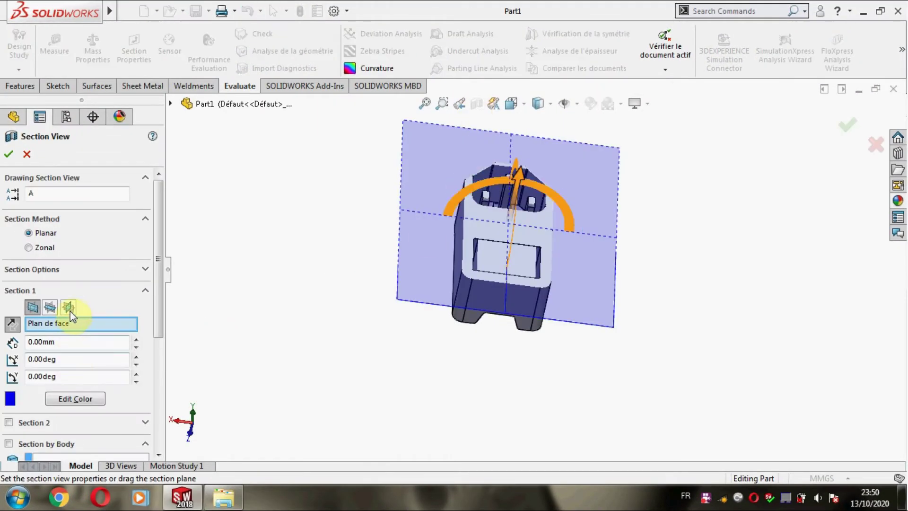
{"action": "left_click", "coordinate": [67, 311]}
{"action": "left_click", "coordinate": [56, 308]}
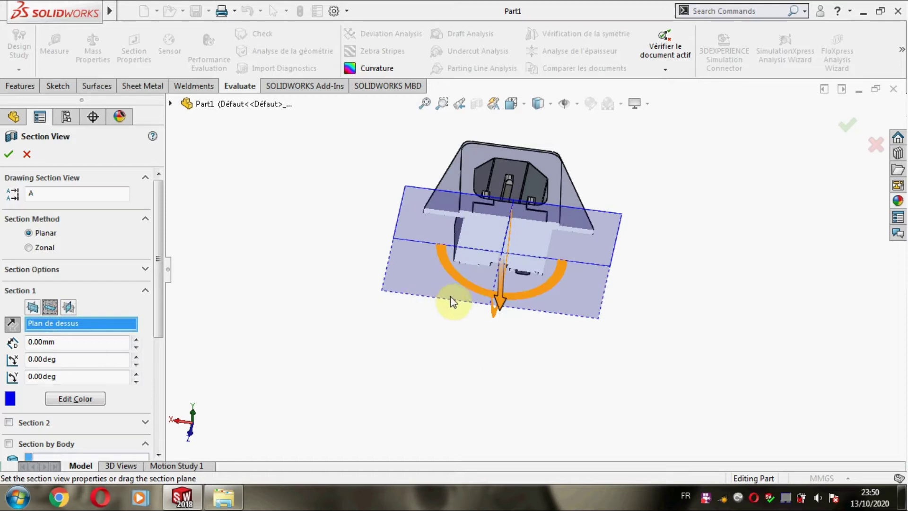
{"action": "left_click_drag", "start_coordinate": [502, 301], "coordinate": [501, 340]}
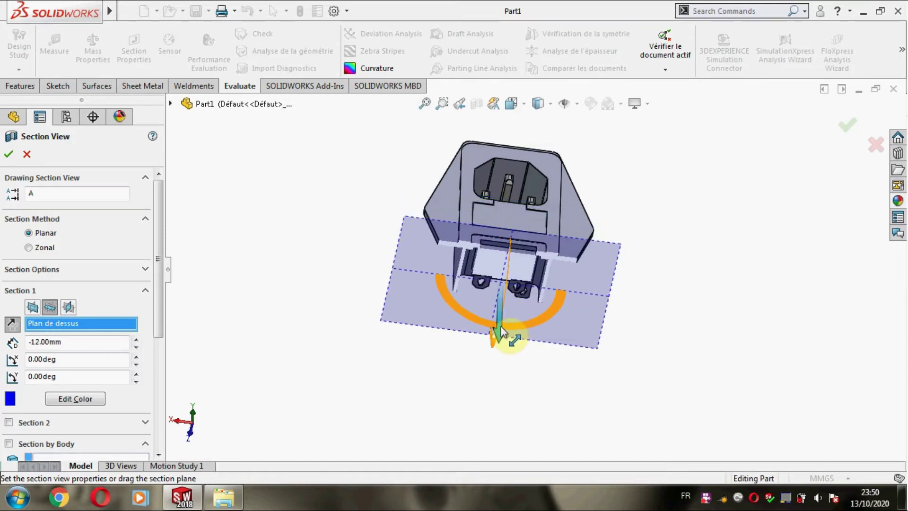
{"action": "left_click", "coordinate": [9, 154]}
{"action": "mouse_move", "coordinate": [311, 328]}
{"action": "middle_mouse_down"}
{"action": "mouse_move", "coordinate": [399, 369]}
{"action": "mouse_move", "coordinate": [395, 329]}
{"action": "middle_mouse_up"}
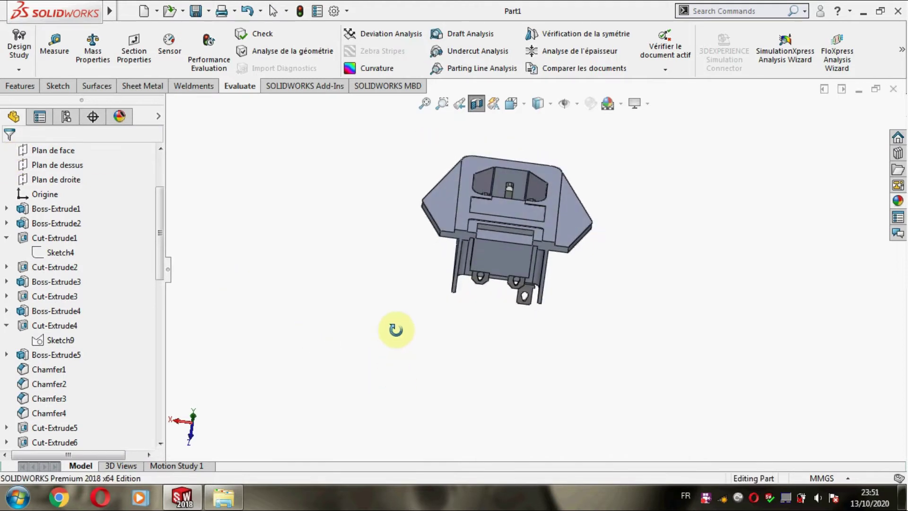
Zoom in on the recessed label face and select it.
{"action": "scroll", "coordinate": [503, 238], "scroll_direction": "down", "scroll_amount": 3}
{"action": "scroll", "coordinate": [503, 237], "scroll_direction": "down", "scroll_amount": 2}
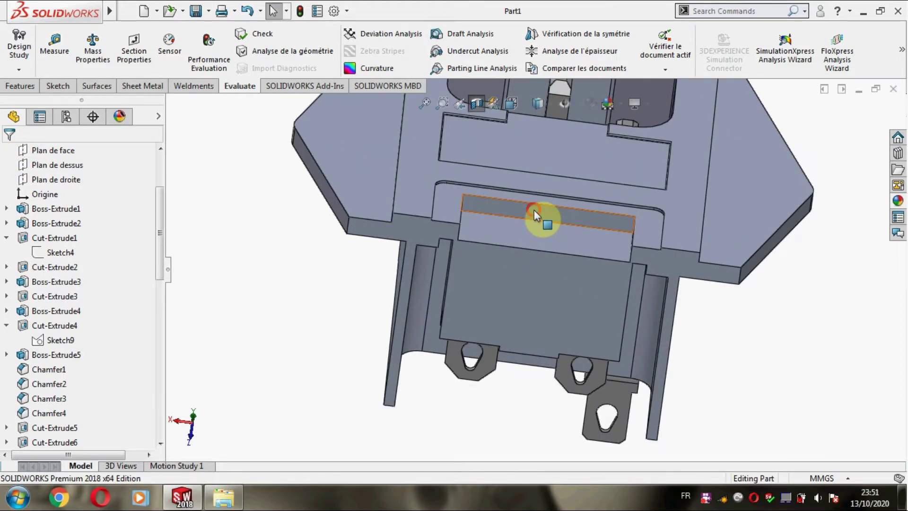
{"action": "left_click", "coordinate": [534, 209]}
{"action": "middle_click_drag", "start_coordinate": [339, 285], "coordinate": [294, 229]}
Start a new reference plane with the label face as its reference.
{"action": "left_click", "coordinate": [34, 87]}
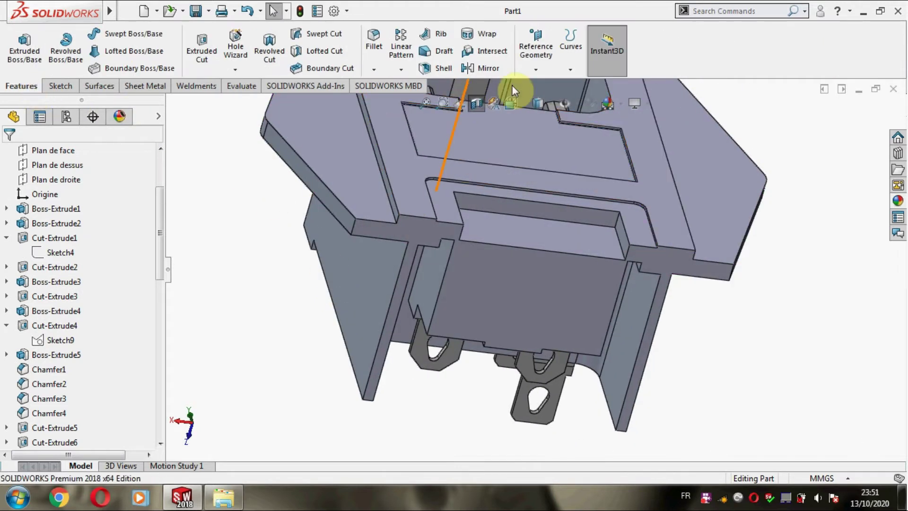
{"action": "left_click", "coordinate": [535, 50]}
{"action": "left_click", "coordinate": [548, 83]}
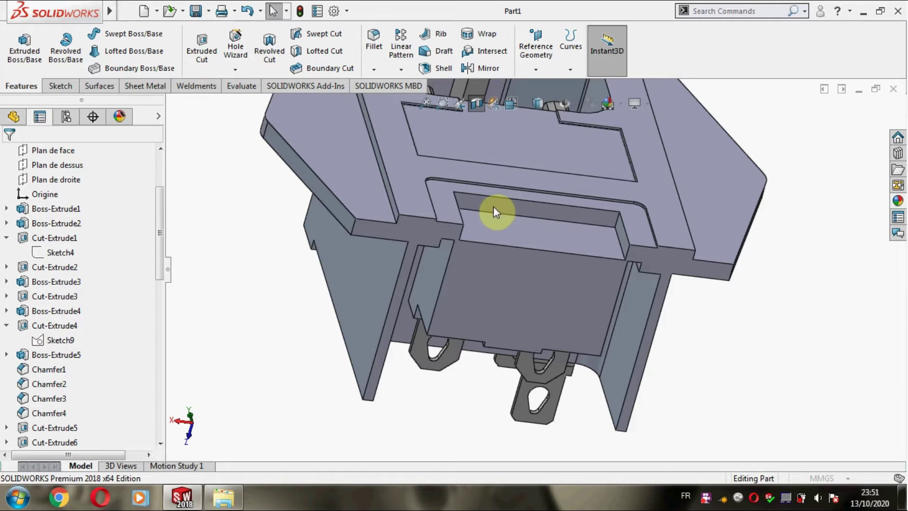
{"action": "left_click", "coordinate": [503, 211]}
Add Plane1 at a 0.12 mm offset from the recessed label face.
{"action": "key", "text": "Return"}
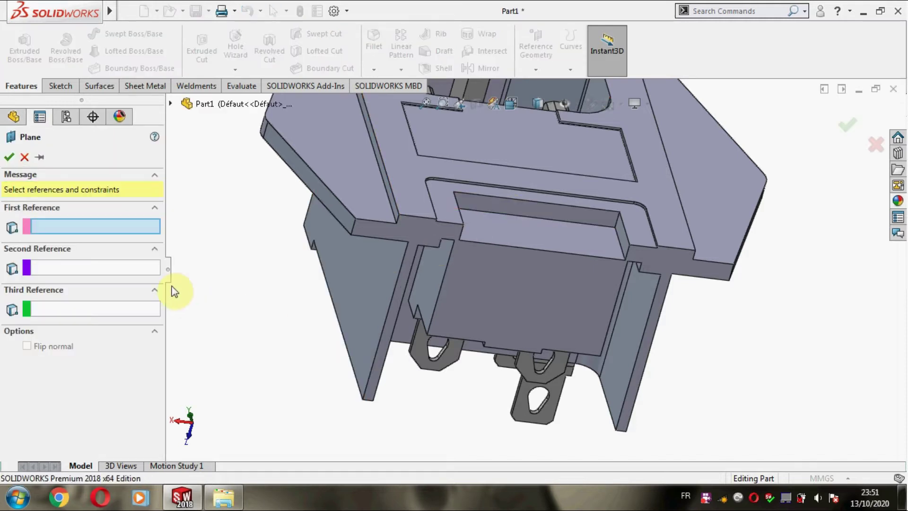
{"action": "left_click", "coordinate": [531, 211]}
{"action": "middle_click_drag", "start_coordinate": [252, 247], "coordinate": [280, 273]}
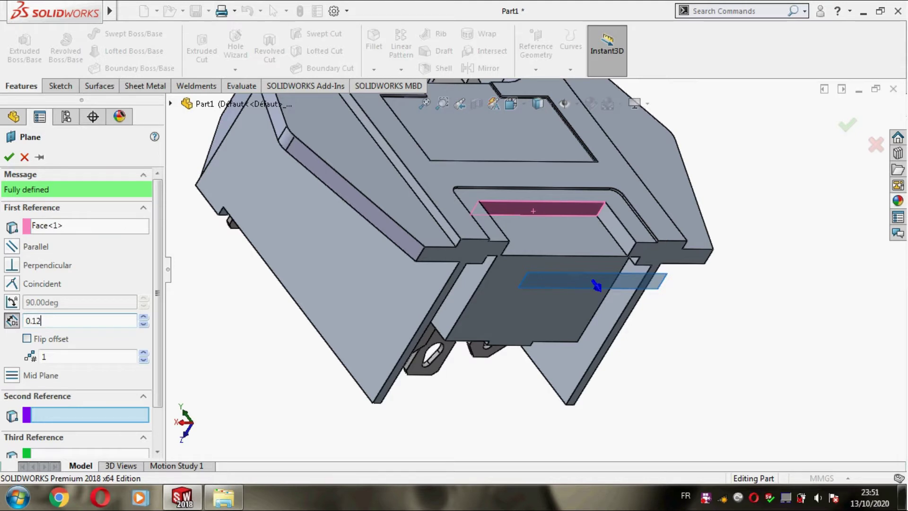
{"action": "key", "text": "Return"}
{"action": "left_click", "coordinate": [7, 158]}
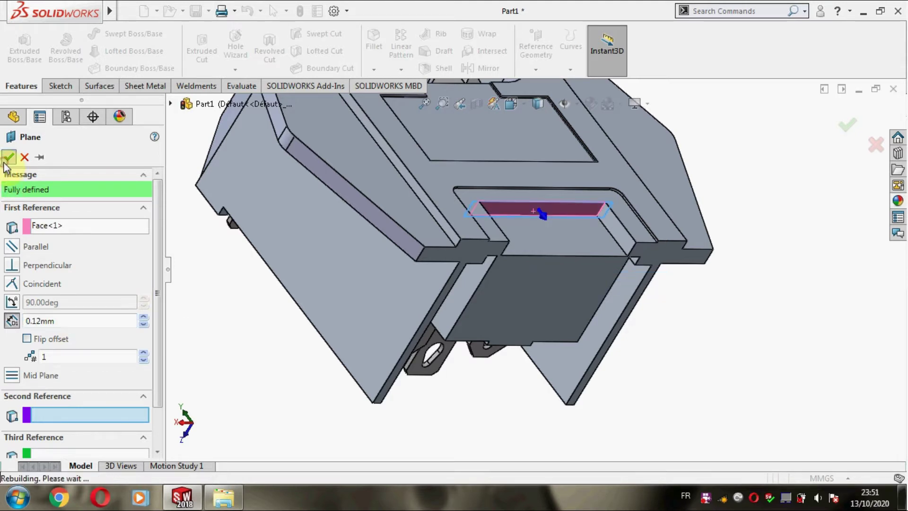
{"action": "left_click_drag", "start_coordinate": [163, 276], "coordinate": [162, 463]}
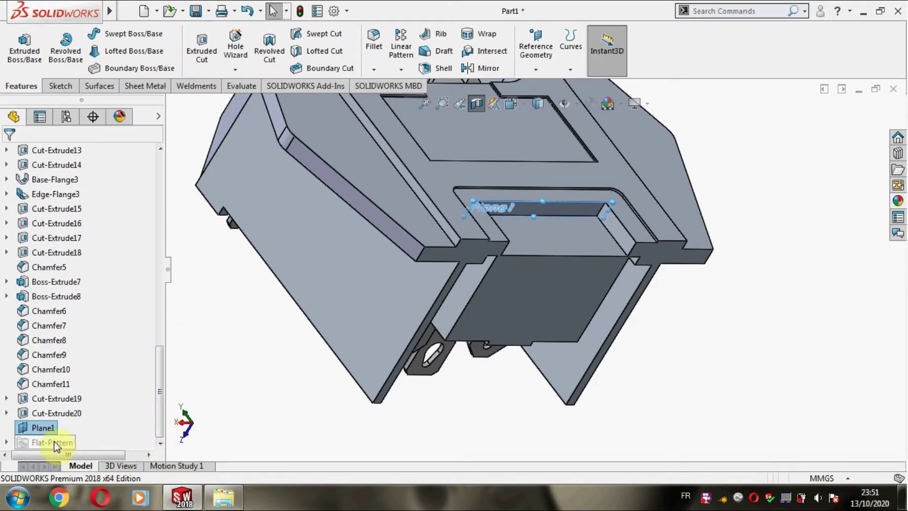
View Plane1 normal-to and open a new sketch on it, zoomed in on the label area.
{"action": "right_click", "coordinate": [47, 428]}
{"action": "left_click", "coordinate": [114, 207]}
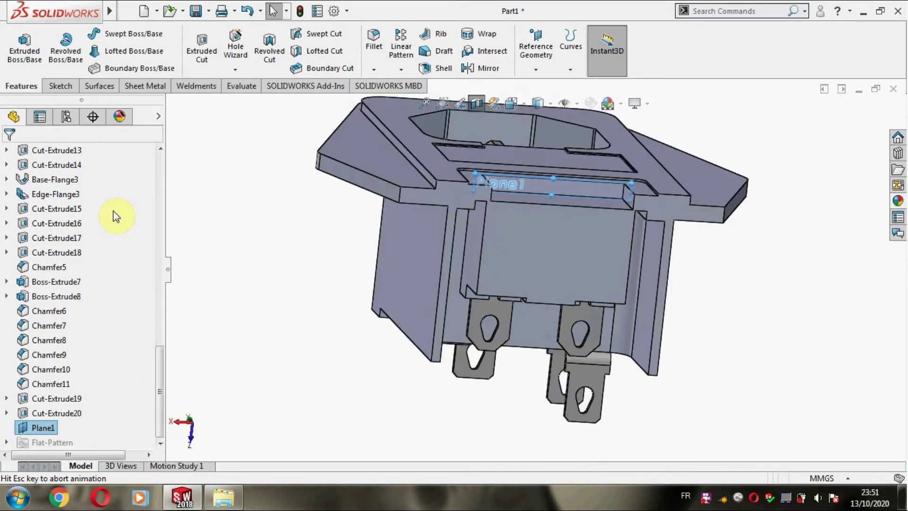
{"action": "right_click", "coordinate": [41, 430]}
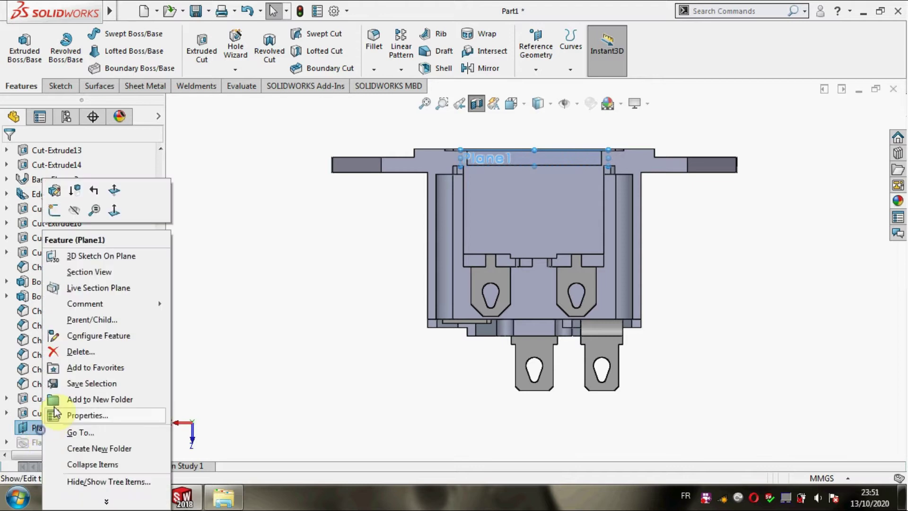
{"action": "left_click", "coordinate": [59, 208]}
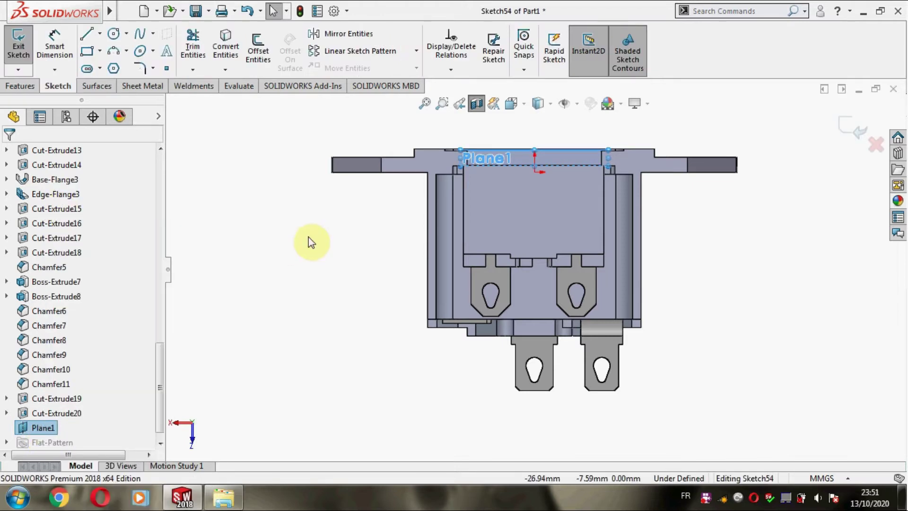
{"action": "scroll", "coordinate": [544, 143], "scroll_direction": "down", "scroll_amount": 4}
{"action": "scroll", "coordinate": [557, 149], "scroll_direction": "down", "scroll_amount": 2}
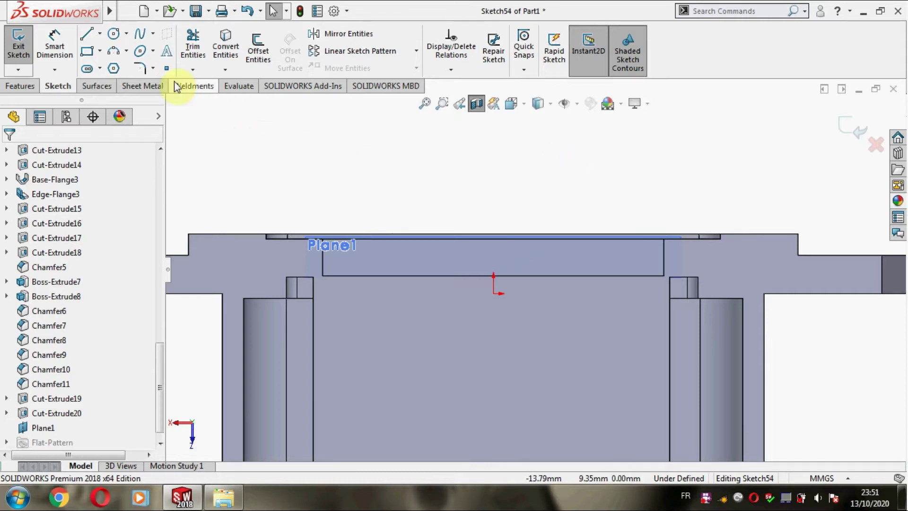
{"action": "left_click", "coordinate": [100, 33]}
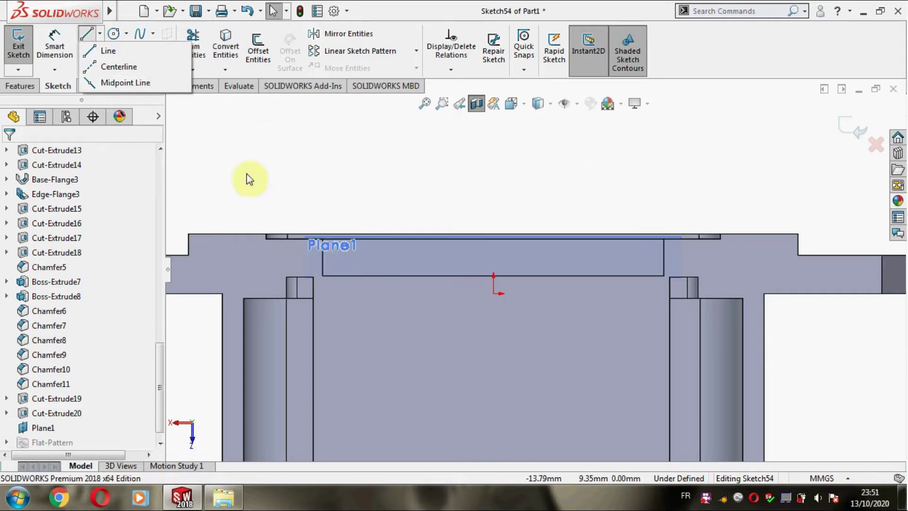
Draw a horizontal line about 15 mm long from the recess's left corner to its right side.
{"action": "left_click", "coordinate": [109, 50]}
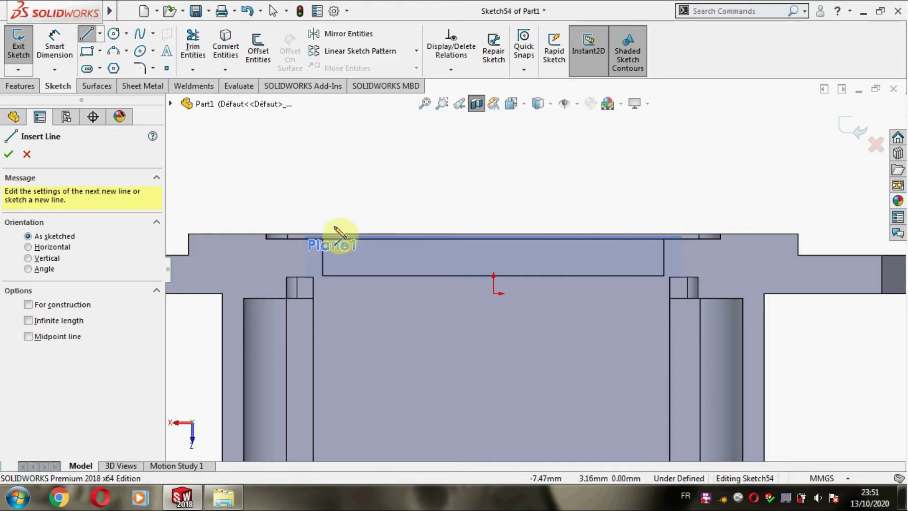
{"action": "scroll", "coordinate": [343, 285], "scroll_direction": "down", "scroll_amount": 2}
{"action": "scroll", "coordinate": [364, 284], "scroll_direction": "down", "scroll_amount": 2}
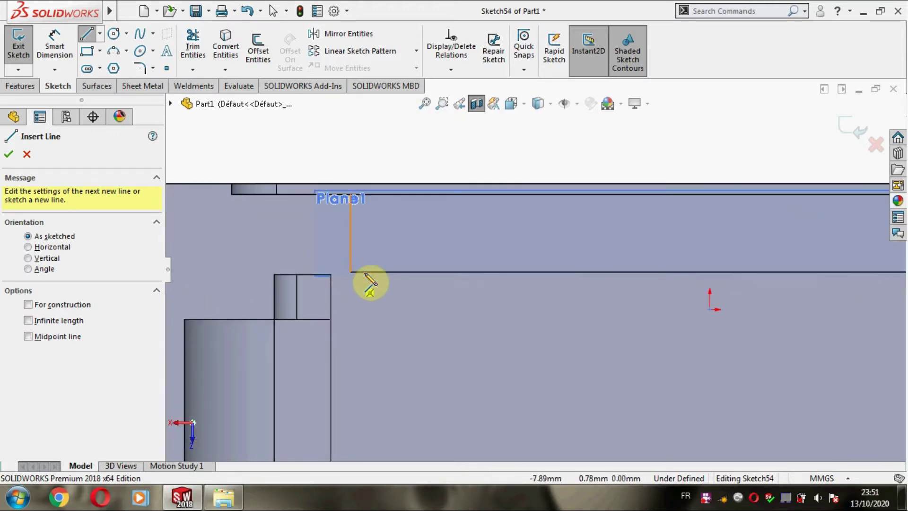
{"action": "left_click", "coordinate": [350, 272]}
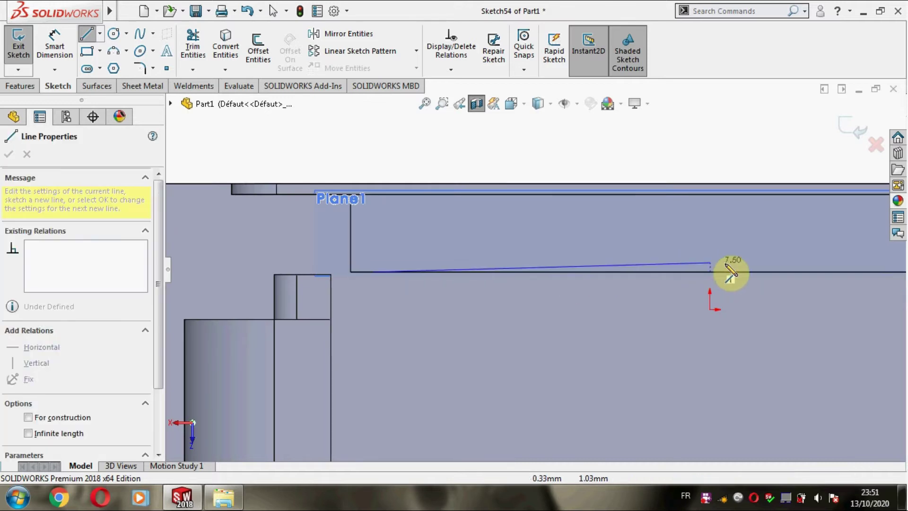
{"action": "scroll", "coordinate": [757, 275], "scroll_direction": "up", "scroll_amount": 2}
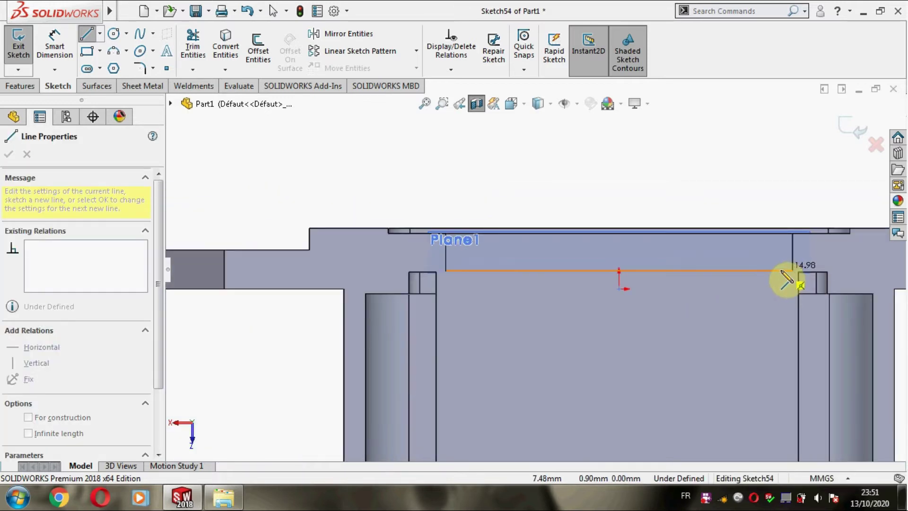
{"action": "left_click", "coordinate": [781, 271]}
{"action": "key", "text": "Escape"}
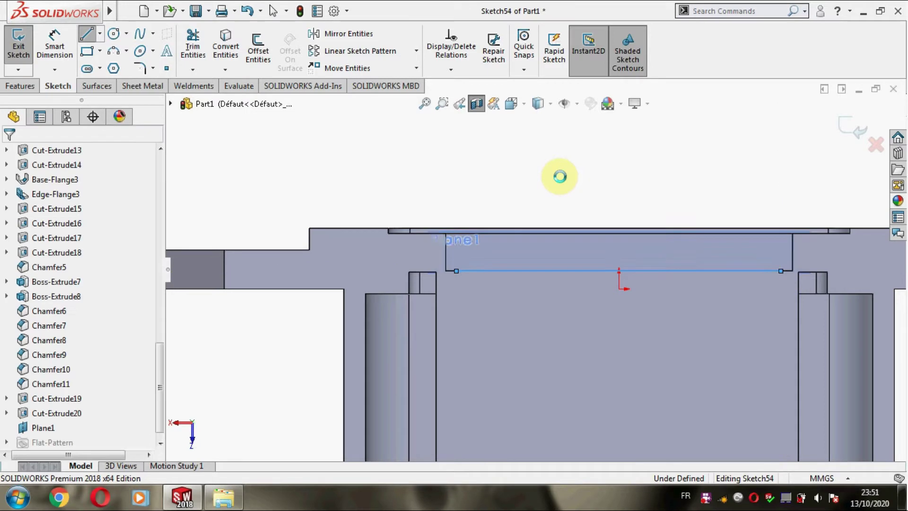
Dimension both line ends 0.12 mm from the recess sides, fully defining Sketch54.
{"action": "mouse_move", "coordinate": [57, 11]}
{"action": "left_click", "coordinate": [48, 43]}
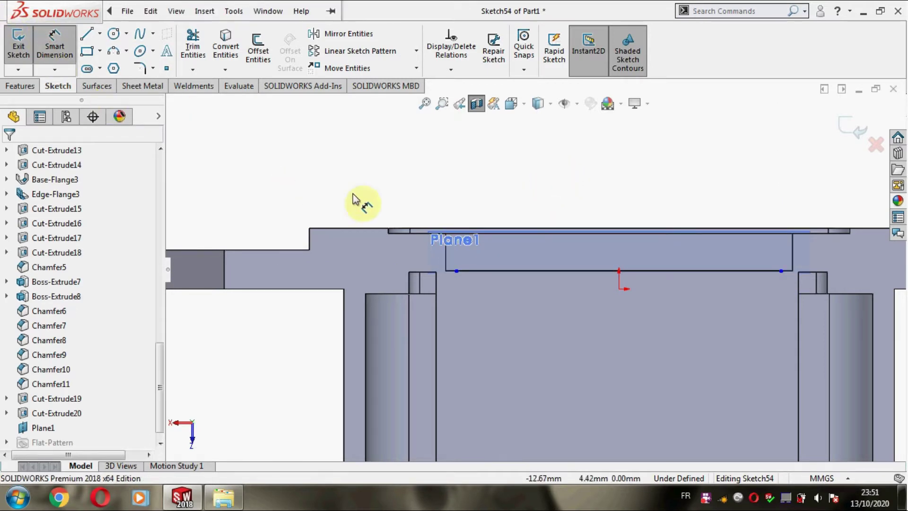
{"action": "left_click", "coordinate": [446, 264]}
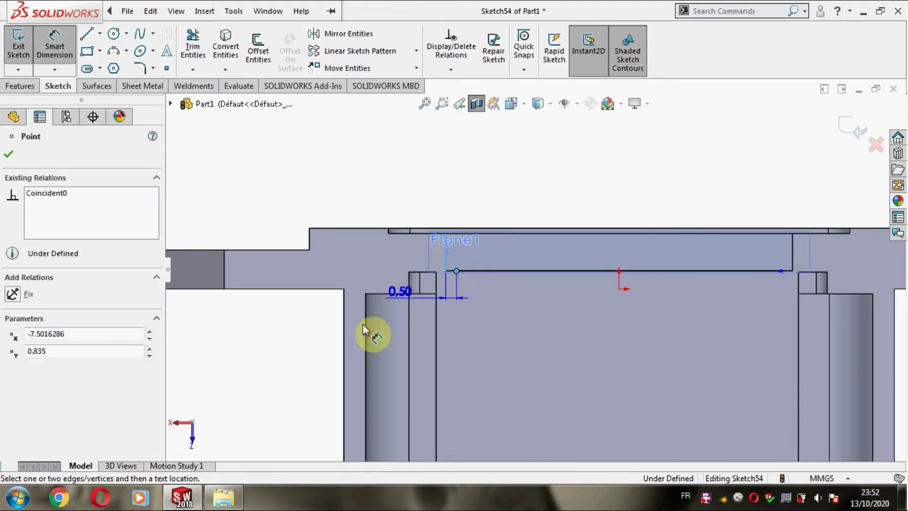
{"action": "left_click", "coordinate": [267, 343]}
{"action": "type", "text": "0.12"}
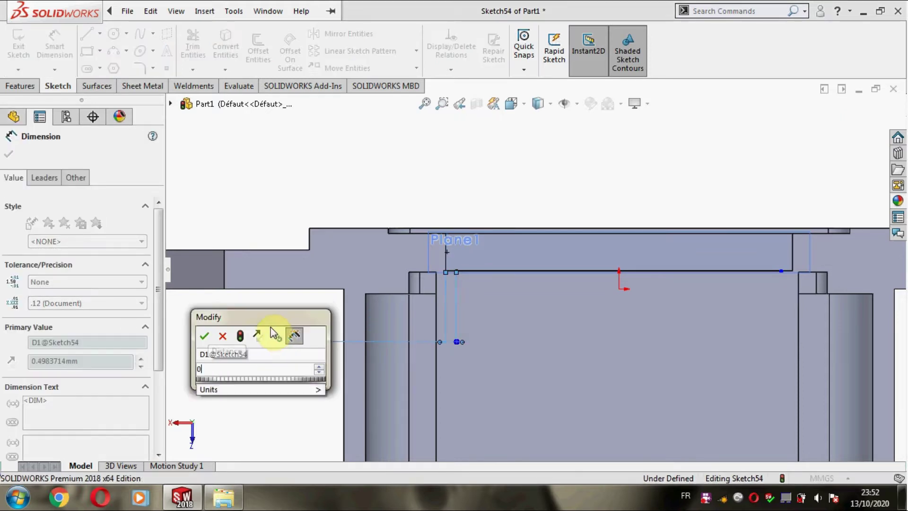
{"action": "key", "text": "Return"}
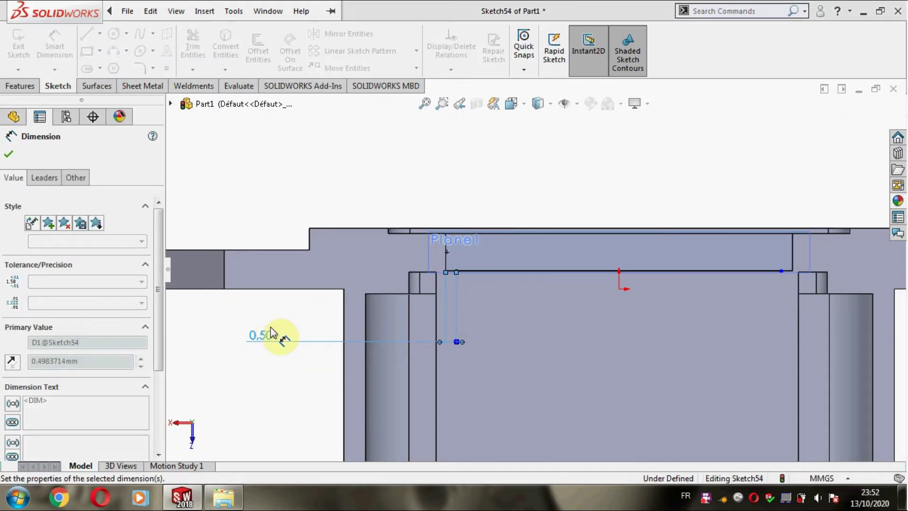
{"action": "scroll", "coordinate": [775, 274], "scroll_direction": "down", "scroll_amount": 3}
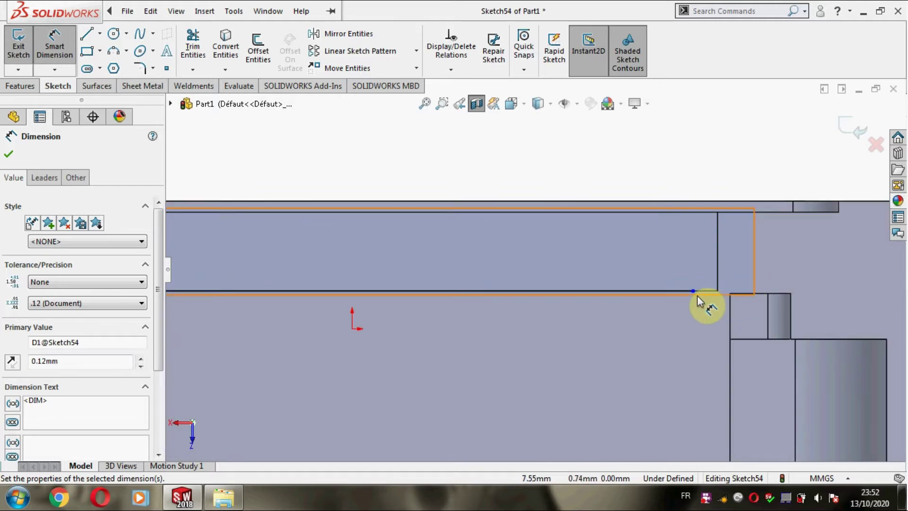
{"action": "left_click_drag", "start_coordinate": [717, 290], "coordinate": [717, 270]}
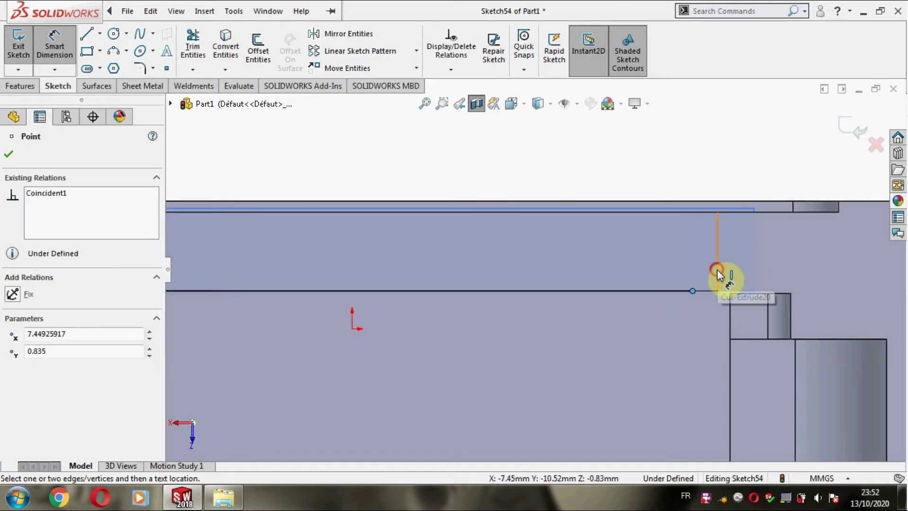
{"action": "left_click", "coordinate": [717, 269]}
{"action": "left_click", "coordinate": [826, 330]}
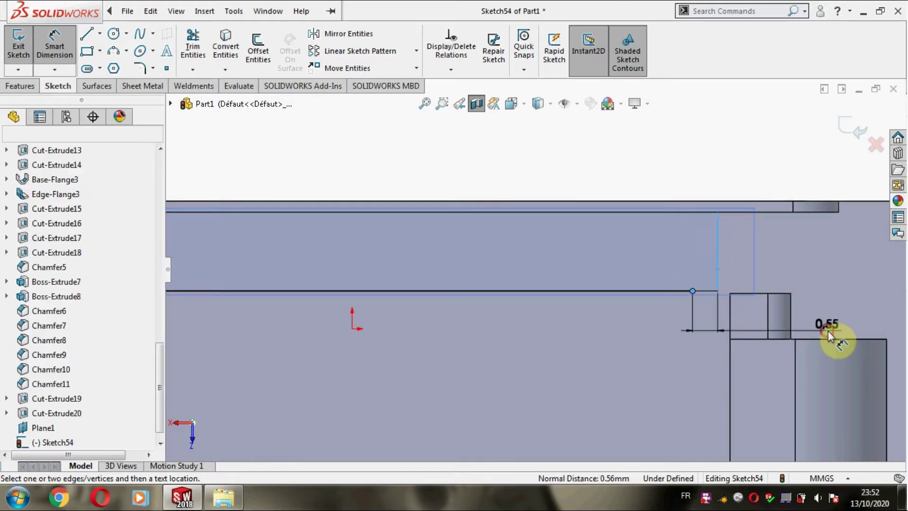
{"action": "type", "text": "0.1"}
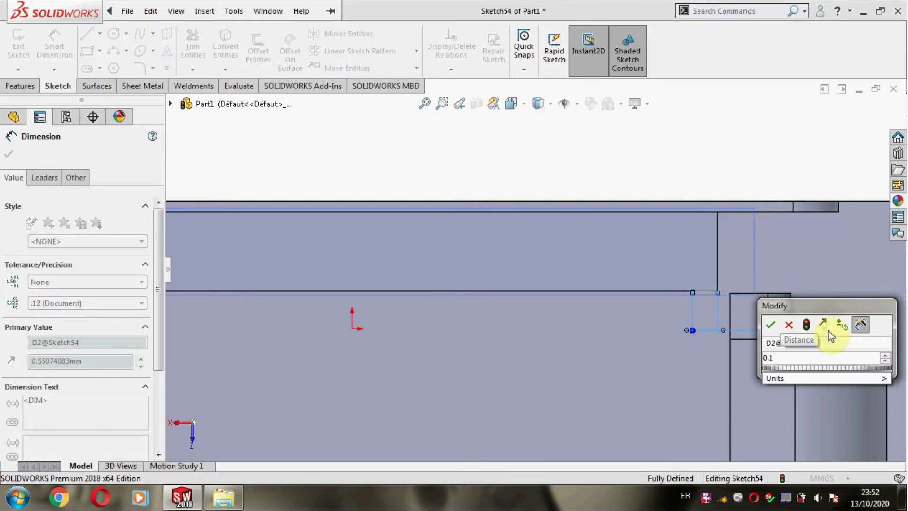
{"action": "type", "text": "2"}
{"action": "key", "text": "Return"}
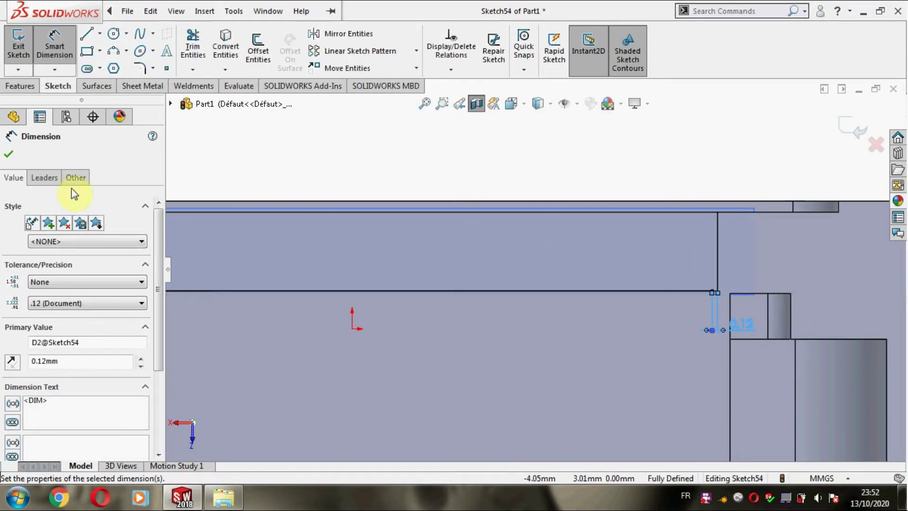
{"action": "left_click", "coordinate": [9, 158]}
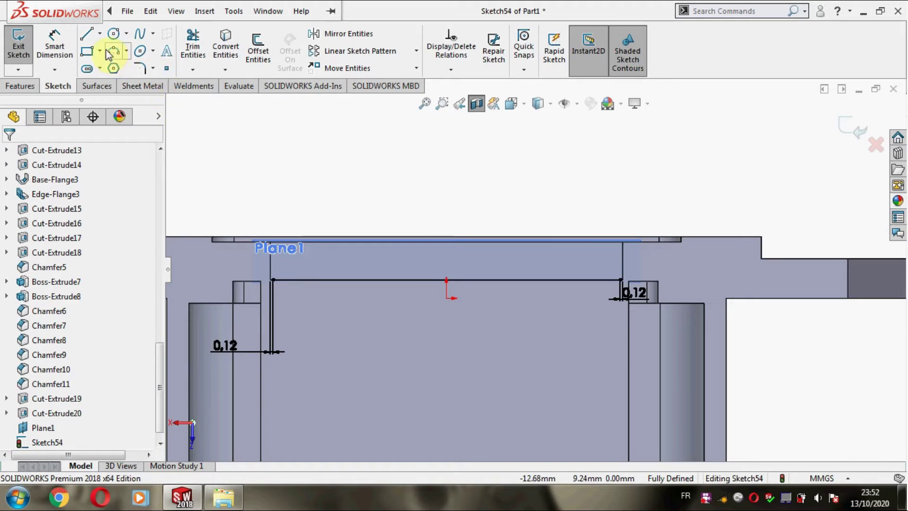
Draw a vertical line from the horizontal line's left end up to Plane1's top edge.
{"action": "left_click", "coordinate": [87, 34]}
{"action": "scroll", "coordinate": [309, 293], "scroll_direction": "down", "scroll_amount": 3}
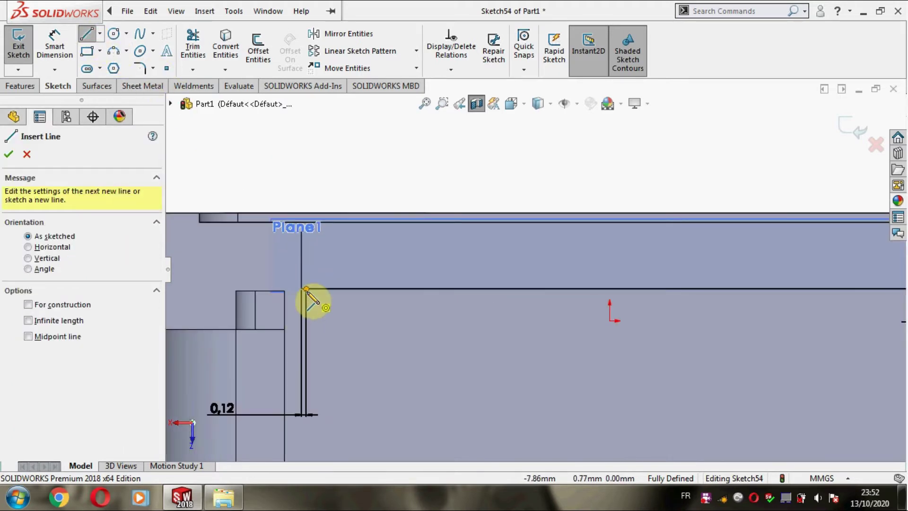
{"action": "left_click", "coordinate": [307, 289]}
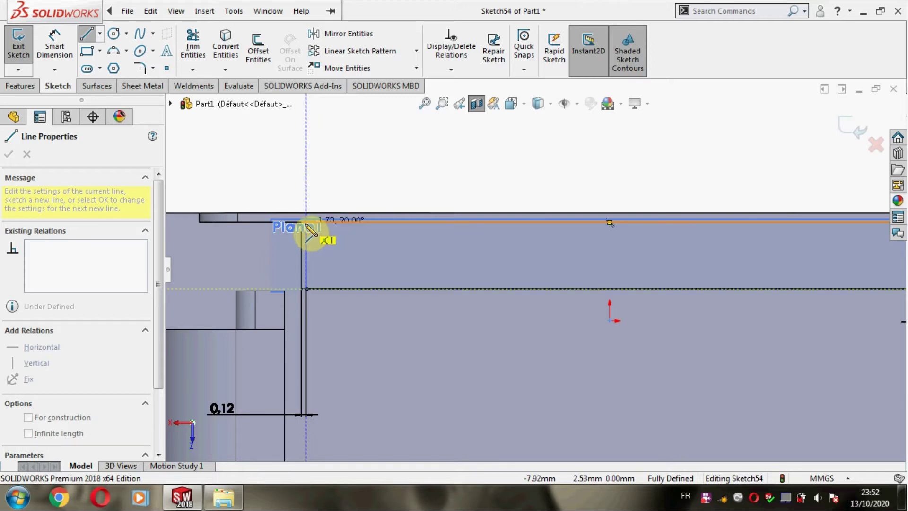
{"action": "left_click", "coordinate": [306, 223]}
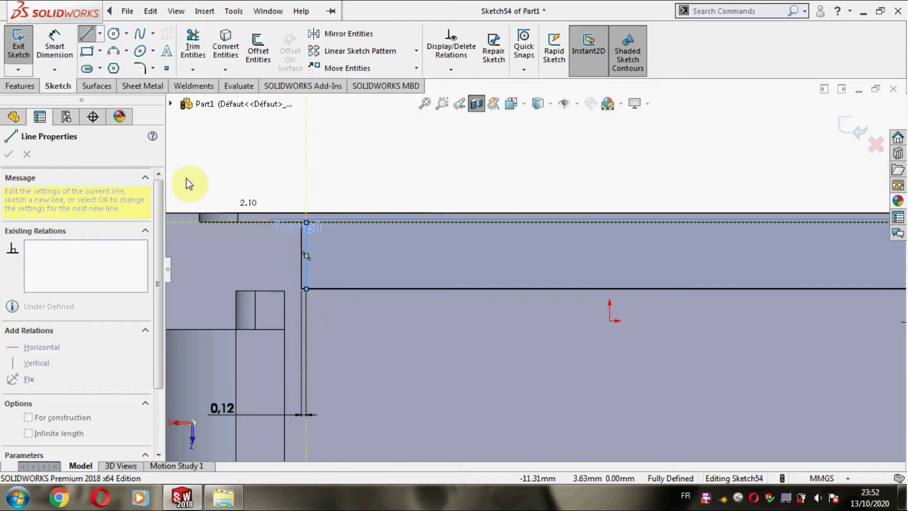
{"action": "key", "text": "Escape"}
{"action": "scroll", "coordinate": [397, 176], "scroll_direction": "up", "scroll_amount": 1}
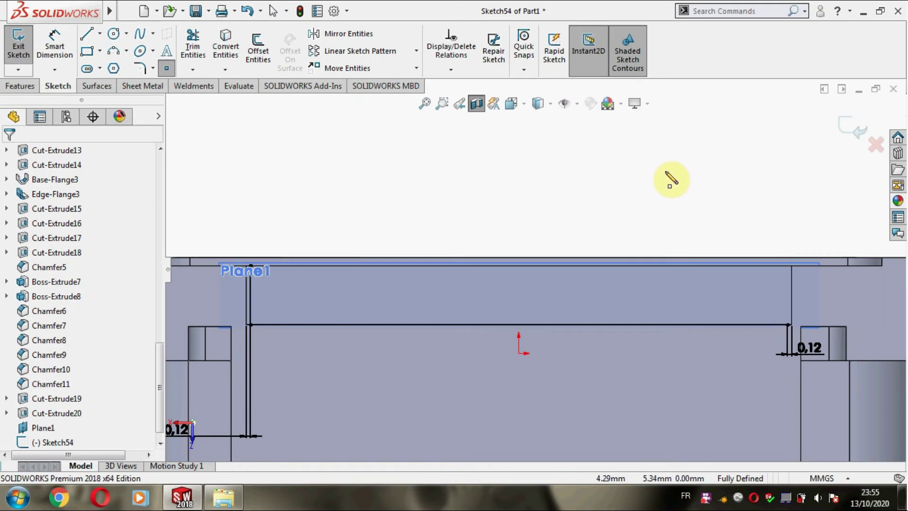
Place a sketch point and draw an outward-curved spline from the line's right end to it.
{"action": "left_click", "coordinate": [667, 171]}
{"action": "key", "text": "Escape"}
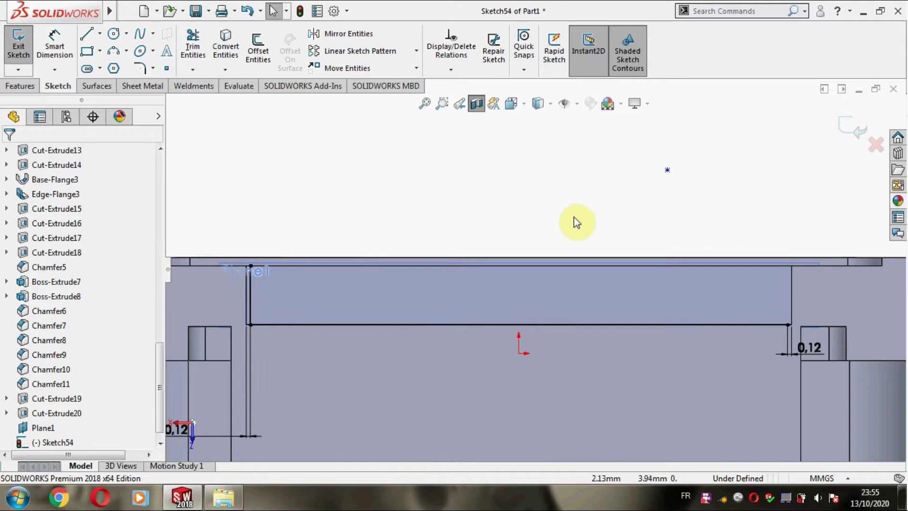
{"action": "left_click", "coordinate": [138, 34]}
{"action": "left_click", "coordinate": [788, 324]}
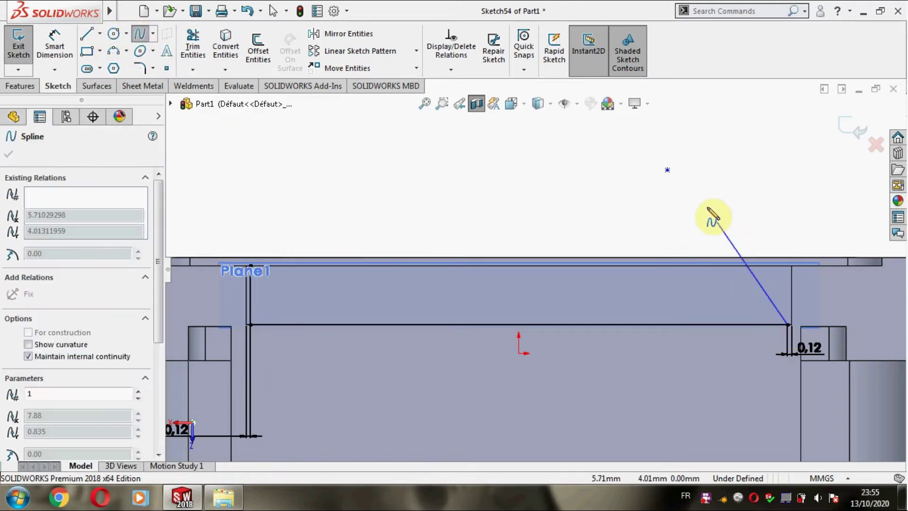
{"action": "left_click", "coordinate": [667, 171]}
{"action": "key", "text": "Escape"}
{"action": "key", "text": "Escape"}
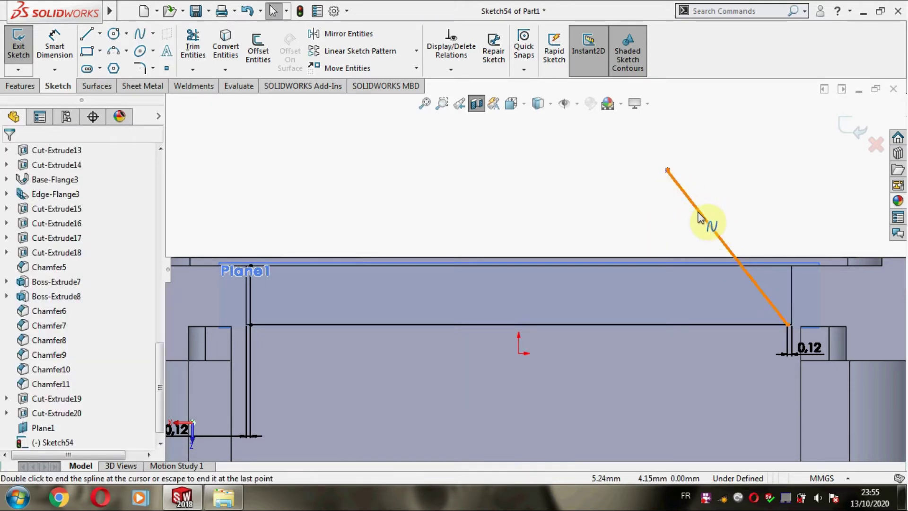
{"action": "left_click", "coordinate": [702, 217]}
{"action": "left_click_drag", "start_coordinate": [702, 217], "coordinate": [721, 215]}
{"action": "mouse_move", "coordinate": [668, 171]}
{"action": "left_mouse_down"}
{"action": "mouse_move", "coordinate": [684, 175]}
{"action": "mouse_move", "coordinate": [688, 143]}
{"action": "left_mouse_up"}
{"action": "left_click", "coordinate": [627, 184]}
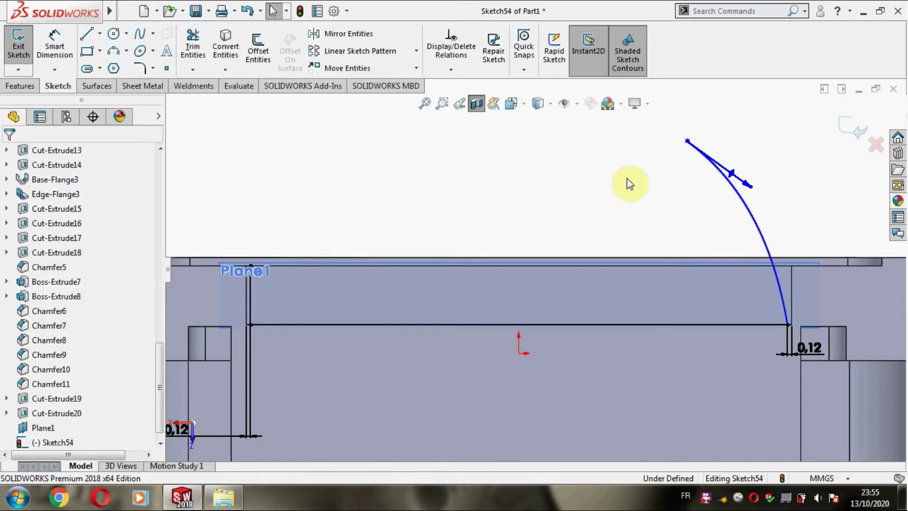
Draw a second spline from the top-left corner to the first spline's peak, bending it downward.
{"action": "left_click", "coordinate": [141, 39]}
{"action": "left_click", "coordinate": [251, 265]}
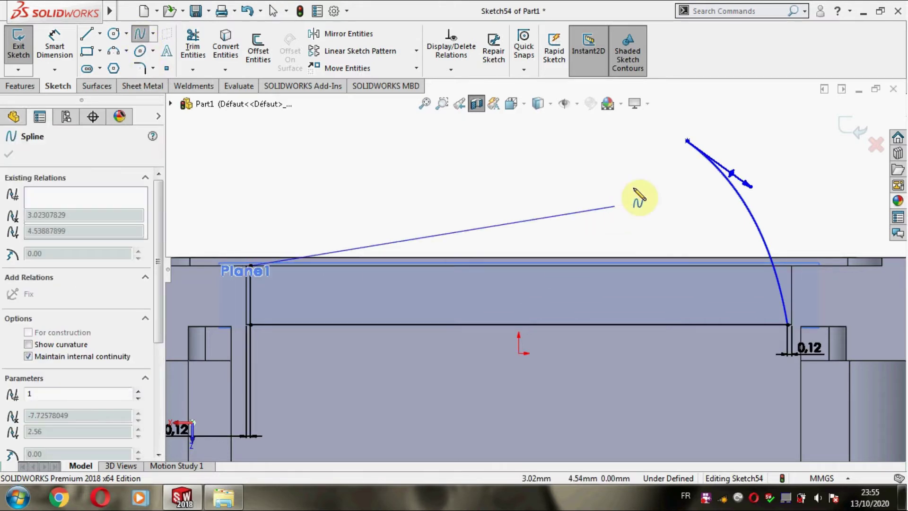
{"action": "left_click", "coordinate": [687, 142]}
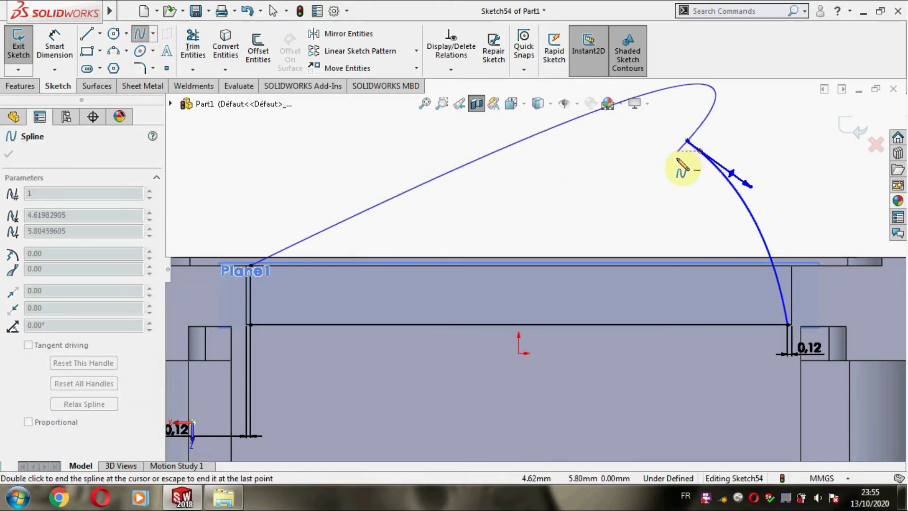
{"action": "key", "text": "Escape"}
{"action": "left_click", "coordinate": [637, 157]}
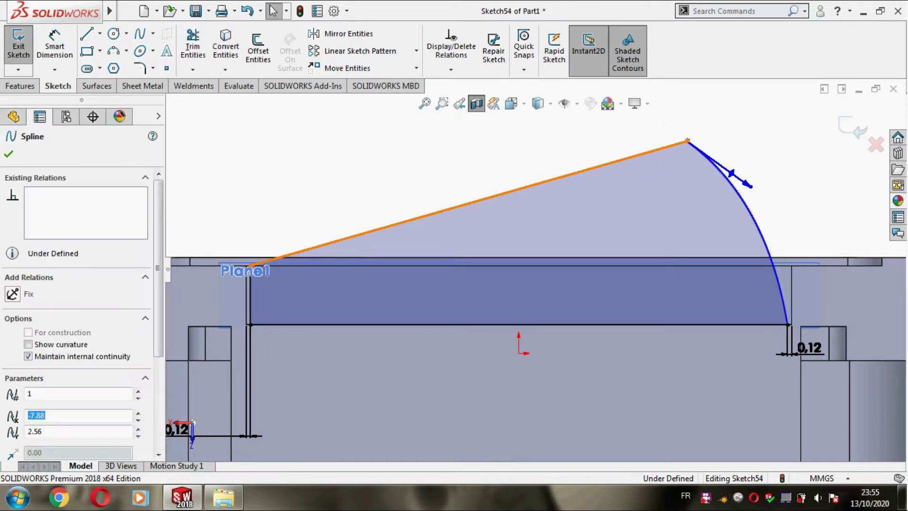
{"action": "left_click", "coordinate": [563, 177]}
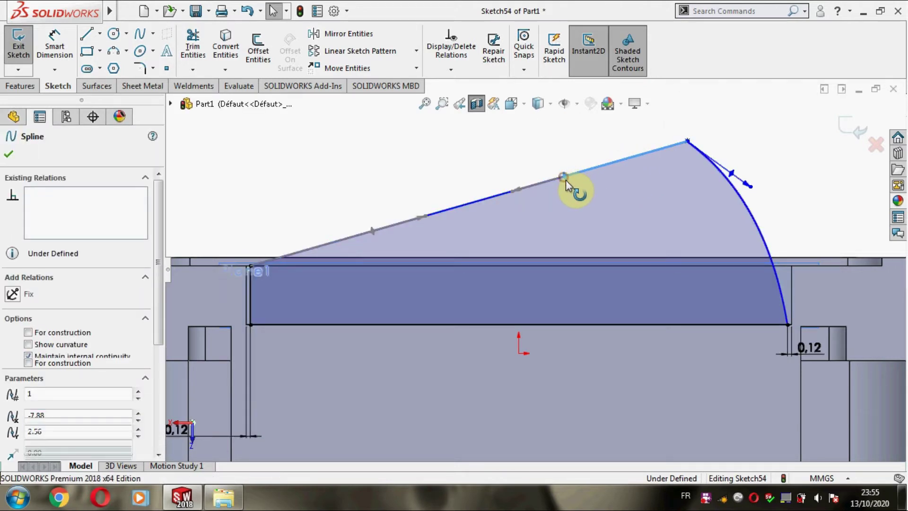
{"action": "left_click_drag", "start_coordinate": [566, 180], "coordinate": [572, 196]}
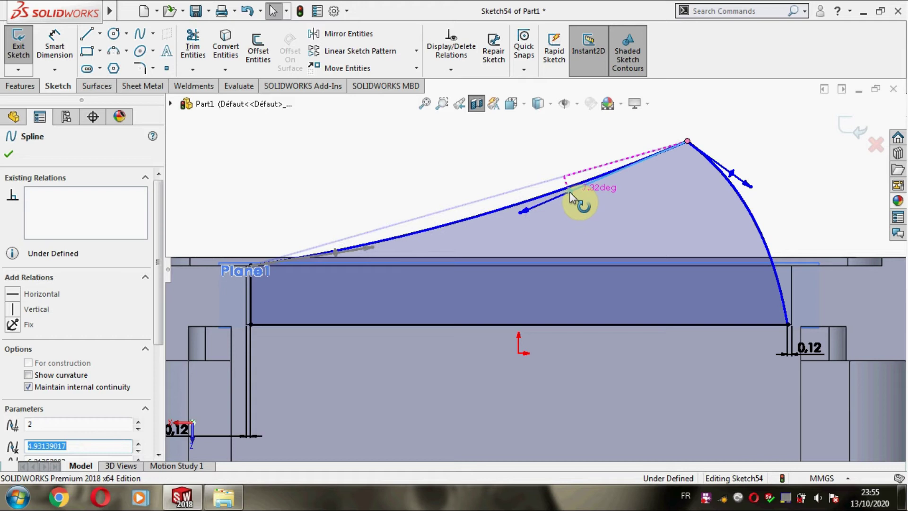
{"action": "left_click_drag", "start_coordinate": [572, 196], "coordinate": [574, 198]}
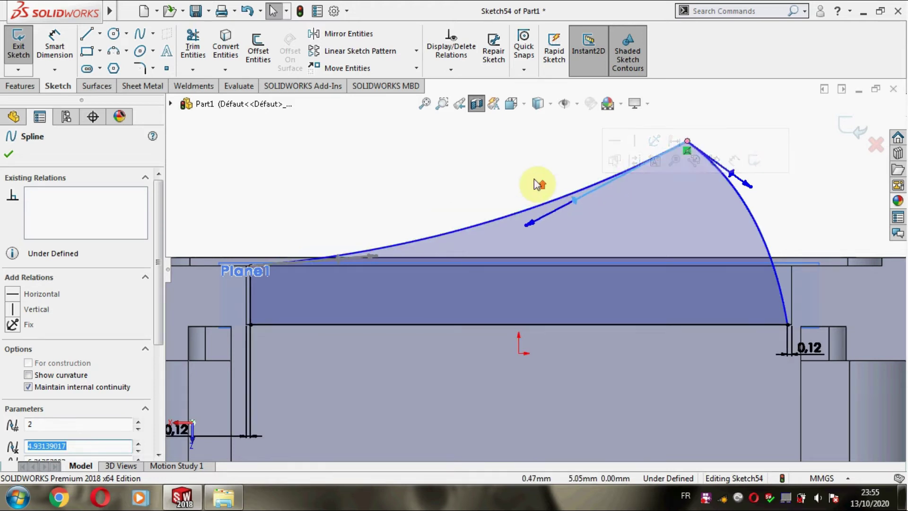
{"action": "scroll", "coordinate": [531, 176], "scroll_direction": "up", "scroll_amount": 2}
{"action": "left_click", "coordinate": [531, 175]}
{"action": "middle_click_drag", "start_coordinate": [539, 177], "coordinate": [541, 219]}
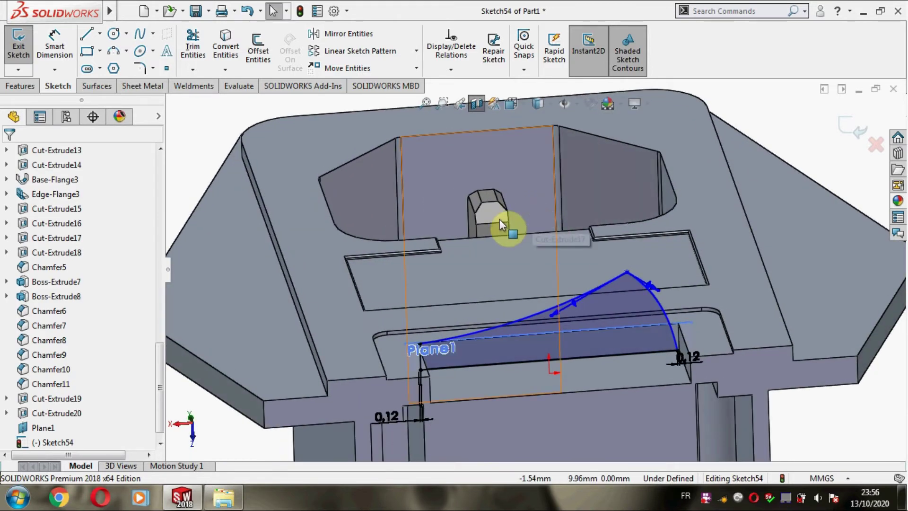
{"action": "scroll", "coordinate": [347, 249], "scroll_direction": "up", "scroll_amount": 2}
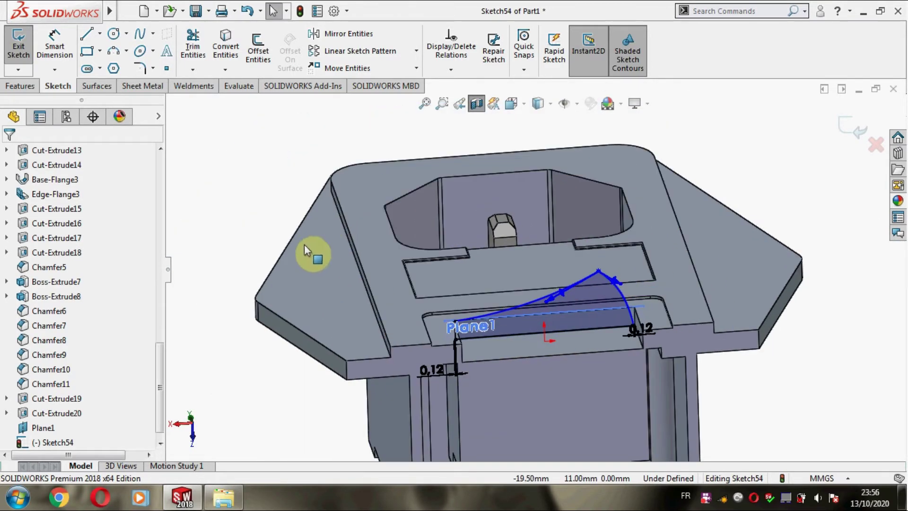
Extrude Sketch54 10.62 mm into the rocker body, Boss-Extrude9.
{"action": "left_click", "coordinate": [15, 87]}
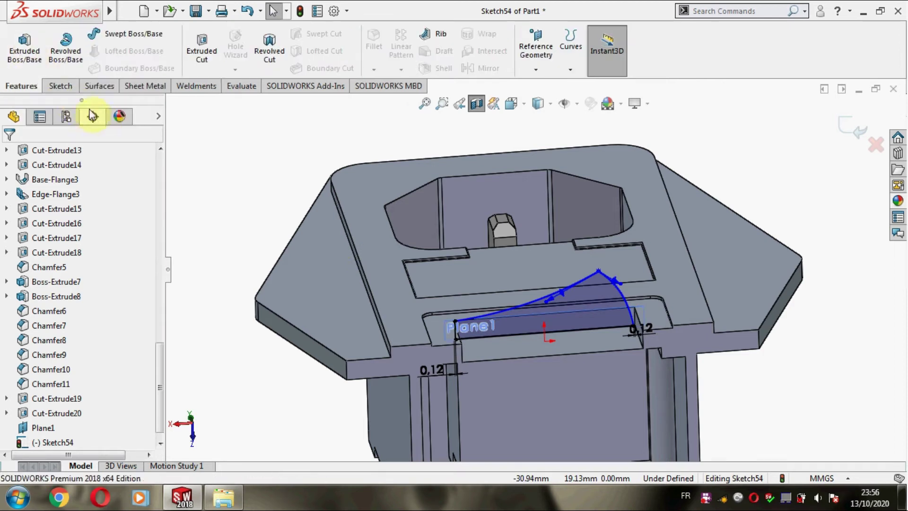
{"action": "left_click", "coordinate": [37, 58]}
{"action": "mouse_move", "coordinate": [254, 179]}
{"action": "middle_mouse_down"}
{"action": "mouse_move", "coordinate": [272, 188]}
{"action": "mouse_move", "coordinate": [259, 230]}
{"action": "middle_mouse_up"}
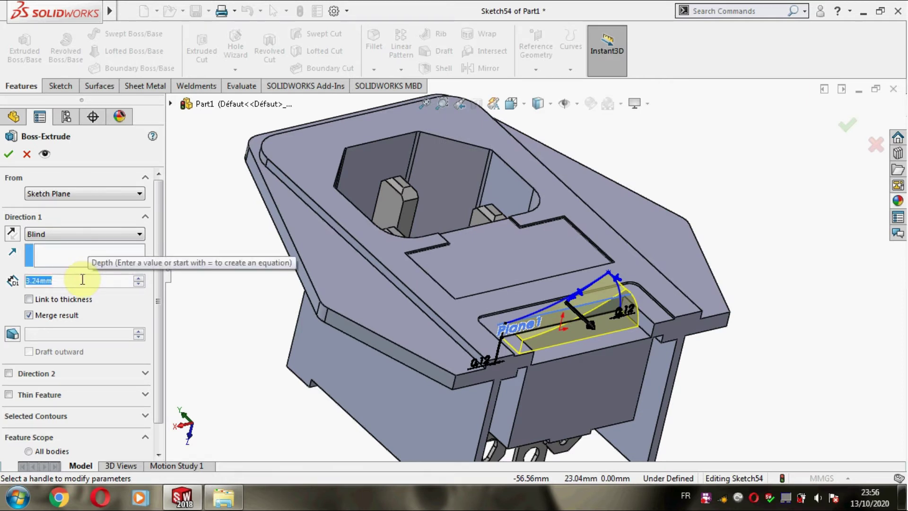
{"action": "type", "text": "10."}
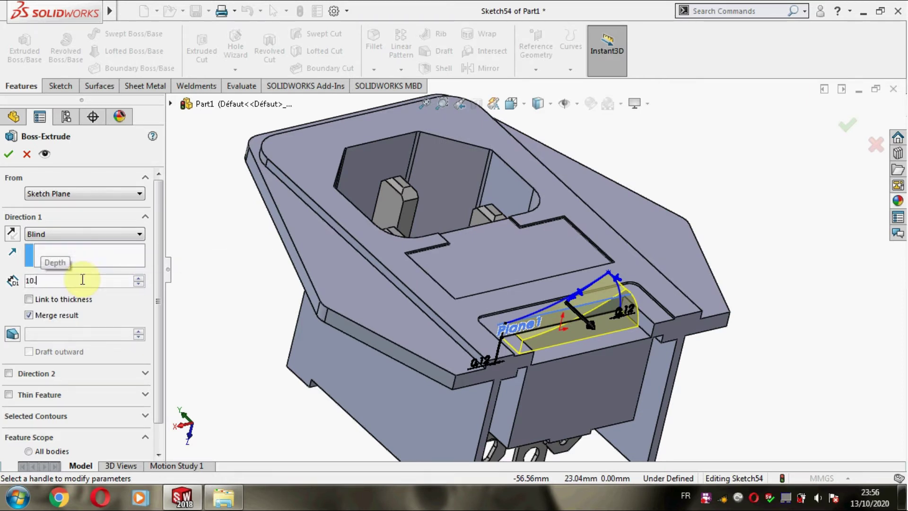
{"action": "type", "text": "62"}
{"action": "key", "text": "Return"}
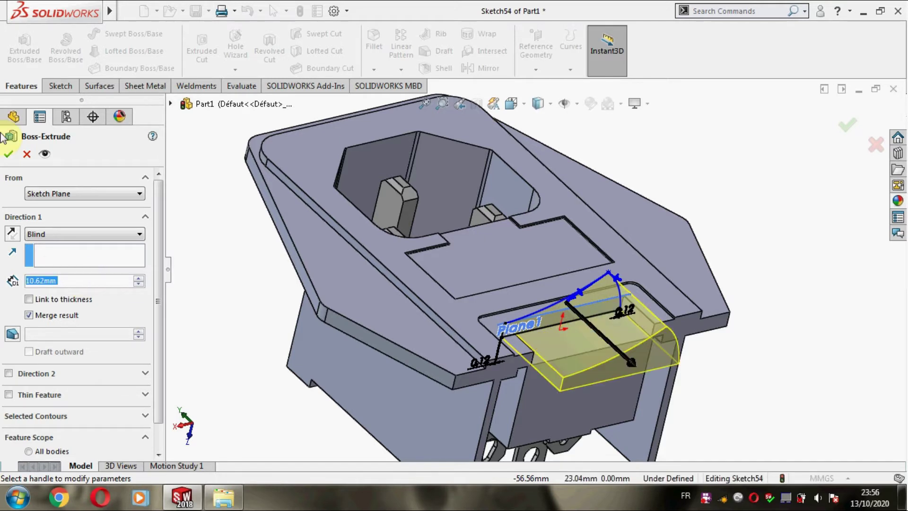
{"action": "left_click", "coordinate": [9, 158]}
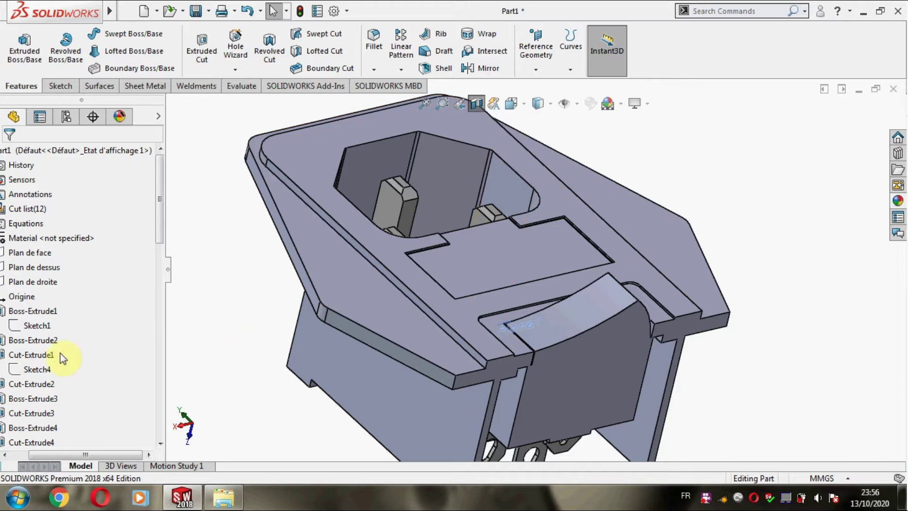
Edit Boss-Extrude9 so it no longer merges with the connector body.
{"action": "scroll", "coordinate": [57, 444], "scroll_direction": "down", "scroll_amount": 2}
{"action": "left_click_drag", "start_coordinate": [53, 456], "coordinate": [35, 455]}
{"action": "scroll", "coordinate": [61, 443], "scroll_direction": "down", "scroll_amount": 3}
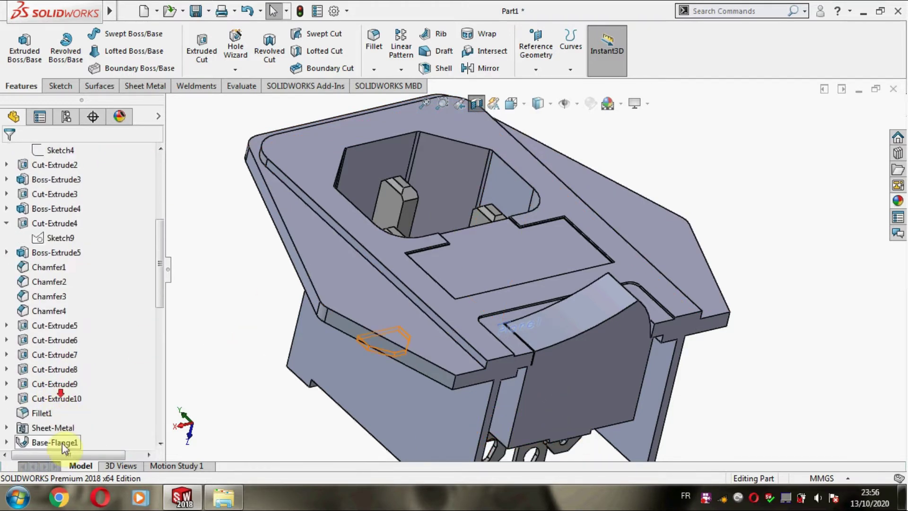
{"action": "scroll", "coordinate": [62, 442], "scroll_direction": "down", "scroll_amount": 2}
{"action": "scroll", "coordinate": [76, 398], "scroll_direction": "down", "scroll_amount": 5}
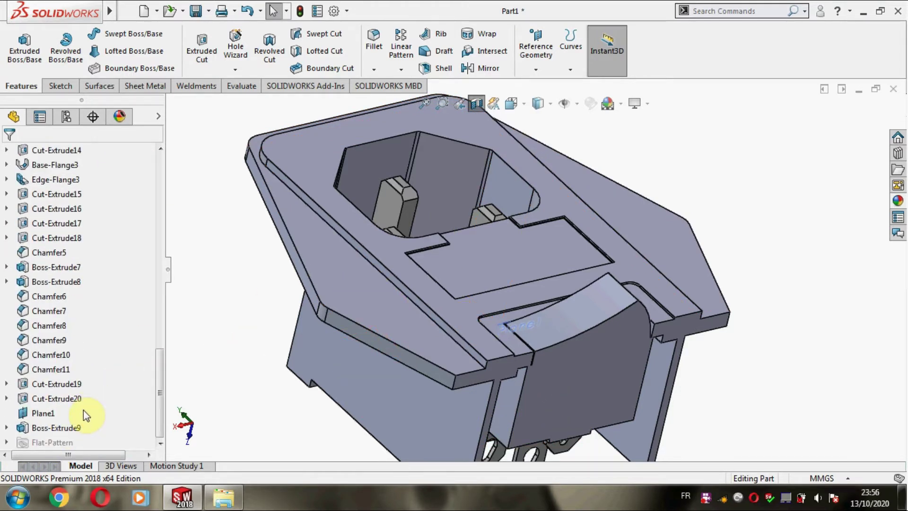
{"action": "right_click", "coordinate": [77, 428]}
{"action": "left_click", "coordinate": [89, 230]}
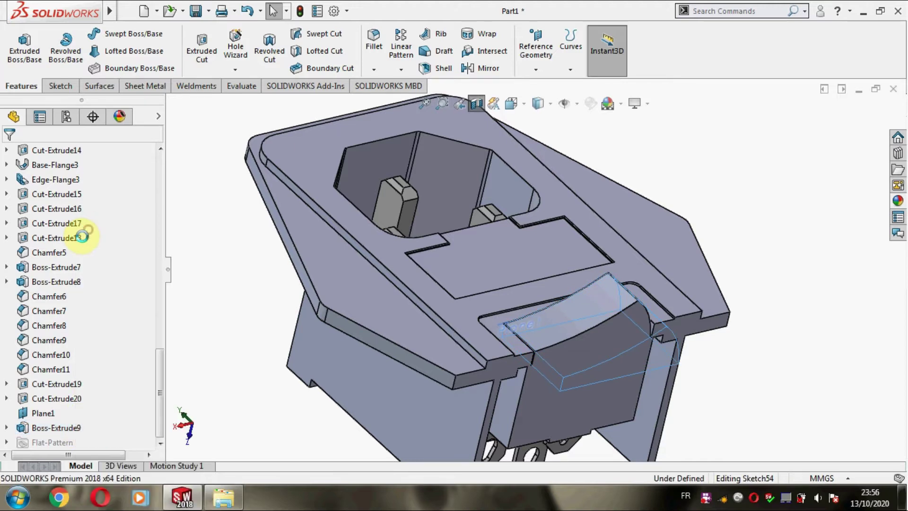
{"action": "left_click", "coordinate": [56, 315]}
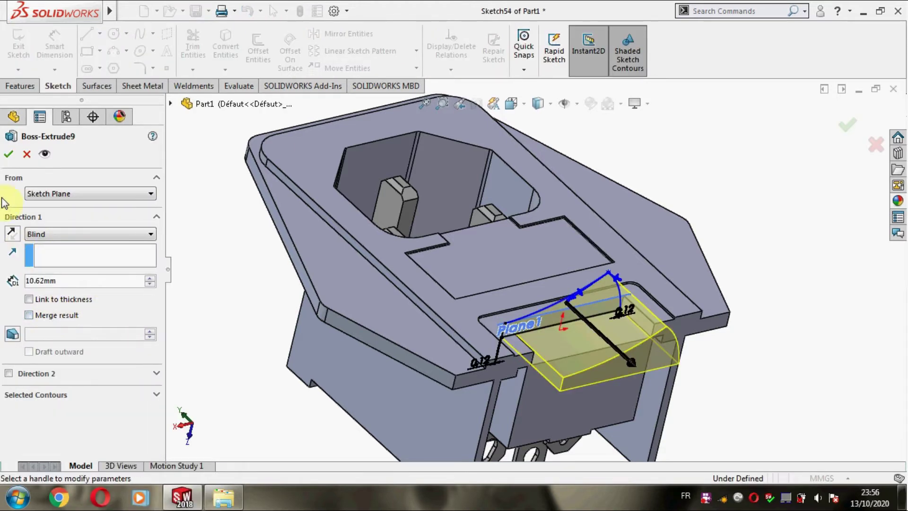
{"action": "left_click", "coordinate": [10, 156]}
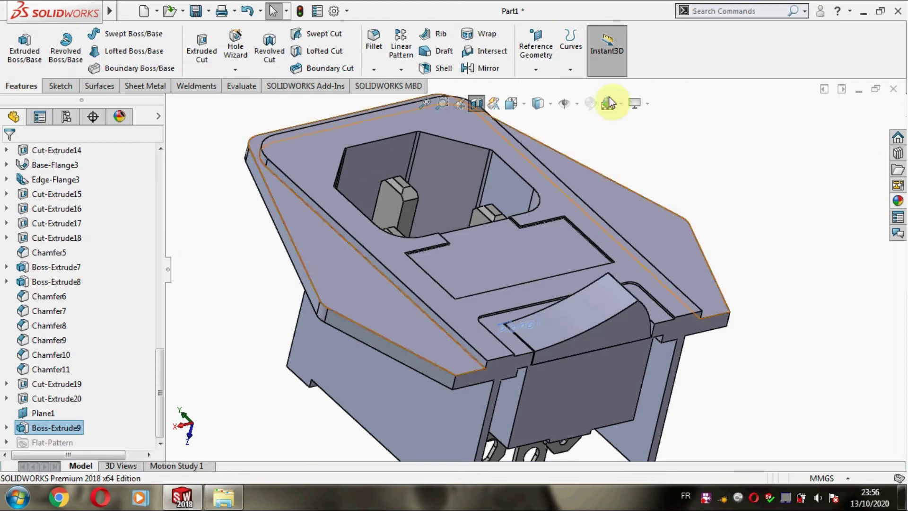
Re-edit Boss-Extrude9, increasing its depth by 0.74 to 11.36 mm.
{"action": "right_click", "coordinate": [68, 428]}
{"action": "left_click", "coordinate": [231, 329]}
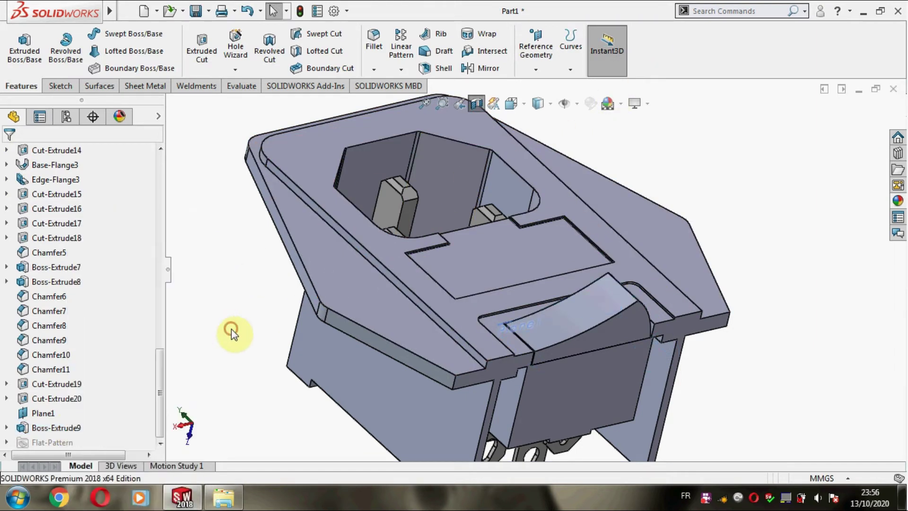
{"action": "left_click", "coordinate": [60, 86]}
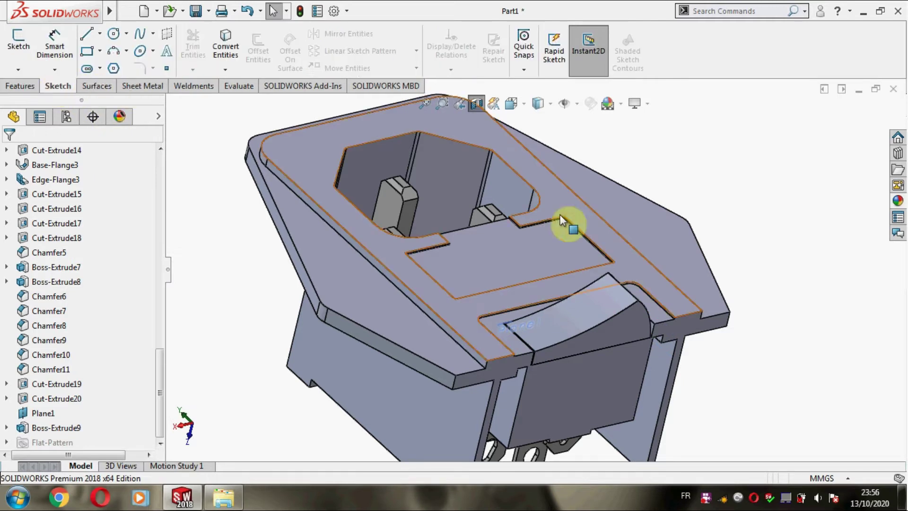
{"action": "left_click", "coordinate": [472, 102]}
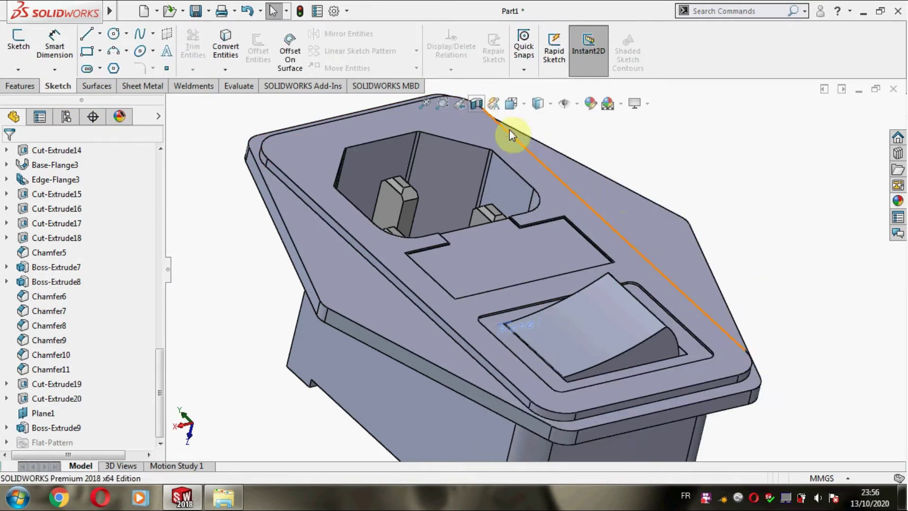
{"action": "mouse_move", "coordinate": [798, 265]}
{"action": "middle_mouse_down"}
{"action": "mouse_move", "coordinate": [781, 321]}
{"action": "mouse_move", "coordinate": [802, 378]}
{"action": "mouse_move", "coordinate": [787, 366]}
{"action": "mouse_move", "coordinate": [788, 336]}
{"action": "mouse_move", "coordinate": [808, 341]}
{"action": "mouse_move", "coordinate": [813, 352]}
{"action": "mouse_move", "coordinate": [808, 314]}
{"action": "middle_mouse_up"}
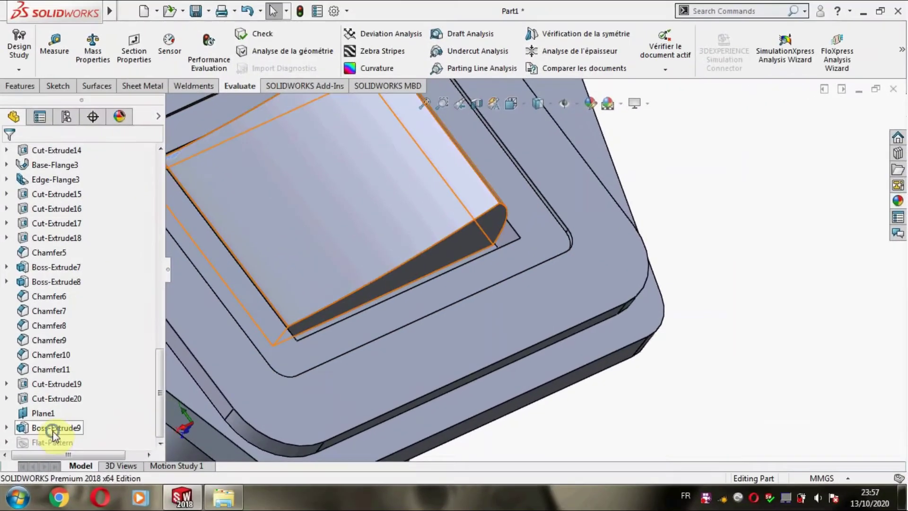
{"action": "right_click", "coordinate": [50, 427]}
{"action": "left_click", "coordinate": [67, 209]}
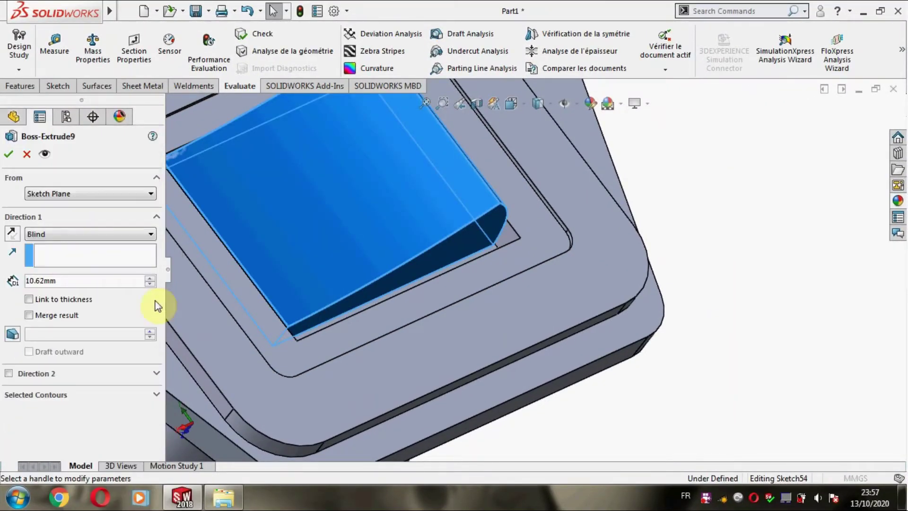
{"action": "left_click", "coordinate": [69, 286]}
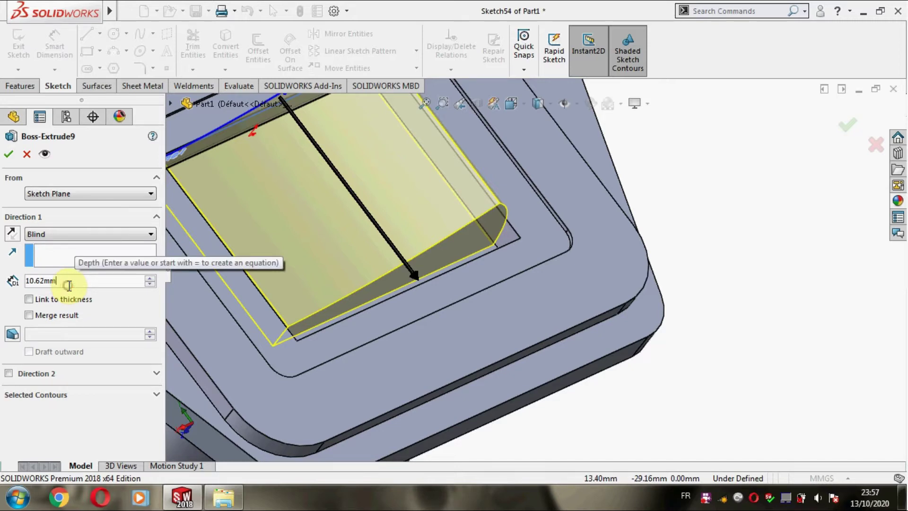
{"action": "type", "text": "+0.74"}
{"action": "key", "text": "Return"}
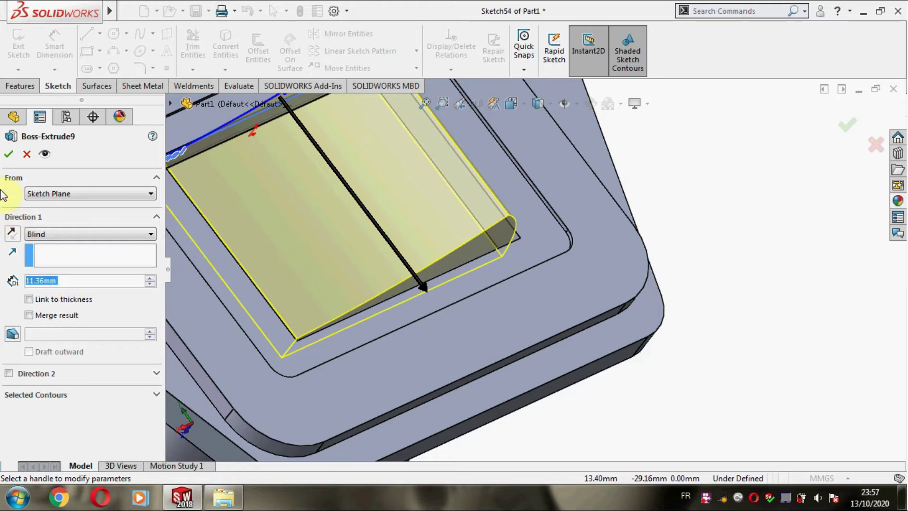
{"action": "key", "text": "Return"}
{"action": "mouse_move", "coordinate": [628, 274]}
{"action": "middle_mouse_down"}
{"action": "mouse_move", "coordinate": [682, 240]}
{"action": "mouse_move", "coordinate": [695, 245]}
{"action": "mouse_move", "coordinate": [640, 176]}
{"action": "mouse_move", "coordinate": [652, 178]}
{"action": "middle_mouse_up"}
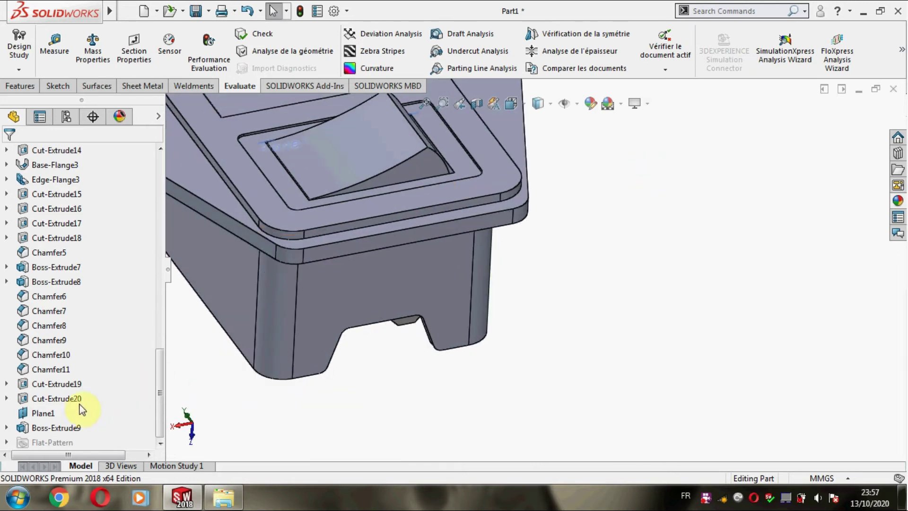
Apply a red colour appearance to Boss-Extrude9, the rocker switch.
{"action": "right_click", "coordinate": [47, 428]}
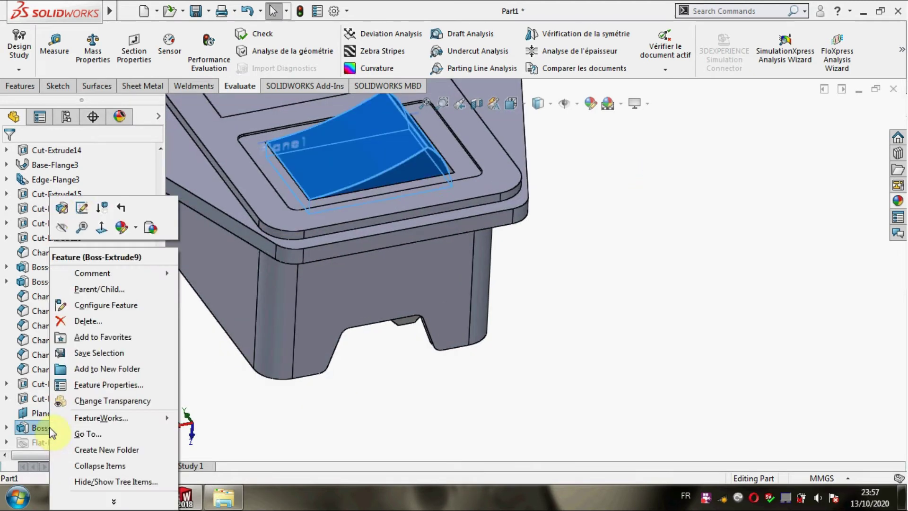
{"action": "left_click", "coordinate": [121, 229]}
{"action": "left_click", "coordinate": [135, 268]}
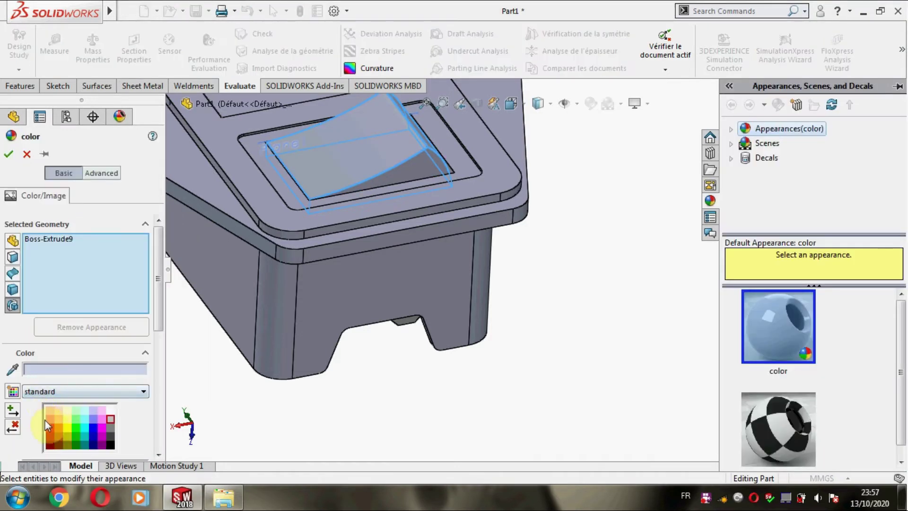
{"action": "left_click", "coordinate": [49, 419]}
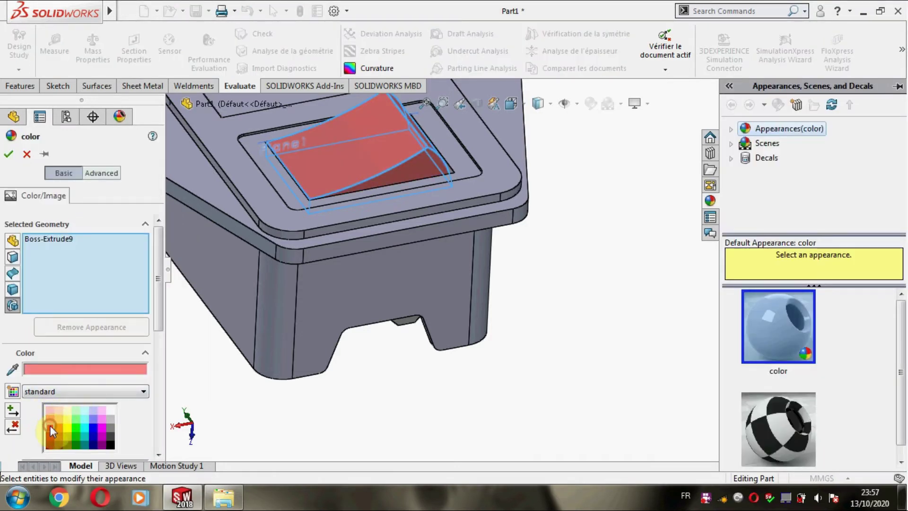
{"action": "left_click", "coordinate": [50, 425]}
{"action": "left_click", "coordinate": [50, 435]}
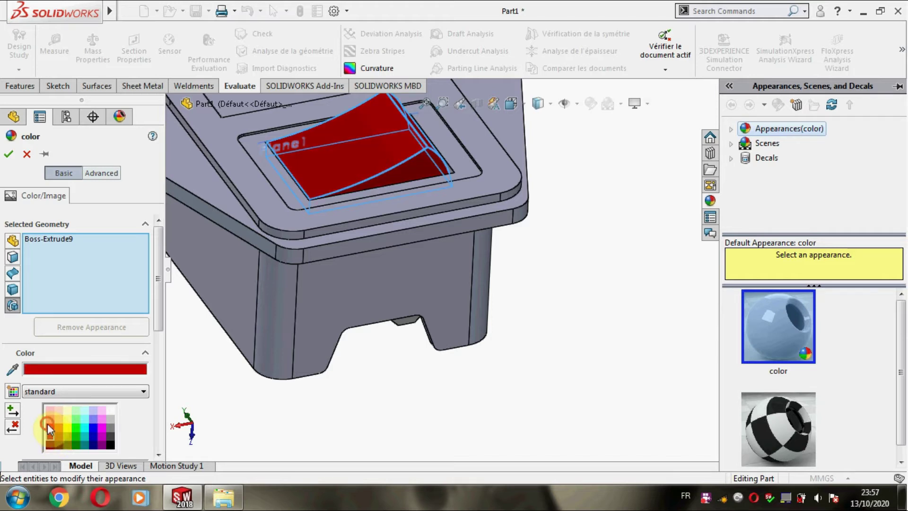
{"action": "left_click", "coordinate": [47, 424]}
{"action": "left_click", "coordinate": [50, 435]}
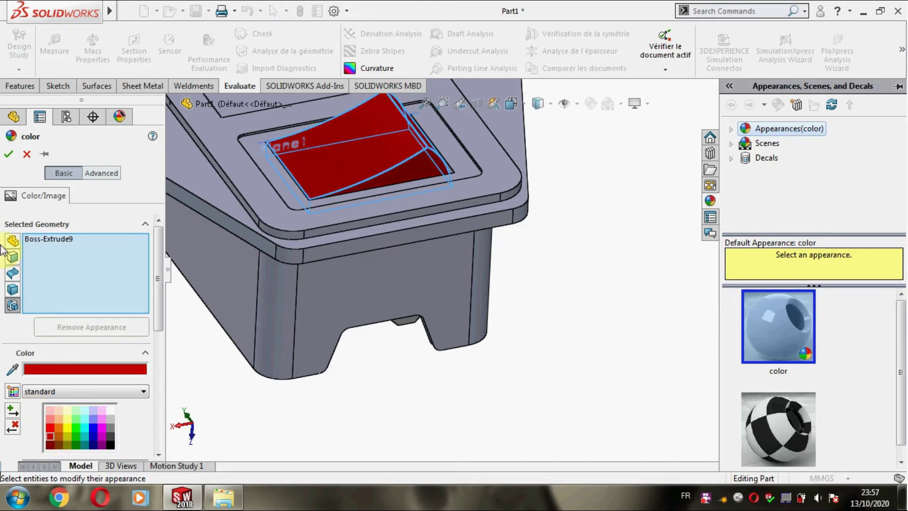
{"action": "left_click", "coordinate": [8, 155]}
Orbit the part to a top-down view, then to a near-front view.
{"action": "scroll", "coordinate": [544, 257], "scroll_direction": "up", "scroll_amount": 5}
{"action": "mouse_move", "coordinate": [557, 240]}
{"action": "middle_mouse_down"}
{"action": "mouse_move", "coordinate": [567, 229]}
{"action": "mouse_move", "coordinate": [601, 318]}
{"action": "mouse_move", "coordinate": [531, 305]}
{"action": "mouse_move", "coordinate": [533, 269]}
{"action": "mouse_move", "coordinate": [517, 237]}
{"action": "mouse_move", "coordinate": [462, 290]}
{"action": "mouse_move", "coordinate": [513, 370]}
{"action": "mouse_move", "coordinate": [480, 263]}
{"action": "mouse_move", "coordinate": [431, 183]}
{"action": "middle_mouse_up"}
{"action": "scroll", "coordinate": [615, 255], "scroll_direction": "down", "scroll_amount": 2}
{"action": "mouse_move", "coordinate": [614, 253]}
{"action": "middle_mouse_down"}
{"action": "mouse_move", "coordinate": [625, 189]}
{"action": "mouse_move", "coordinate": [646, 209]}
{"action": "mouse_move", "coordinate": [640, 239]}
{"action": "middle_mouse_up"}
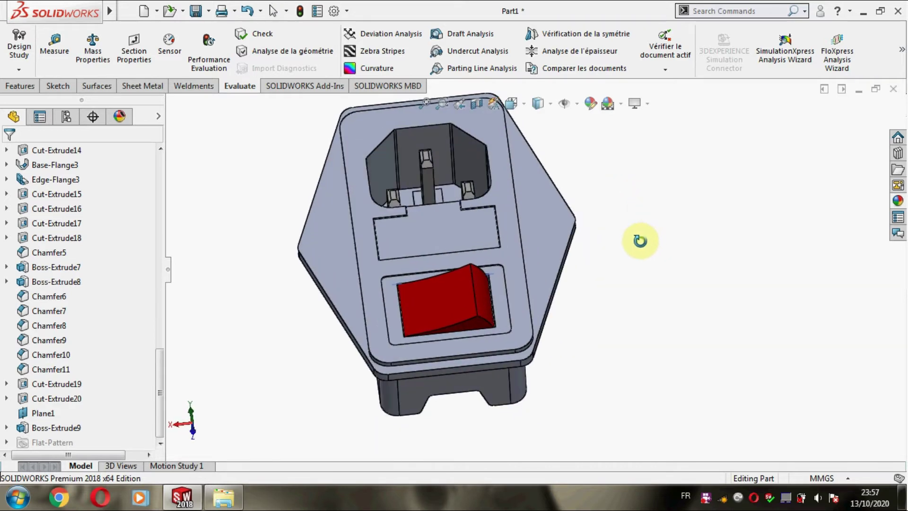
Start a chamfer on the recess's top, rounded corner and vertical edges.
{"action": "left_click", "coordinate": [21, 87]}
{"action": "left_click", "coordinate": [374, 70]}
{"action": "left_click", "coordinate": [386, 95]}
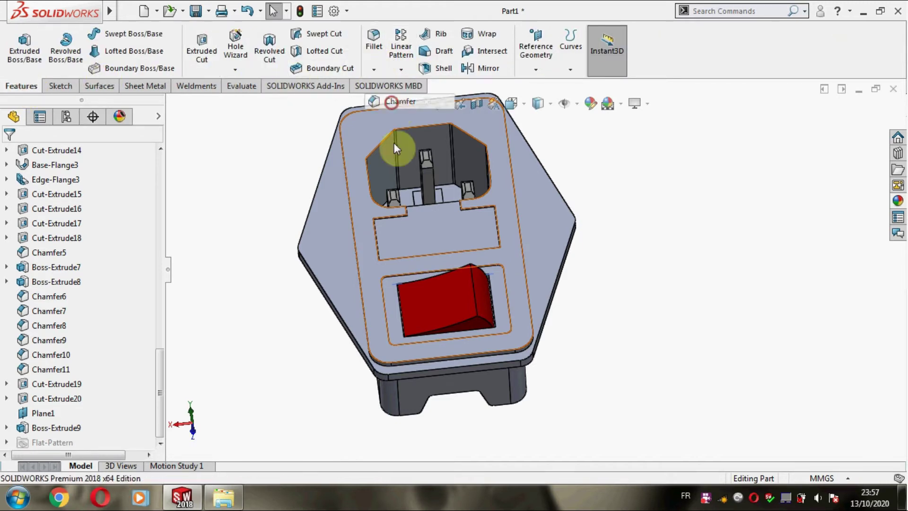
{"action": "scroll", "coordinate": [487, 274], "scroll_direction": "down", "scroll_amount": 3}
{"action": "scroll", "coordinate": [504, 269], "scroll_direction": "down", "scroll_amount": 5}
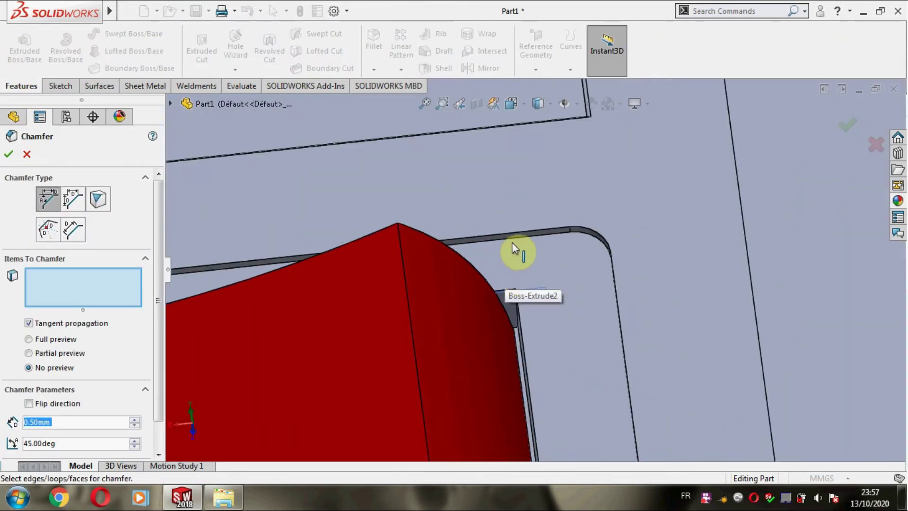
{"action": "left_click", "coordinate": [512, 240]}
{"action": "left_click", "coordinate": [589, 242]}
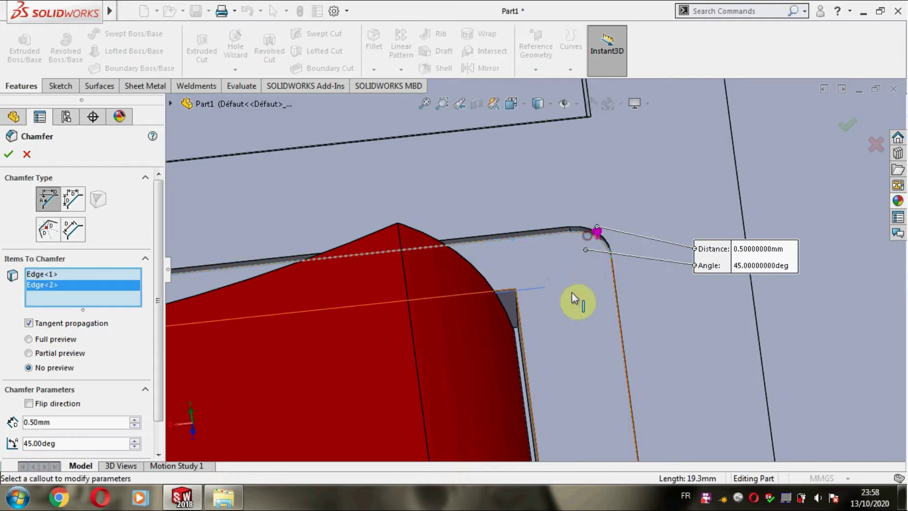
{"action": "middle_click_drag", "start_coordinate": [577, 300], "coordinate": [578, 310]}
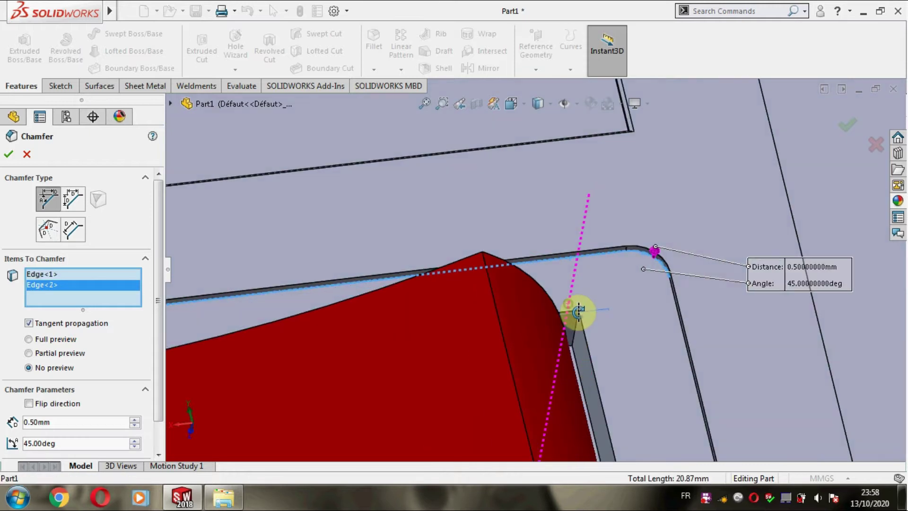
{"action": "left_click", "coordinate": [674, 308]}
Add the curved corner, left corner and adjoining recess edges to the chamfer.
{"action": "scroll", "coordinate": [621, 394], "scroll_direction": "up", "scroll_amount": 2}
{"action": "scroll", "coordinate": [621, 395], "scroll_direction": "up", "scroll_amount": 3}
{"action": "scroll", "coordinate": [593, 371], "scroll_direction": "down", "scroll_amount": 1}
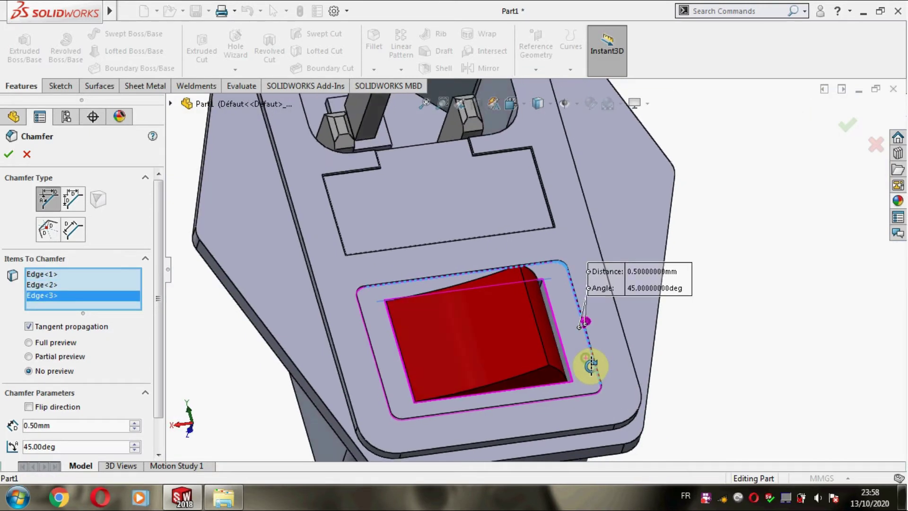
{"action": "scroll", "coordinate": [591, 365], "scroll_direction": "down", "scroll_amount": 2}
{"action": "scroll", "coordinate": [591, 400], "scroll_direction": "down", "scroll_amount": 2}
{"action": "scroll", "coordinate": [584, 399], "scroll_direction": "down", "scroll_amount": 2}
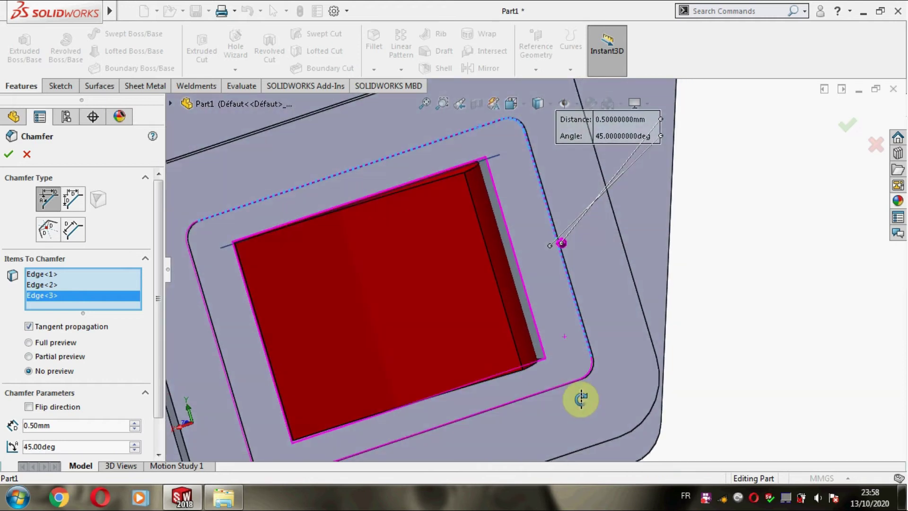
{"action": "scroll", "coordinate": [594, 371], "scroll_direction": "down", "scroll_amount": 2}
{"action": "scroll", "coordinate": [573, 361], "scroll_direction": "down", "scroll_amount": 1}
{"action": "left_click", "coordinate": [573, 353]}
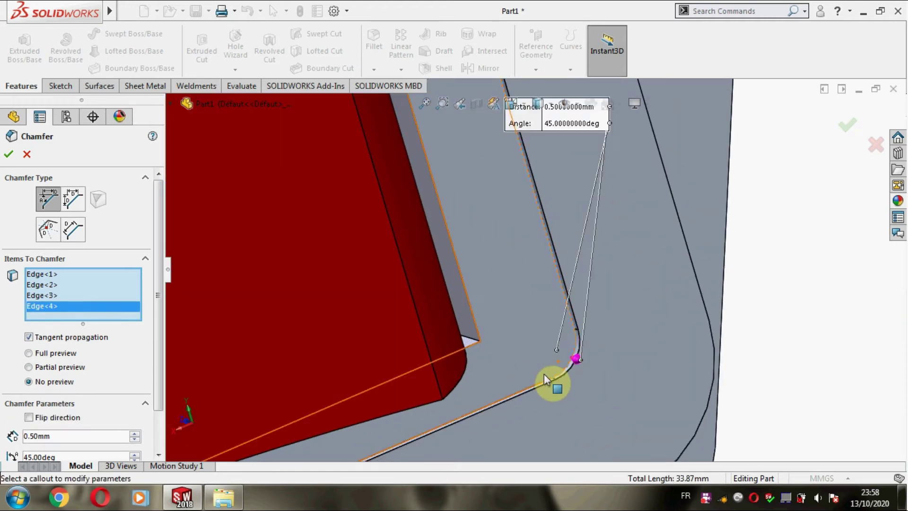
{"action": "left_click", "coordinate": [541, 379]}
{"action": "scroll", "coordinate": [404, 341], "scroll_direction": "up", "scroll_amount": 3}
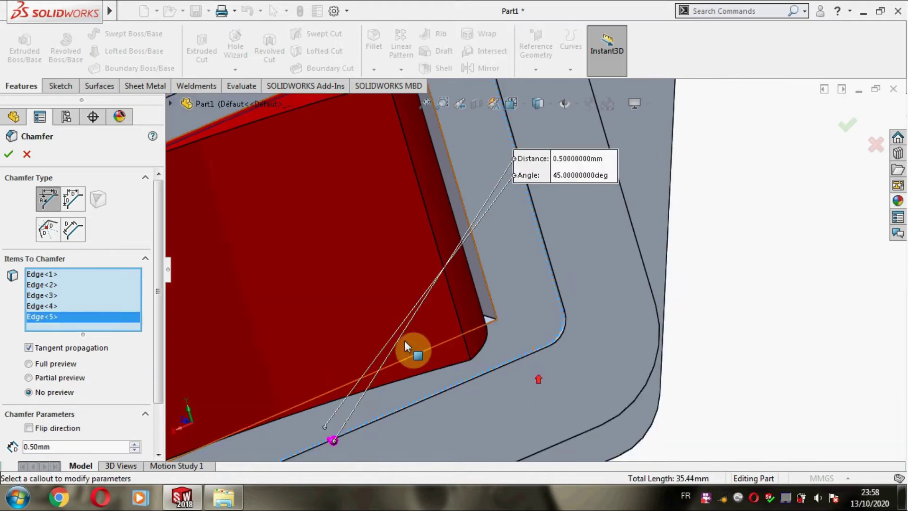
{"action": "scroll", "coordinate": [341, 316], "scroll_direction": "up", "scroll_amount": 2}
{"action": "scroll", "coordinate": [341, 316], "scroll_direction": "up", "scroll_amount": 2}
{"action": "mouse_move", "coordinate": [308, 279]}
{"action": "middle_mouse_down"}
{"action": "mouse_move", "coordinate": [284, 277]}
{"action": "mouse_move", "coordinate": [328, 243]}
{"action": "middle_mouse_up"}
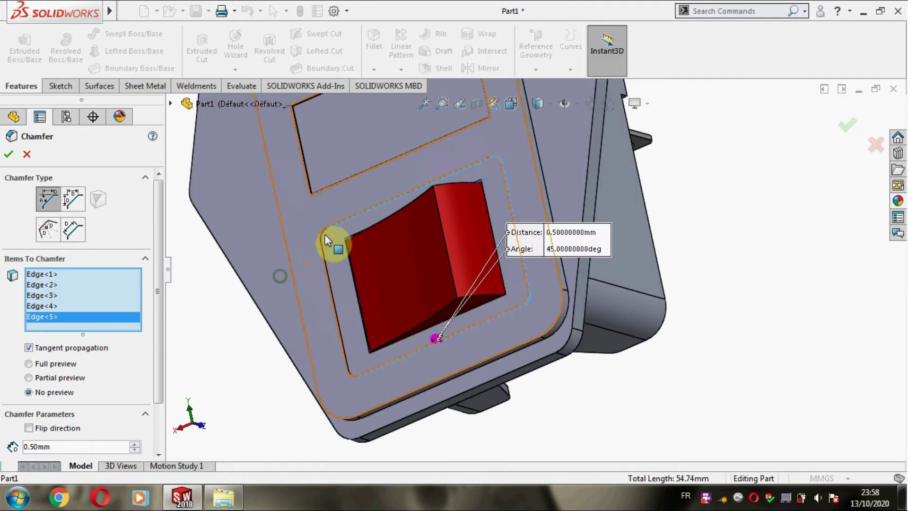
{"action": "scroll", "coordinate": [345, 245], "scroll_direction": "down", "scroll_amount": 3}
{"action": "scroll", "coordinate": [345, 246], "scroll_direction": "down", "scroll_amount": 3}
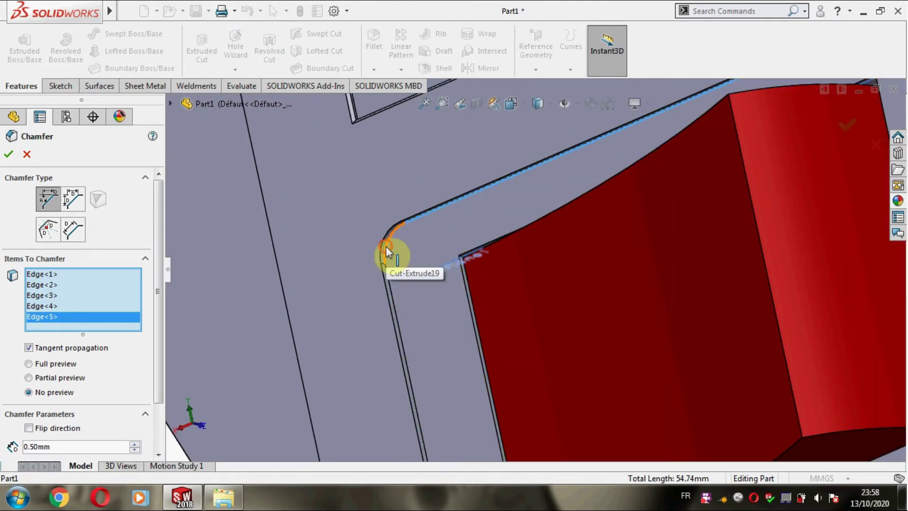
{"action": "left_click", "coordinate": [386, 249]}
{"action": "left_click", "coordinate": [387, 285]}
Add the recess's lower-left rounded corner edge to complete the chamfer selection.
{"action": "scroll", "coordinate": [389, 285], "scroll_direction": "up", "scroll_amount": 3}
{"action": "mouse_move", "coordinate": [412, 294]}
{"action": "middle_mouse_down"}
{"action": "mouse_move", "coordinate": [443, 285]}
{"action": "mouse_move", "coordinate": [440, 339]}
{"action": "middle_mouse_up"}
{"action": "scroll", "coordinate": [495, 376], "scroll_direction": "up", "scroll_amount": 3}
{"action": "scroll", "coordinate": [558, 379], "scroll_direction": "down", "scroll_amount": 3}
{"action": "scroll", "coordinate": [561, 379], "scroll_direction": "down", "scroll_amount": 3}
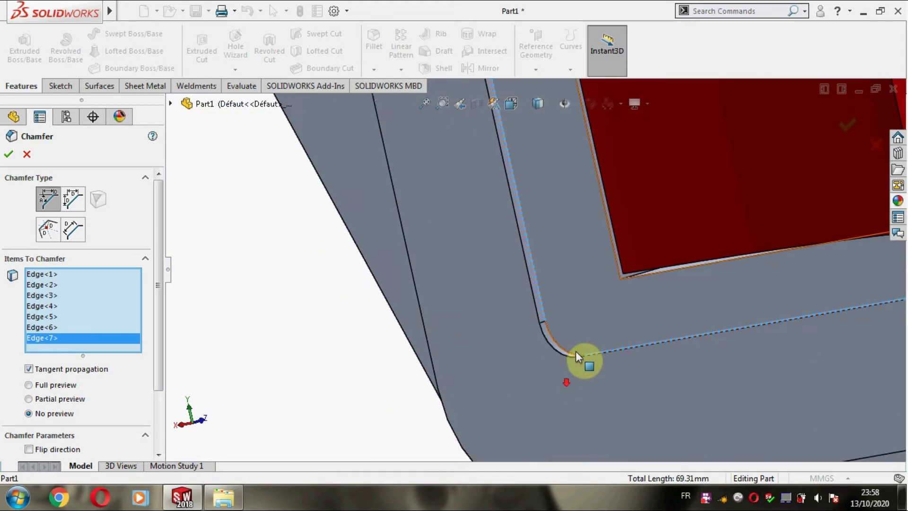
{"action": "left_click", "coordinate": [557, 343]}
{"action": "scroll", "coordinate": [557, 343], "scroll_direction": "up", "scroll_amount": 3}
{"action": "mouse_move", "coordinate": [492, 314]}
{"action": "middle_mouse_down"}
{"action": "mouse_move", "coordinate": [338, 308]}
{"action": "mouse_move", "coordinate": [340, 257]}
{"action": "middle_mouse_up"}
Set the chamfer distance to 0.25mm and accept the chamfer.
{"action": "scroll", "coordinate": [340, 257], "scroll_direction": "up", "scroll_amount": 2}
{"action": "left_click_drag", "start_coordinate": [162, 312], "coordinate": [157, 378]}
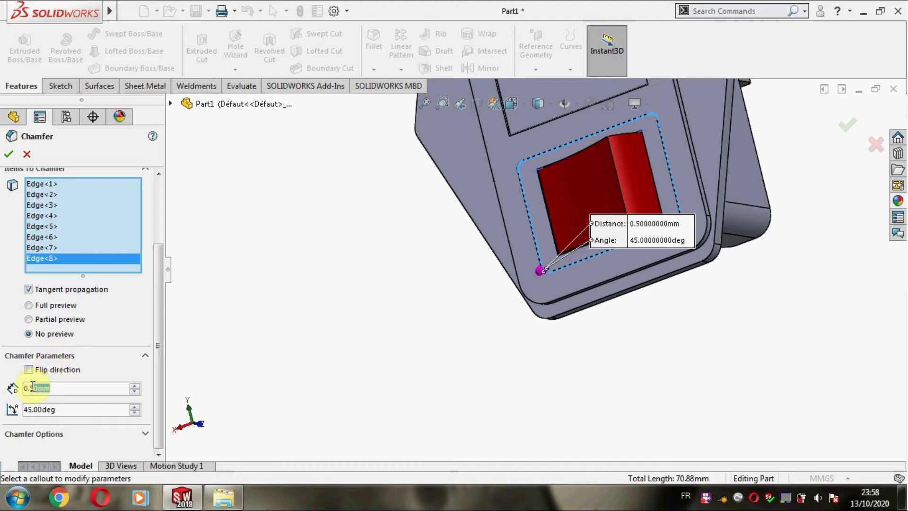
{"action": "type", "text": "25"}
{"action": "key", "text": "Return"}
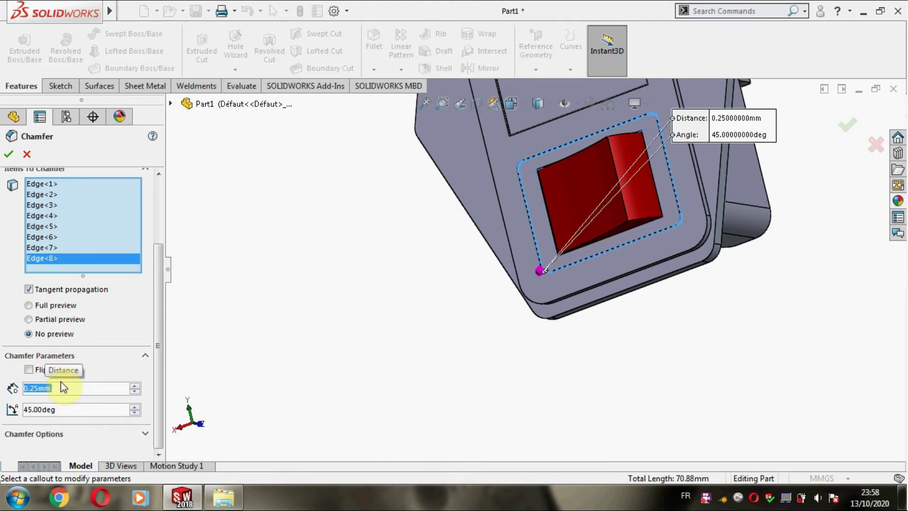
{"action": "left_click", "coordinate": [8, 155]}
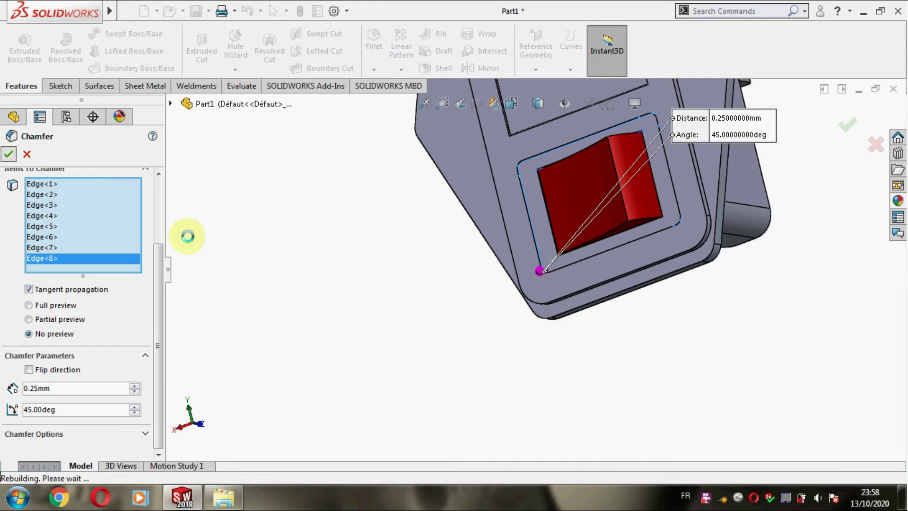
{"action": "scroll", "coordinate": [557, 247], "scroll_direction": "down", "scroll_amount": 2}
Edit Chamfer12 to change its distance from 0.25mm to 0.10mm.
{"action": "scroll", "coordinate": [554, 247], "scroll_direction": "down", "scroll_amount": 2}
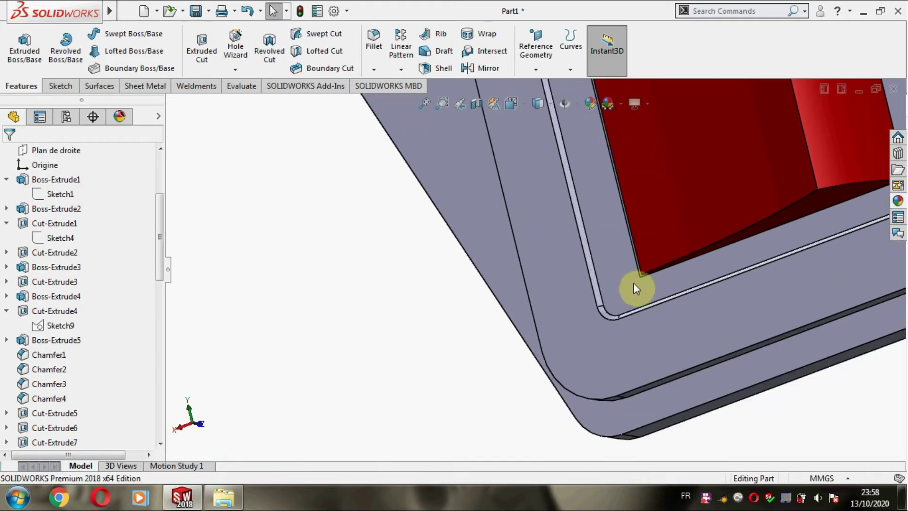
{"action": "scroll", "coordinate": [634, 285], "scroll_direction": "down", "scroll_amount": 2}
{"action": "scroll", "coordinate": [624, 290], "scroll_direction": "down", "scroll_amount": 2}
{"action": "scroll", "coordinate": [90, 412], "scroll_direction": "down", "scroll_amount": 5}
{"action": "scroll", "coordinate": [81, 425], "scroll_direction": "down", "scroll_amount": 5}
{"action": "scroll", "coordinate": [76, 427], "scroll_direction": "down", "scroll_amount": 5}
{"action": "scroll", "coordinate": [71, 427], "scroll_direction": "down", "scroll_amount": 2}
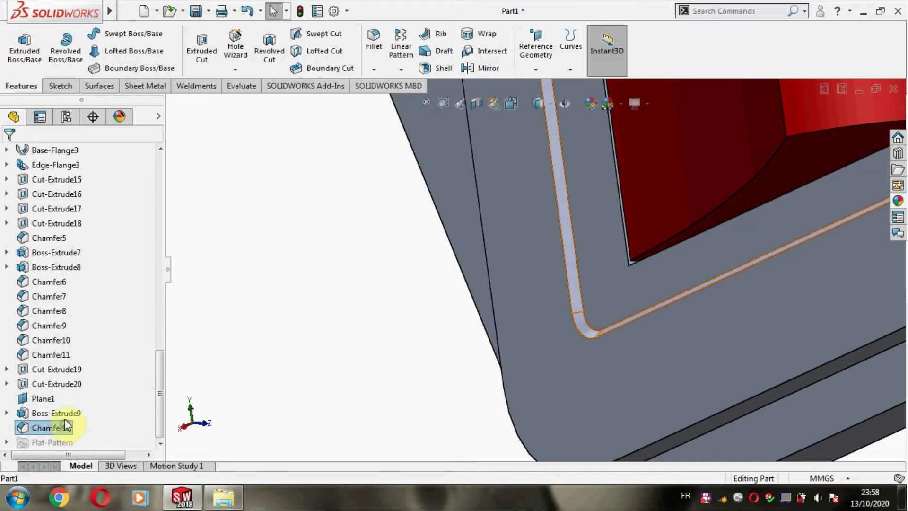
{"action": "right_click", "coordinate": [67, 425]}
{"action": "left_click", "coordinate": [81, 206]}
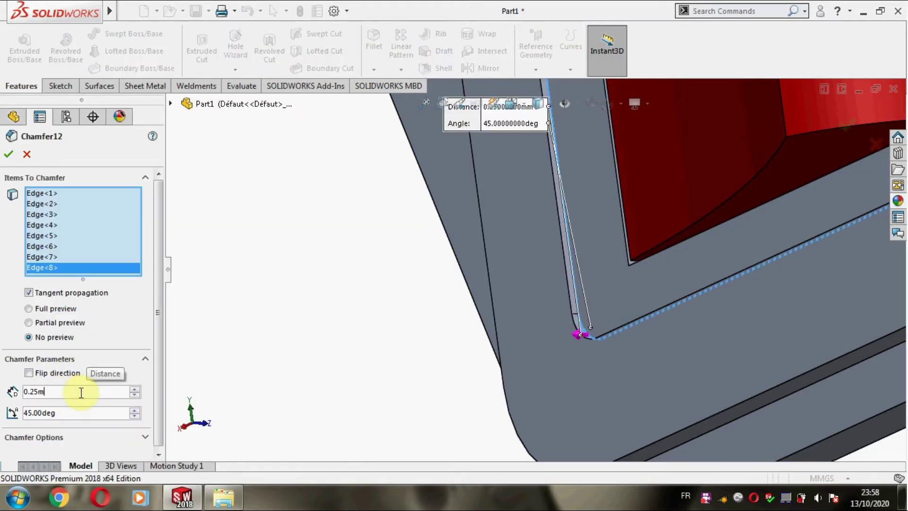
{"action": "key", "text": "BackSpace"}
{"action": "key", "text": "BackSpace"}
{"action": "type", "text": "1"}
{"action": "key", "text": "Return"}
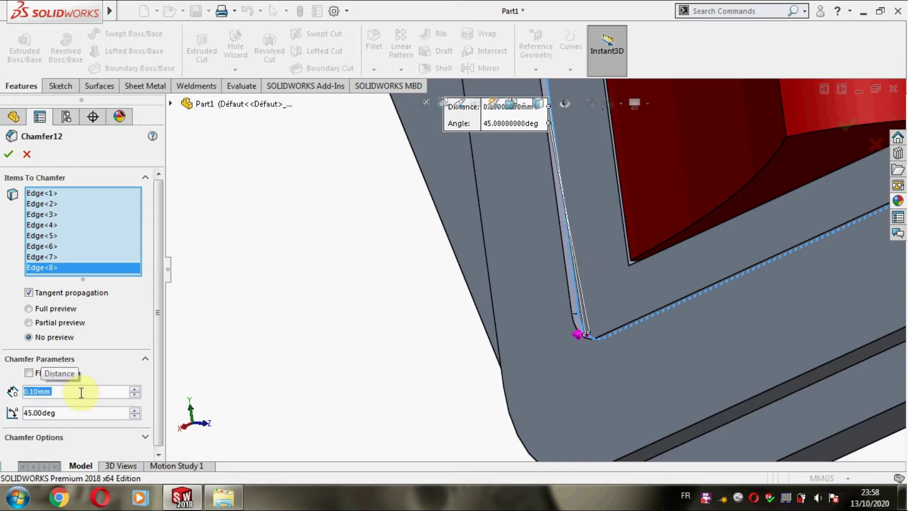
{"action": "left_click", "coordinate": [9, 153]}
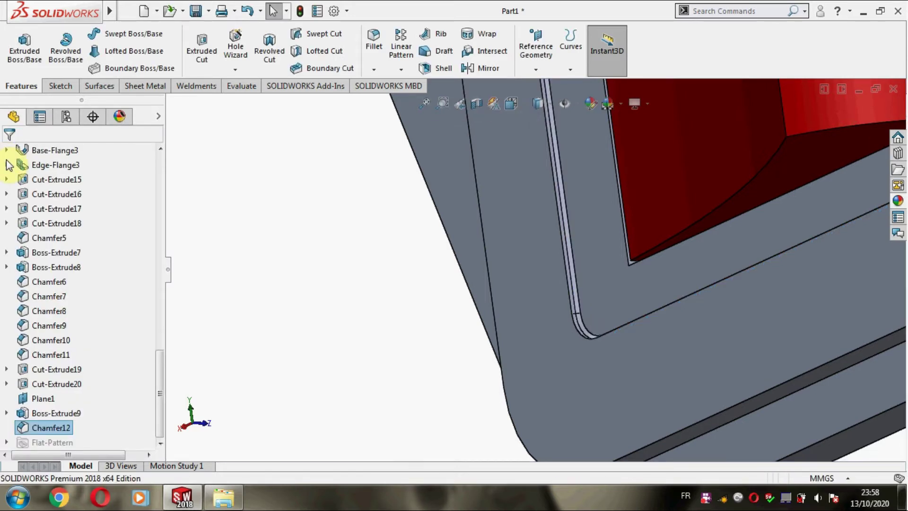
{"action": "scroll", "coordinate": [294, 272], "scroll_direction": "up", "scroll_amount": 3}
{"action": "scroll", "coordinate": [312, 279], "scroll_direction": "up", "scroll_amount": 2}
Start a new chamfer on the rocker switch's side and bottom edges.
{"action": "left_click", "coordinate": [374, 70]}
{"action": "left_click", "coordinate": [393, 103]}
{"action": "scroll", "coordinate": [568, 213], "scroll_direction": "down", "scroll_amount": 3}
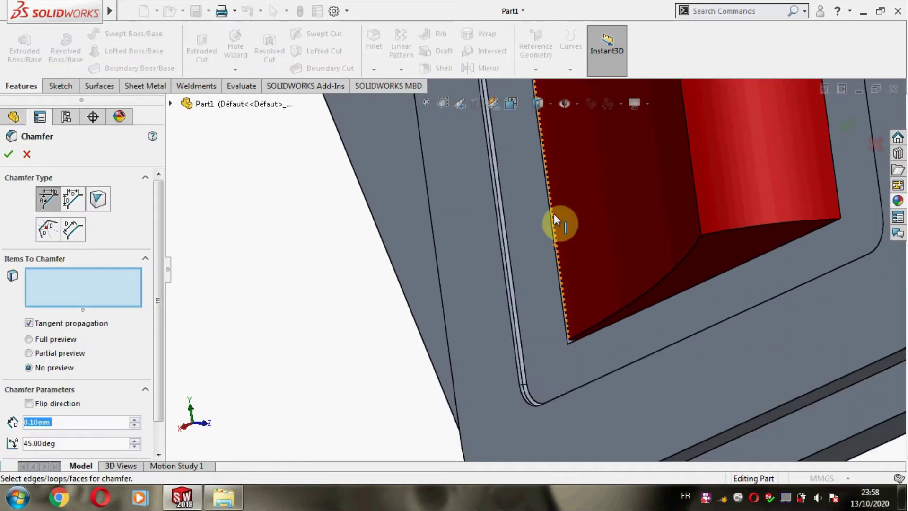
{"action": "scroll", "coordinate": [554, 213], "scroll_direction": "down", "scroll_amount": 2}
{"action": "scroll", "coordinate": [546, 228], "scroll_direction": "down", "scroll_amount": 1}
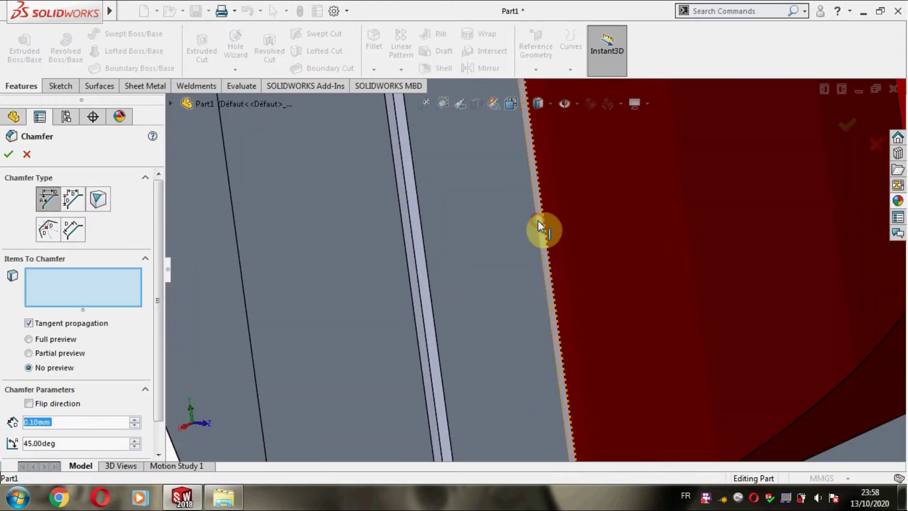
{"action": "left_click", "coordinate": [537, 221]}
{"action": "scroll", "coordinate": [537, 220], "scroll_direction": "up", "scroll_amount": 1}
{"action": "scroll", "coordinate": [700, 344], "scroll_direction": "up", "scroll_amount": 1}
{"action": "scroll", "coordinate": [691, 287], "scroll_direction": "down", "scroll_amount": 2}
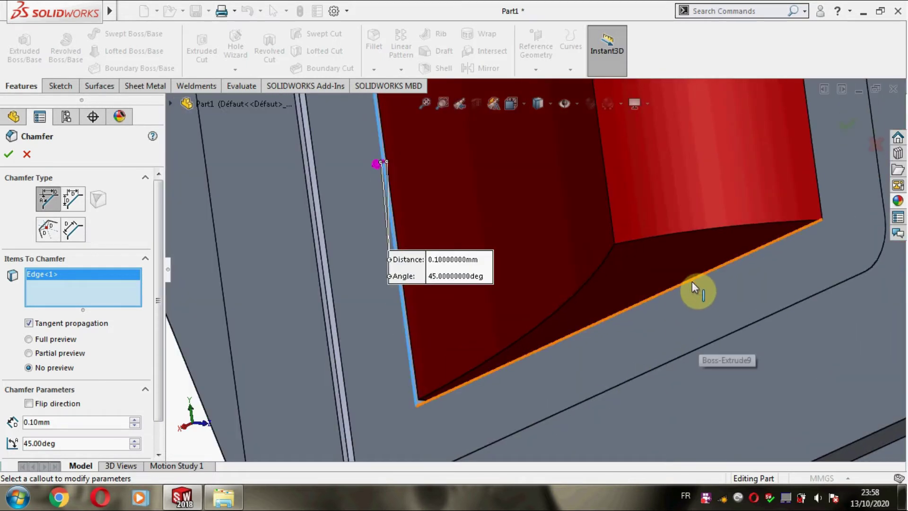
{"action": "left_click", "coordinate": [692, 282]}
Add the switch's vertical and top edges and apply the 0.10mm × 45° chamfer.
{"action": "scroll", "coordinate": [695, 278], "scroll_direction": "up", "scroll_amount": 1}
{"action": "scroll", "coordinate": [725, 182], "scroll_direction": "up", "scroll_amount": 1}
{"action": "scroll", "coordinate": [630, 186], "scroll_direction": "down", "scroll_amount": 2}
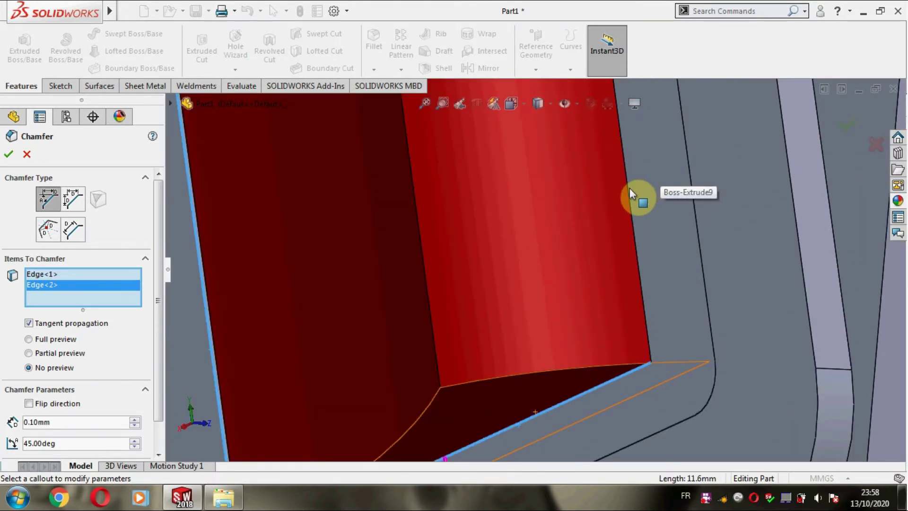
{"action": "left_click", "coordinate": [627, 187]}
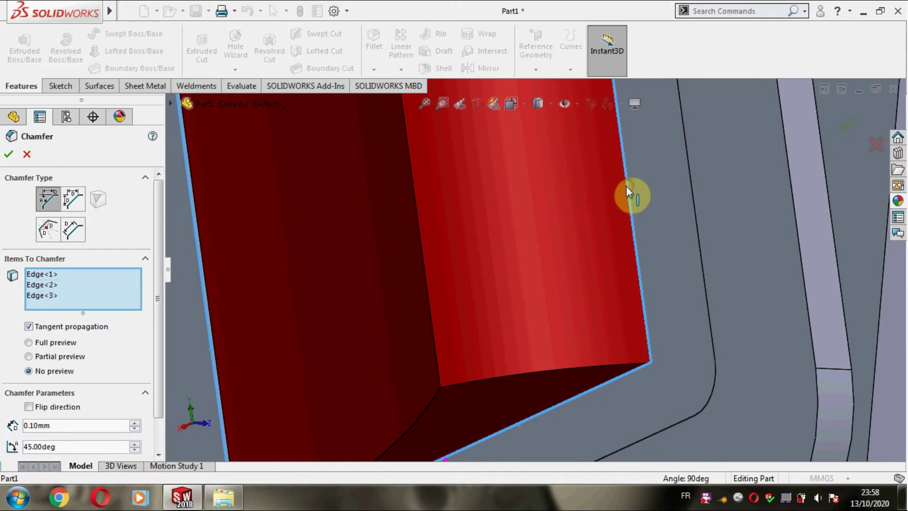
{"action": "scroll", "coordinate": [533, 140], "scroll_direction": "up", "scroll_amount": 1}
{"action": "scroll", "coordinate": [523, 140], "scroll_direction": "up", "scroll_amount": 1}
{"action": "scroll", "coordinate": [531, 186], "scroll_direction": "down", "scroll_amount": 1}
{"action": "scroll", "coordinate": [538, 217], "scroll_direction": "down", "scroll_amount": 1}
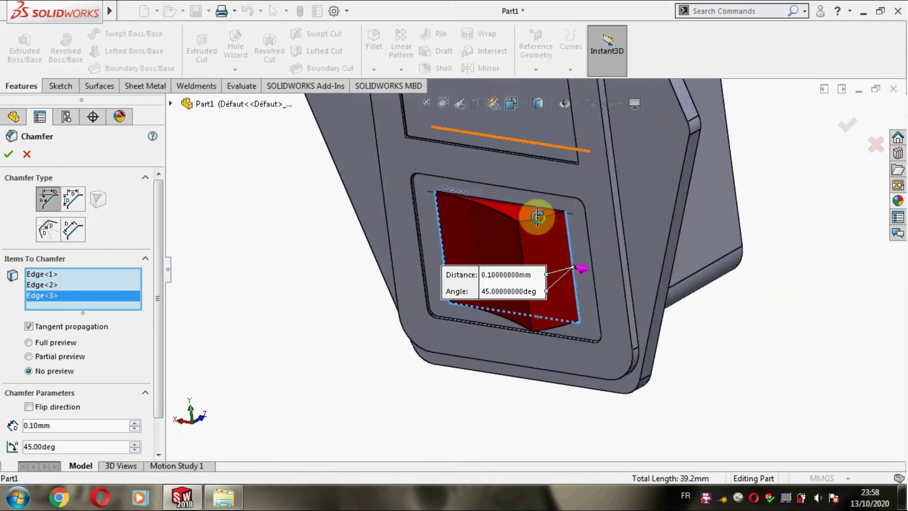
{"action": "scroll", "coordinate": [538, 217], "scroll_direction": "down", "scroll_amount": 1}
{"action": "scroll", "coordinate": [528, 215], "scroll_direction": "down", "scroll_amount": 1}
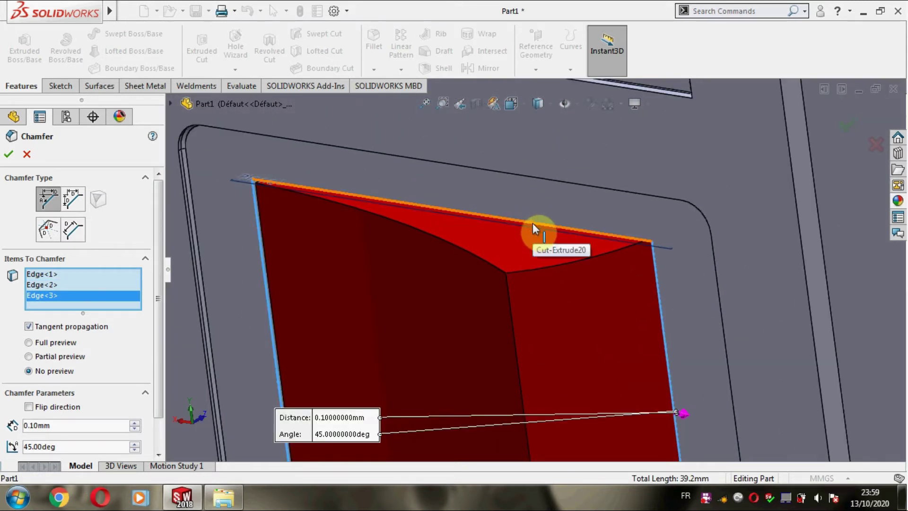
{"action": "left_click", "coordinate": [533, 223]}
{"action": "scroll", "coordinate": [520, 226], "scroll_direction": "up", "scroll_amount": 1}
{"action": "scroll", "coordinate": [393, 263], "scroll_direction": "up", "scroll_amount": 1}
{"action": "scroll", "coordinate": [331, 256], "scroll_direction": "up", "scroll_amount": 2}
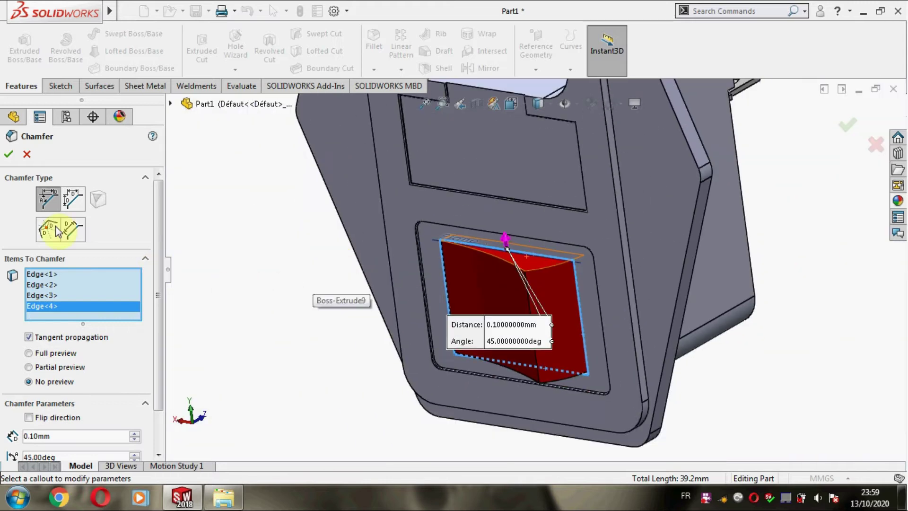
{"action": "left_click", "coordinate": [8, 154]}
{"action": "mouse_move", "coordinate": [261, 352]}
{"action": "middle_mouse_down"}
{"action": "mouse_move", "coordinate": [290, 280]}
{"action": "mouse_move", "coordinate": [308, 189]}
{"action": "middle_mouse_up"}
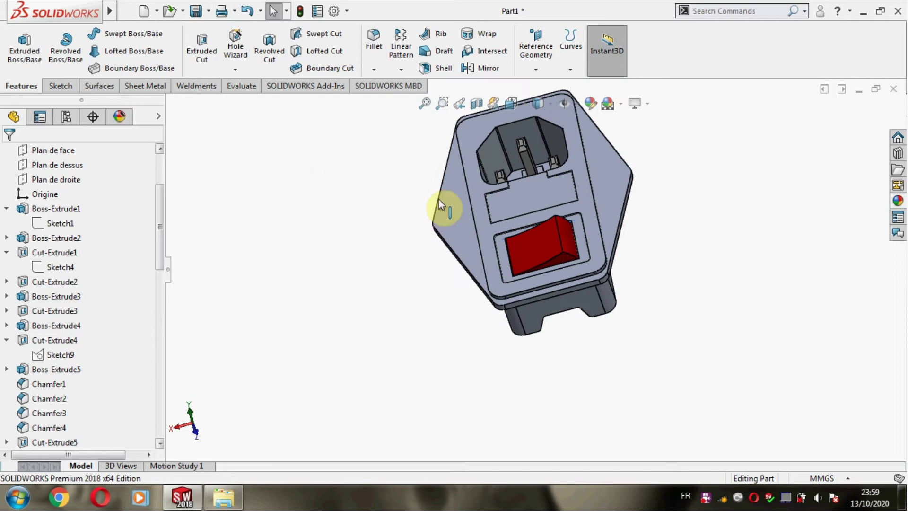
Create Plane3 referencing the rocker's top edge and lower-left edge.
{"action": "scroll", "coordinate": [385, 209], "scroll_direction": "down", "scroll_amount": 2}
{"action": "mouse_move", "coordinate": [385, 208]}
{"action": "middle_mouse_down"}
{"action": "mouse_move", "coordinate": [424, 223]}
{"action": "mouse_move", "coordinate": [364, 232]}
{"action": "mouse_move", "coordinate": [365, 279]}
{"action": "mouse_move", "coordinate": [385, 241]}
{"action": "mouse_move", "coordinate": [397, 254]}
{"action": "mouse_move", "coordinate": [395, 277]}
{"action": "mouse_move", "coordinate": [375, 270]}
{"action": "middle_mouse_up"}
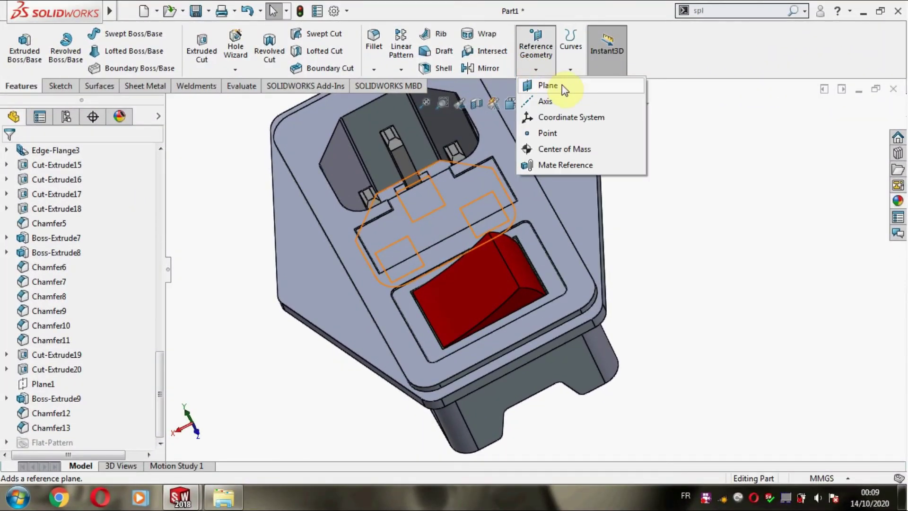
{"action": "left_click", "coordinate": [561, 84]}
{"action": "scroll", "coordinate": [511, 265], "scroll_direction": "down", "scroll_amount": 3}
{"action": "scroll", "coordinate": [511, 262], "scroll_direction": "down", "scroll_amount": 1}
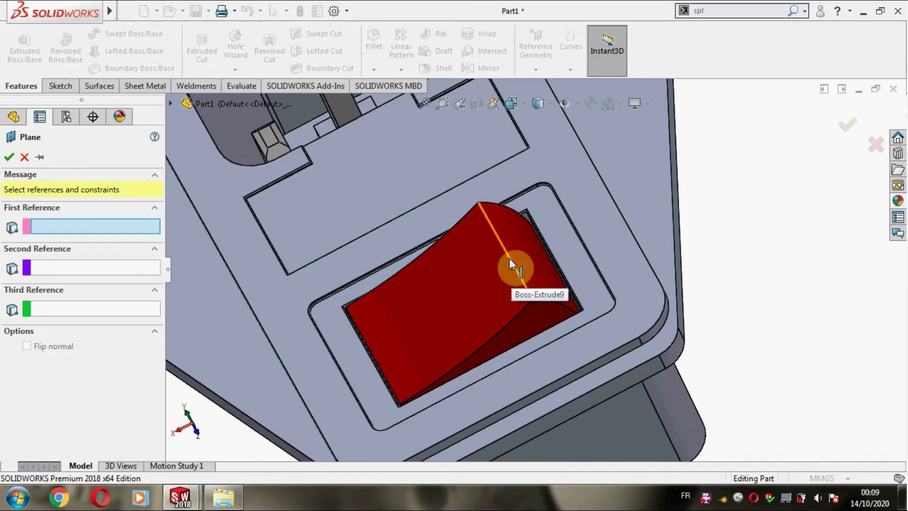
{"action": "left_click", "coordinate": [509, 259]}
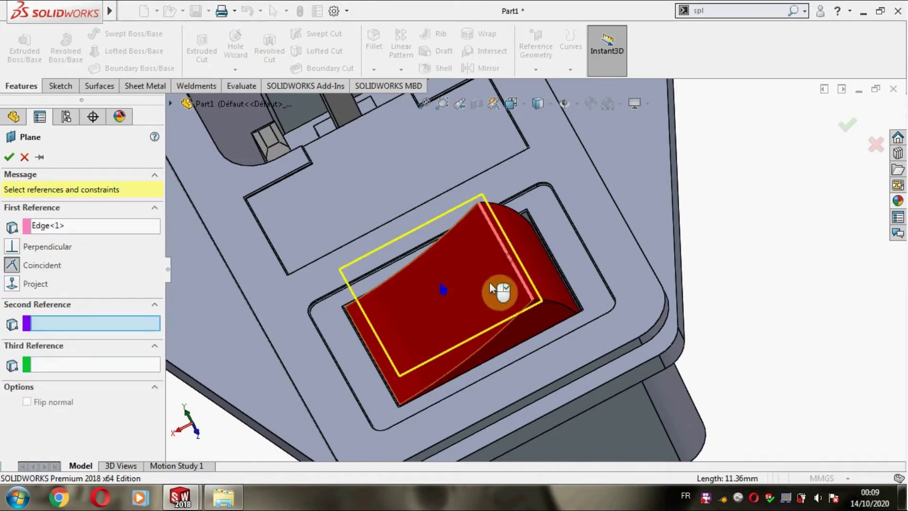
{"action": "left_click", "coordinate": [384, 379]}
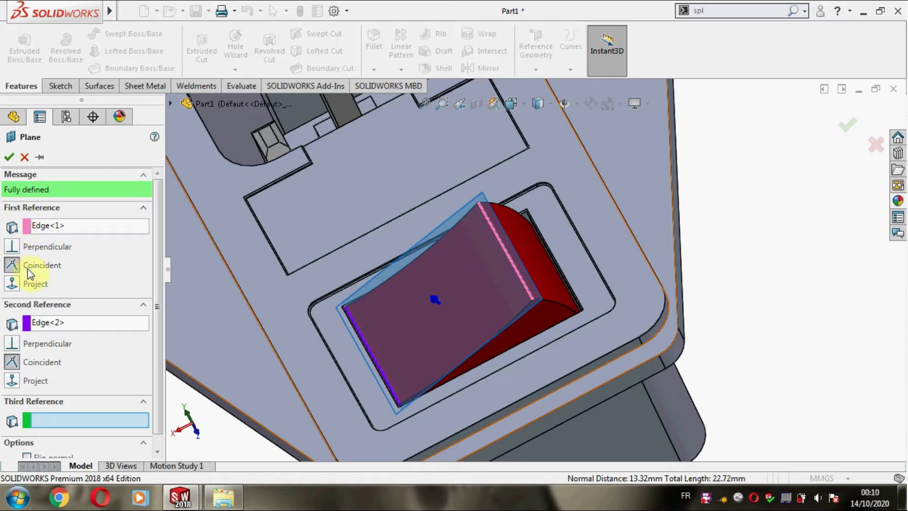
{"action": "left_click", "coordinate": [9, 159]}
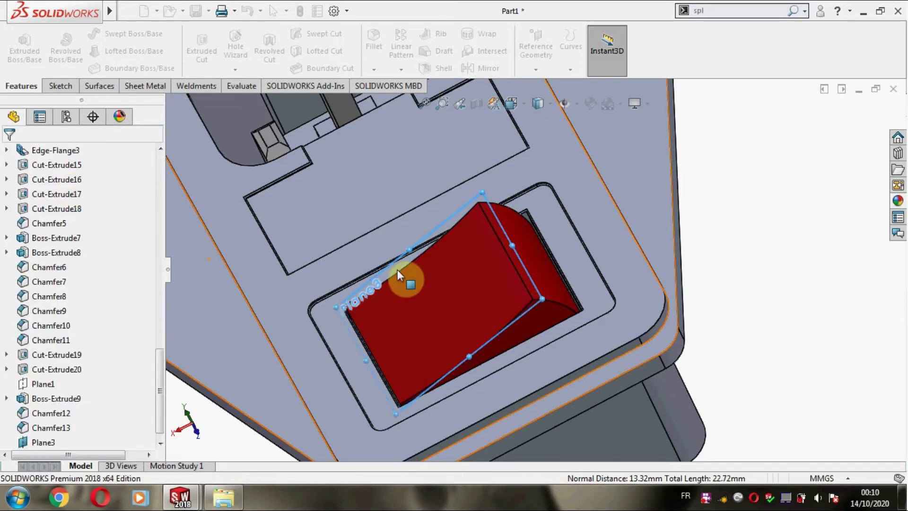
{"action": "left_click", "coordinate": [420, 279]}
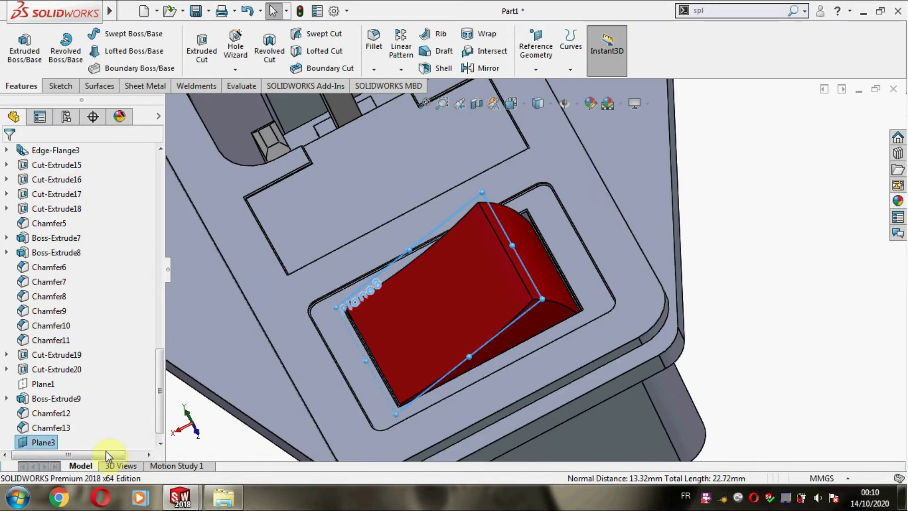
Start a sketch on Plane3 and draw a circle on the rocker face.
{"action": "right_click", "coordinate": [45, 444]}
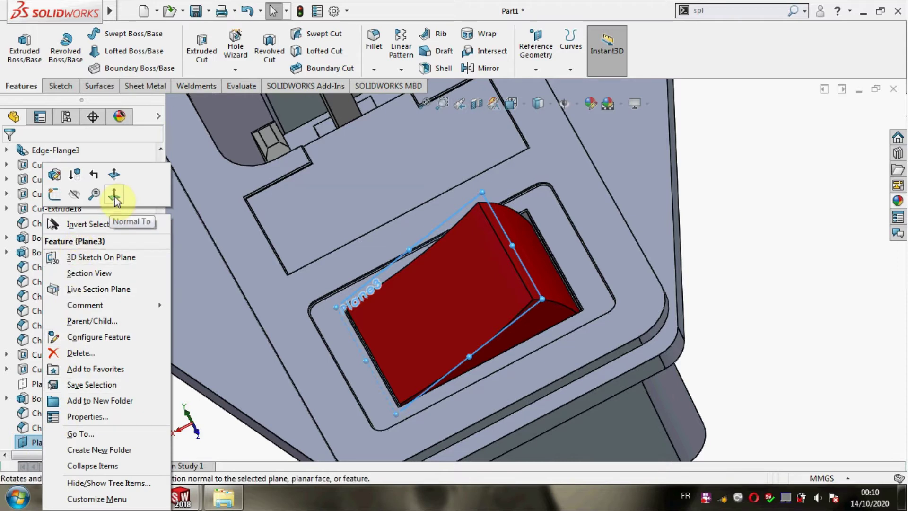
{"action": "left_click", "coordinate": [770, 263]}
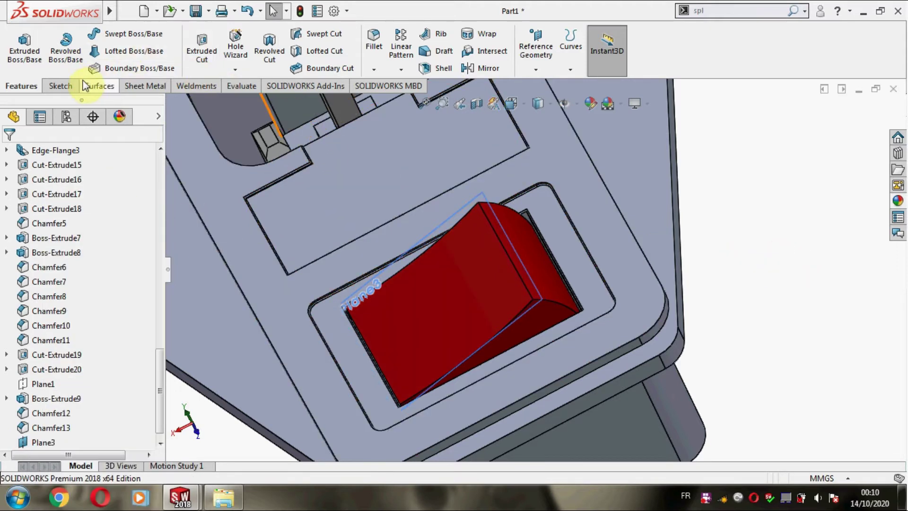
{"action": "left_click", "coordinate": [61, 86]}
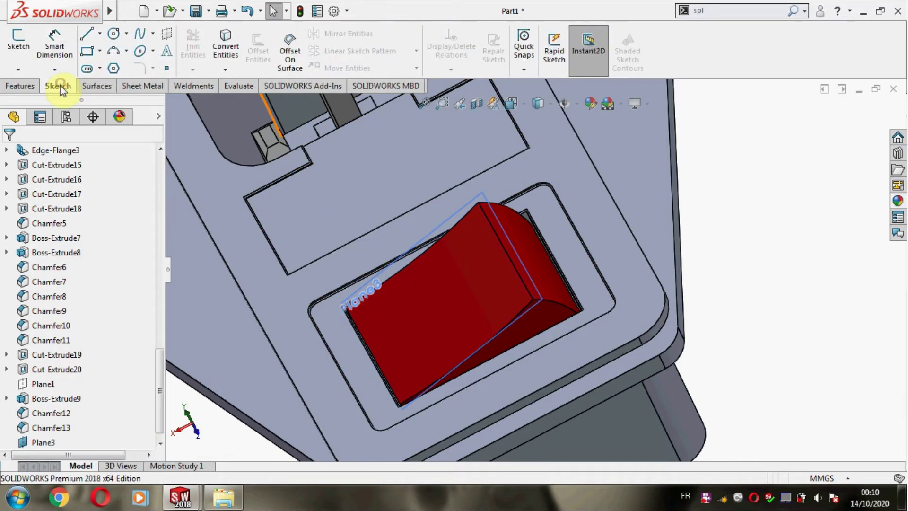
{"action": "right_click", "coordinate": [47, 442]}
{"action": "left_click", "coordinate": [60, 196]}
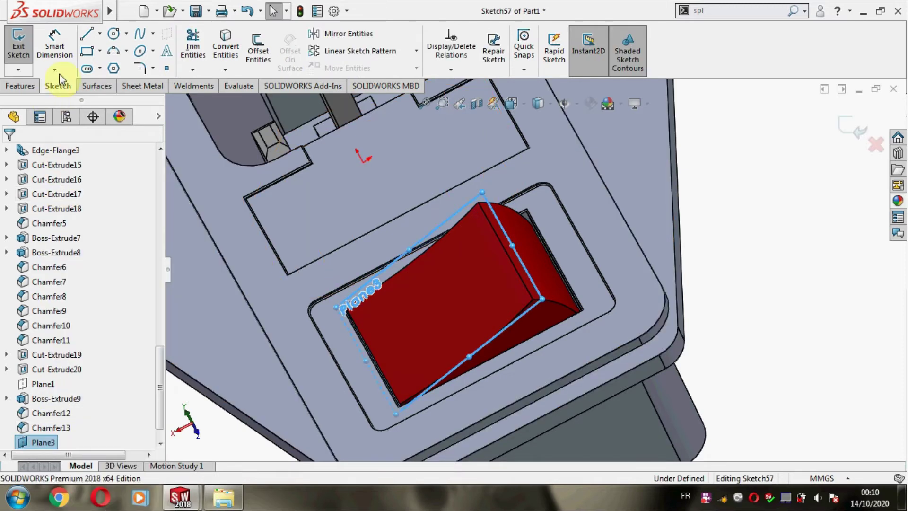
{"action": "left_click", "coordinate": [114, 36]}
{"action": "scroll", "coordinate": [459, 308], "scroll_direction": "down", "scroll_amount": 2}
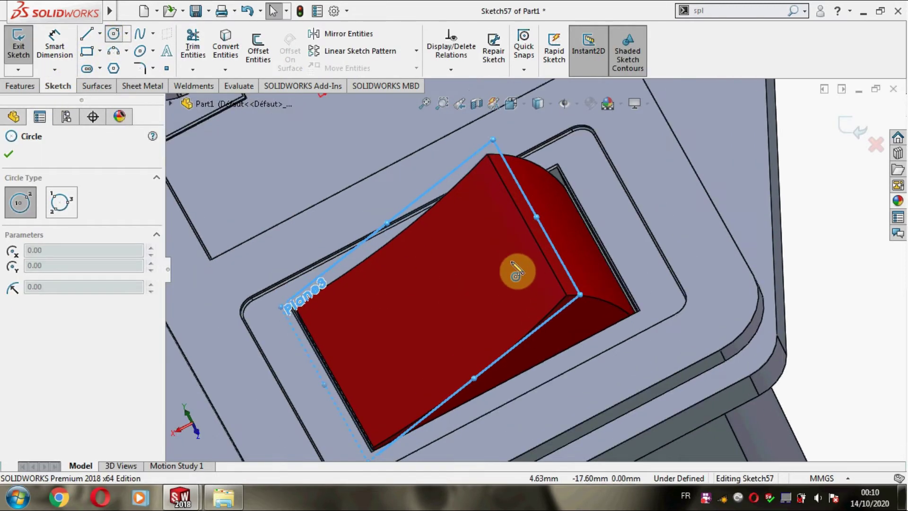
{"action": "left_click", "coordinate": [488, 261]}
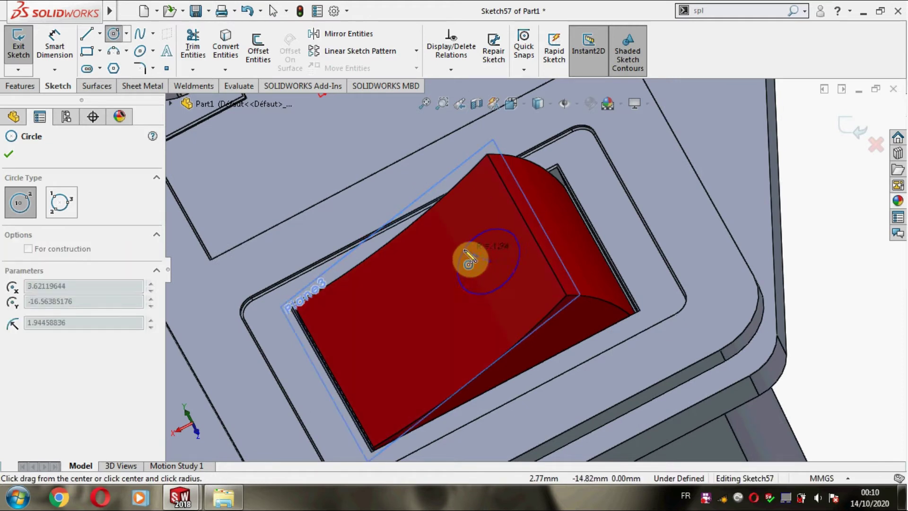
{"action": "left_click", "coordinate": [469, 259]}
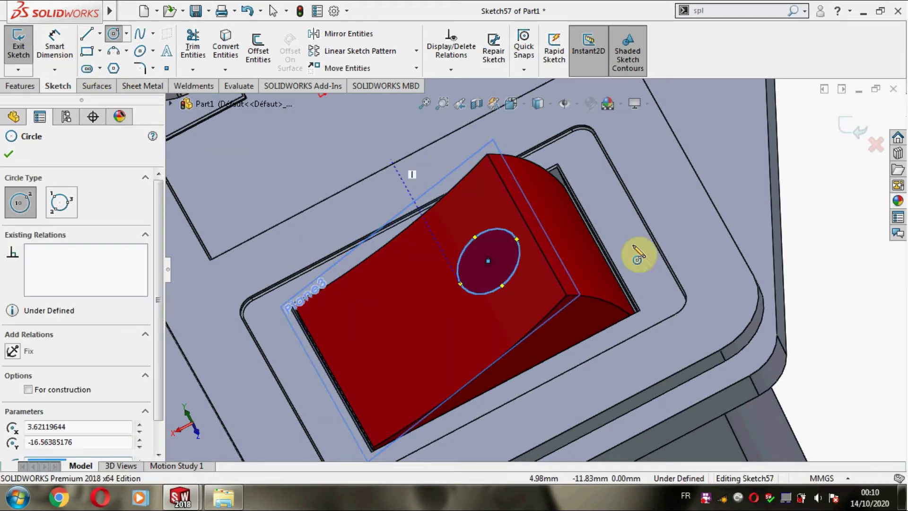
{"action": "key", "text": "Escape"}
{"action": "scroll", "coordinate": [756, 307], "scroll_direction": "down", "scroll_amount": 3}
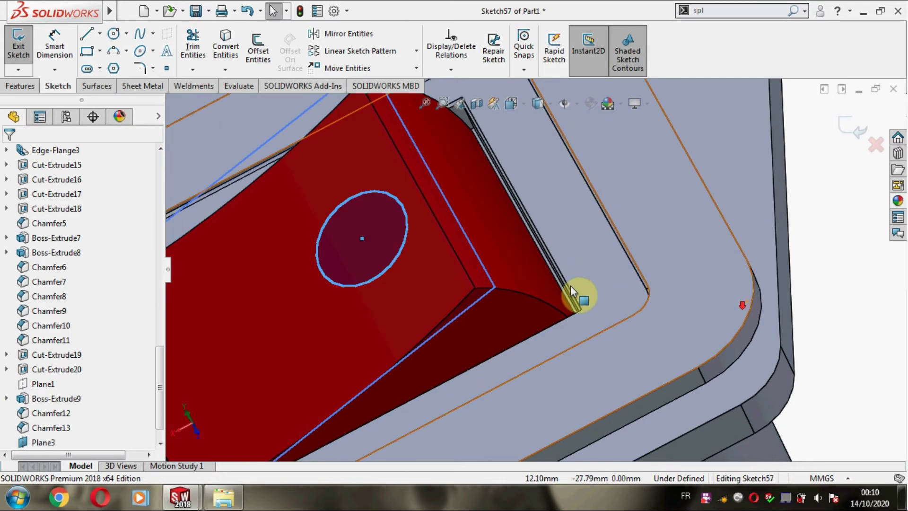
Draw a horizontal centerline from the circle's centre to the rocker's edge.
{"action": "left_click", "coordinate": [100, 34]}
{"action": "left_click", "coordinate": [113, 69]}
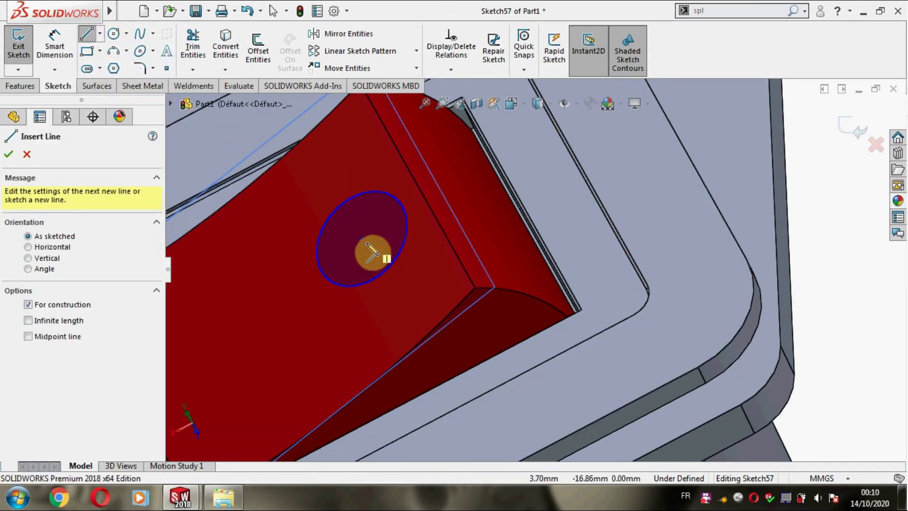
{"action": "left_click", "coordinate": [364, 239]}
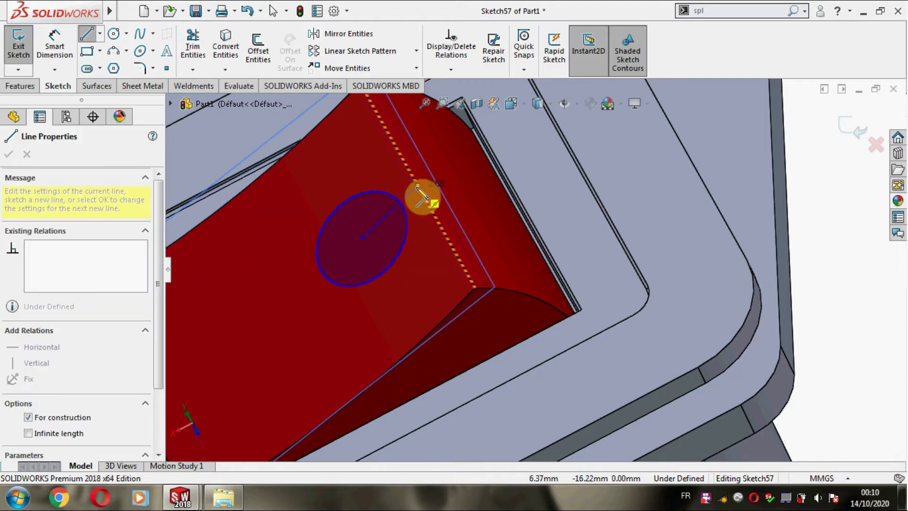
{"action": "left_click", "coordinate": [422, 192]}
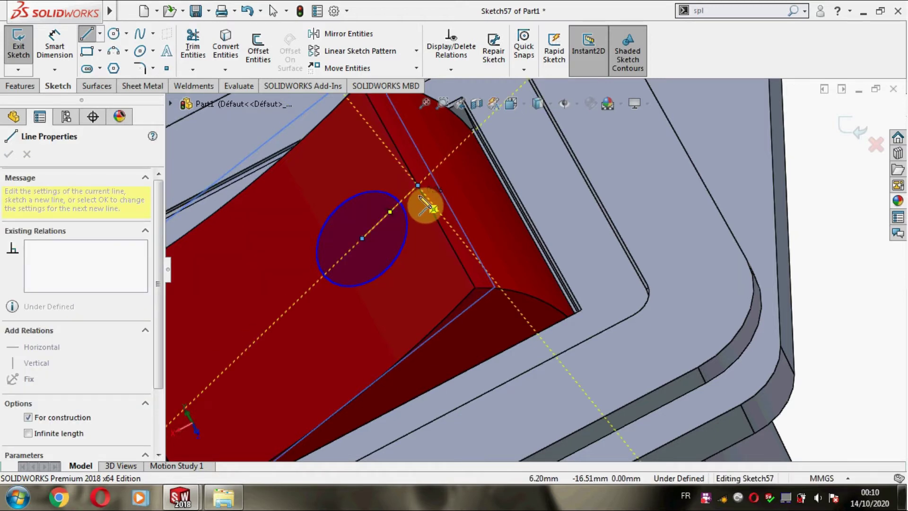
{"action": "key", "text": "Escape"}
{"action": "left_click", "coordinate": [407, 196]}
{"action": "left_click", "coordinate": [444, 137]}
{"action": "left_click", "coordinate": [17, 124]}
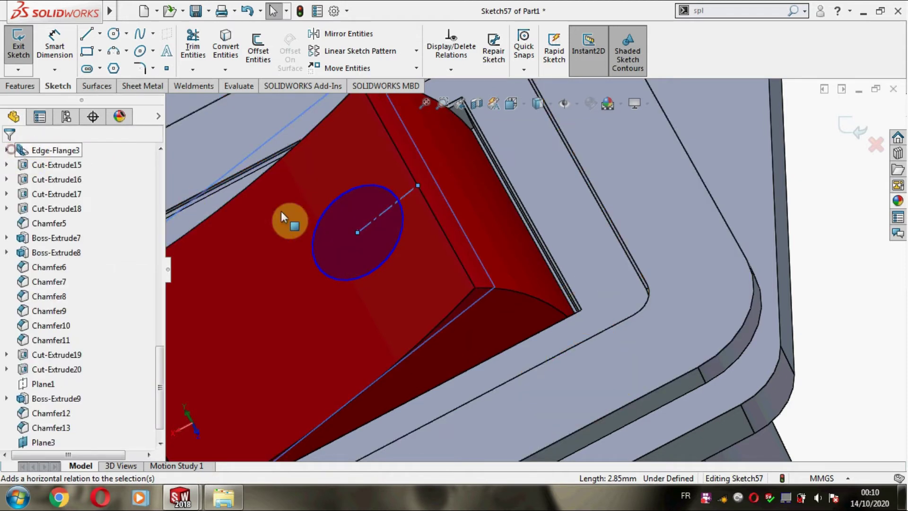
{"action": "scroll", "coordinate": [284, 219], "scroll_direction": "up", "scroll_amount": 5}
{"action": "scroll", "coordinate": [699, 300], "scroll_direction": "down", "scroll_amount": 2}
Dimension the circle centre's distance from the adjacent edge as 2.80mm.
{"action": "scroll", "coordinate": [511, 244], "scroll_direction": "down", "scroll_amount": 2}
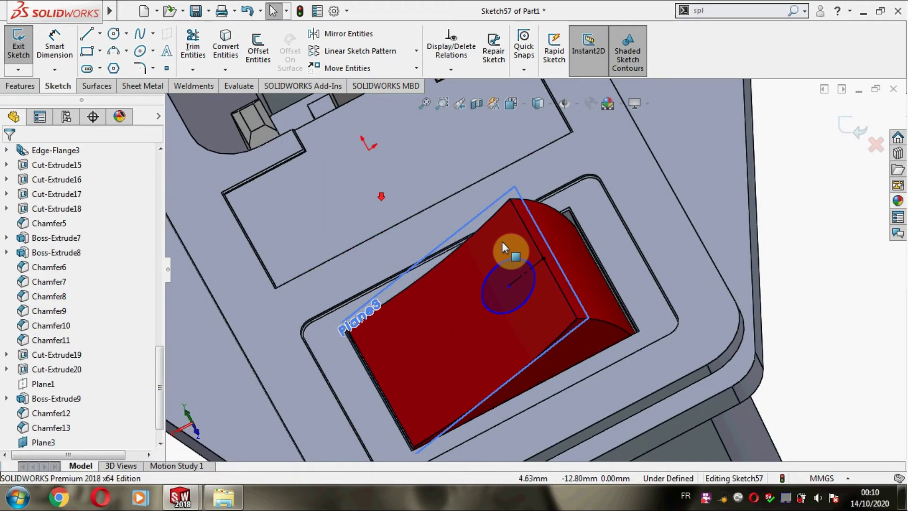
{"action": "left_click", "coordinate": [509, 286]}
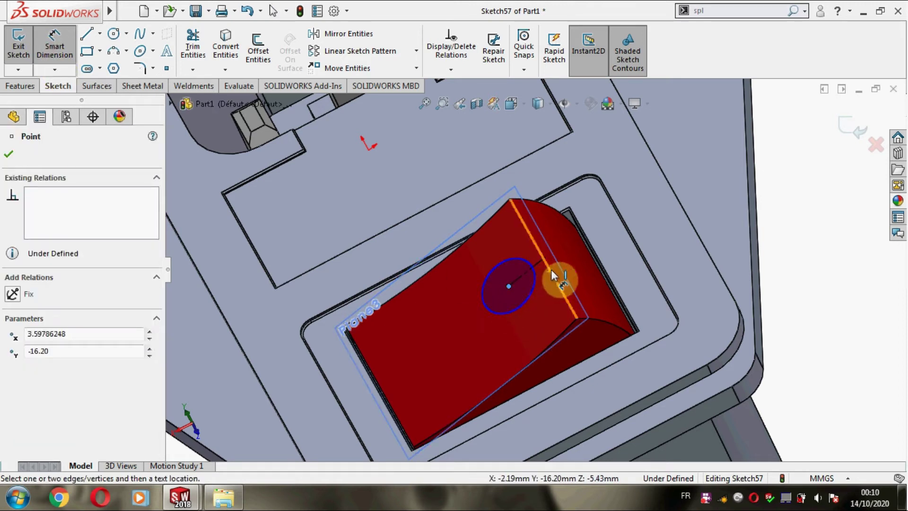
{"action": "left_click", "coordinate": [551, 270]}
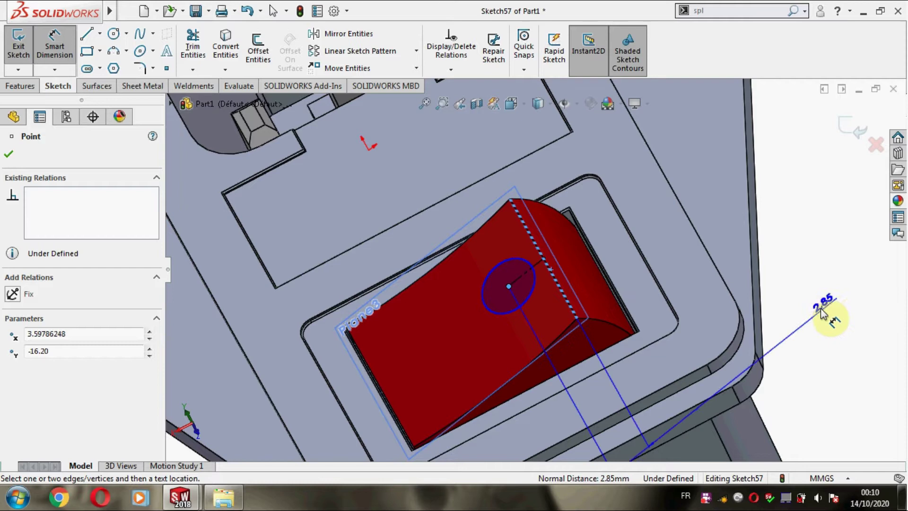
{"action": "left_click", "coordinate": [822, 319]}
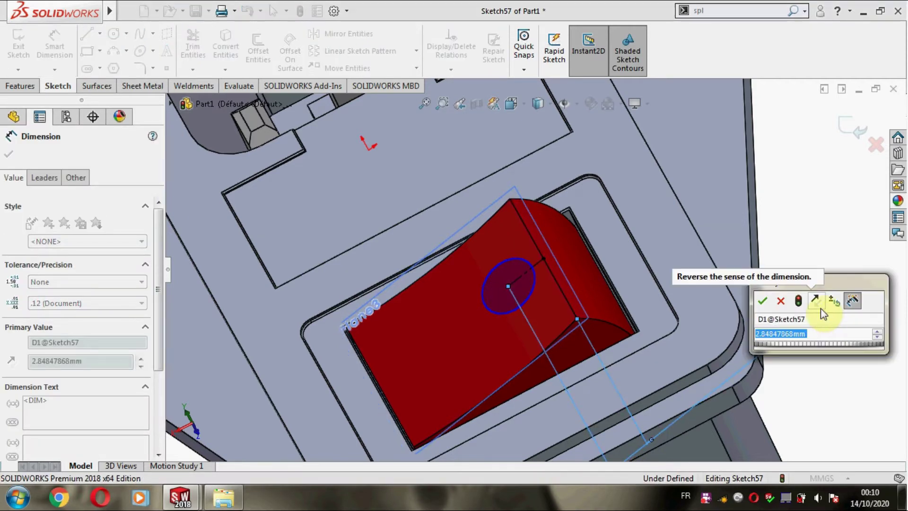
{"action": "type", "text": "2.8"}
{"action": "key", "text": "Return"}
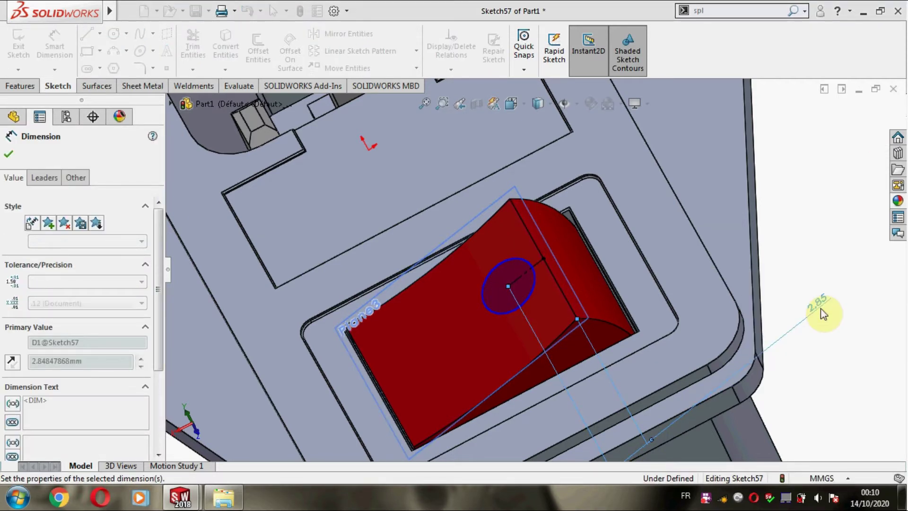
Set the circle's diameter to Ø3.80mm, fully defining Sketch57.
{"action": "left_click", "coordinate": [512, 211]}
{"action": "left_click", "coordinate": [513, 264]}
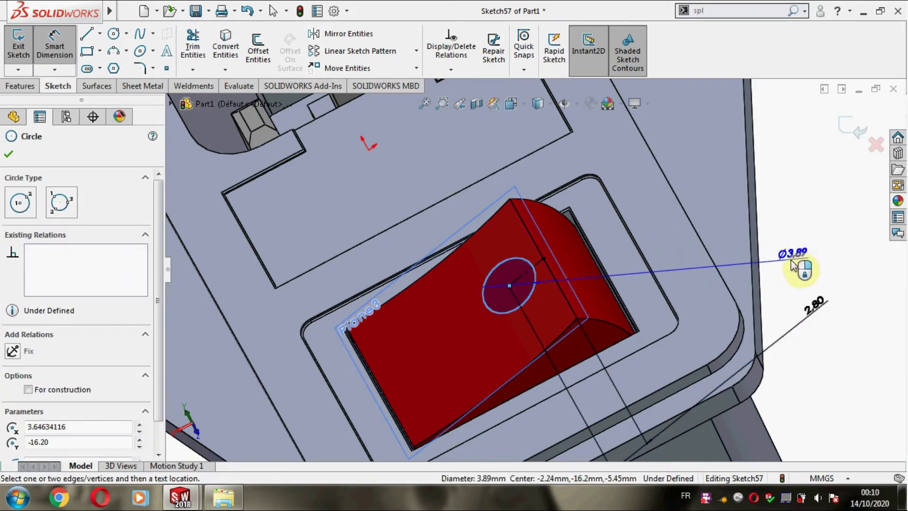
{"action": "left_click", "coordinate": [791, 260]}
{"action": "type", "text": "3.8"}
{"action": "key", "text": "Return"}
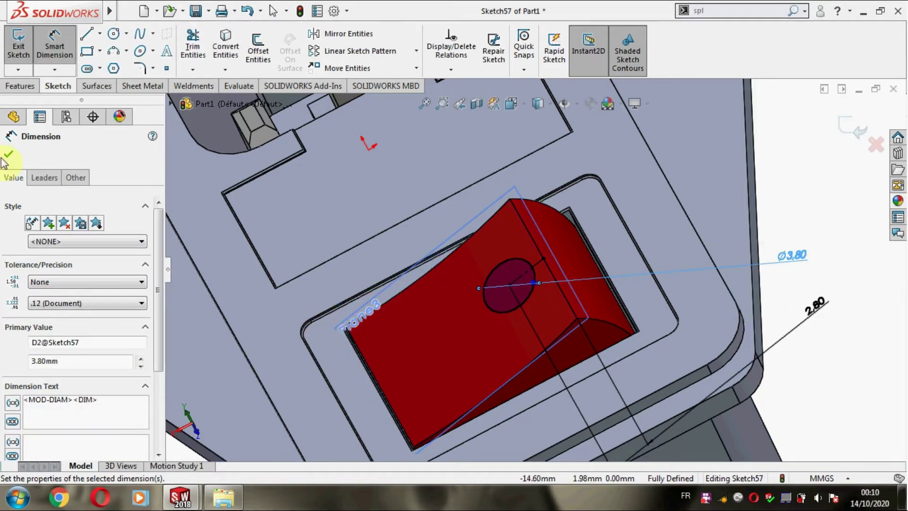
{"action": "left_click", "coordinate": [9, 155]}
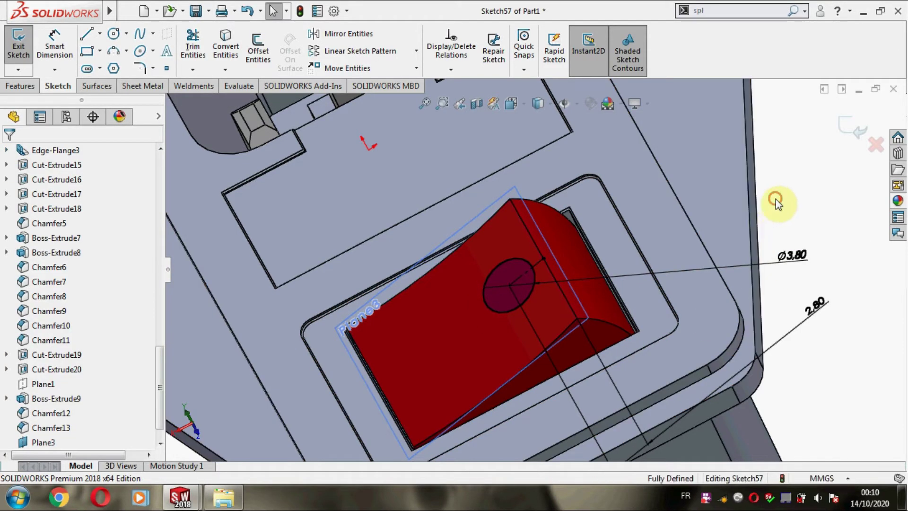
{"action": "scroll", "coordinate": [775, 199], "scroll_direction": "up", "scroll_amount": 2}
{"action": "mouse_move", "coordinate": [770, 212]}
{"action": "middle_mouse_down"}
{"action": "mouse_move", "coordinate": [760, 178]}
{"action": "mouse_move", "coordinate": [776, 183]}
{"action": "mouse_move", "coordinate": [764, 205]}
{"action": "middle_mouse_up"}
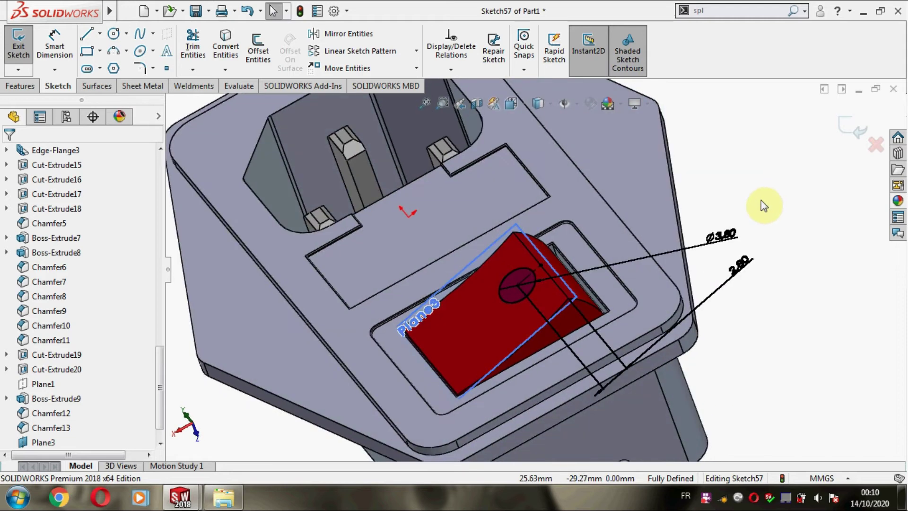
{"action": "left_click", "coordinate": [29, 87]}
Create Split Line3 projecting the circle onto the red rocker's top face.
{"action": "left_click", "coordinate": [563, 62]}
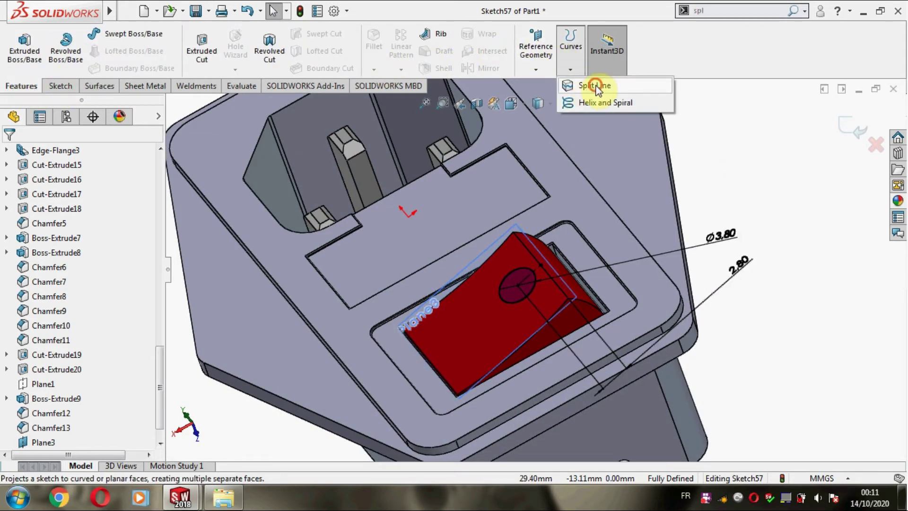
{"action": "left_click", "coordinate": [595, 85]}
{"action": "scroll", "coordinate": [534, 274], "scroll_direction": "down", "scroll_amount": 2}
{"action": "scroll", "coordinate": [494, 316], "scroll_direction": "down", "scroll_amount": 2}
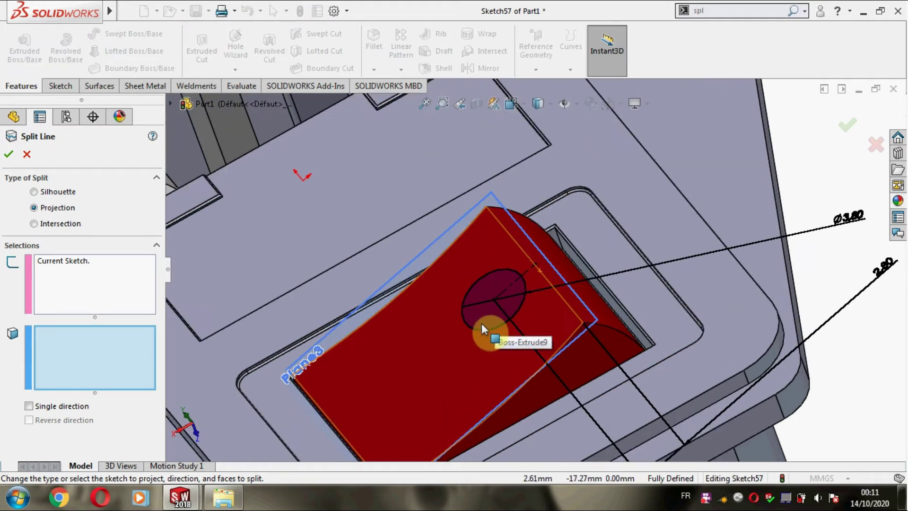
{"action": "left_click", "coordinate": [427, 386]}
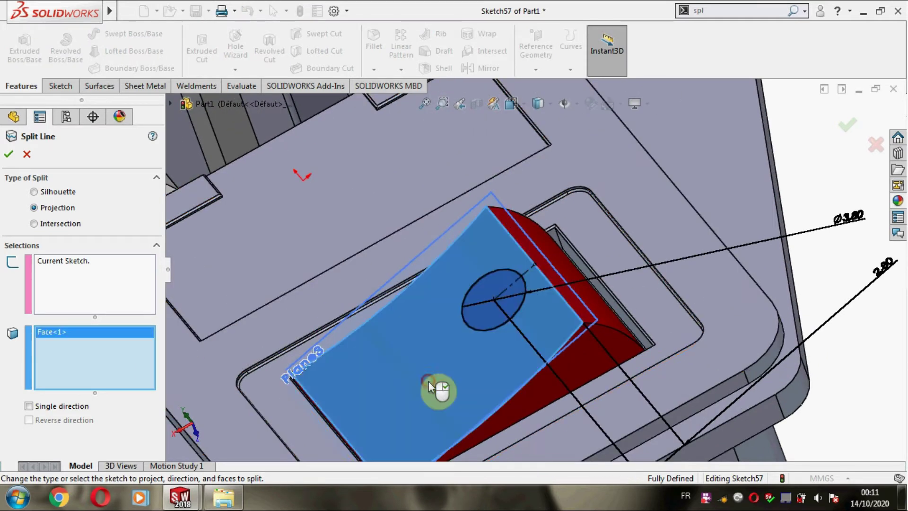
{"action": "scroll", "coordinate": [428, 386], "scroll_direction": "up", "scroll_amount": 2}
{"action": "scroll", "coordinate": [455, 371], "scroll_direction": "up", "scroll_amount": 2}
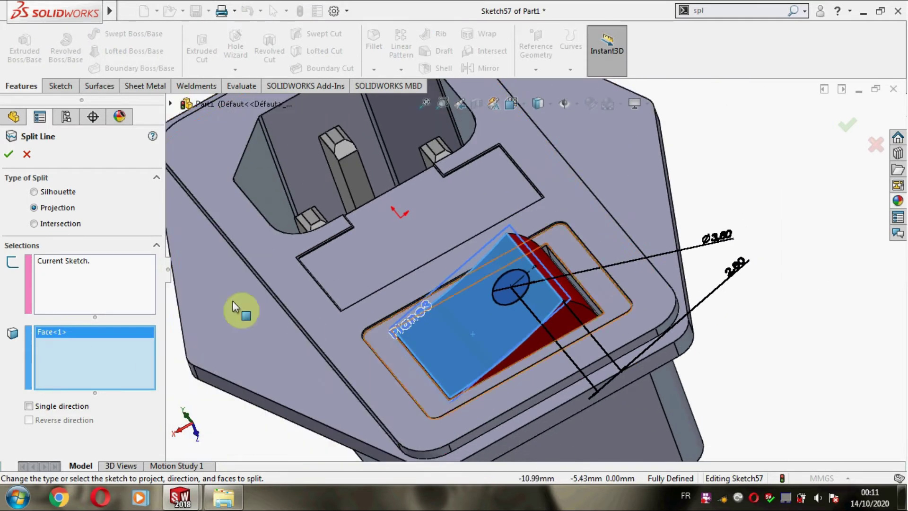
{"action": "left_click", "coordinate": [11, 153]}
Try deleting the new circular split edge, then dismiss the warning and keep Split Line3.
{"action": "scroll", "coordinate": [509, 306], "scroll_direction": "down", "scroll_amount": 3}
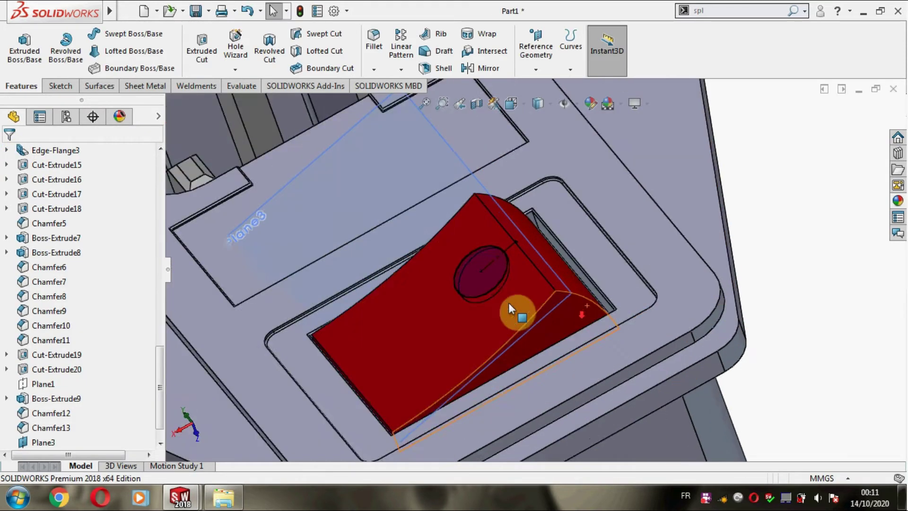
{"action": "scroll", "coordinate": [508, 302], "scroll_direction": "up", "scroll_amount": 3}
{"action": "scroll", "coordinate": [501, 290], "scroll_direction": "down", "scroll_amount": 2}
{"action": "left_click", "coordinate": [491, 290]}
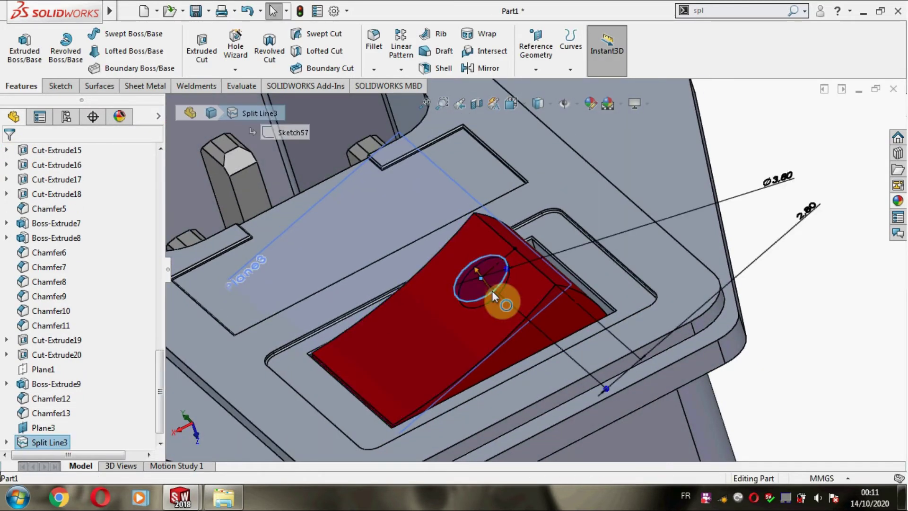
{"action": "key", "text": "Delete"}
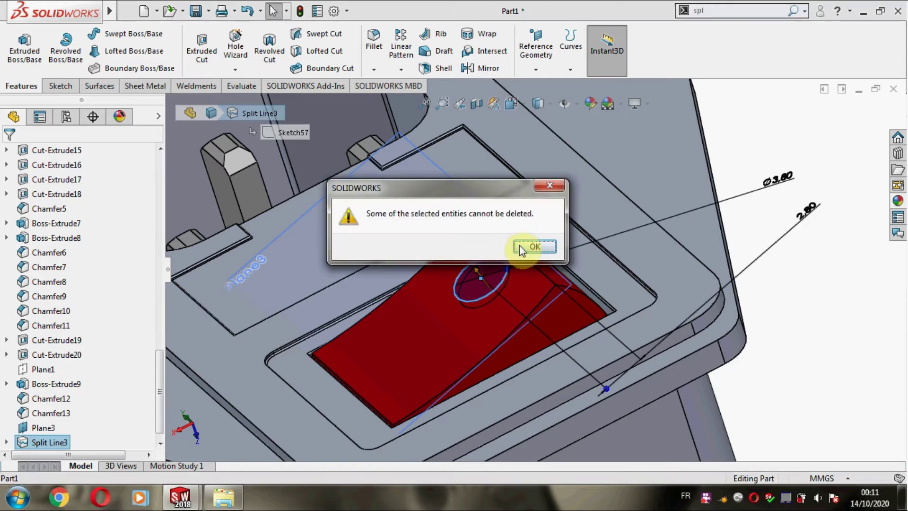
{"action": "left_click", "coordinate": [520, 245]}
{"action": "left_click", "coordinate": [542, 221]}
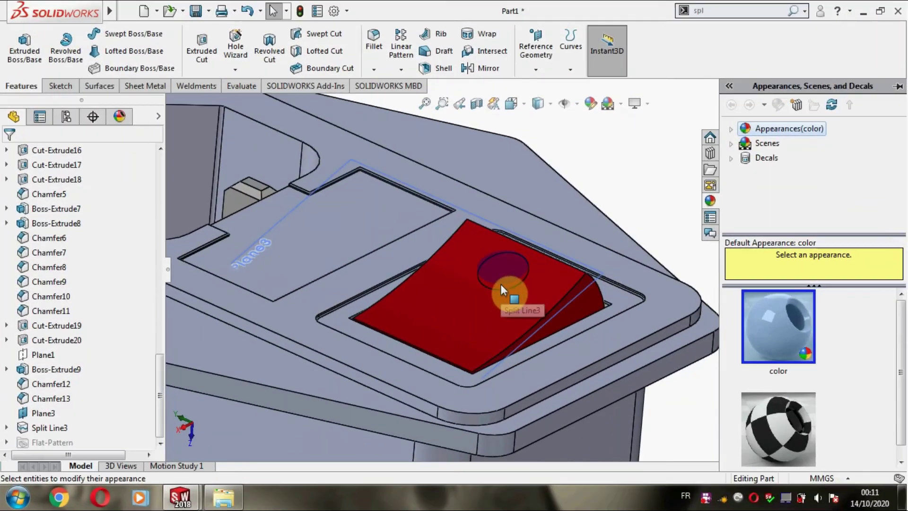
Apply a white appearance to the circular split face on the rocker, then orbit the connector.
{"action": "scroll", "coordinate": [501, 283], "scroll_direction": "down", "scroll_amount": 2}
{"action": "left_click", "coordinate": [501, 282]}
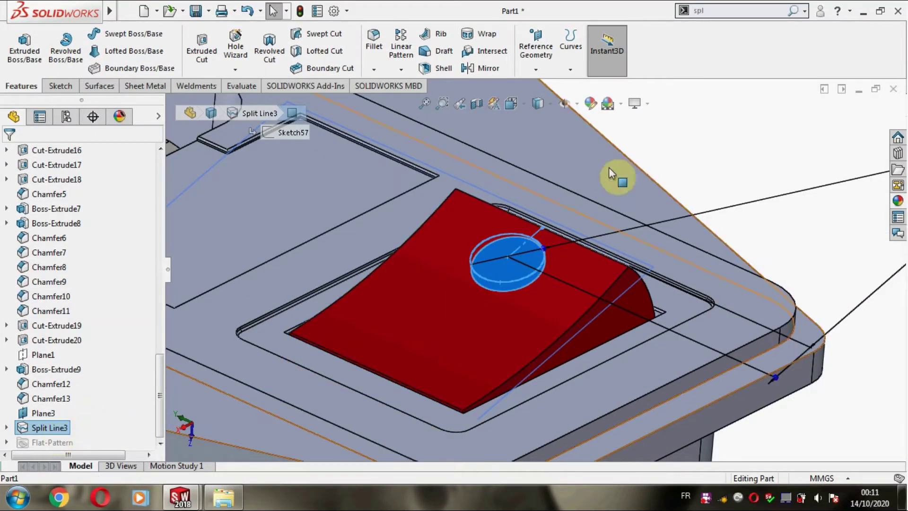
{"action": "left_click", "coordinate": [591, 105]}
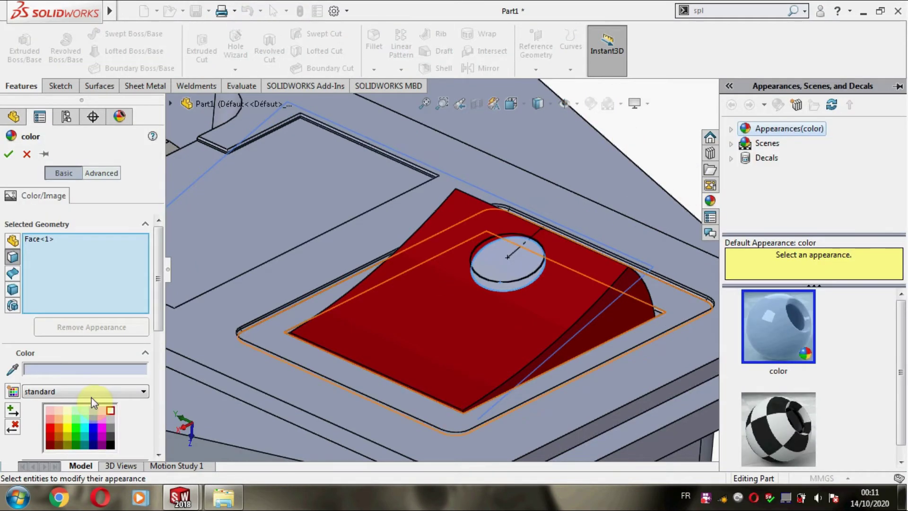
{"action": "left_click", "coordinate": [112, 410]}
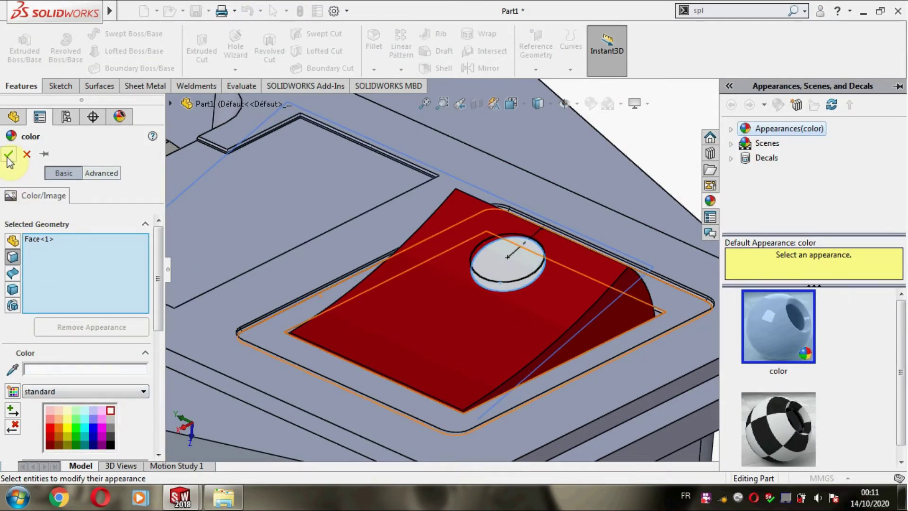
{"action": "left_click", "coordinate": [9, 154]}
{"action": "scroll", "coordinate": [529, 219], "scroll_direction": "up", "scroll_amount": 5}
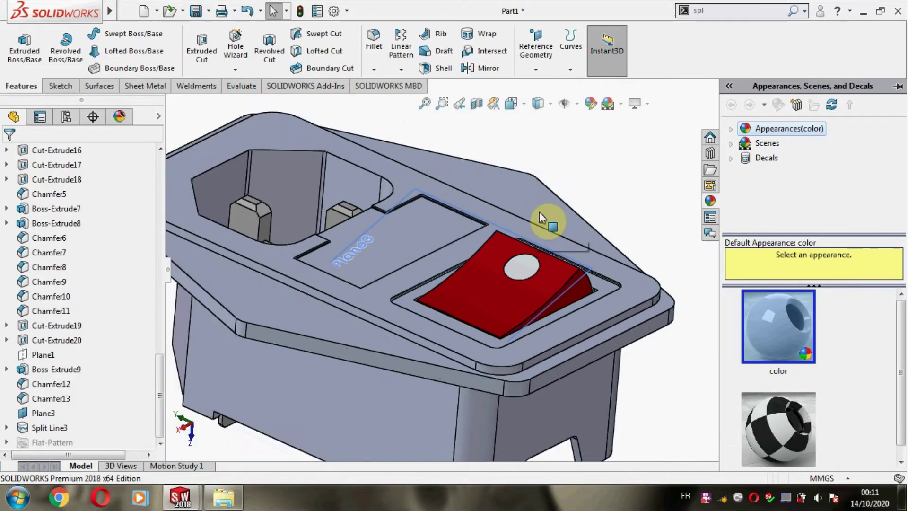
{"action": "scroll", "coordinate": [543, 218], "scroll_direction": "up", "scroll_amount": 2}
{"action": "scroll", "coordinate": [635, 211], "scroll_direction": "up", "scroll_amount": 3}
{"action": "mouse_move", "coordinate": [634, 211]}
{"action": "middle_mouse_down"}
{"action": "mouse_move", "coordinate": [608, 282]}
{"action": "mouse_move", "coordinate": [607, 255]}
{"action": "middle_mouse_up"}
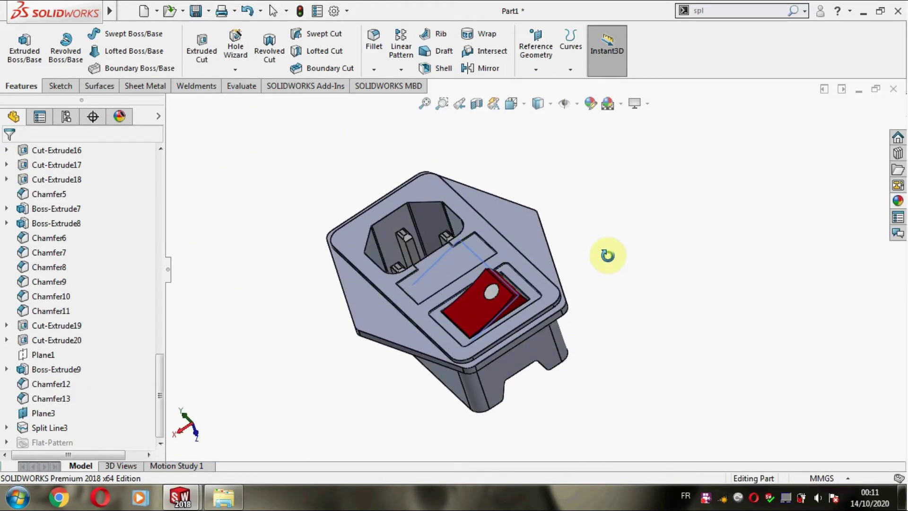
Hide Plane3 and orbit the connector so the switch side faces the viewer.
{"action": "right_click", "coordinate": [41, 414]}
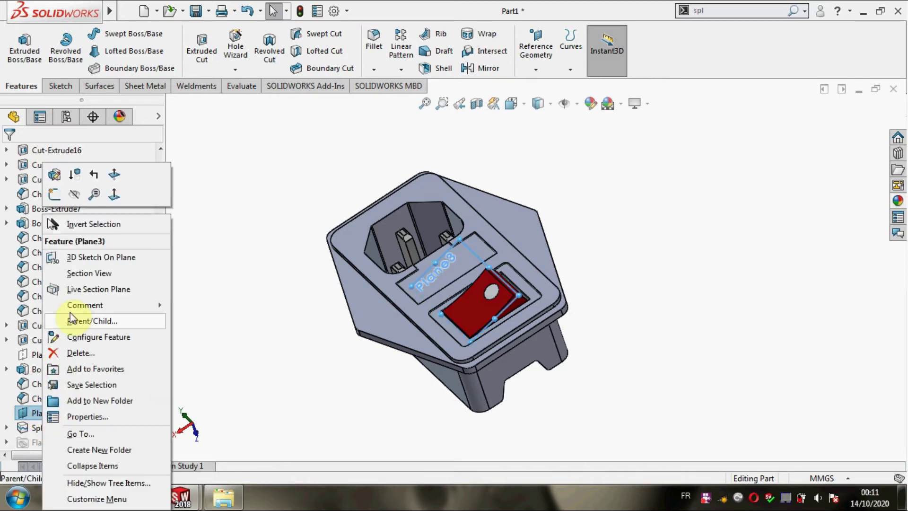
{"action": "left_click", "coordinate": [71, 193]}
{"action": "mouse_move", "coordinate": [393, 352]}
{"action": "middle_mouse_down"}
{"action": "mouse_move", "coordinate": [338, 375]}
{"action": "mouse_move", "coordinate": [300, 405]}
{"action": "mouse_move", "coordinate": [373, 384]}
{"action": "mouse_move", "coordinate": [341, 307]}
{"action": "mouse_move", "coordinate": [314, 354]}
{"action": "mouse_move", "coordinate": [326, 361]}
{"action": "middle_mouse_up"}
{"action": "scroll", "coordinate": [438, 339], "scroll_direction": "down", "scroll_amount": 3}
{"action": "mouse_move", "coordinate": [438, 339]}
{"action": "middle_mouse_down"}
{"action": "mouse_move", "coordinate": [548, 355]}
{"action": "mouse_move", "coordinate": [574, 290]}
{"action": "mouse_move", "coordinate": [543, 314]}
{"action": "mouse_move", "coordinate": [575, 335]}
{"action": "middle_mouse_up"}
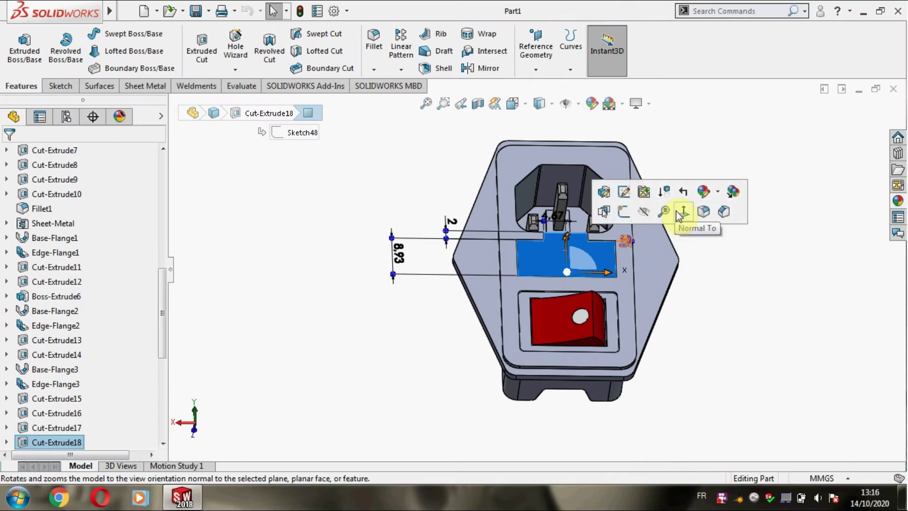
View the label face head-on, start a sketch on it, and draw a horizontal line.
{"action": "left_click", "coordinate": [682, 211]}
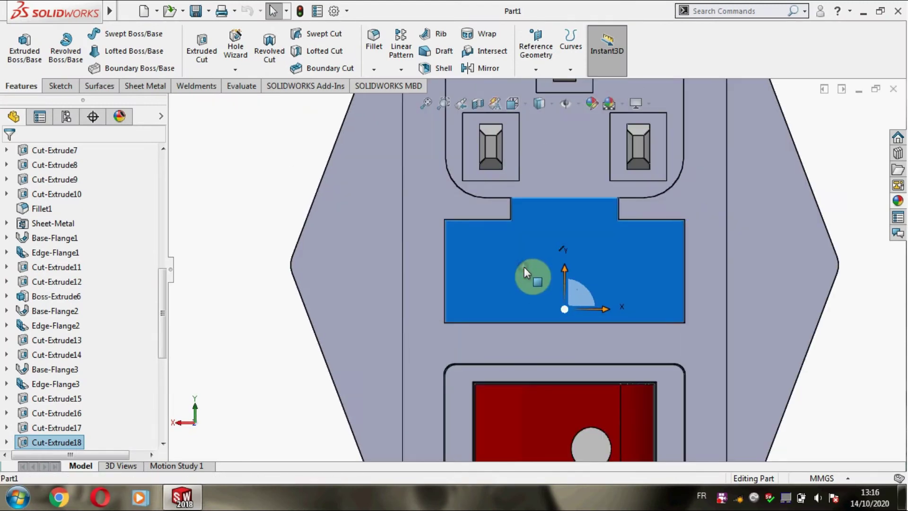
{"action": "right_click", "coordinate": [524, 267]}
{"action": "left_click", "coordinate": [559, 191]}
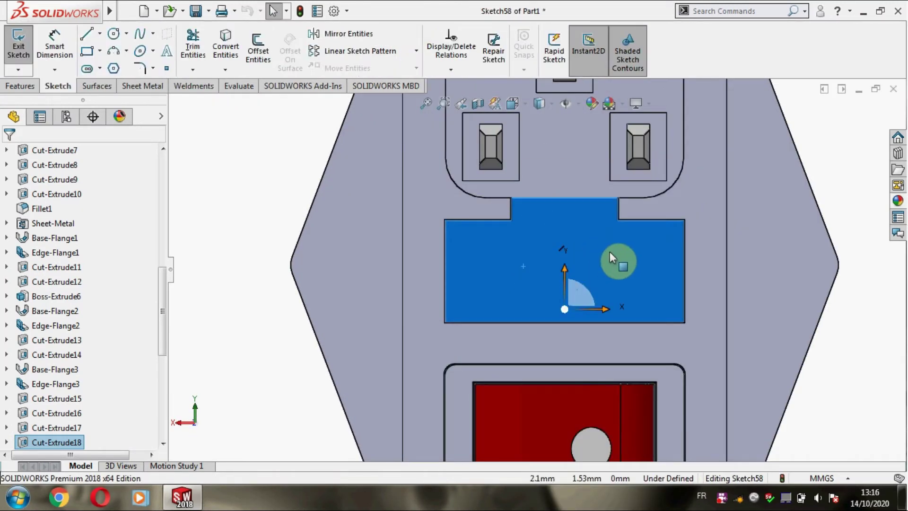
{"action": "left_click", "coordinate": [226, 176]}
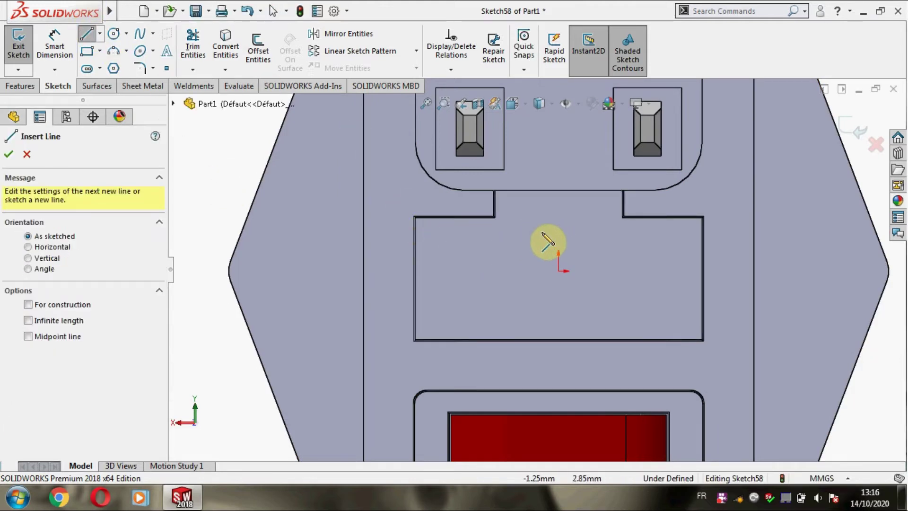
{"action": "left_click", "coordinate": [532, 227]}
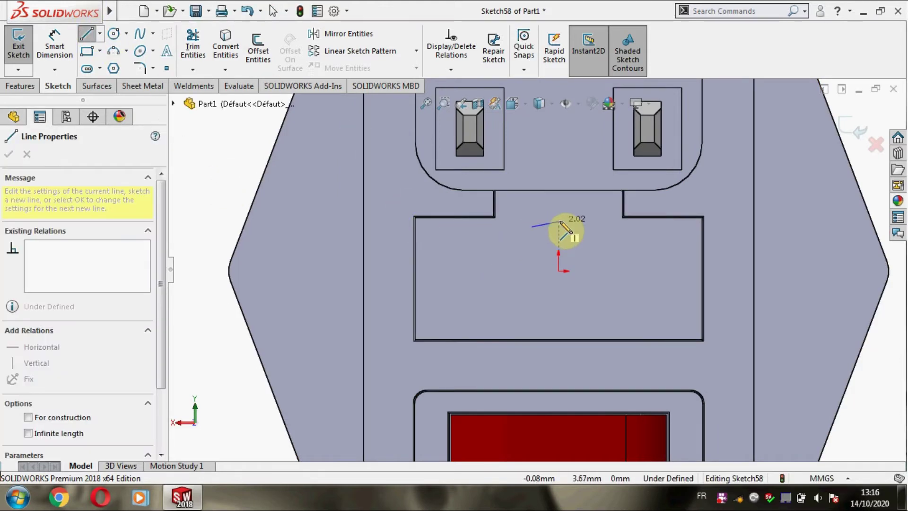
{"action": "left_click", "coordinate": [593, 227]}
{"action": "key", "text": "Escape"}
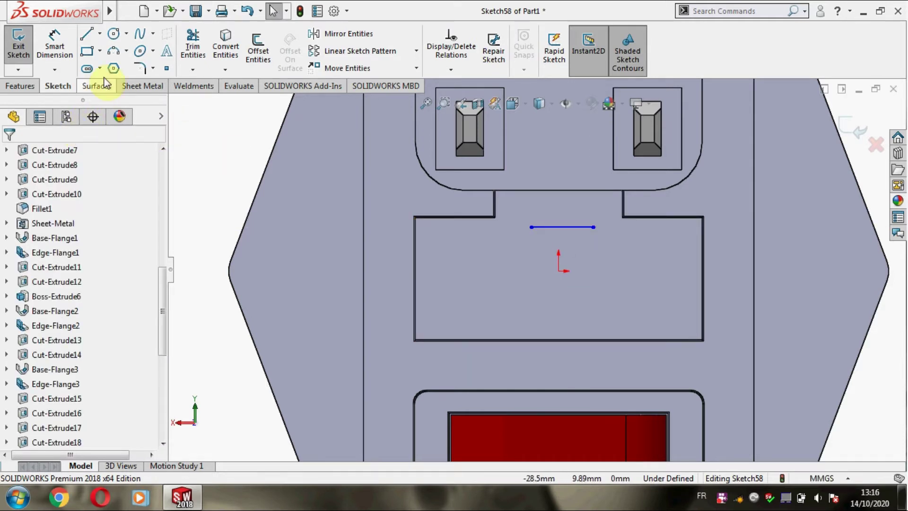
Dimension the horizontal line to 7 mm long.
{"action": "left_click", "coordinate": [60, 56]}
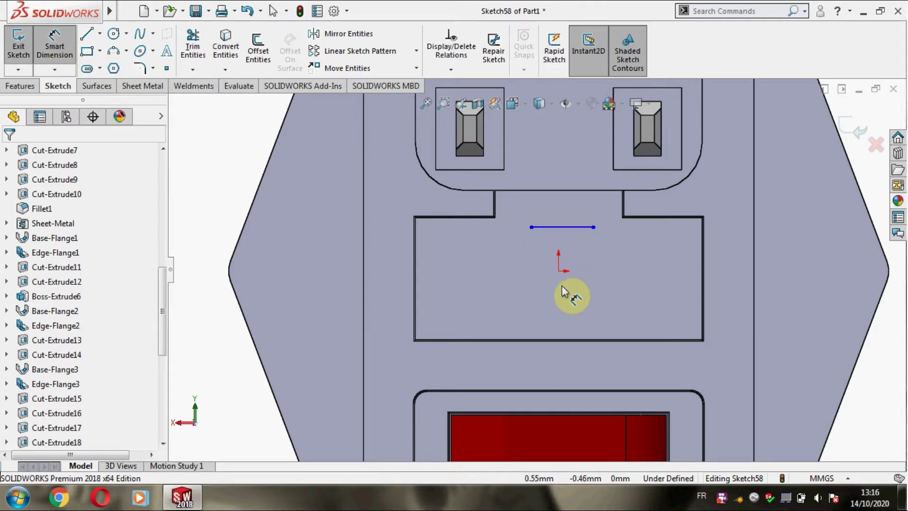
{"action": "left_click", "coordinate": [559, 227]}
{"action": "left_click", "coordinate": [565, 170]}
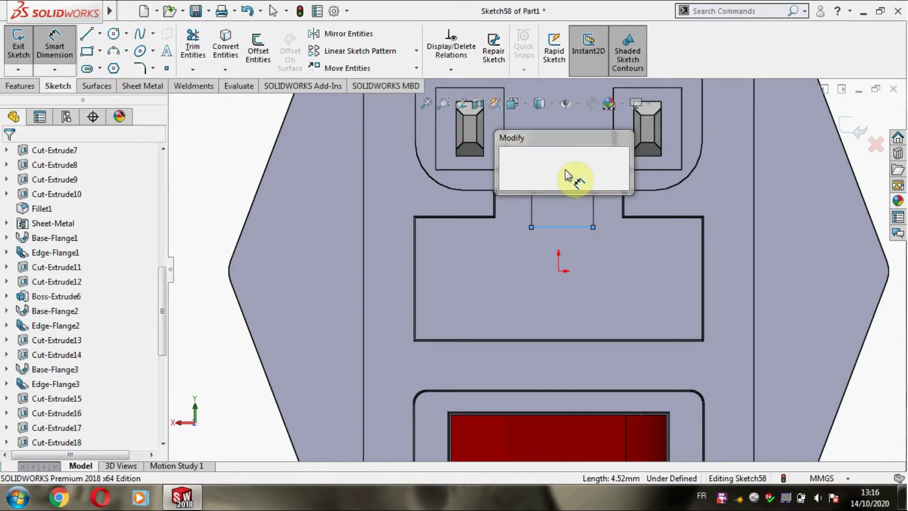
{"action": "type", "text": "7.00mm"}
{"action": "key", "text": "Return"}
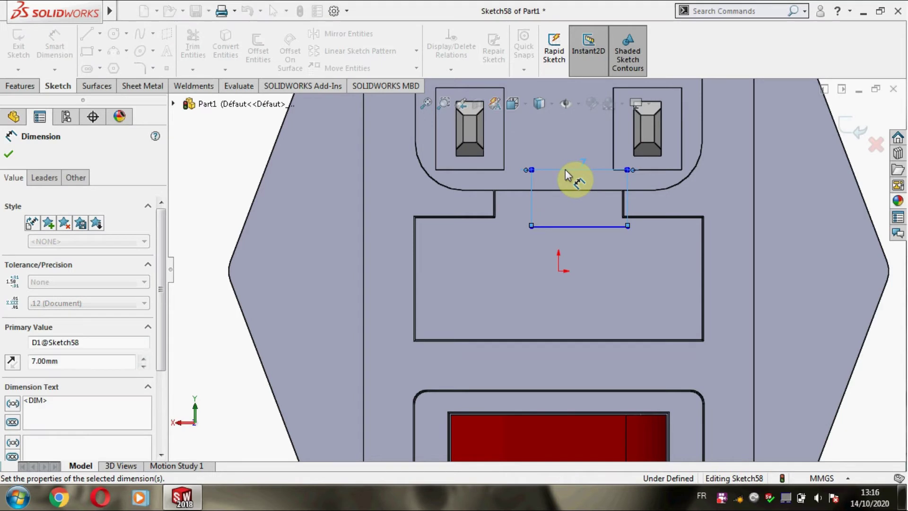
{"action": "key", "text": "Escape"}
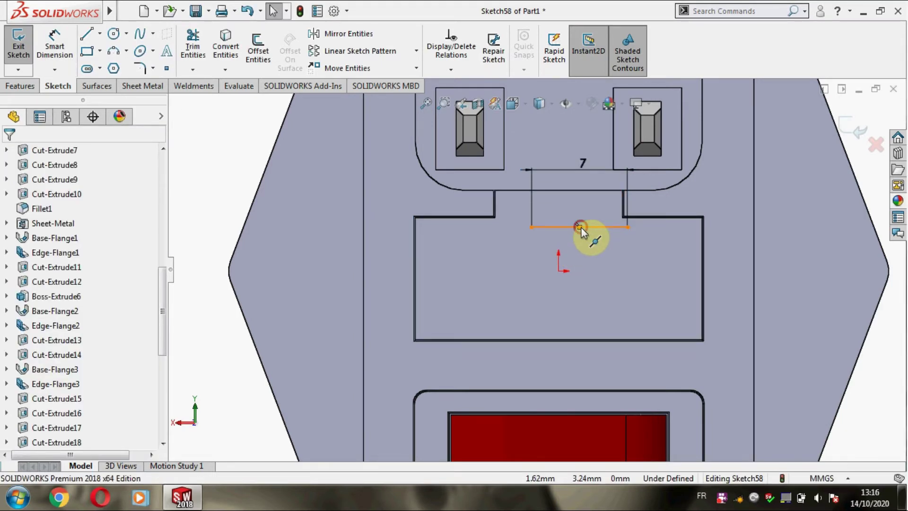
Select the line and sketch origin, then remove Line1 from the selection.
{"action": "left_click", "coordinate": [580, 227]}
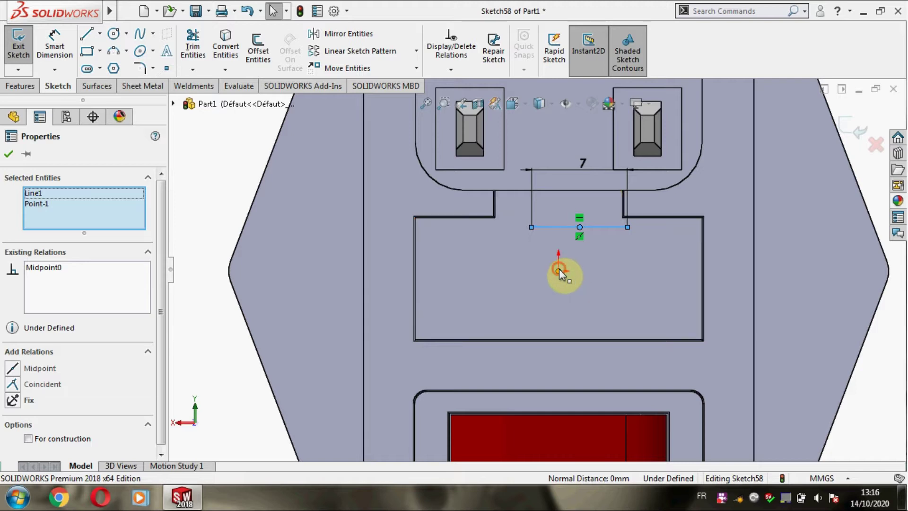
{"action": "left_click", "coordinate": [558, 269], "text": "ctrl"}
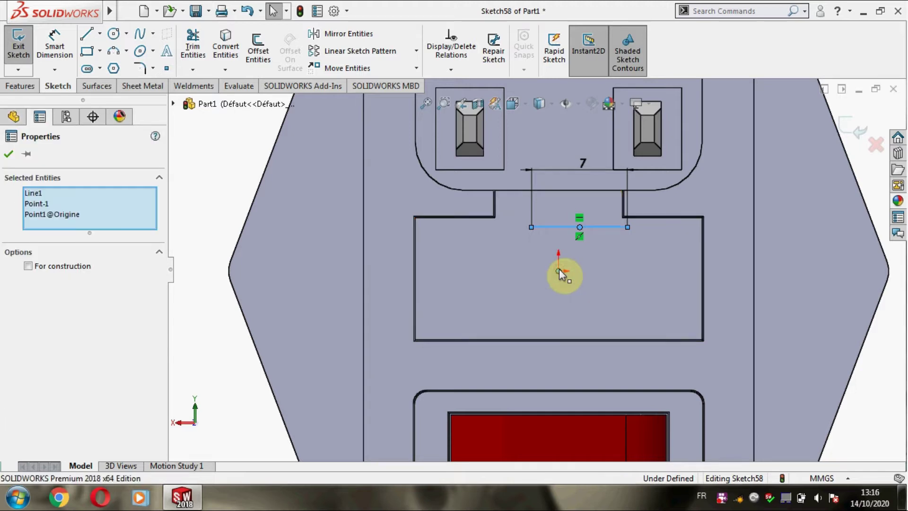
{"action": "right_click", "coordinate": [35, 194]}
{"action": "left_click", "coordinate": [63, 222]}
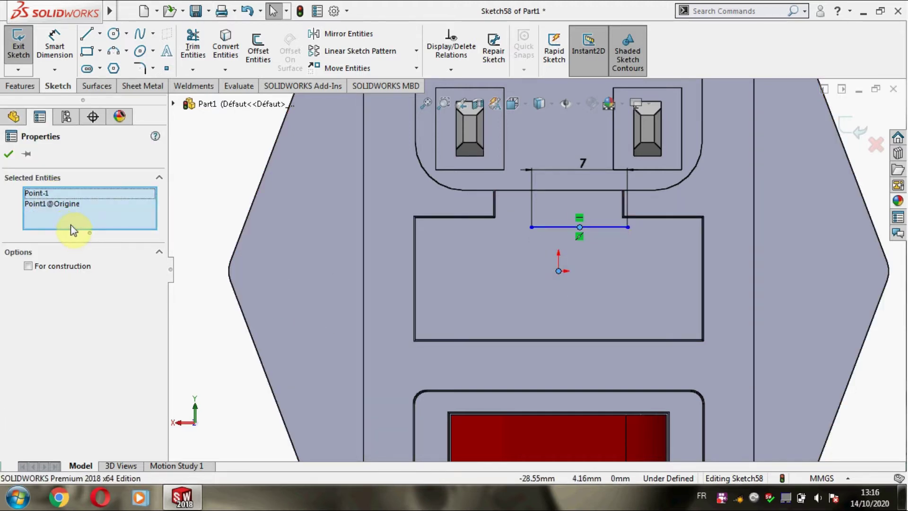
Draw a centreline from the sketch origin to the 7 mm line's midpoint.
{"action": "left_click", "coordinate": [184, 178]}
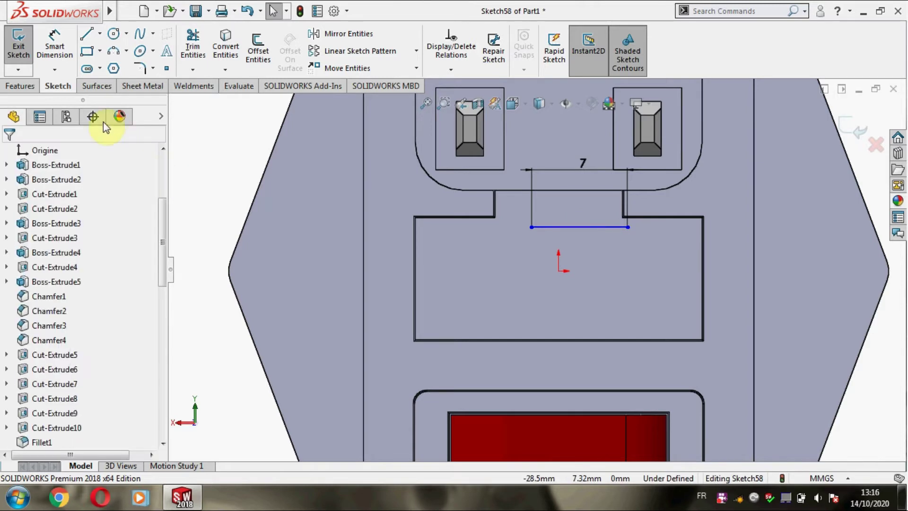
{"action": "left_click", "coordinate": [100, 33]}
{"action": "left_click", "coordinate": [111, 65]}
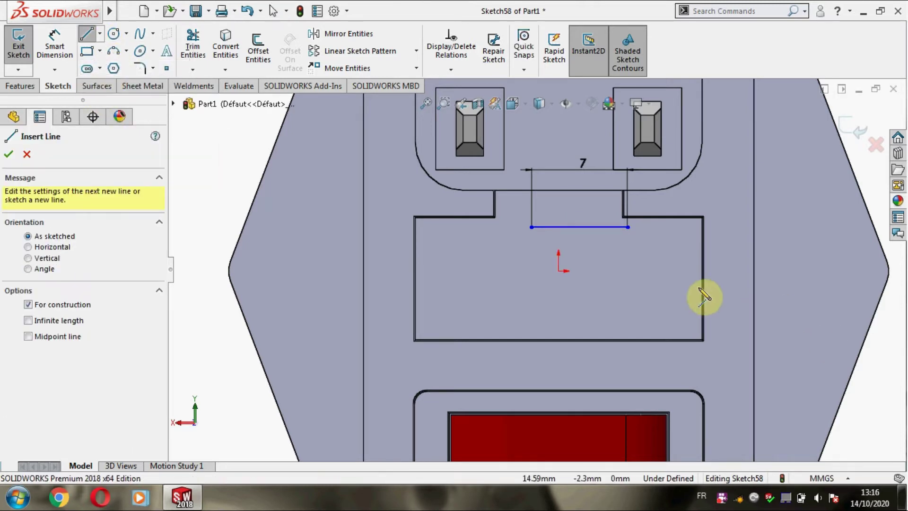
{"action": "left_click", "coordinate": [558, 271]}
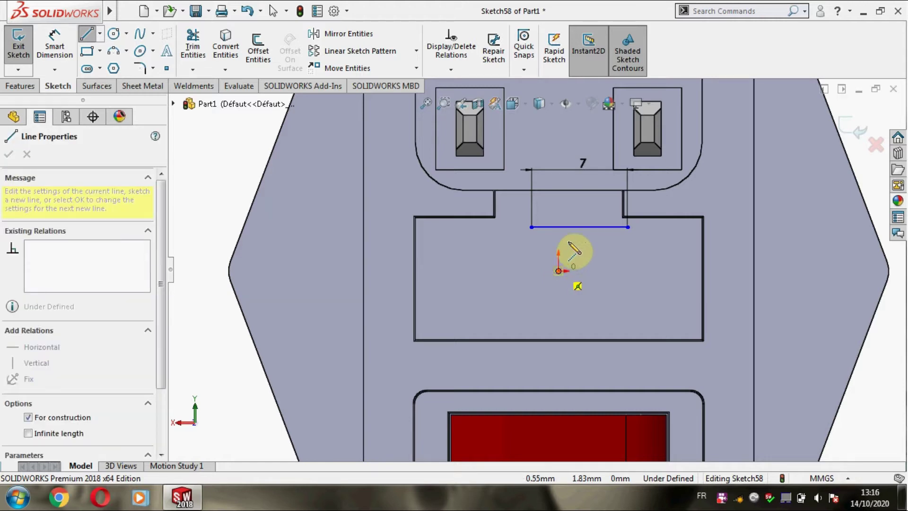
{"action": "left_click", "coordinate": [581, 227]}
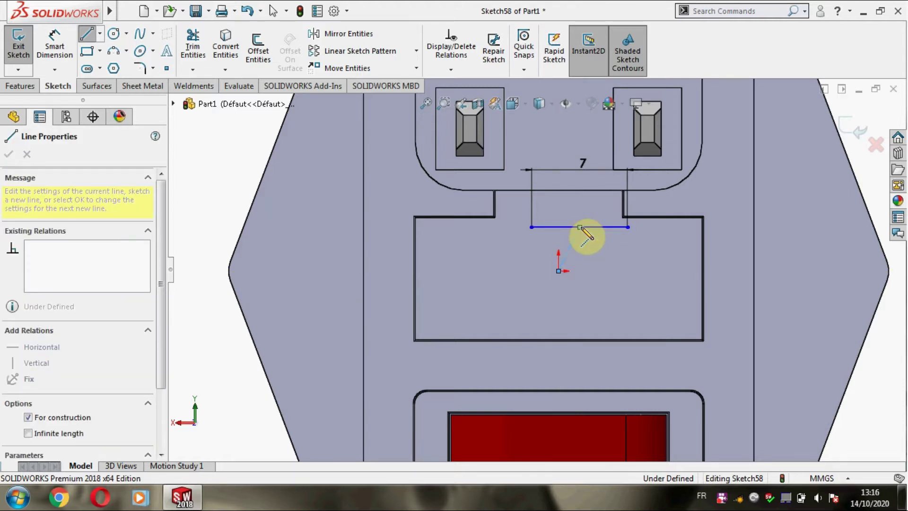
{"action": "key", "text": "Escape"}
Make the centreline vertical and drag the 7 mm line down toward the origin.
{"action": "left_click", "coordinate": [570, 246]}
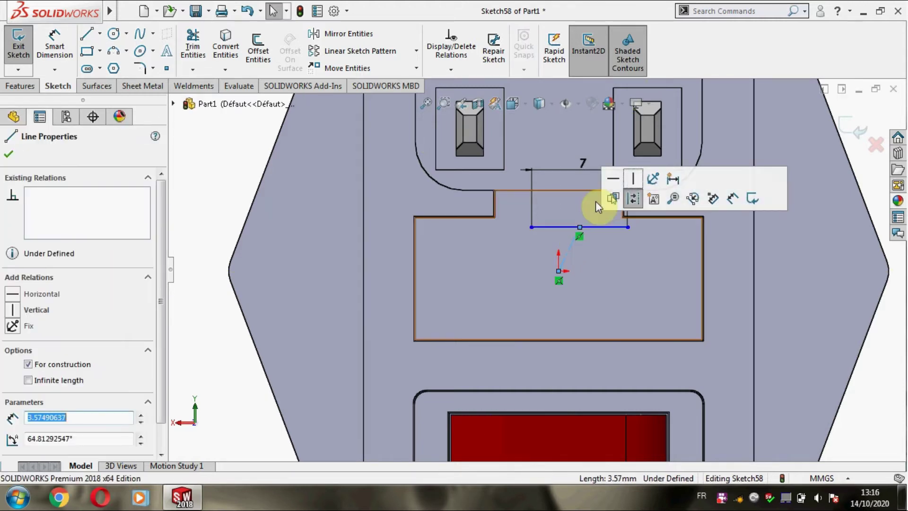
{"action": "left_click", "coordinate": [630, 179]}
{"action": "left_click", "coordinate": [869, 378]}
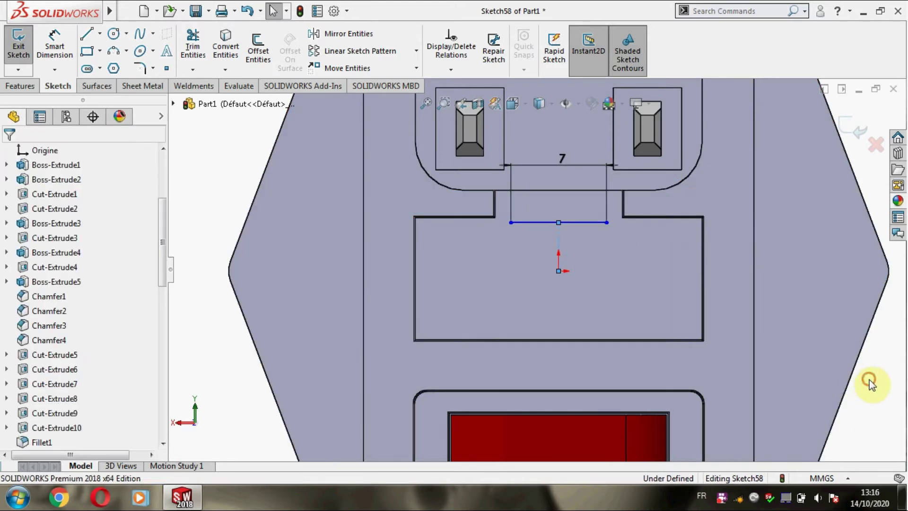
{"action": "left_click_drag", "start_coordinate": [573, 219], "coordinate": [574, 244]}
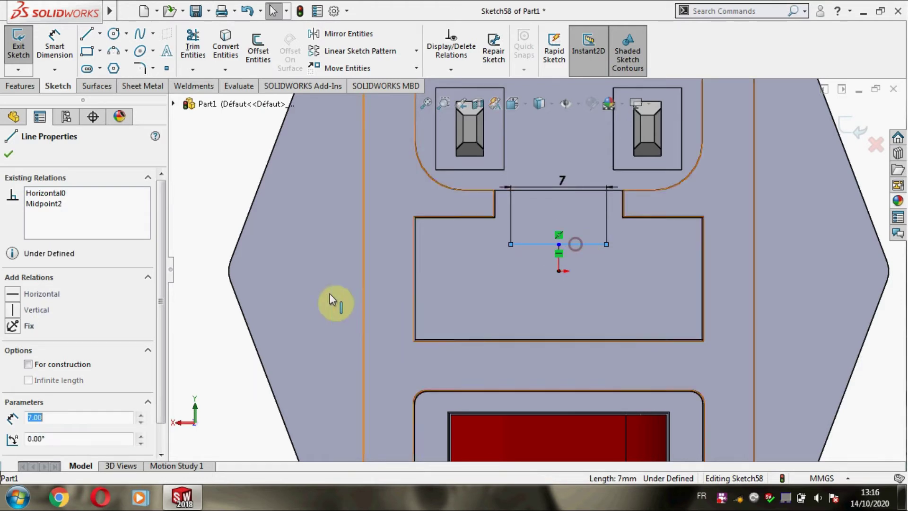
{"action": "left_click", "coordinate": [214, 214]}
Sketch a corner rectangle from the 7 mm line's right end and shift its left edge.
{"action": "left_click", "coordinate": [86, 52]}
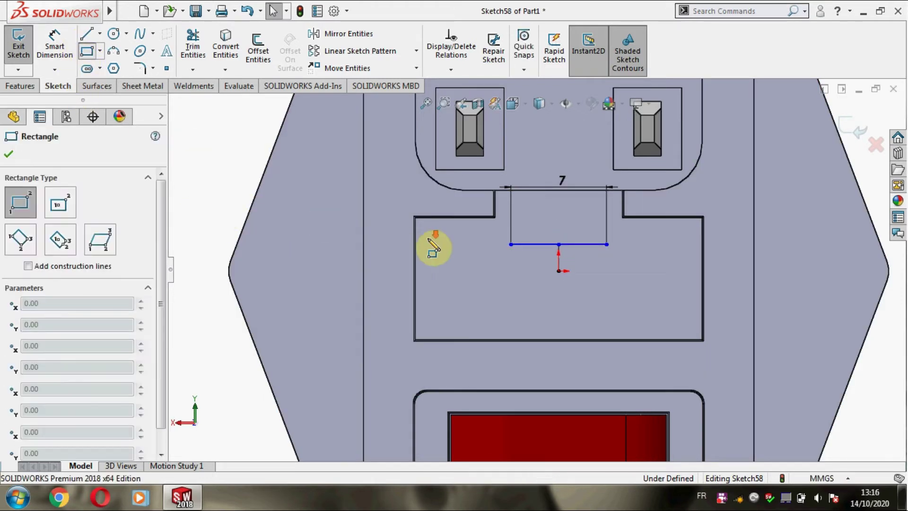
{"action": "scroll", "coordinate": [444, 236], "scroll_direction": "down", "scroll_amount": 2}
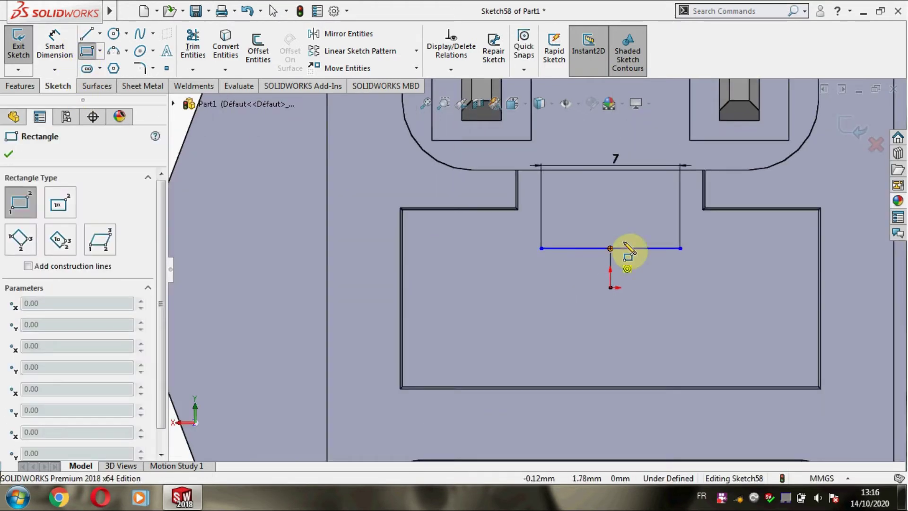
{"action": "left_click", "coordinate": [681, 230]}
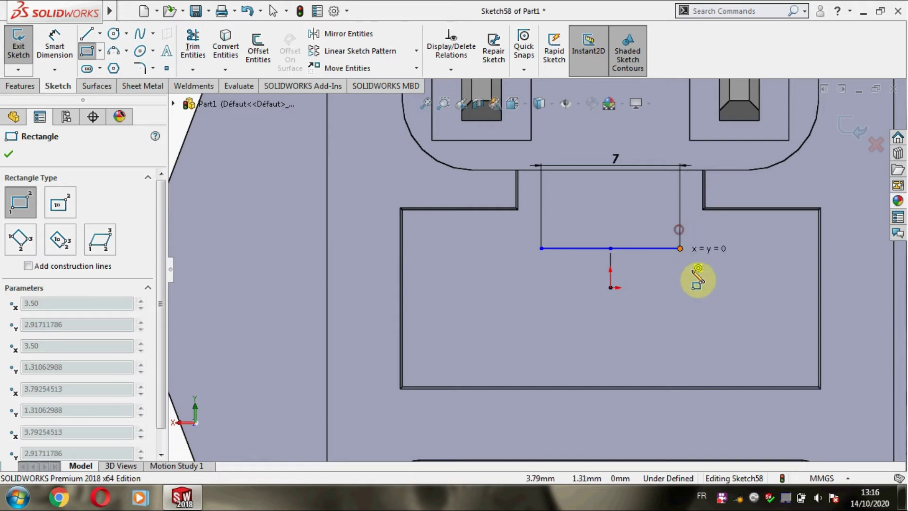
{"action": "left_click", "coordinate": [727, 281]}
{"action": "key", "text": "Escape"}
{"action": "scroll", "coordinate": [714, 270], "scroll_direction": "down", "scroll_amount": 3}
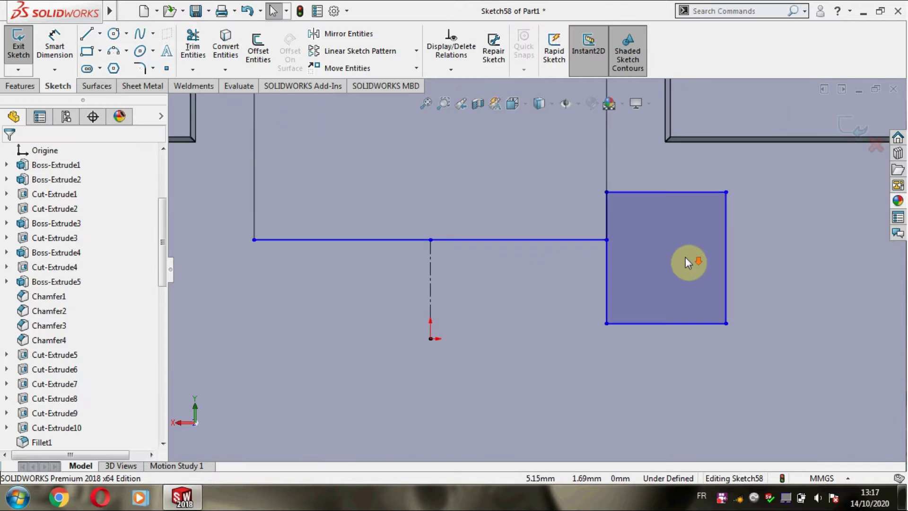
{"action": "left_click_drag", "start_coordinate": [608, 274], "coordinate": [626, 268]}
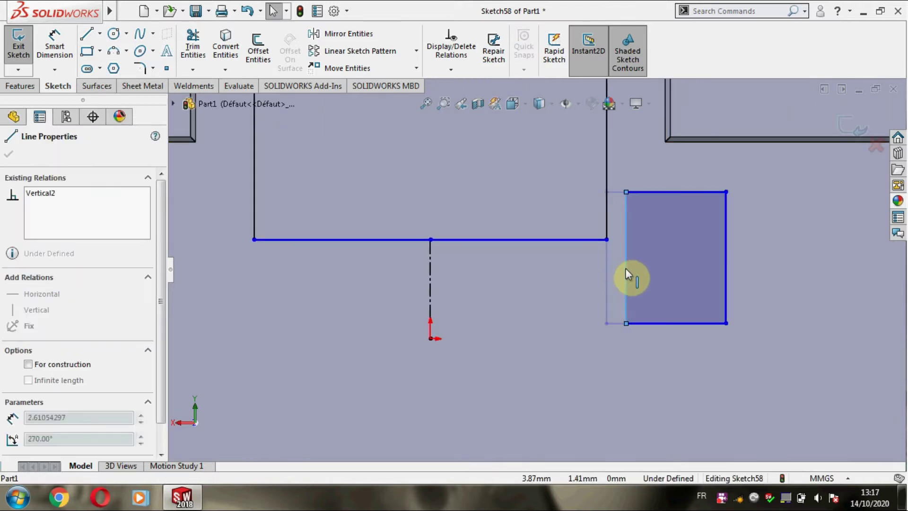
Make the 7 mm line's right end coincident with the rectangle's left edge.
{"action": "left_click", "coordinate": [607, 240], "text": "ctrl"}
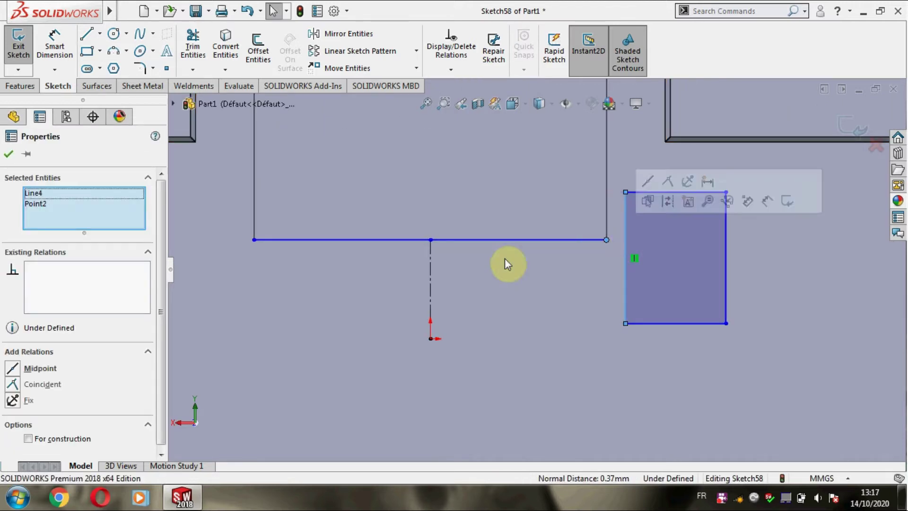
{"action": "left_click", "coordinate": [15, 385]}
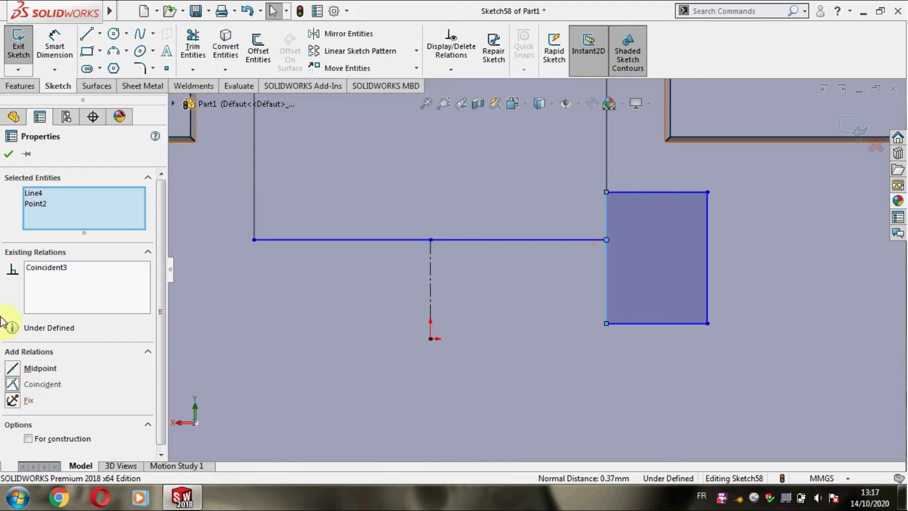
{"action": "left_click", "coordinate": [11, 154]}
Dimension the rectangle 4 mm high and 4 mm wide.
{"action": "left_click", "coordinate": [57, 47]}
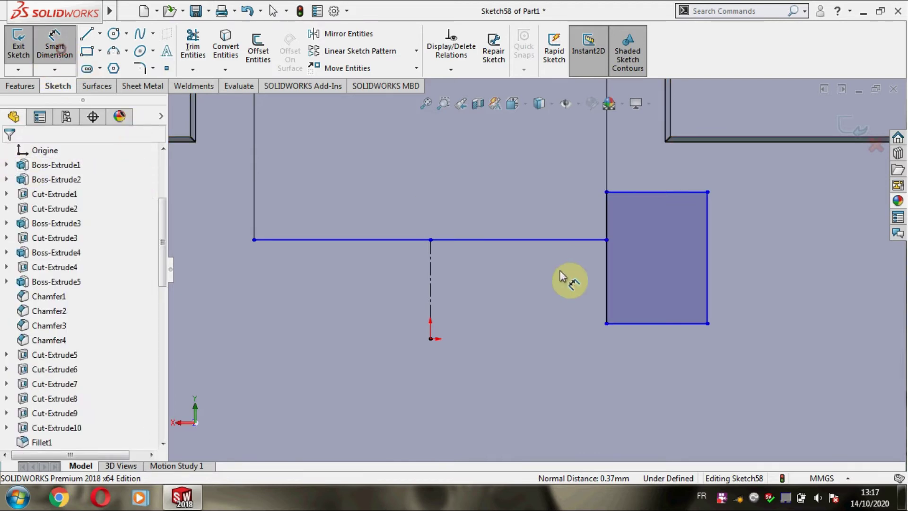
{"action": "left_click", "coordinate": [708, 258]}
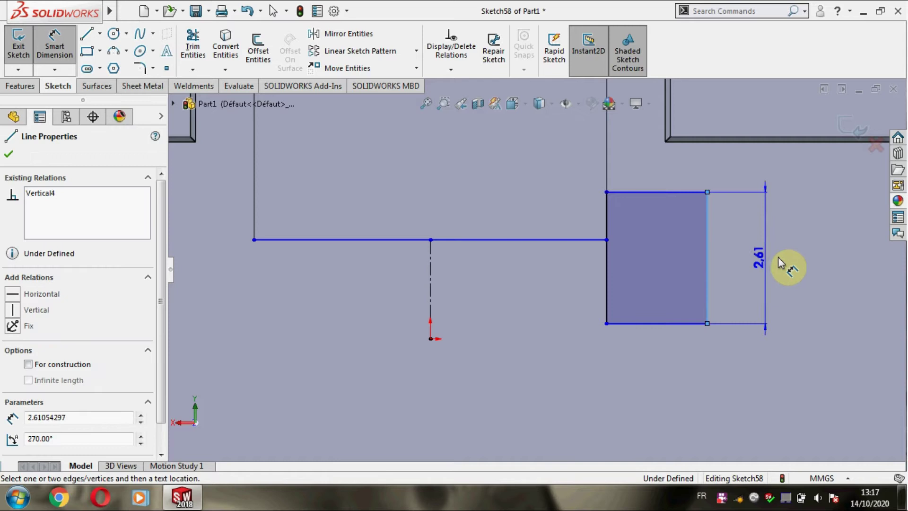
{"action": "left_click", "coordinate": [801, 253]}
{"action": "type", "text": "4"}
{"action": "key", "text": "Return"}
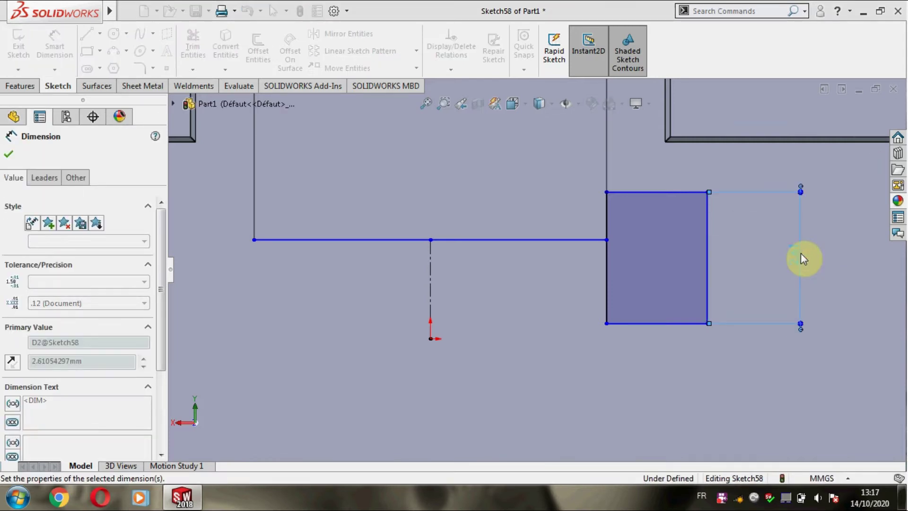
{"action": "left_click", "coordinate": [676, 323]}
{"action": "left_click", "coordinate": [657, 435]}
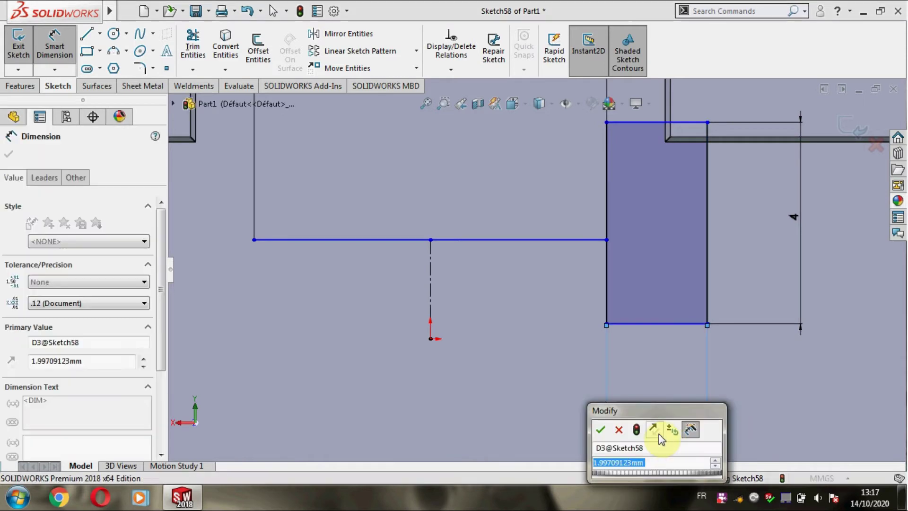
{"action": "type", "text": "4"}
{"action": "key", "text": "Return"}
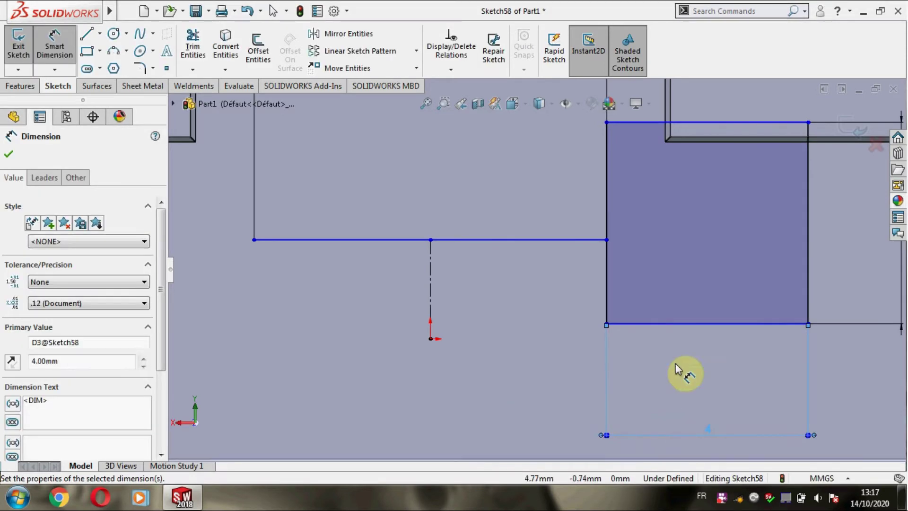
{"action": "scroll", "coordinate": [709, 312], "scroll_direction": "up", "scroll_amount": 2}
{"action": "scroll", "coordinate": [731, 284], "scroll_direction": "up", "scroll_amount": 2}
{"action": "scroll", "coordinate": [756, 269], "scroll_direction": "up", "scroll_amount": 3}
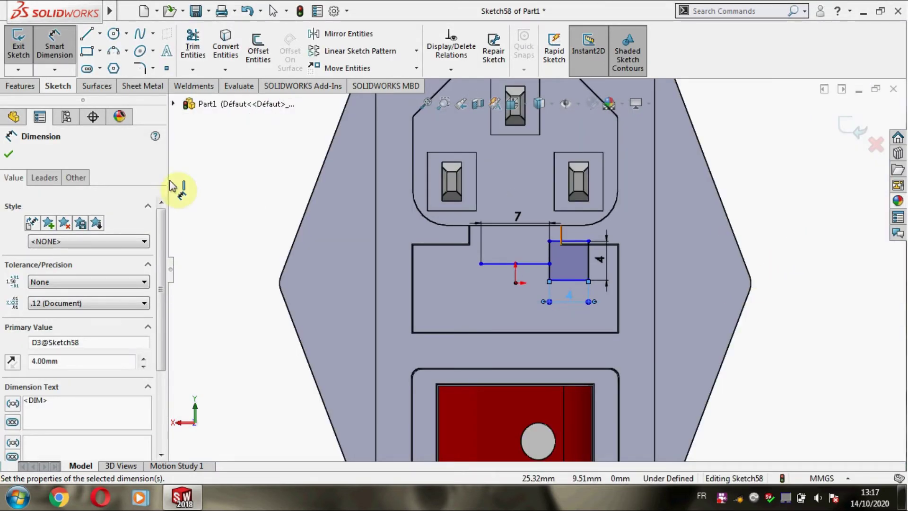
{"action": "left_click", "coordinate": [7, 155]}
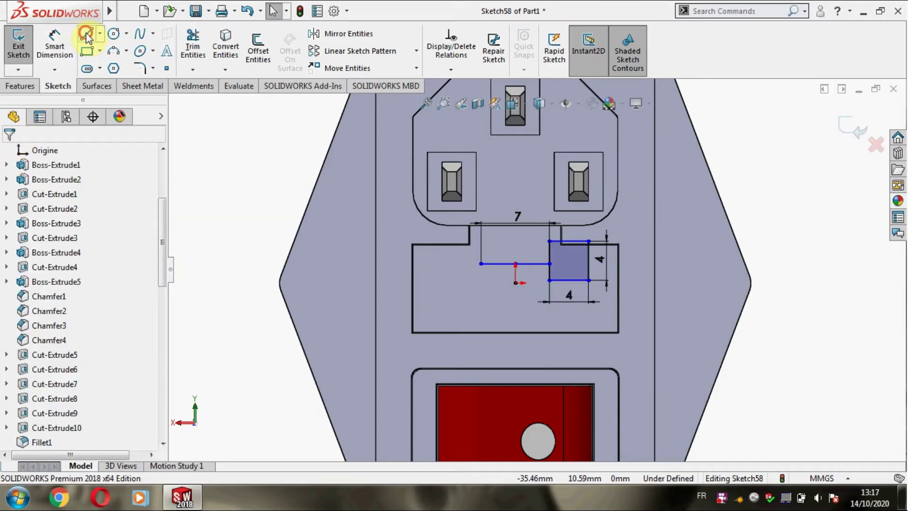
Draw a second horizontal line leftward from the rectangle's left edge.
{"action": "left_click", "coordinate": [87, 37]}
{"action": "scroll", "coordinate": [426, 189], "scroll_direction": "down", "scroll_amount": 3}
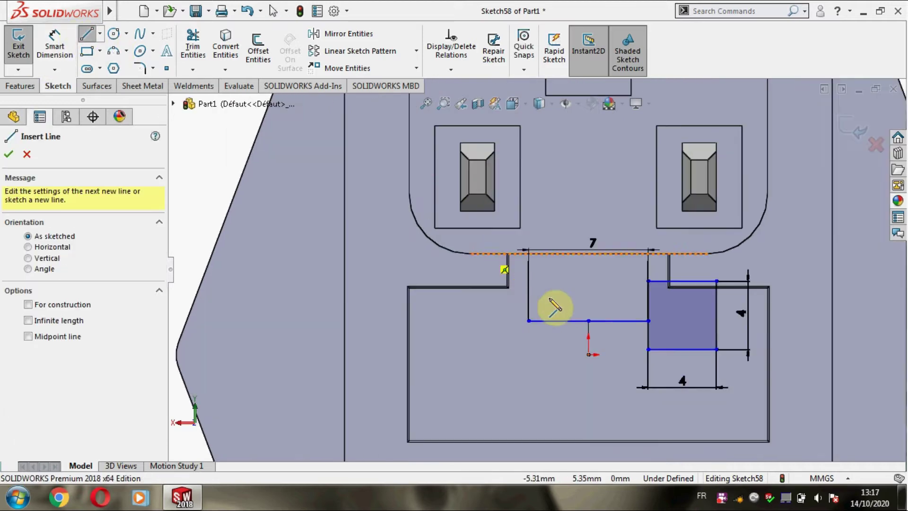
{"action": "left_click", "coordinate": [647, 339]}
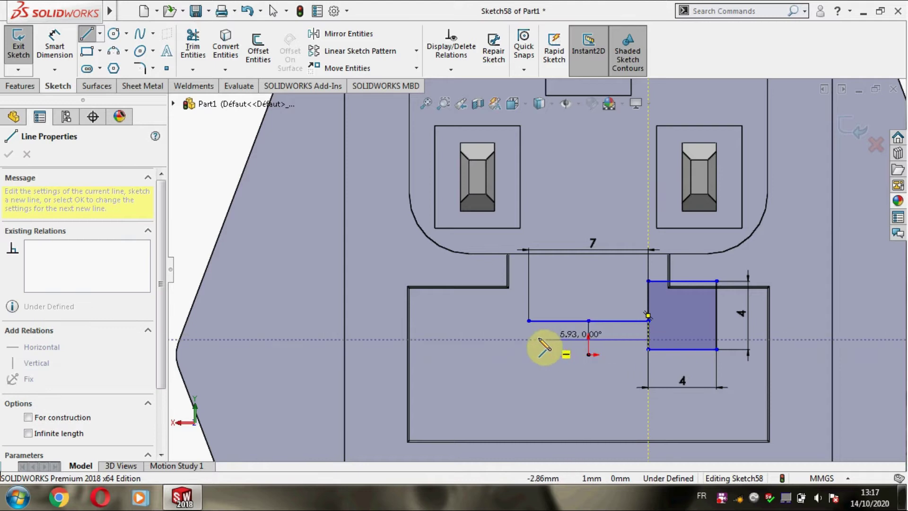
{"action": "left_click", "coordinate": [528, 339]}
{"action": "key", "text": "Escape"}
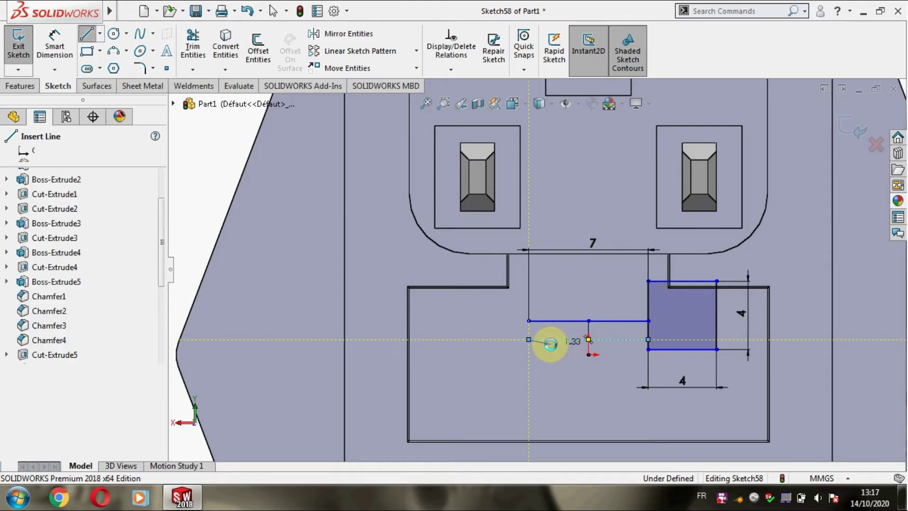
{"action": "key", "text": "Escape"}
Make the lower line parallel and equal to the upper 7 mm line.
{"action": "left_click", "coordinate": [553, 339]}
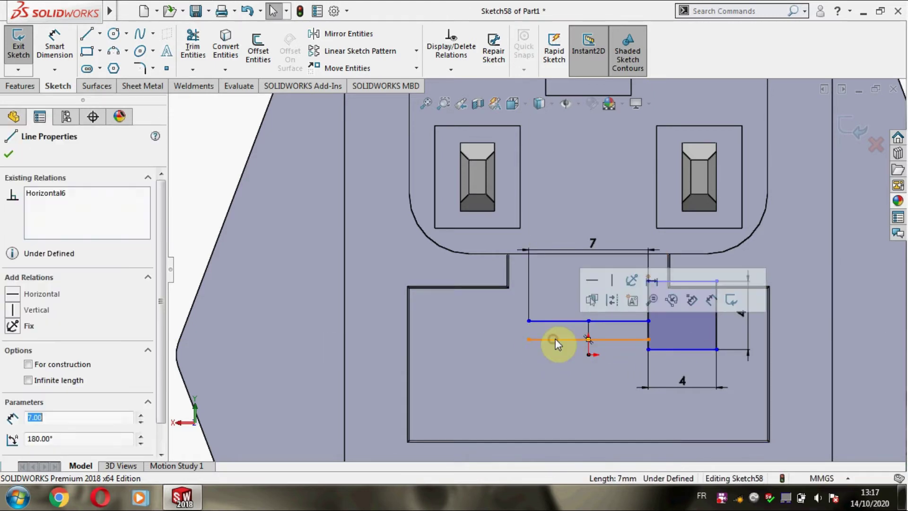
{"action": "left_click", "coordinate": [555, 322], "text": "ctrl"}
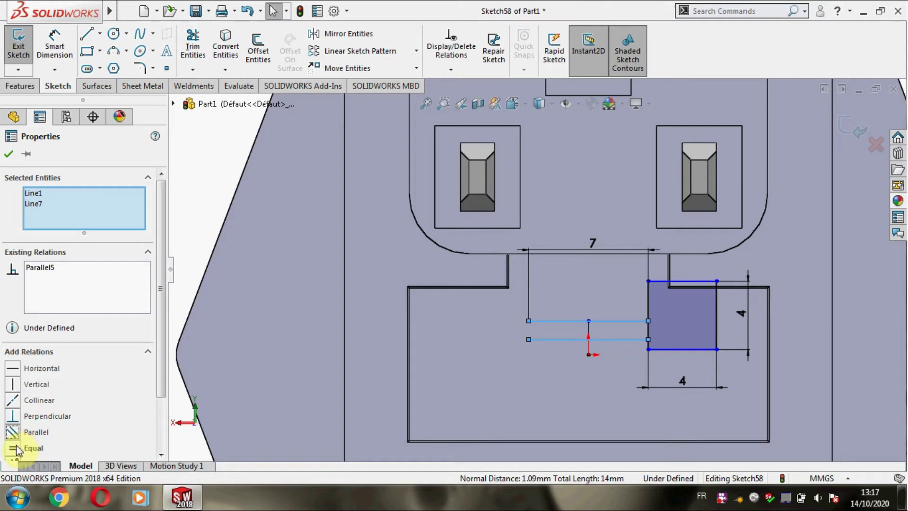
{"action": "left_click", "coordinate": [9, 155]}
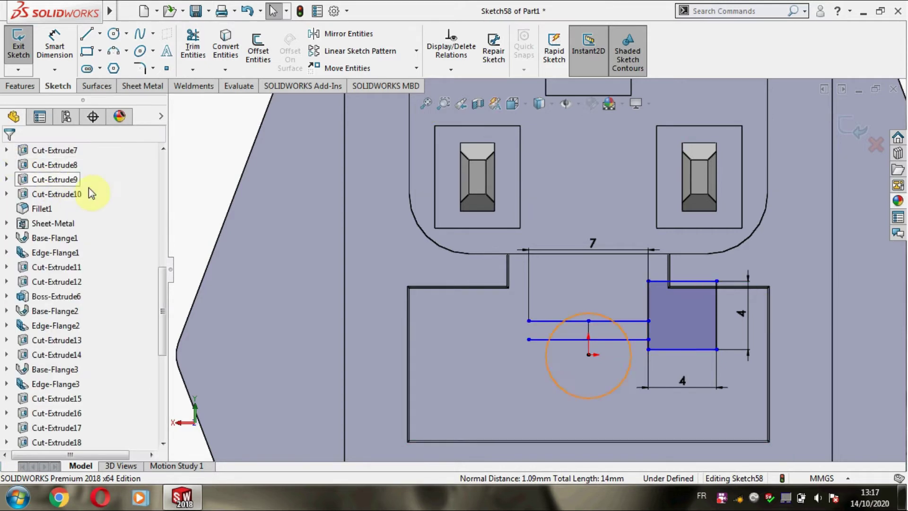
Drag the lower line's end down to the rectangle's lower-left corner.
{"action": "left_click", "coordinate": [648, 339]}
{"action": "mouse_move", "coordinate": [635, 339]}
{"action": "left_mouse_down"}
{"action": "mouse_move", "coordinate": [624, 342]}
{"action": "mouse_move", "coordinate": [648, 340]}
{"action": "mouse_move", "coordinate": [680, 364]}
{"action": "left_mouse_up"}
{"action": "left_click", "coordinate": [679, 351]}
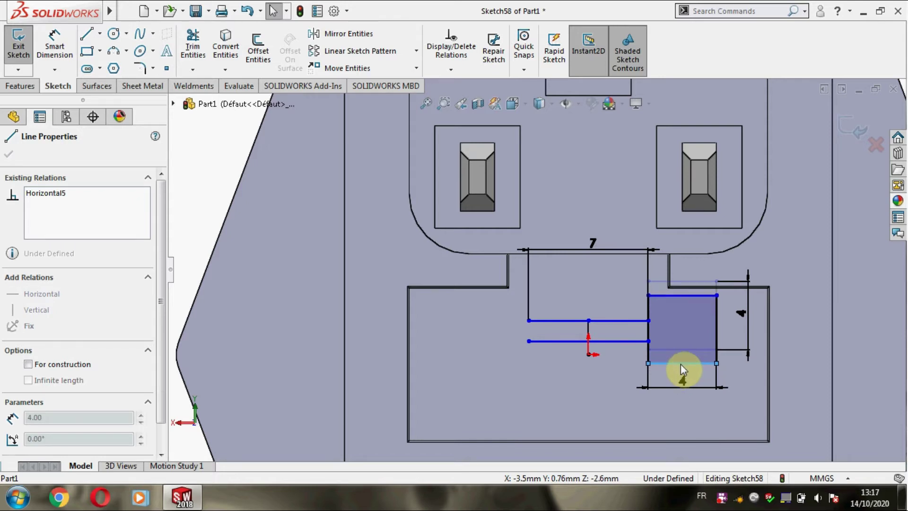
{"action": "left_click_drag", "start_coordinate": [680, 364], "coordinate": [676, 365]}
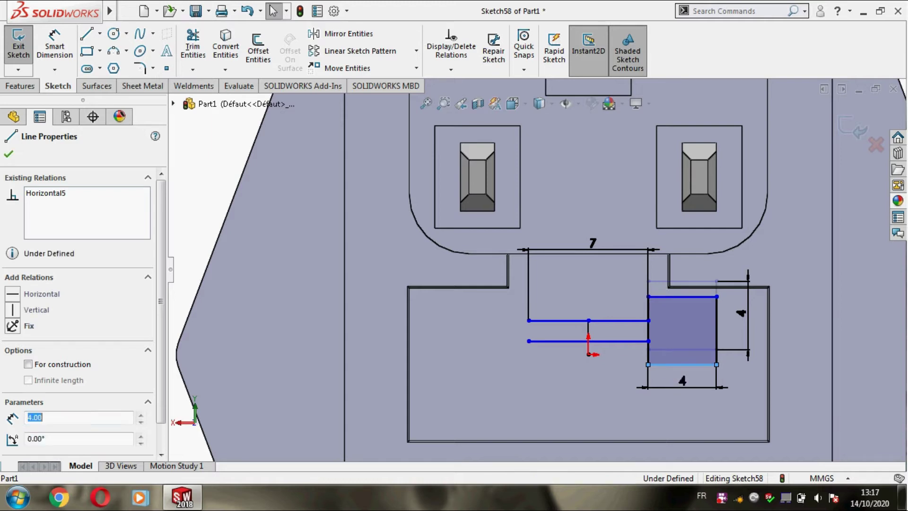
{"action": "left_click", "coordinate": [629, 342]}
{"action": "left_click_drag", "start_coordinate": [627, 354], "coordinate": [628, 348]}
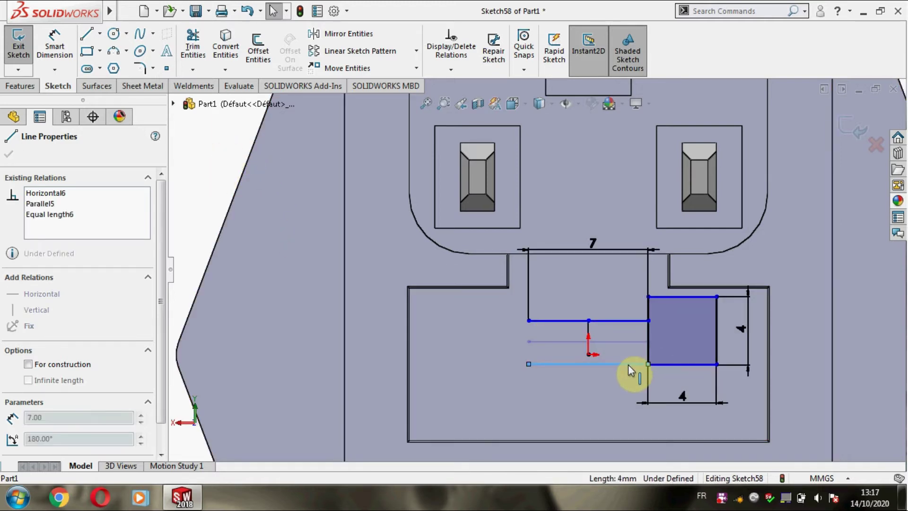
Dimension the gap between the two horizontal lines to 2 mm.
{"action": "left_click", "coordinate": [41, 63]}
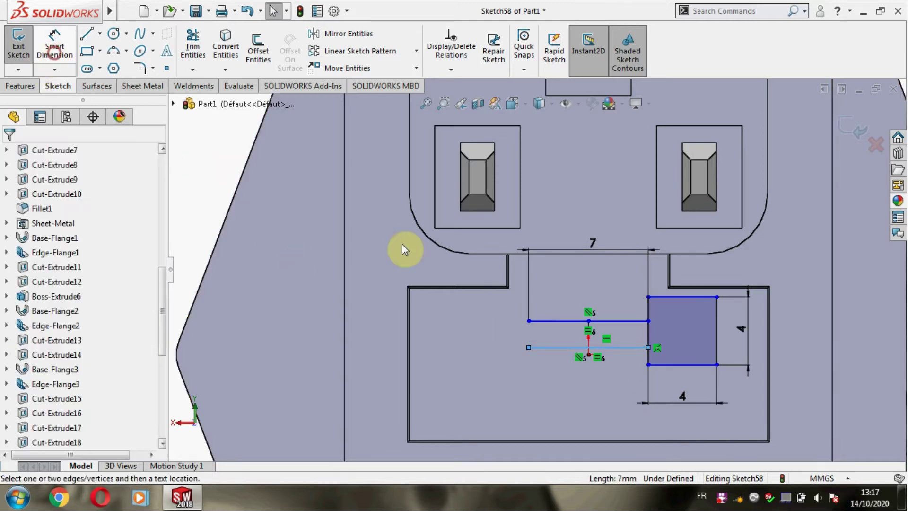
{"action": "left_click", "coordinate": [573, 322]}
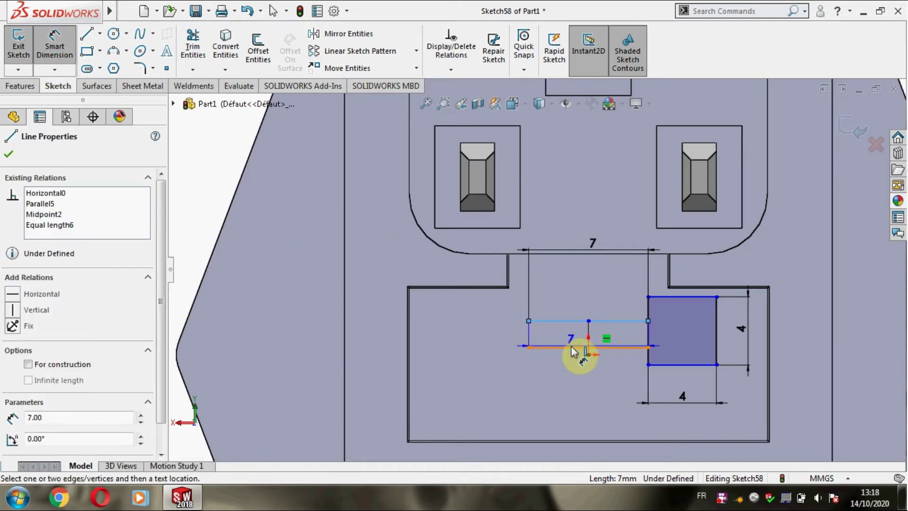
{"action": "left_click", "coordinate": [582, 349]}
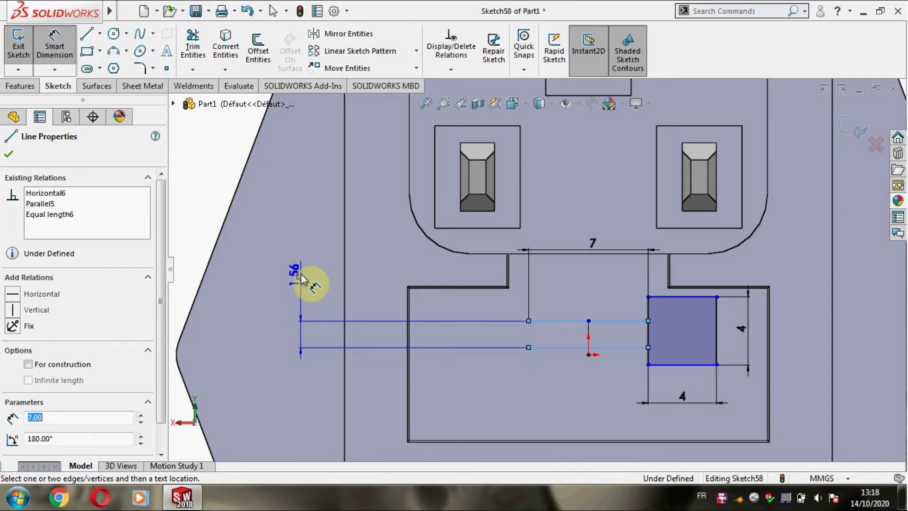
{"action": "left_click", "coordinate": [298, 278]}
{"action": "type", "text": "2"}
{"action": "key", "text": "Return"}
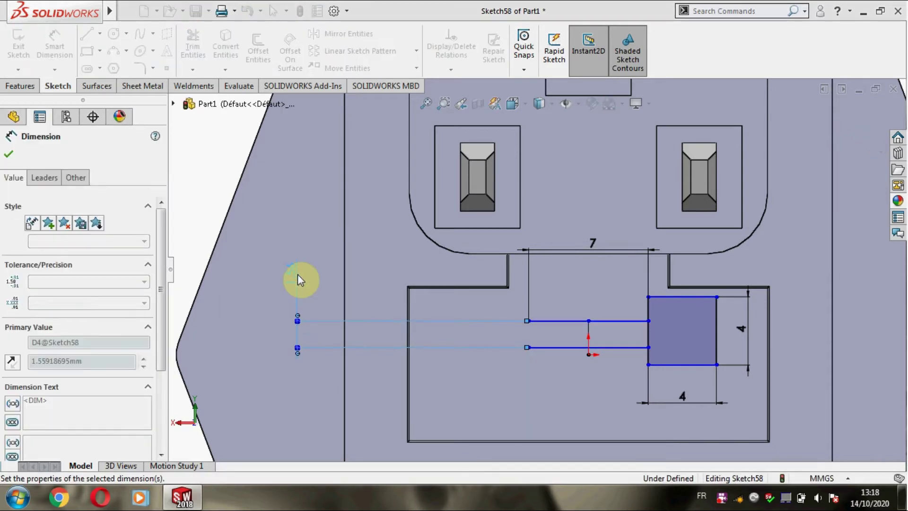
Set the upper line 1 mm below the square's top edge.
{"action": "left_click", "coordinate": [666, 298]}
{"action": "left_click", "coordinate": [631, 320]}
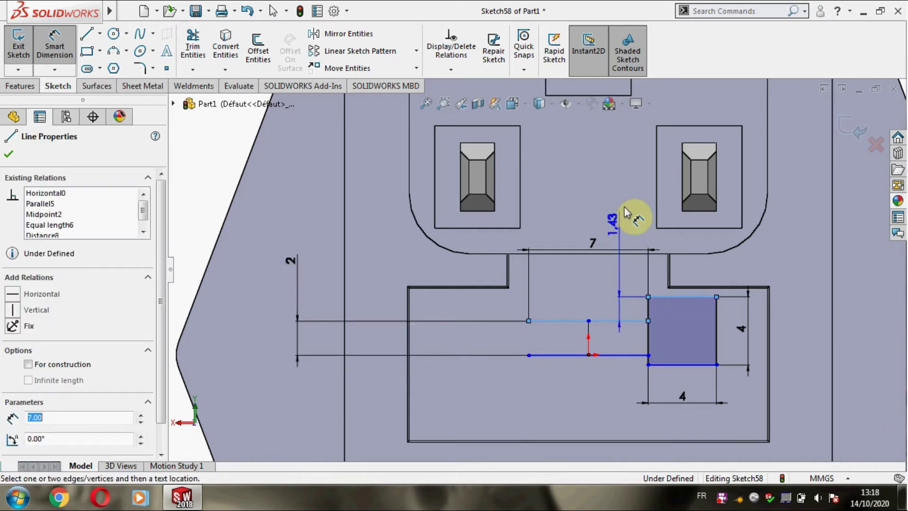
{"action": "left_click", "coordinate": [628, 185]}
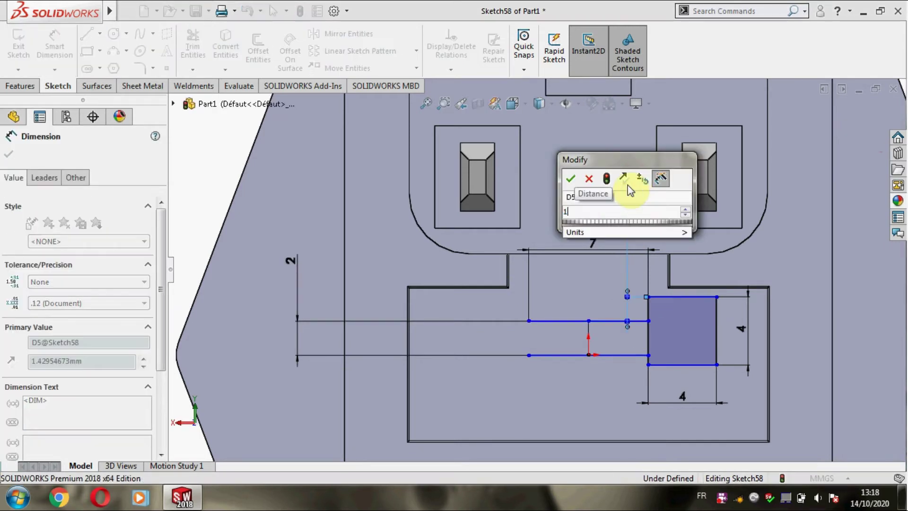
{"action": "key", "text": "Return"}
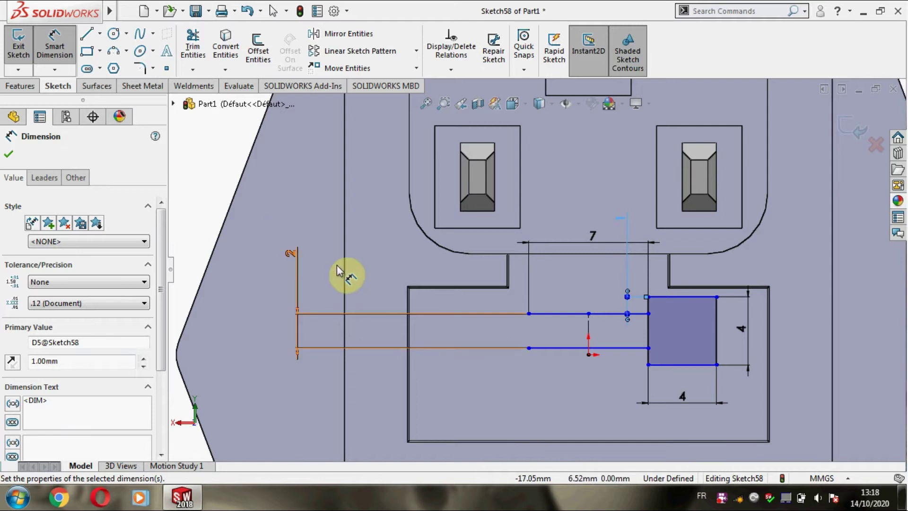
{"action": "left_click", "coordinate": [8, 155]}
{"action": "left_click", "coordinate": [100, 34]}
{"action": "left_click", "coordinate": [120, 63]}
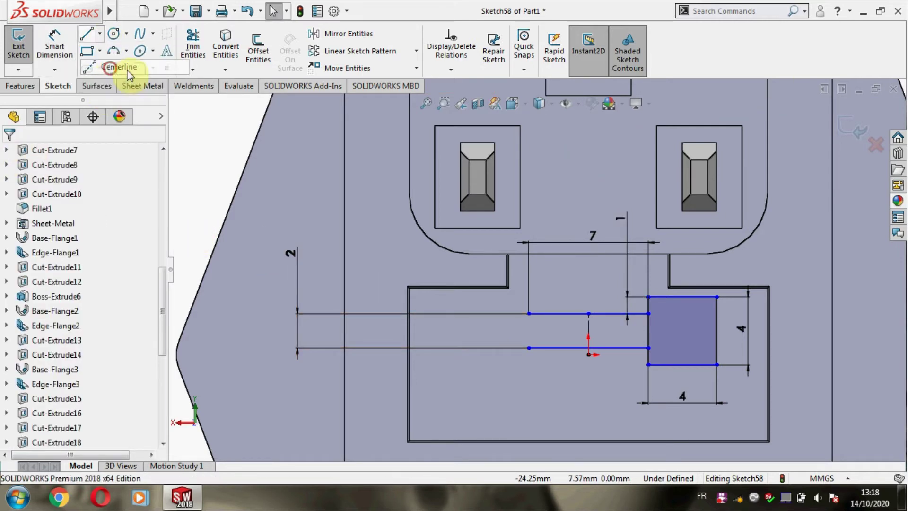
Draw a vertical centreline below the origin and mirror the square and both lines across it.
{"action": "left_click", "coordinate": [588, 354]}
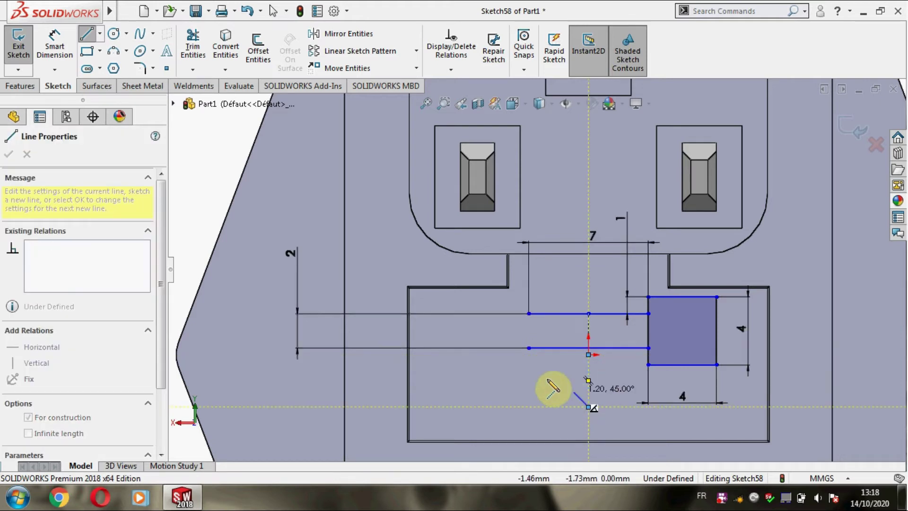
{"action": "key", "text": "Escape"}
{"action": "left_click", "coordinate": [342, 33]}
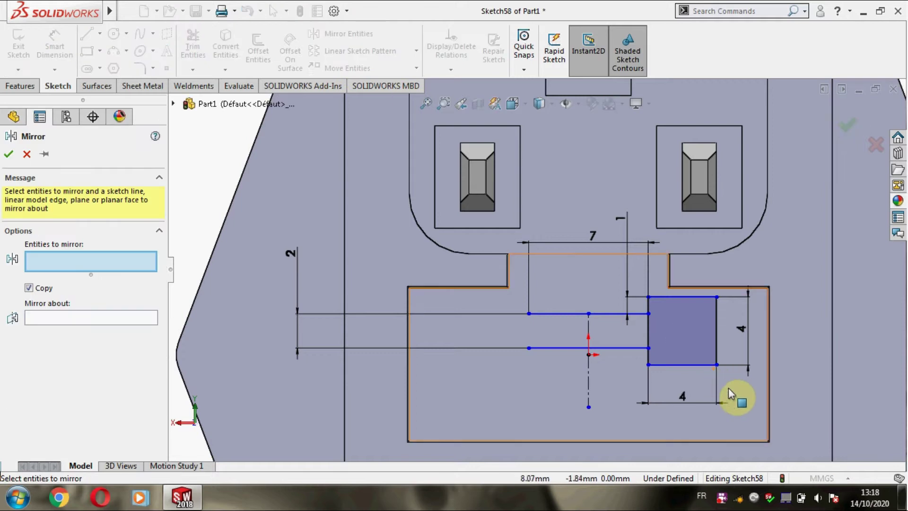
{"action": "left_click_drag", "start_coordinate": [738, 400], "coordinate": [641, 287]}
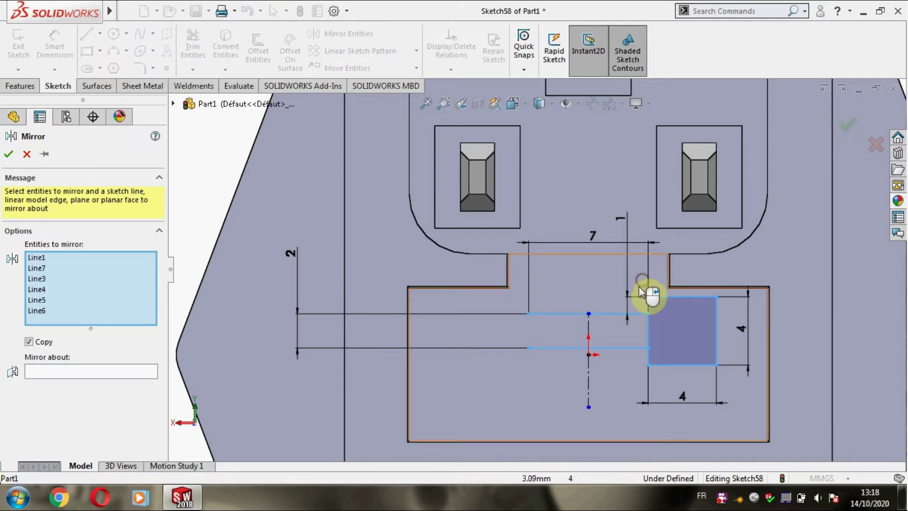
{"action": "left_click", "coordinate": [110, 372]}
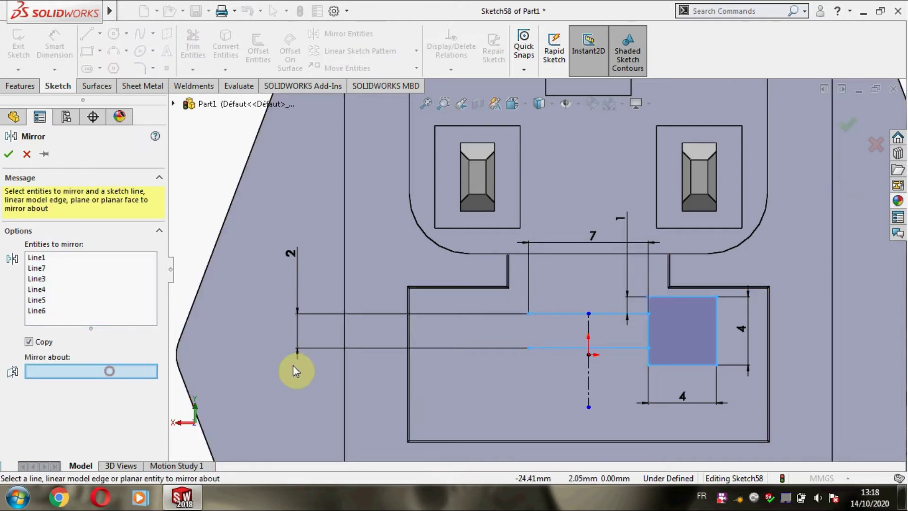
{"action": "left_click", "coordinate": [587, 384]}
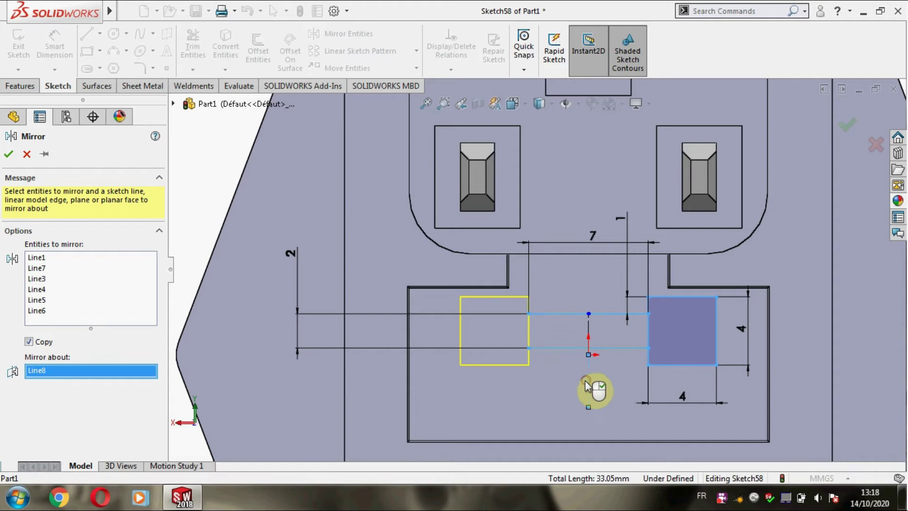
{"action": "left_click", "coordinate": [10, 155]}
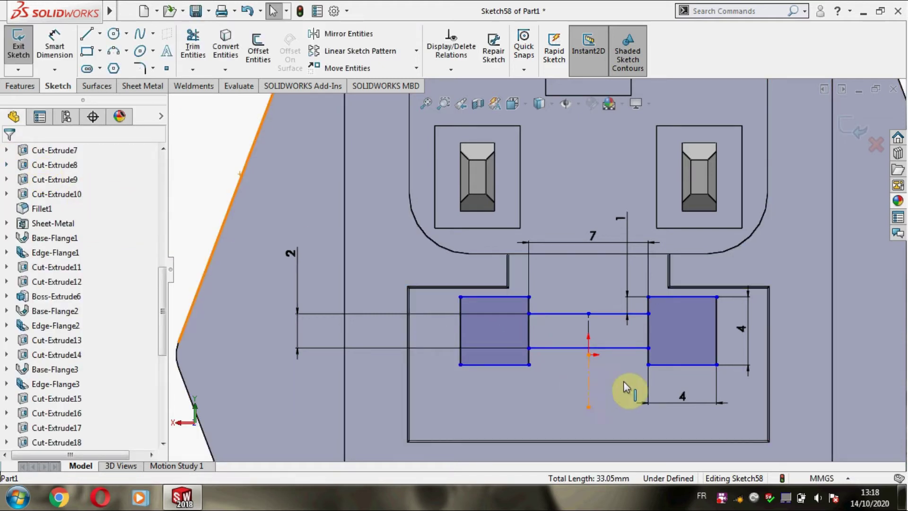
Make the centreline's end point coincident with the lower horizontal line.
{"action": "left_click", "coordinate": [625, 347]}
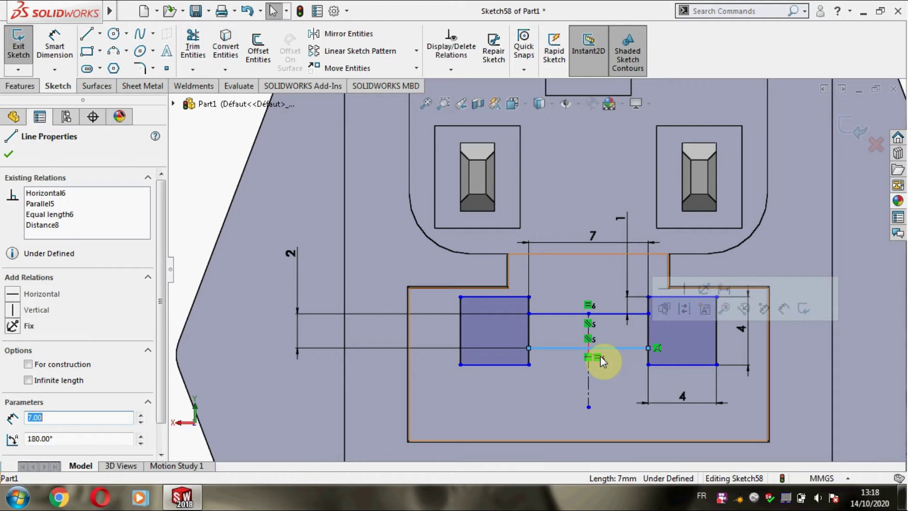
{"action": "scroll", "coordinate": [590, 356], "scroll_direction": "down", "scroll_amount": 4}
{"action": "scroll", "coordinate": [572, 334], "scroll_direction": "down", "scroll_amount": 1}
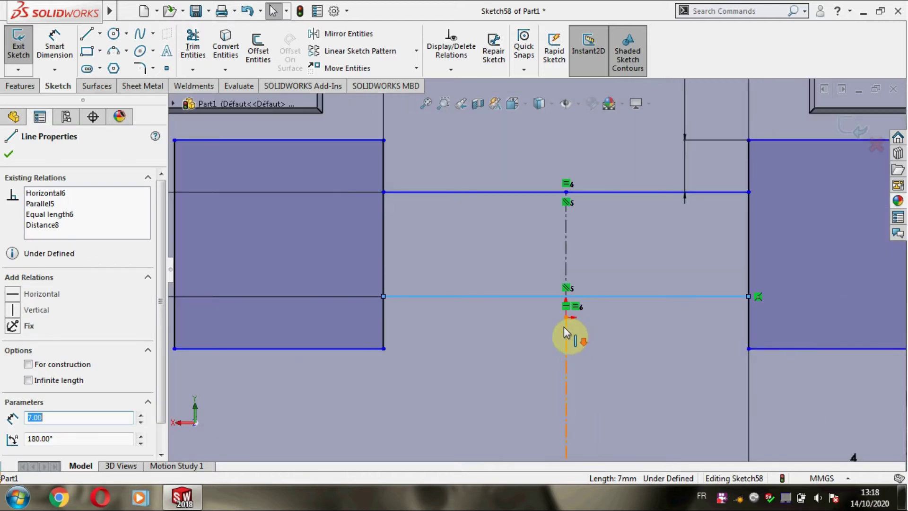
{"action": "left_click", "coordinate": [564, 326]}
{"action": "left_click", "coordinate": [610, 358]}
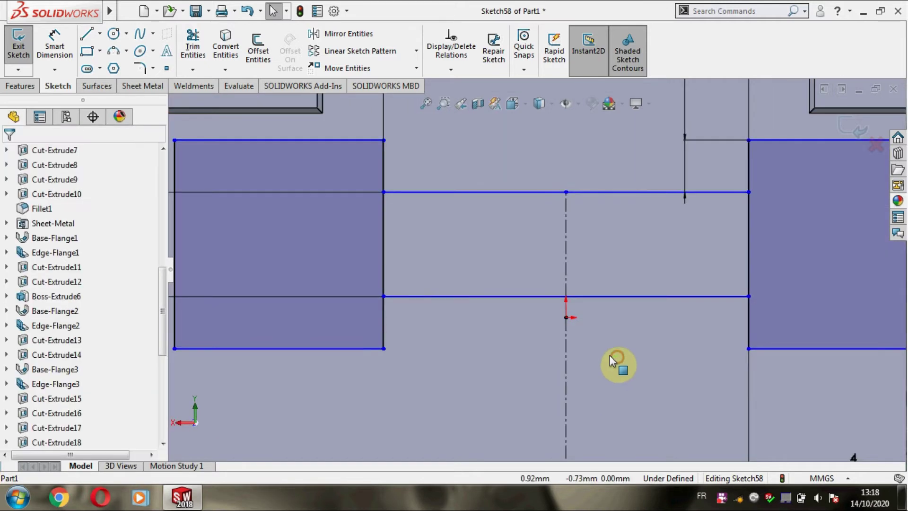
{"action": "left_click", "coordinate": [566, 316]}
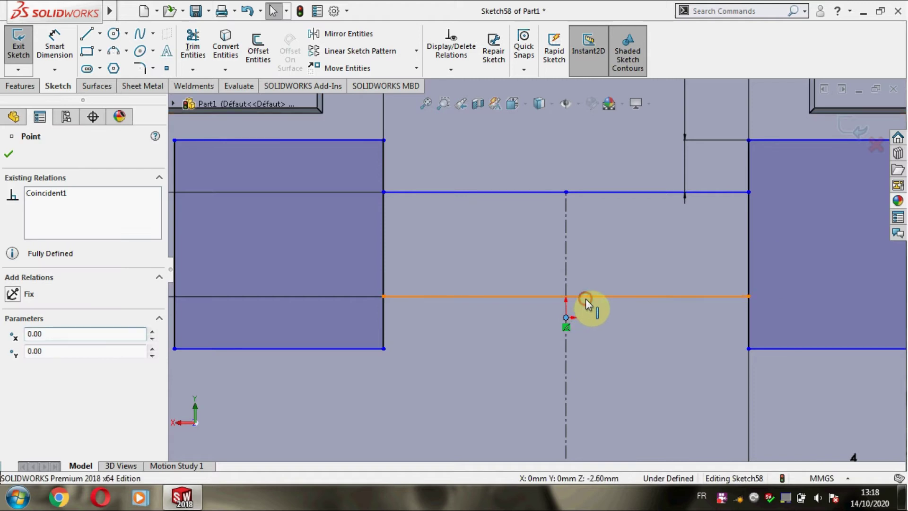
{"action": "left_click", "coordinate": [585, 297], "text": "ctrl"}
{"action": "left_click", "coordinate": [13, 388]}
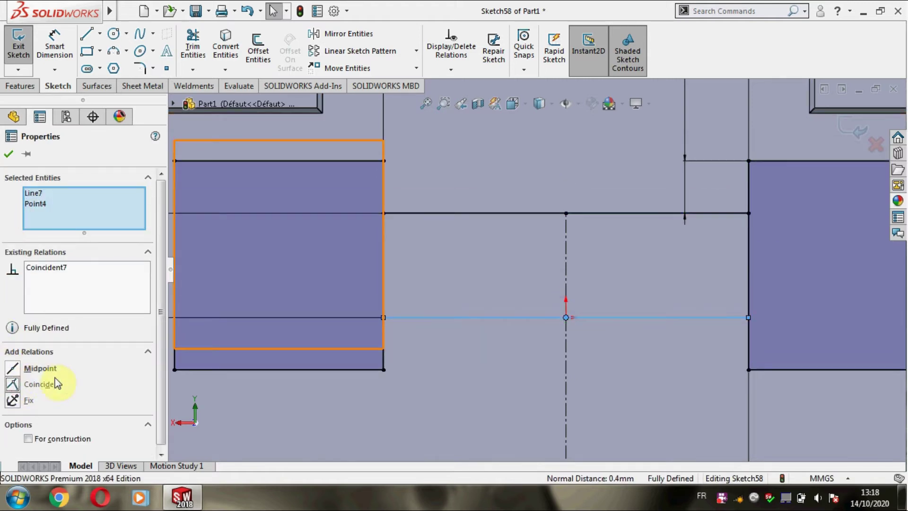
Close the relation settings, clear the selection and activate Trim Entities.
{"action": "left_click", "coordinate": [7, 156]}
{"action": "scroll", "coordinate": [300, 239], "scroll_direction": "up", "scroll_amount": 3}
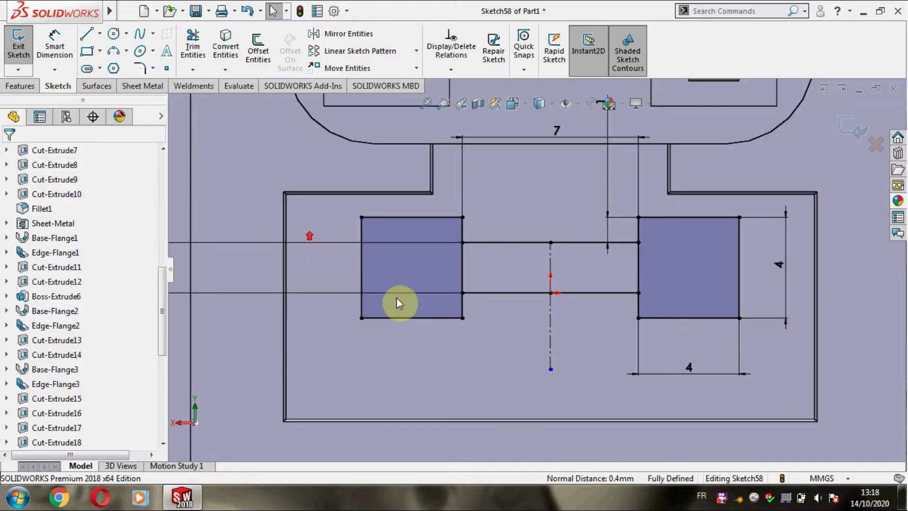
{"action": "scroll", "coordinate": [396, 296], "scroll_direction": "up", "scroll_amount": 2}
{"action": "left_click", "coordinate": [771, 315]}
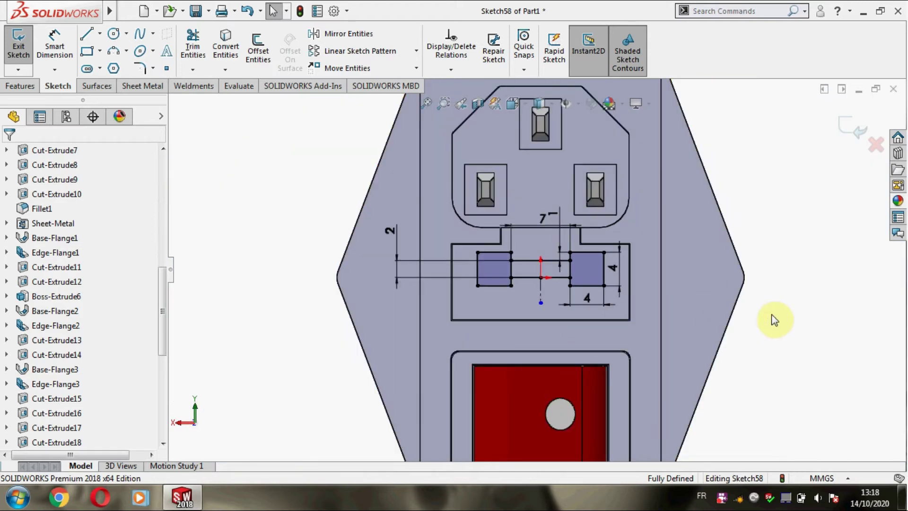
{"action": "scroll", "coordinate": [541, 255], "scroll_direction": "down", "scroll_amount": 2}
{"action": "scroll", "coordinate": [541, 255], "scroll_direction": "down", "scroll_amount": 1}
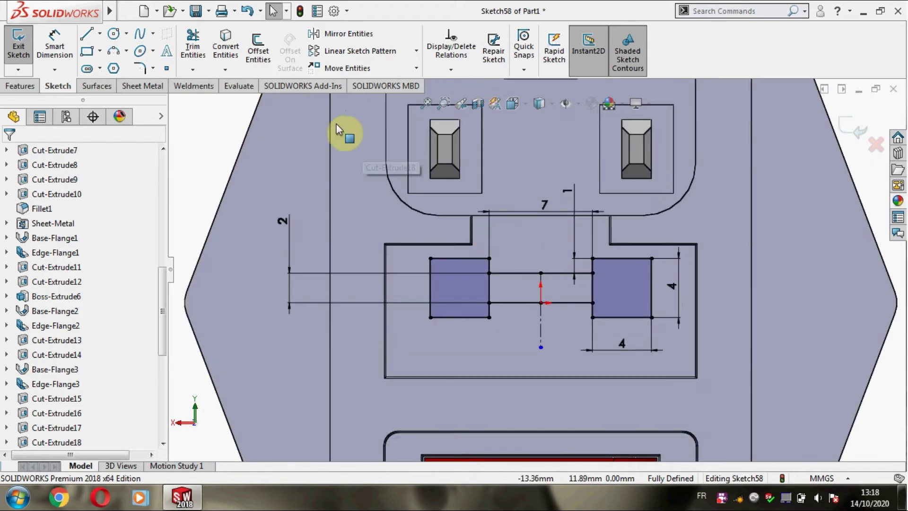
{"action": "left_click", "coordinate": [204, 61]}
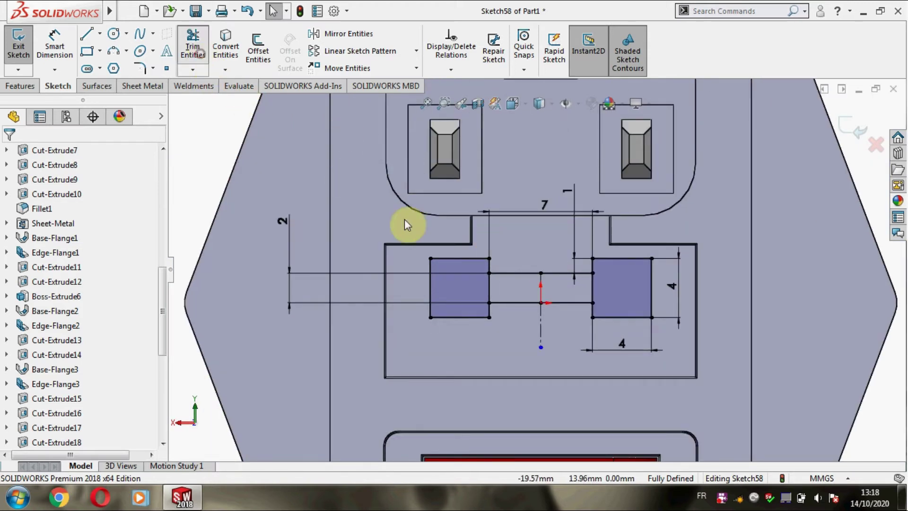
Trim the squares' inner edges to merge them into one dumbbell outline.
{"action": "left_click", "coordinate": [483, 286]}
{"action": "left_click_drag", "start_coordinate": [581, 289], "coordinate": [602, 297]}
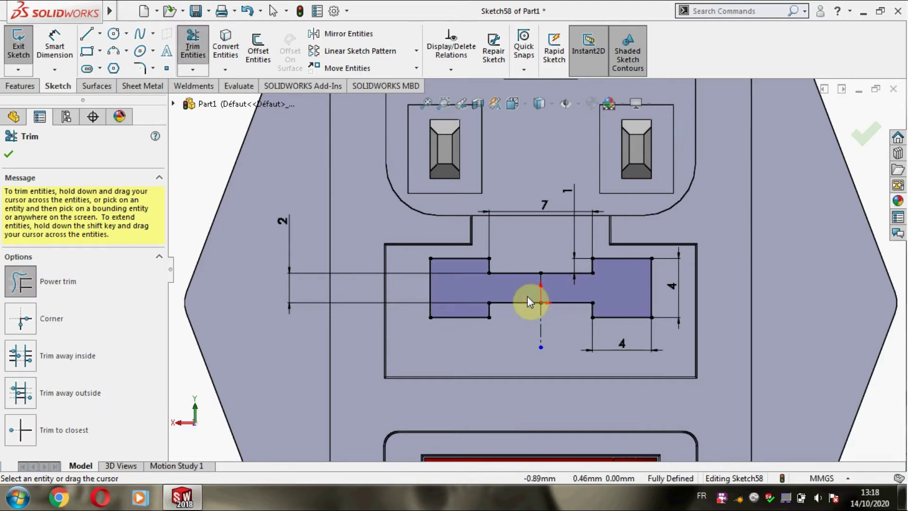
{"action": "scroll", "coordinate": [531, 298], "scroll_direction": "up", "scroll_amount": 3}
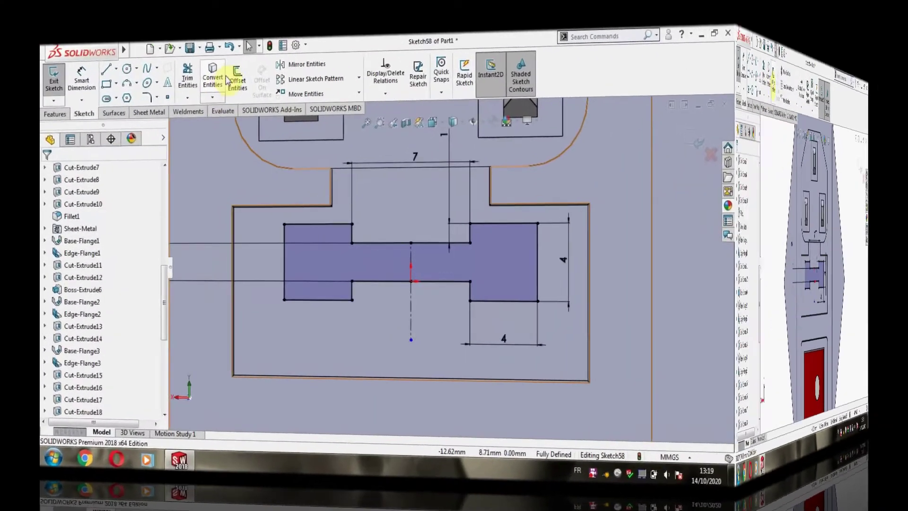
Offset the merged dumbbell profile, flipped to the inside, without added dimensions.
{"action": "left_click", "coordinate": [258, 51]}
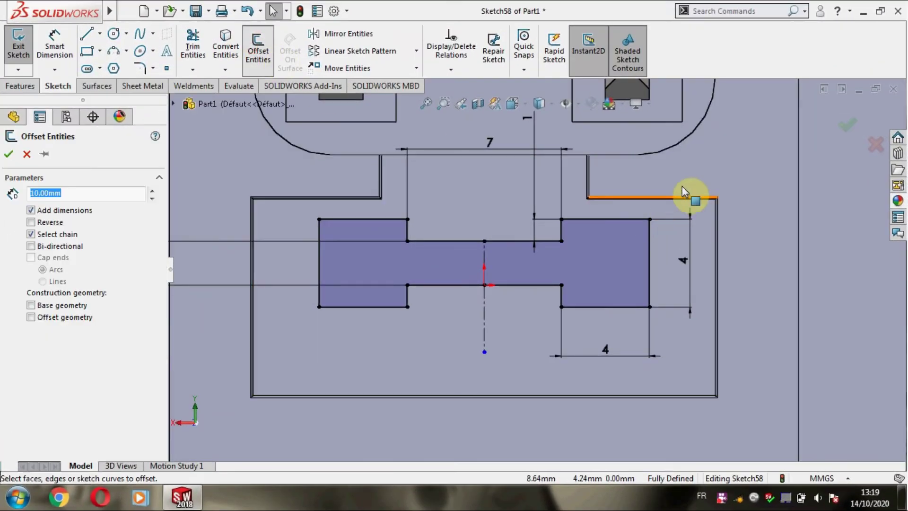
{"action": "left_click", "coordinate": [275, 371]}
{"action": "scroll", "coordinate": [322, 322], "scroll_direction": "up", "scroll_amount": 3}
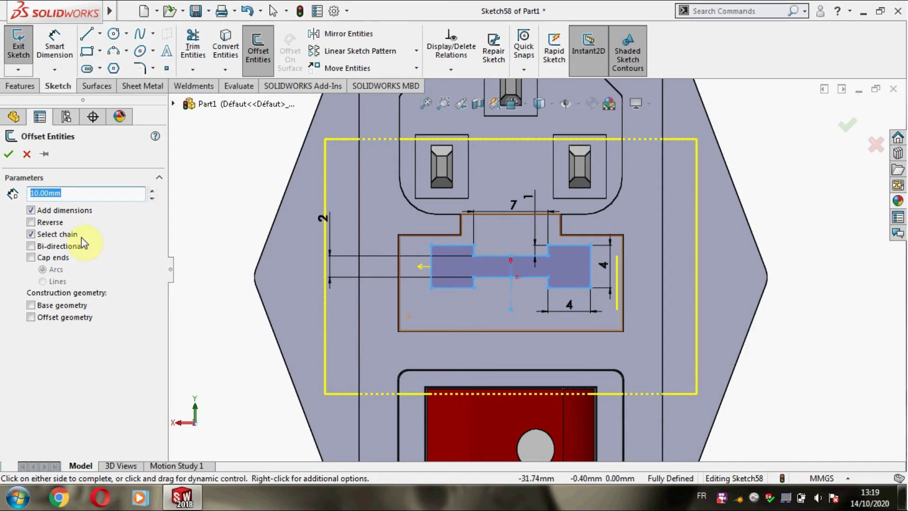
{"action": "left_click", "coordinate": [44, 225]}
{"action": "left_click", "coordinate": [44, 223]}
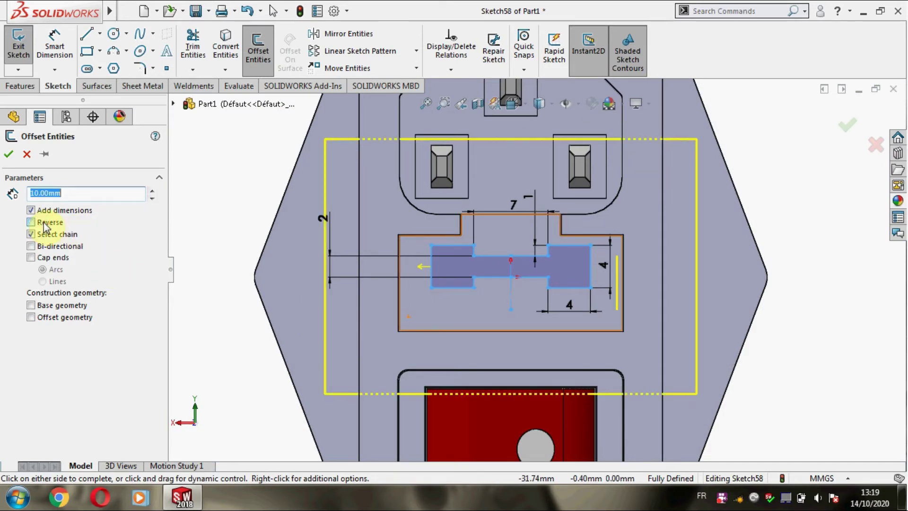
{"action": "left_click", "coordinate": [44, 223]}
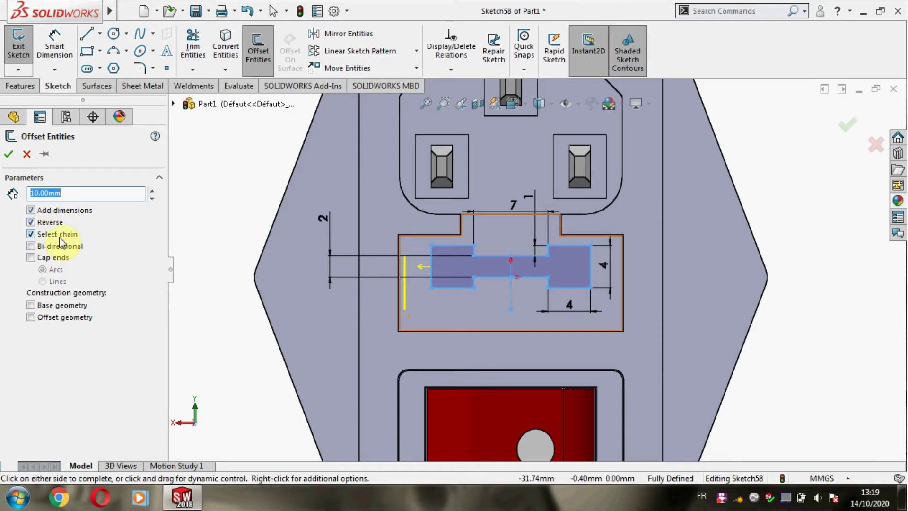
{"action": "left_click", "coordinate": [67, 235]}
{"action": "left_click", "coordinate": [50, 211]}
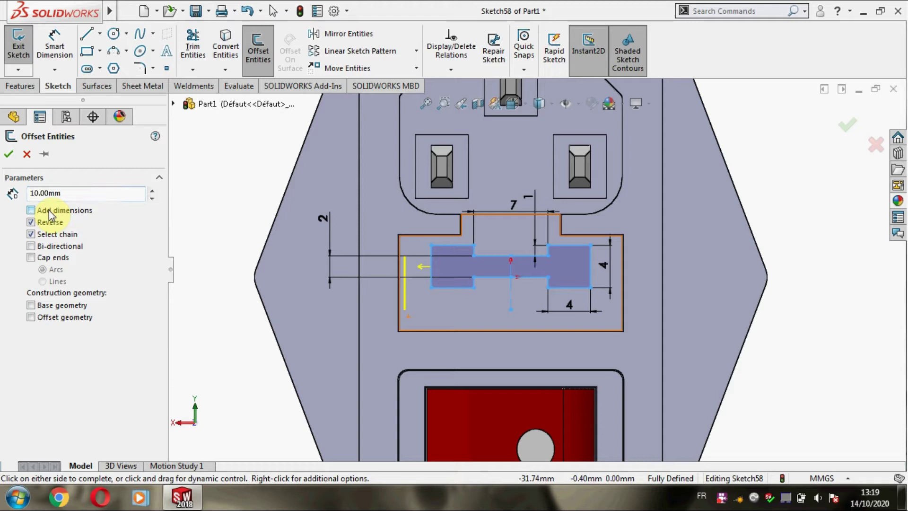
Try offset distances of 1, 2, 3 and 0.7 mm.
{"action": "double_click", "coordinate": [69, 195]}
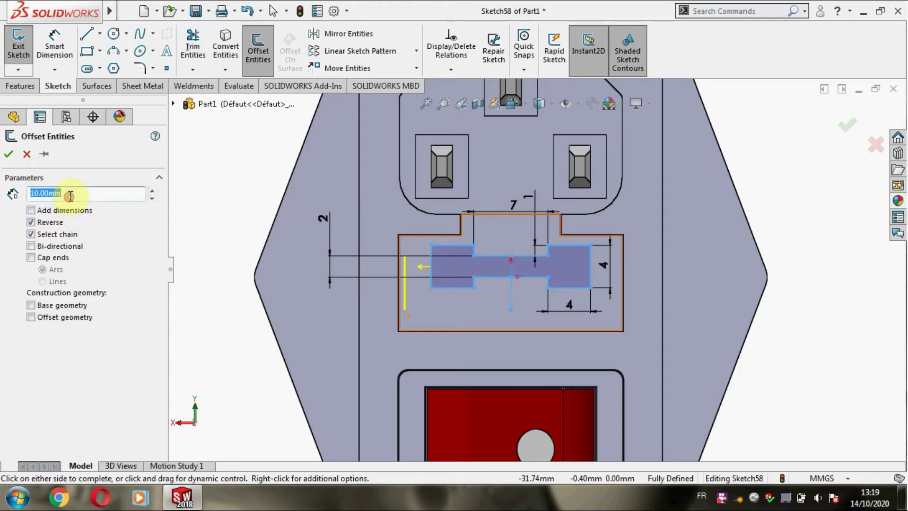
{"action": "type", "text": "1"}
{"action": "key", "text": "Return"}
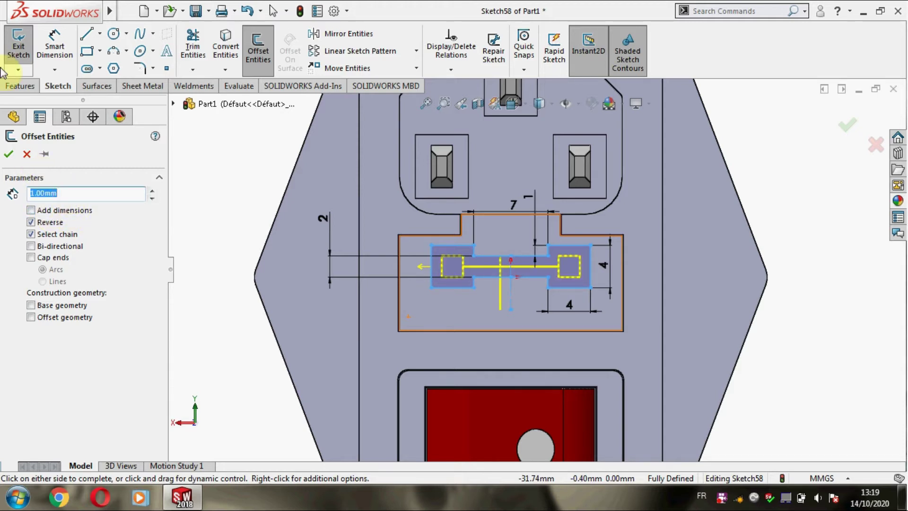
{"action": "scroll", "coordinate": [425, 298], "scroll_direction": "down", "scroll_amount": 2}
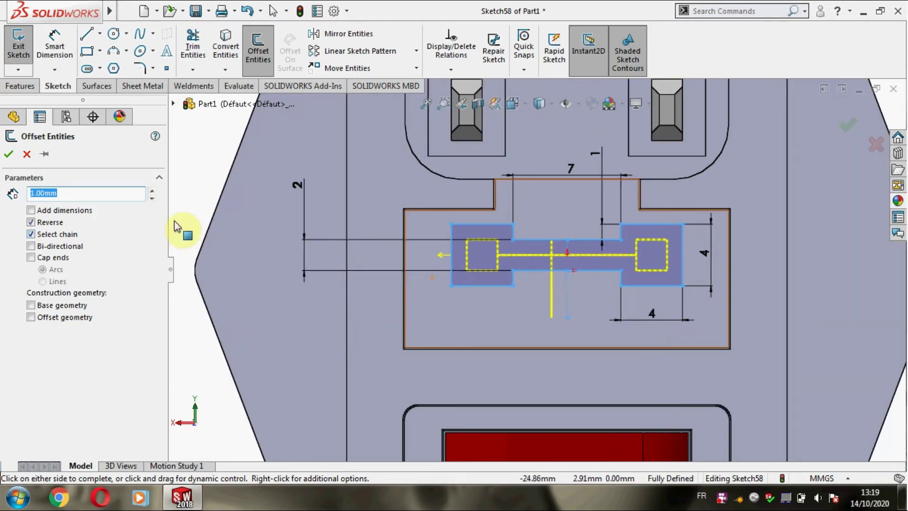
{"action": "type", "text": "2"}
{"action": "key", "text": "Return"}
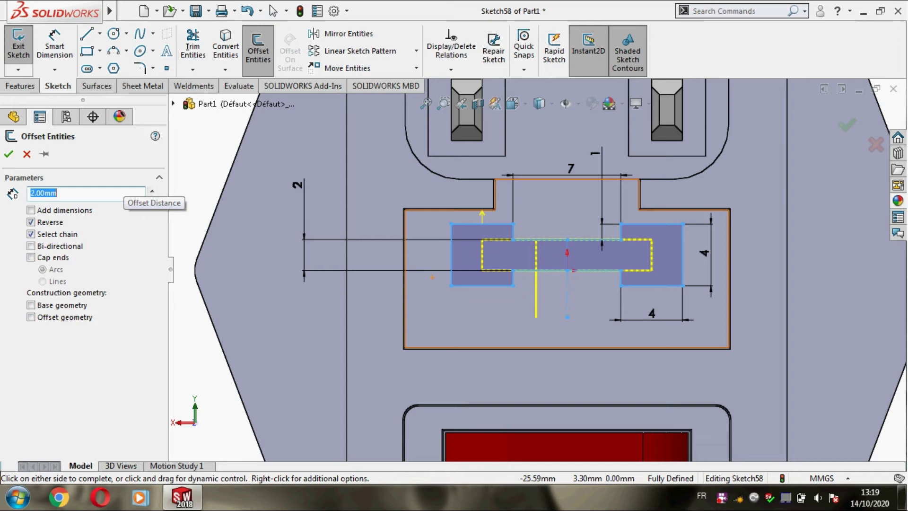
{"action": "type", "text": "3"}
{"action": "key", "text": "Return"}
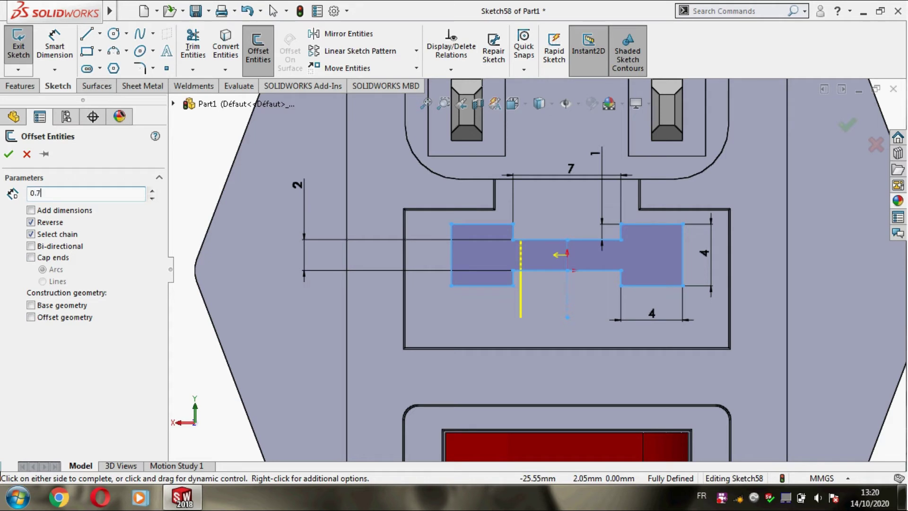
{"action": "key", "text": "Return"}
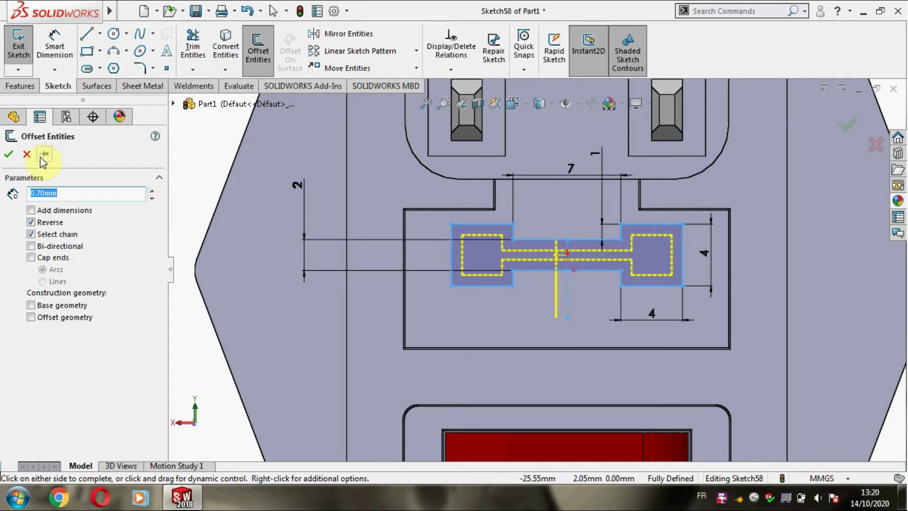
Set the offset distance to 0.50mm and accept the inner outline.
{"action": "left_click", "coordinate": [63, 191]}
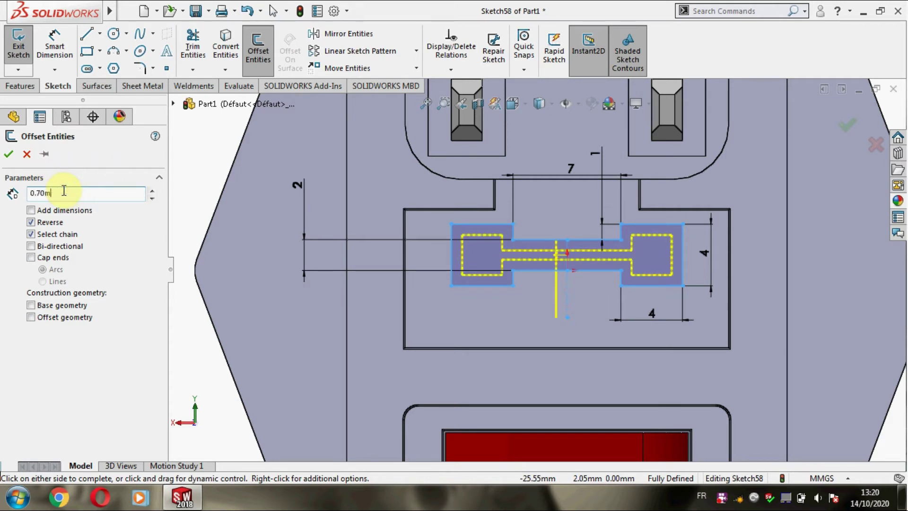
{"action": "type", "text": "5"}
{"action": "key", "text": "Return"}
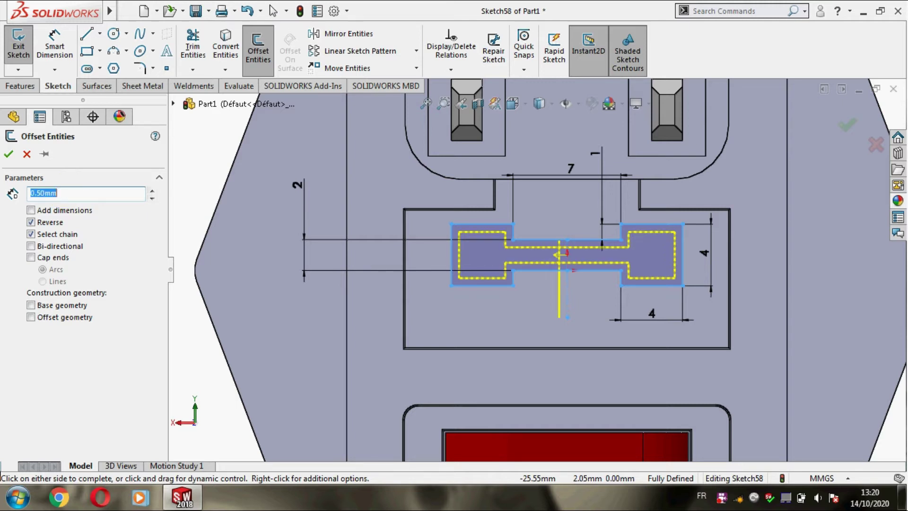
{"action": "left_click", "coordinate": [13, 154]}
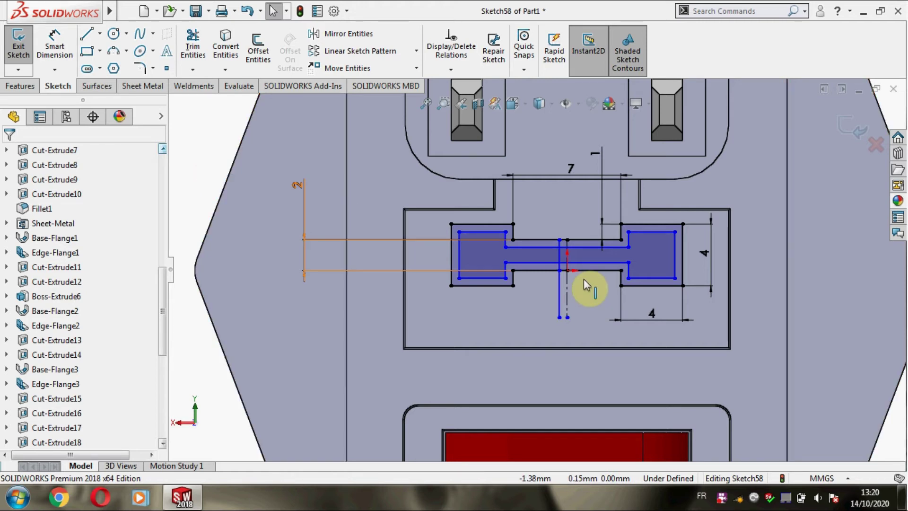
Delete the stray vertical lines from the fuse sketch.
{"action": "left_click", "coordinate": [560, 285]}
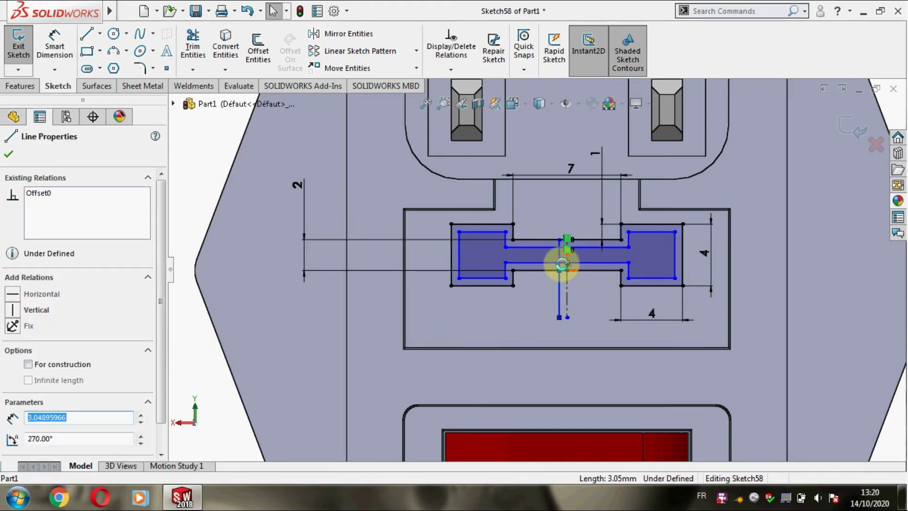
{"action": "key", "text": "Delete"}
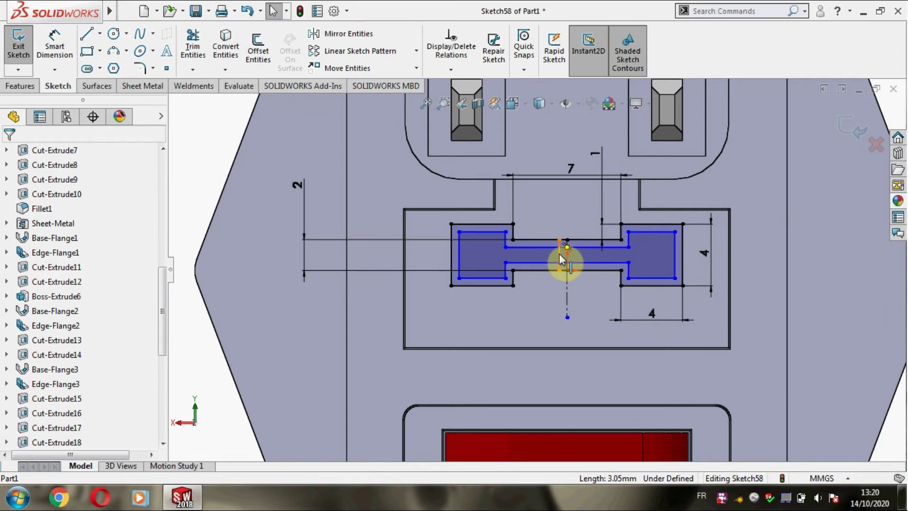
{"action": "left_click", "coordinate": [559, 257]}
{"action": "key", "text": "Escape"}
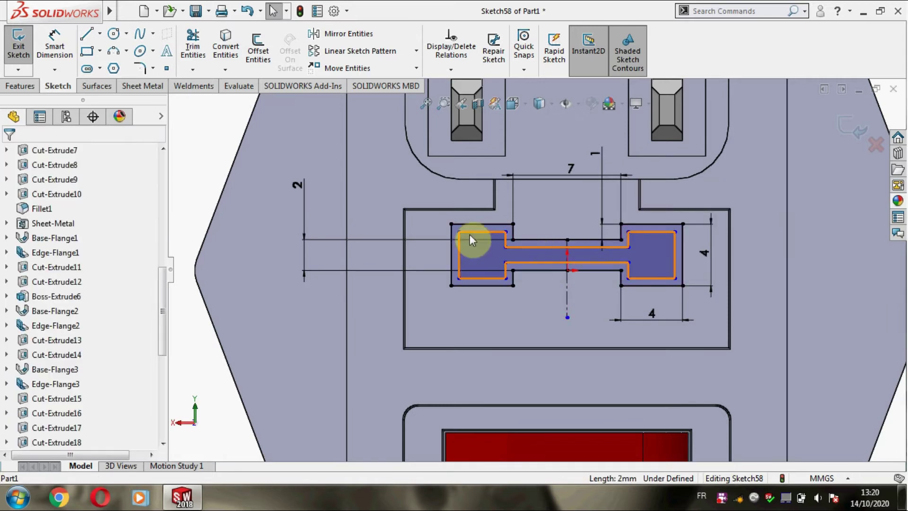
Start an Extruded Cut of the outline band with 0.1 mm depth.
{"action": "left_click", "coordinate": [21, 86]}
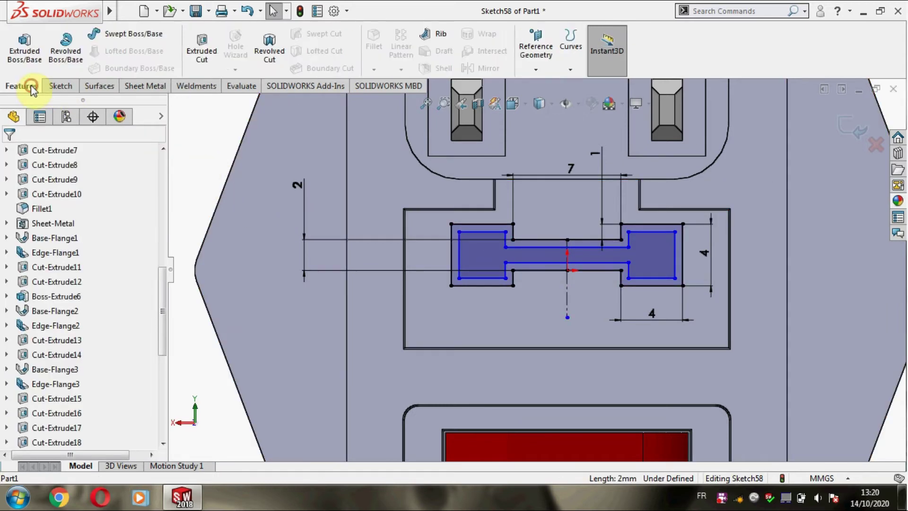
{"action": "left_click", "coordinate": [201, 55]}
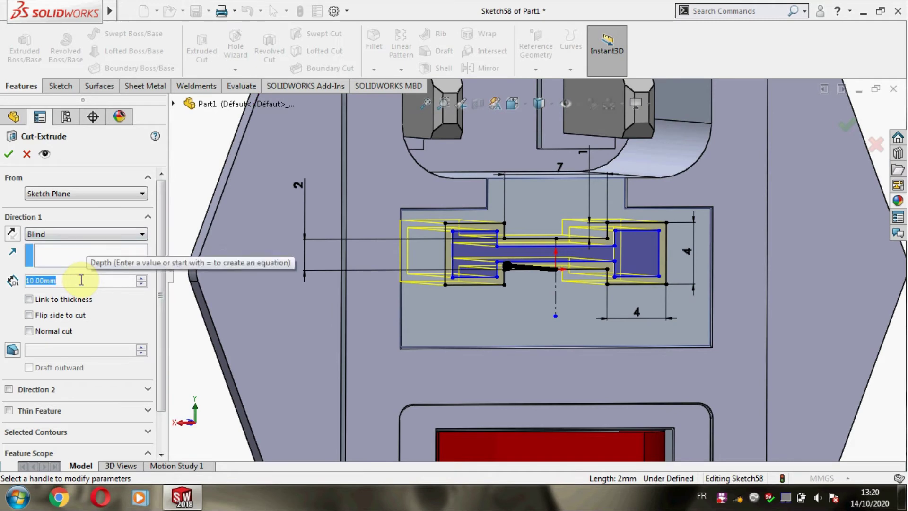
{"action": "type", "text": "0.1"}
{"action": "key", "text": "Return"}
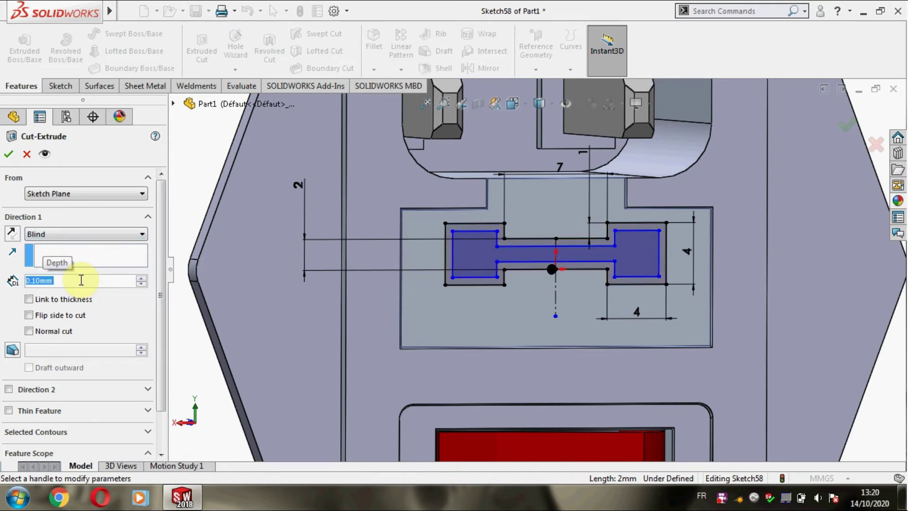
Confirm the 0.1 mm cut and orbit the model to inspect it.
{"action": "left_click", "coordinate": [10, 155]}
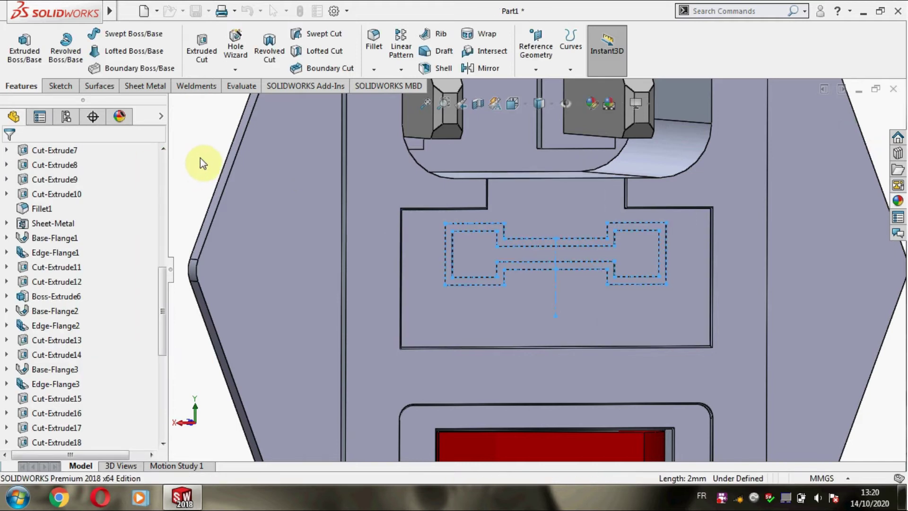
{"action": "mouse_move", "coordinate": [203, 154]}
{"action": "middle_mouse_down"}
{"action": "mouse_move", "coordinate": [238, 137]}
{"action": "mouse_move", "coordinate": [189, 149]}
{"action": "middle_mouse_up"}
{"action": "scroll", "coordinate": [102, 371], "scroll_direction": "down", "scroll_amount": 1}
{"action": "scroll", "coordinate": [94, 371], "scroll_direction": "down", "scroll_amount": 4}
{"action": "scroll", "coordinate": [94, 379], "scroll_direction": "down", "scroll_amount": 4}
{"action": "scroll", "coordinate": [89, 392], "scroll_direction": "down", "scroll_amount": 3}
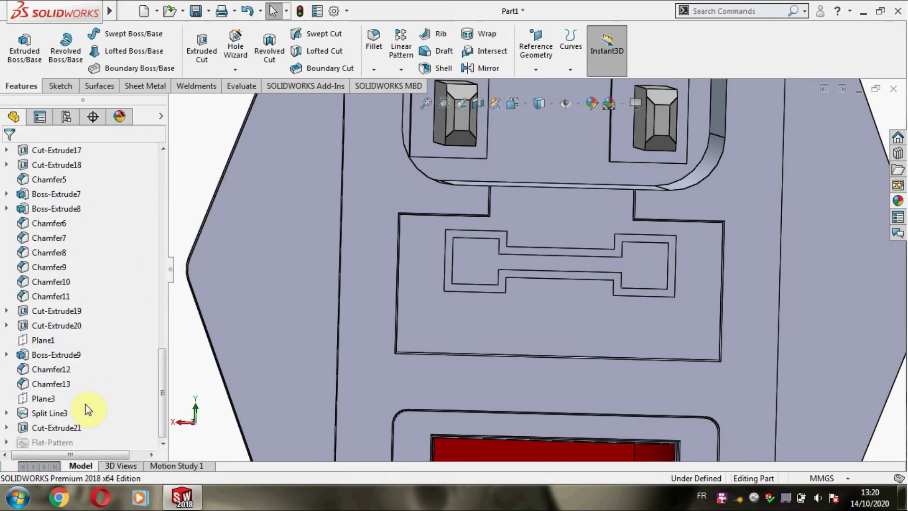
Colour Cut-Extrude21 black and view the label face Normal To.
{"action": "right_click", "coordinate": [70, 427]}
{"action": "mouse_move", "coordinate": [147, 227]}
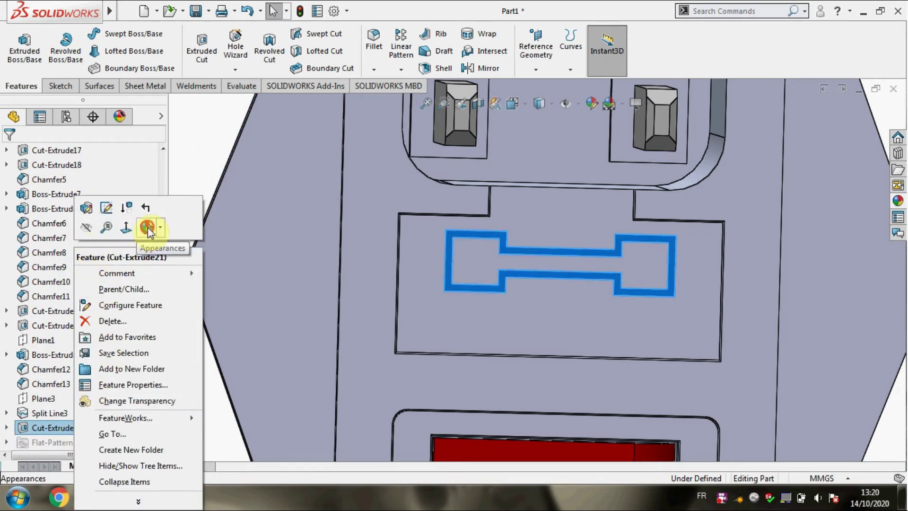
{"action": "left_click", "coordinate": [155, 332]}
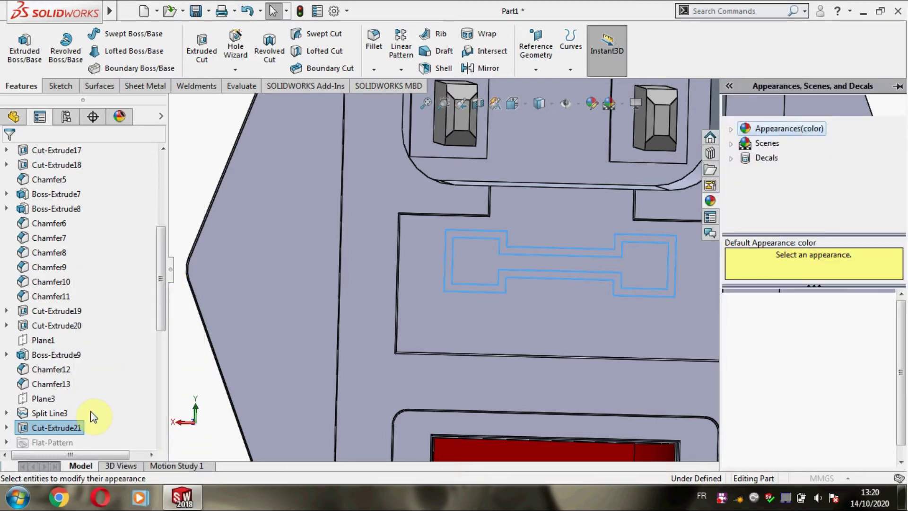
{"action": "left_click", "coordinate": [113, 445]}
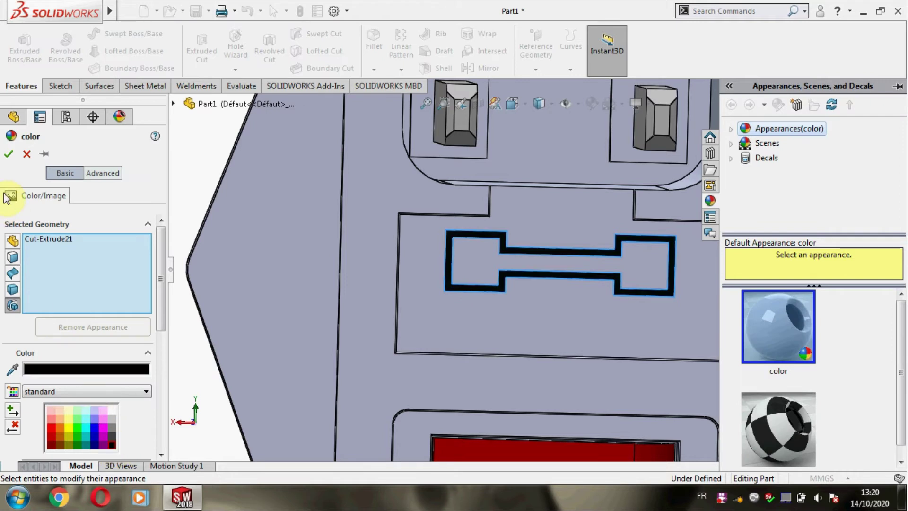
{"action": "left_click", "coordinate": [8, 154]}
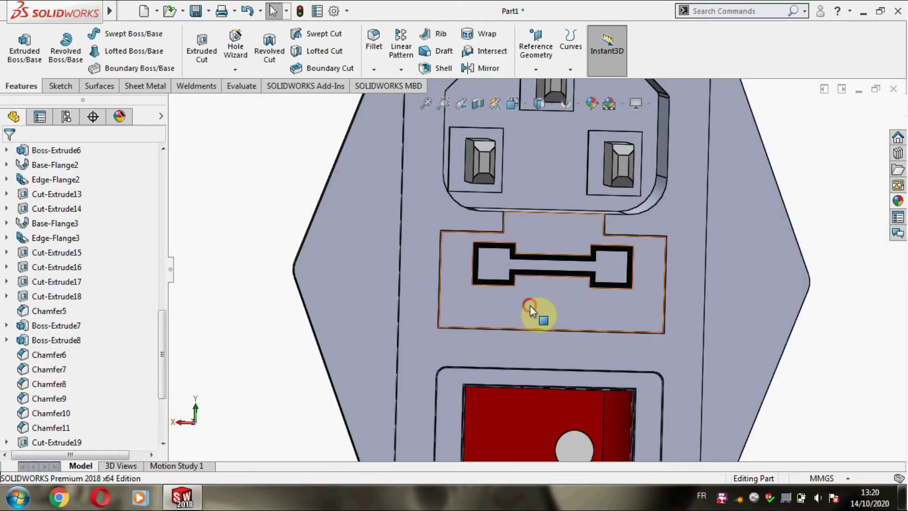
{"action": "left_click", "coordinate": [593, 288]}
{"action": "left_click", "coordinate": [649, 266]}
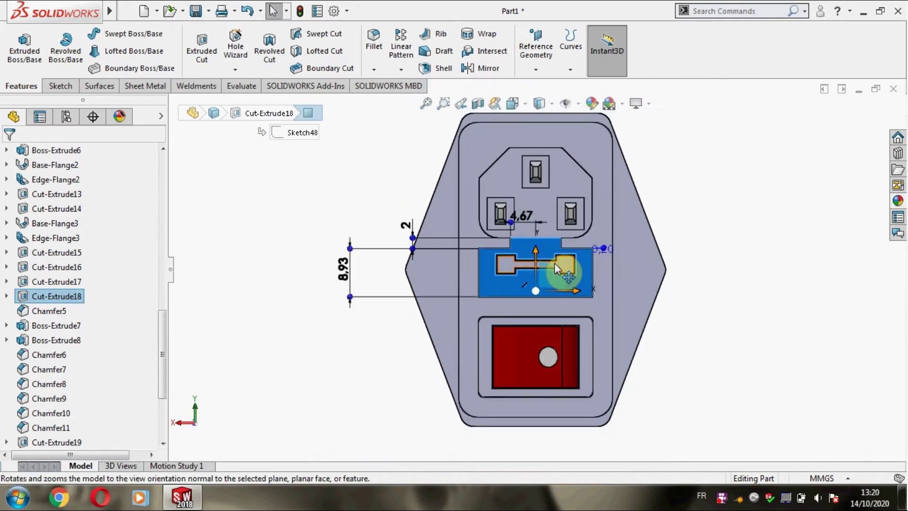
Start a sketch on the label face with a centerline along its bottom.
{"action": "right_click", "coordinate": [521, 286]}
{"action": "left_click", "coordinate": [550, 196]}
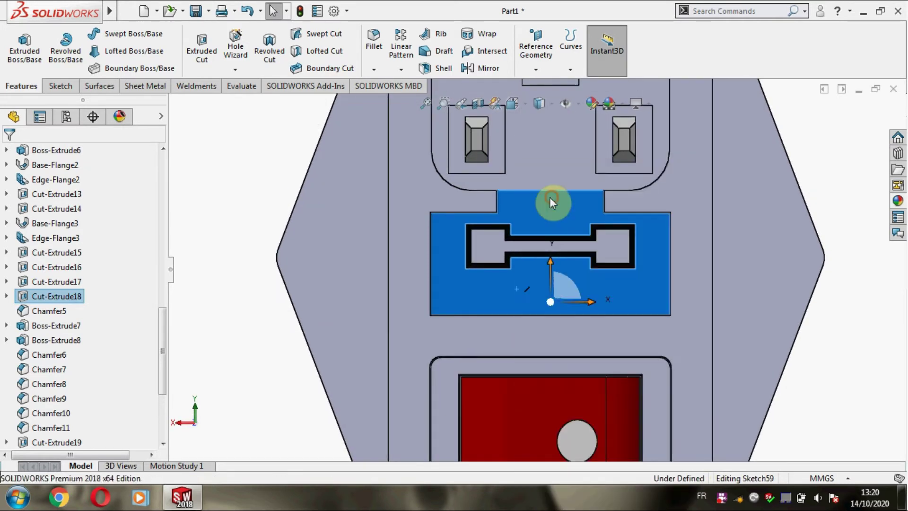
{"action": "left_click", "coordinate": [100, 33]}
{"action": "left_click", "coordinate": [108, 67]}
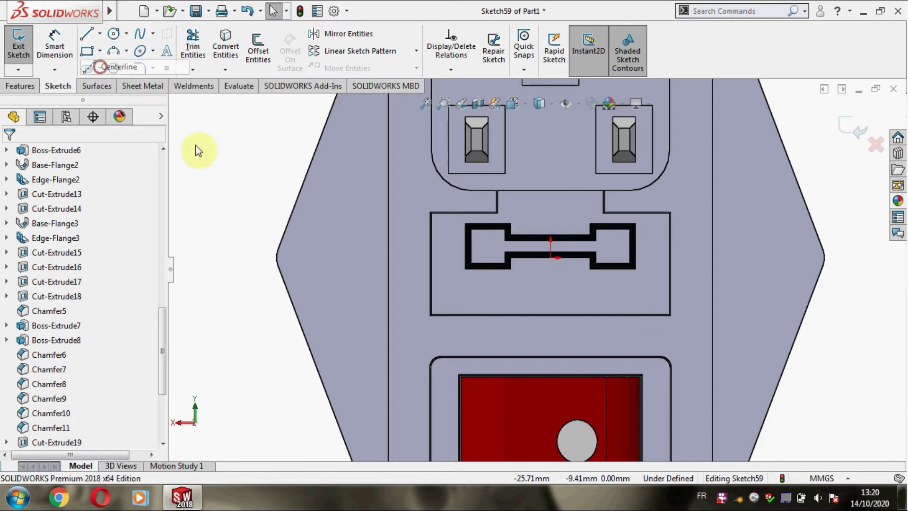
{"action": "left_click", "coordinate": [437, 305]}
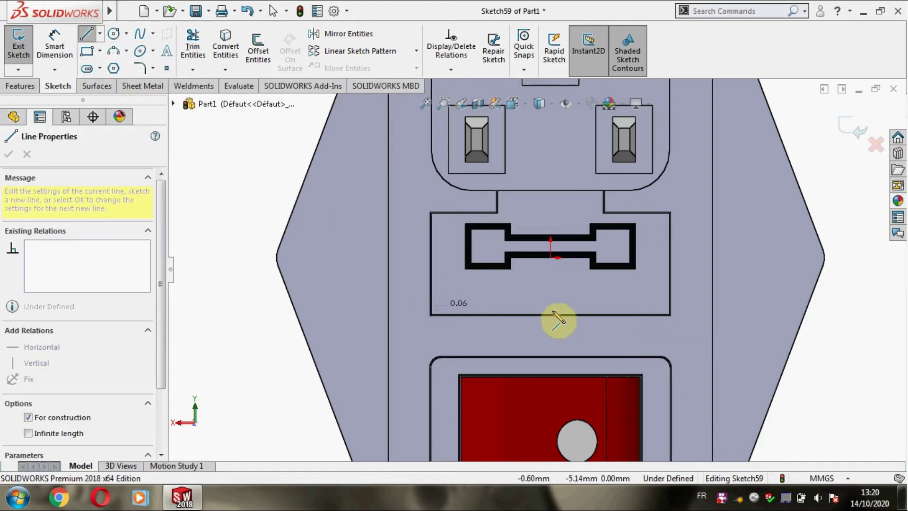
{"action": "left_click", "coordinate": [661, 306]}
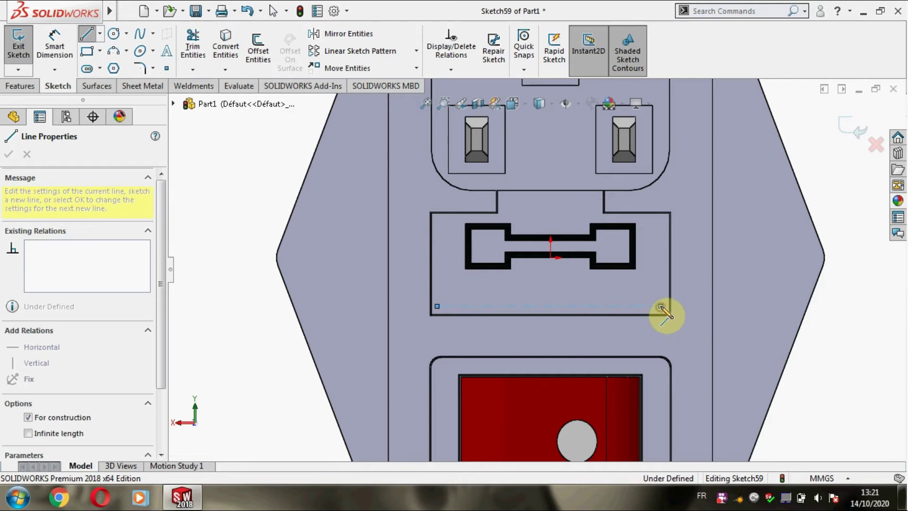
{"action": "key", "text": "Escape"}
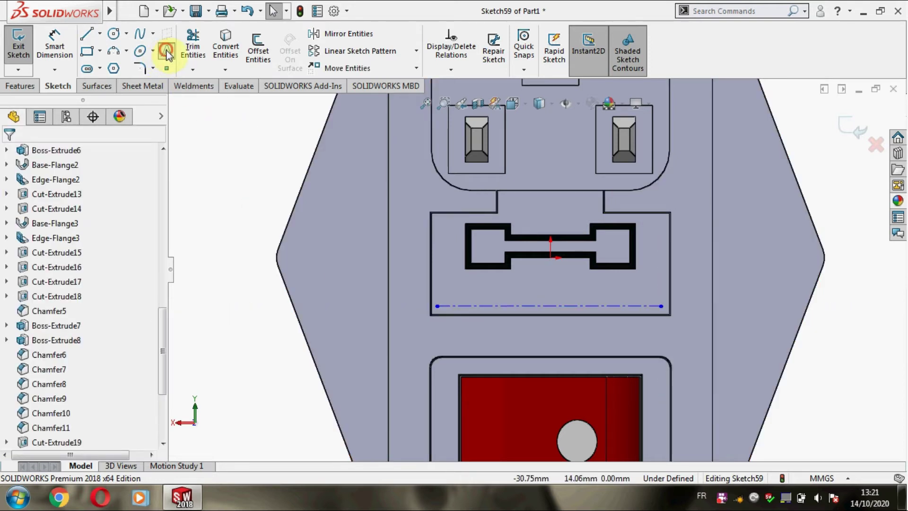
Add sketch text following the construction line and begin typing 'USE ONLY'.
{"action": "left_click", "coordinate": [167, 51]}
{"action": "left_click", "coordinate": [455, 305]}
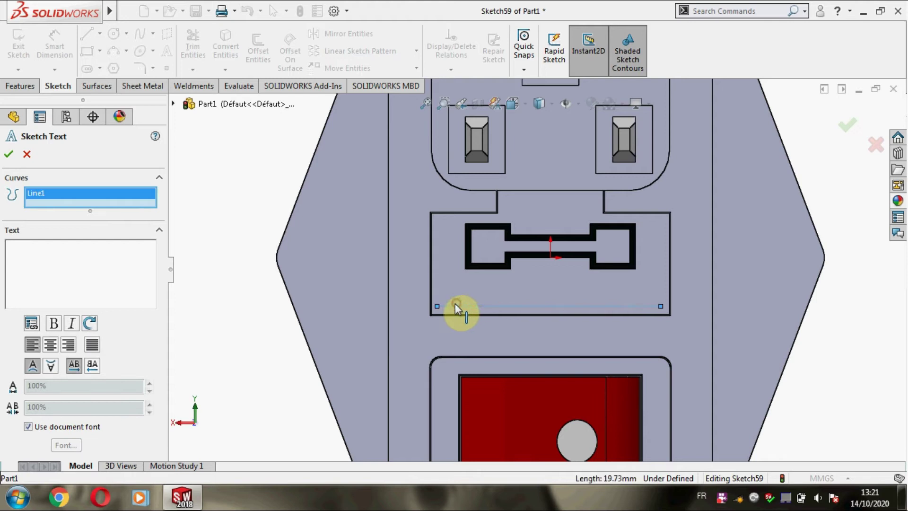
{"action": "left_click", "coordinate": [45, 250]}
{"action": "type", "text": "USE"}
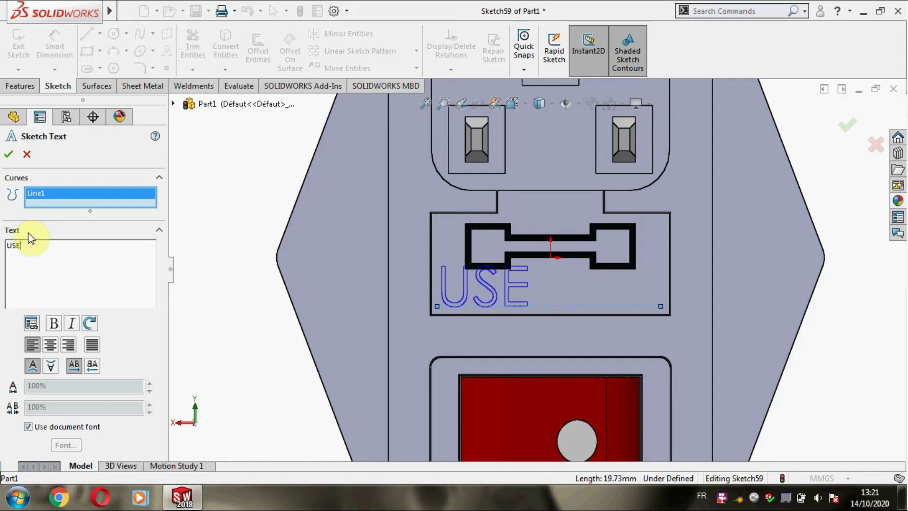
{"action": "type", "text": " ONT"}
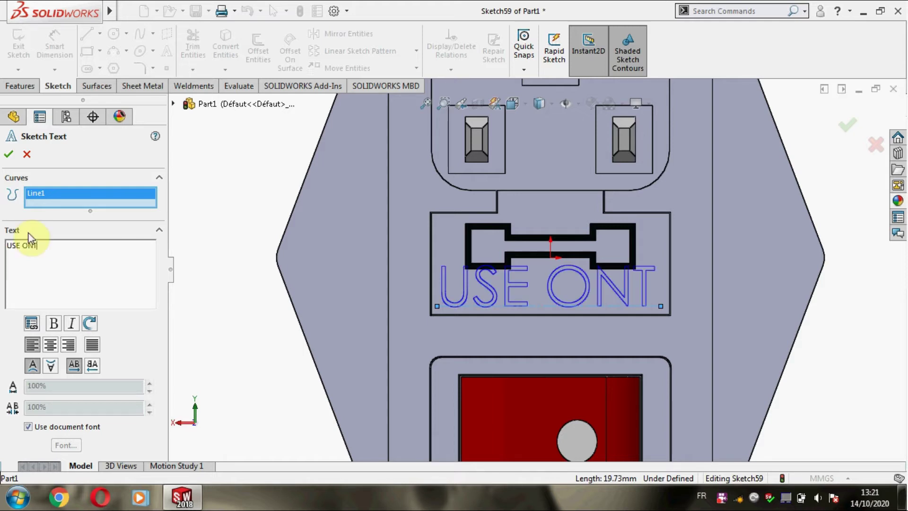
{"action": "key", "text": "BackSpace"}
{"action": "key", "text": "BackSpace"}
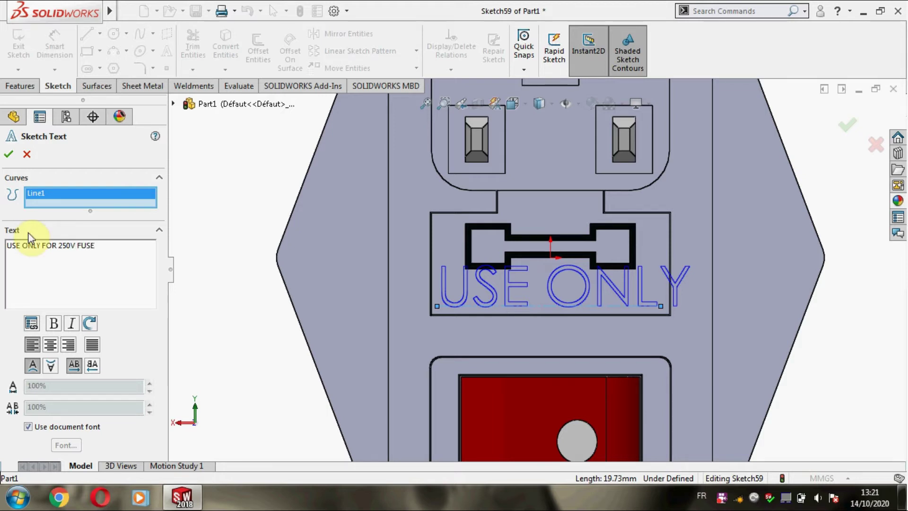
Turn off the document font and size the fuse label text at 4 points.
{"action": "left_click", "coordinate": [47, 424]}
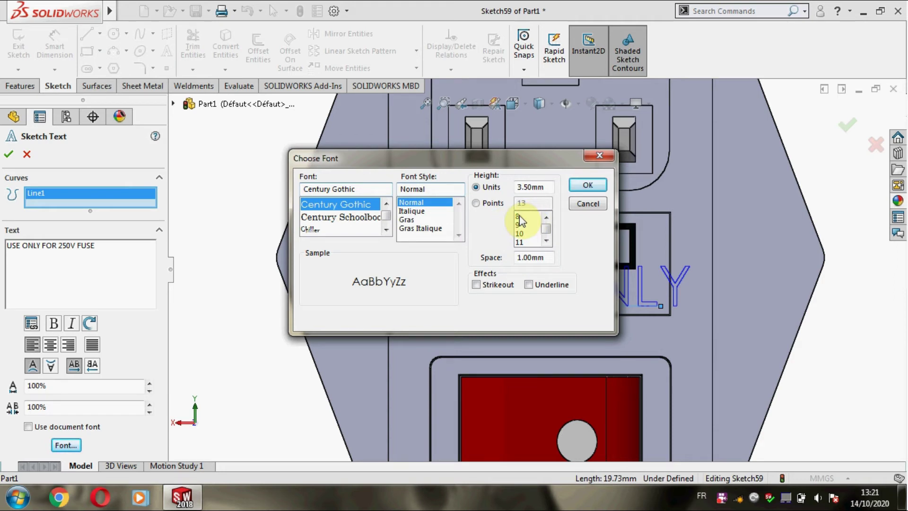
{"action": "left_click", "coordinate": [491, 203]}
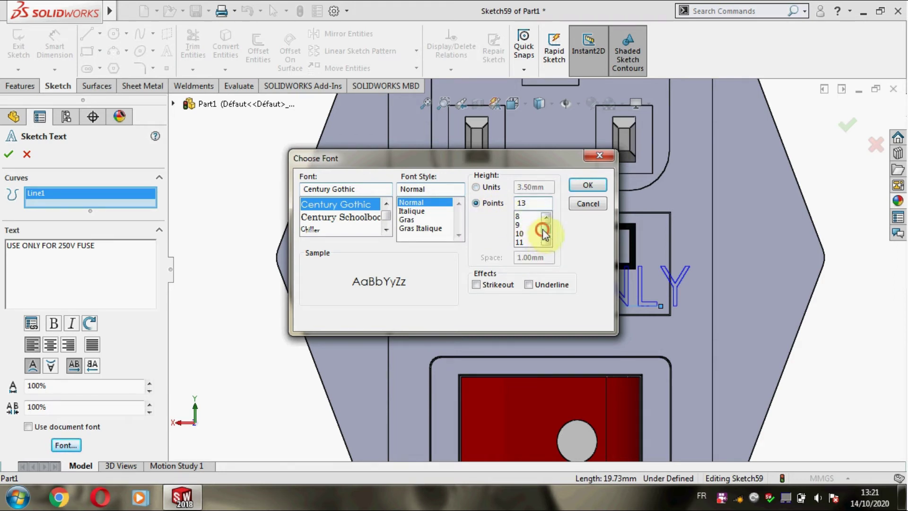
{"action": "left_click", "coordinate": [525, 216]}
{"action": "left_click", "coordinate": [587, 185]}
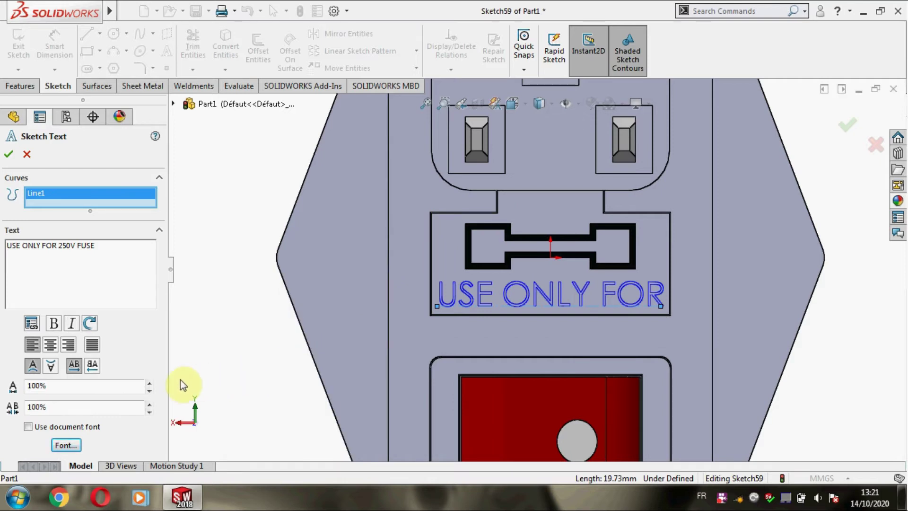
{"action": "left_click", "coordinate": [75, 444]}
{"action": "double_click", "coordinate": [542, 203]}
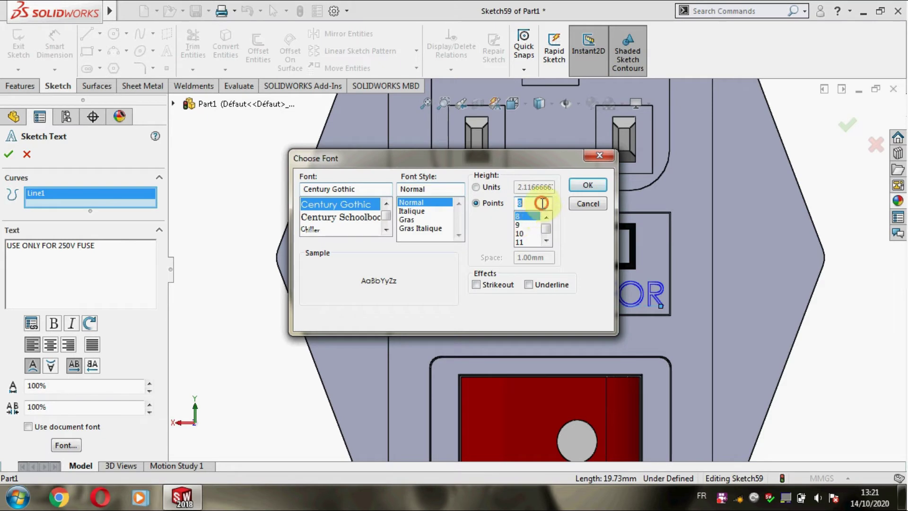
{"action": "type", "text": "4"}
{"action": "key", "text": "Return"}
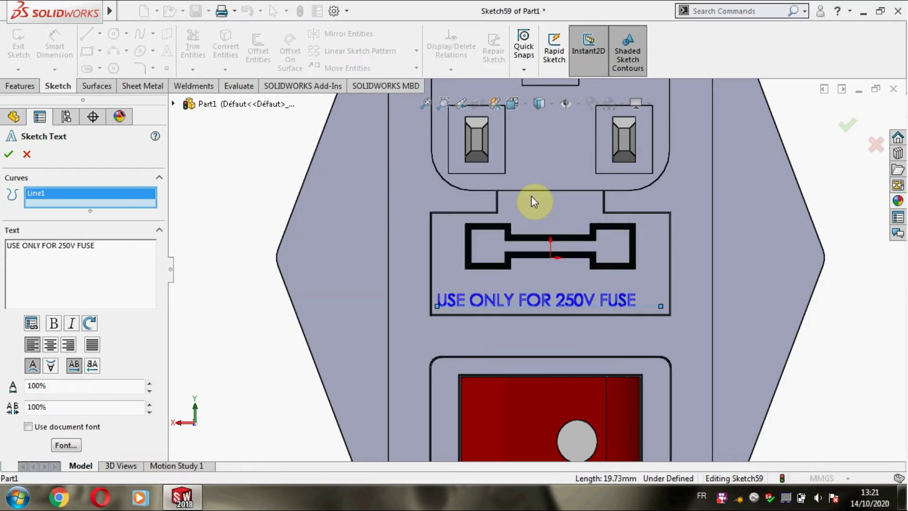
Try 6 and 4.5 point sizes, then settle the label back at 4 points.
{"action": "left_click", "coordinate": [73, 448]}
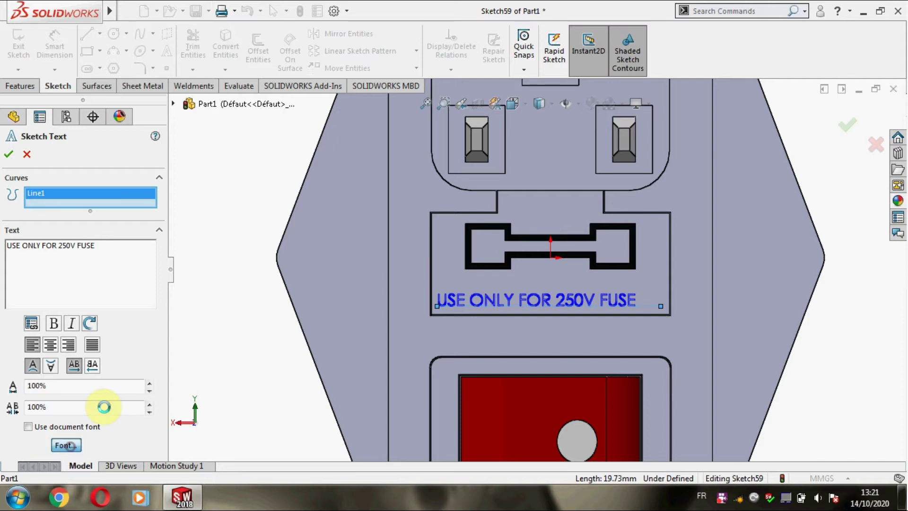
{"action": "type", "text": "6"}
{"action": "key", "text": "Return"}
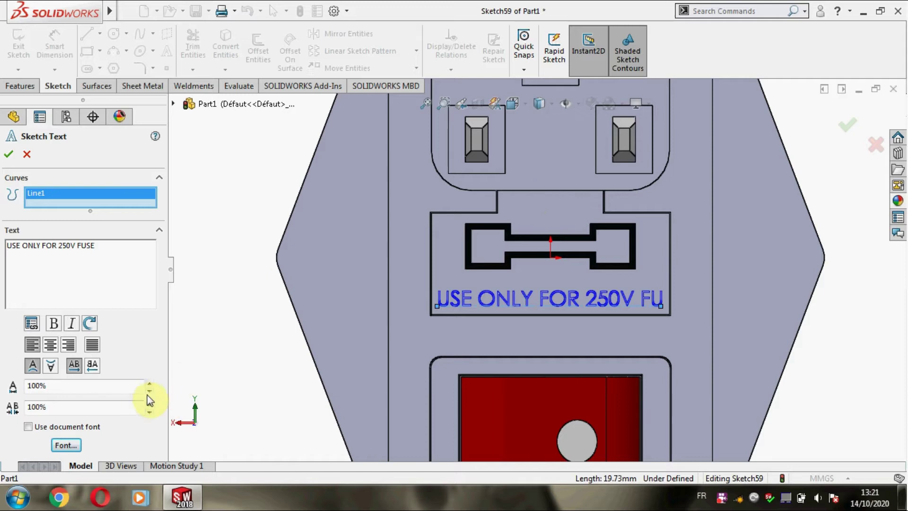
{"action": "left_click", "coordinate": [65, 445]}
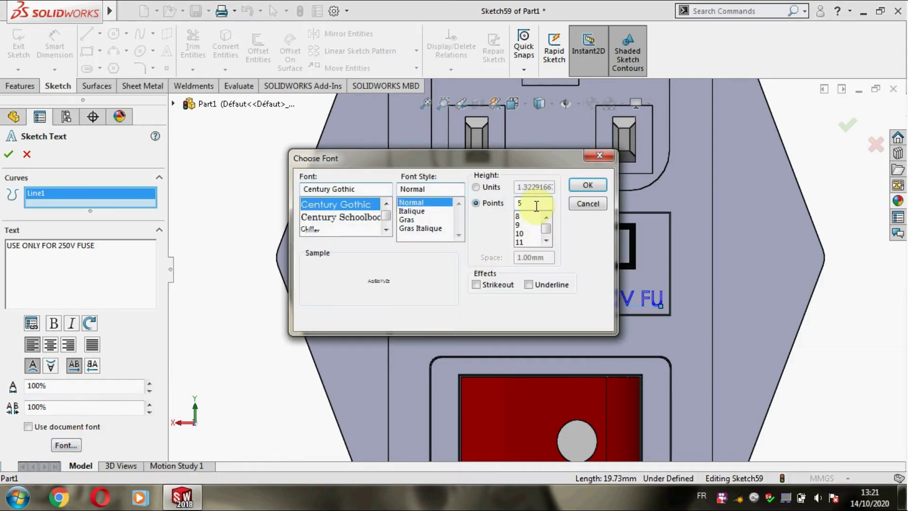
{"action": "type", "text": "4."}
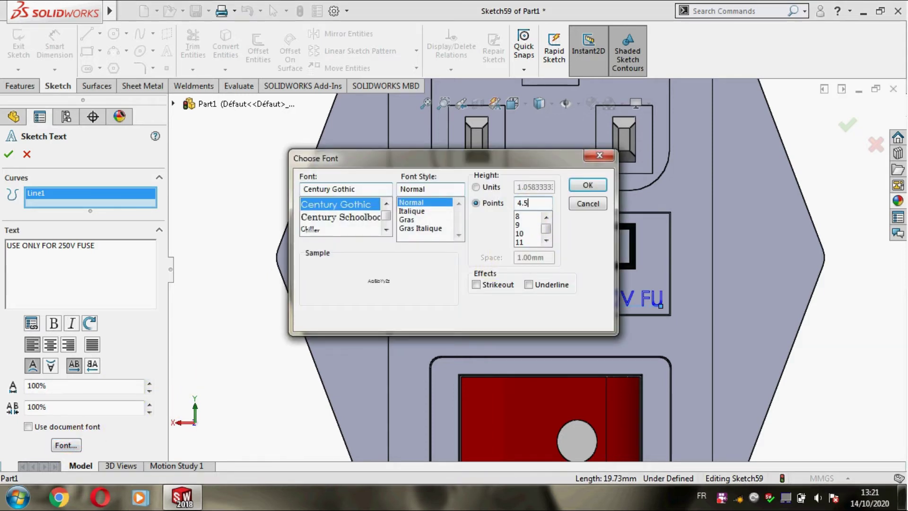
{"action": "key", "text": "Return"}
{"action": "left_click", "coordinate": [506, 274]}
{"action": "type", "text": "4"}
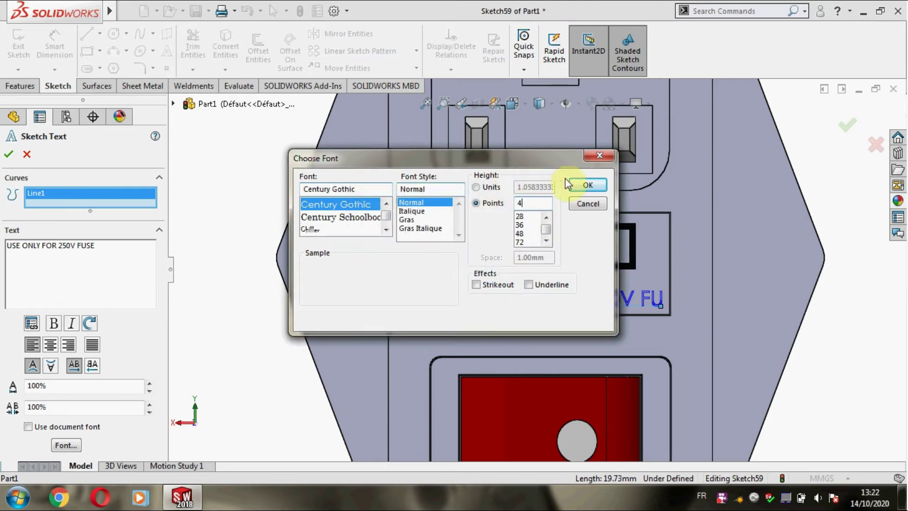
{"action": "left_click", "coordinate": [585, 185]}
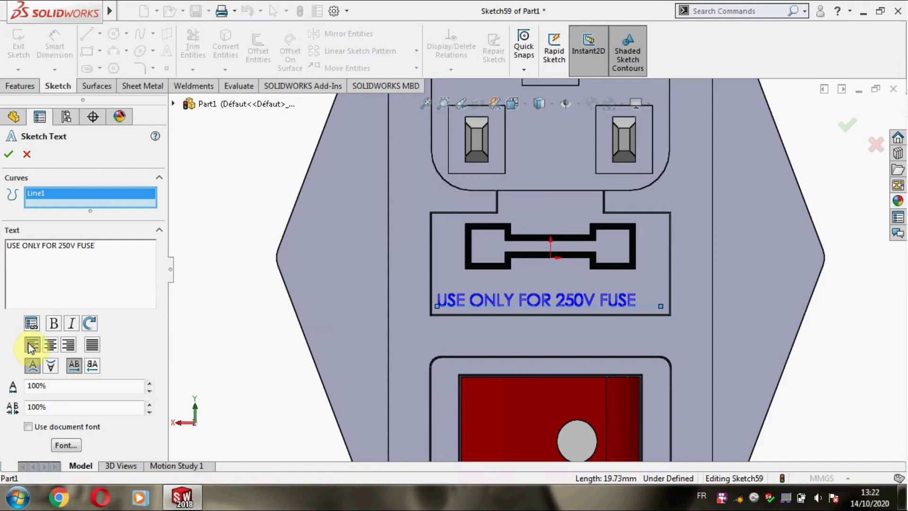
Lay the text back along its guide line, widen the gap before FUSE, and finish.
{"action": "left_click", "coordinate": [660, 305]}
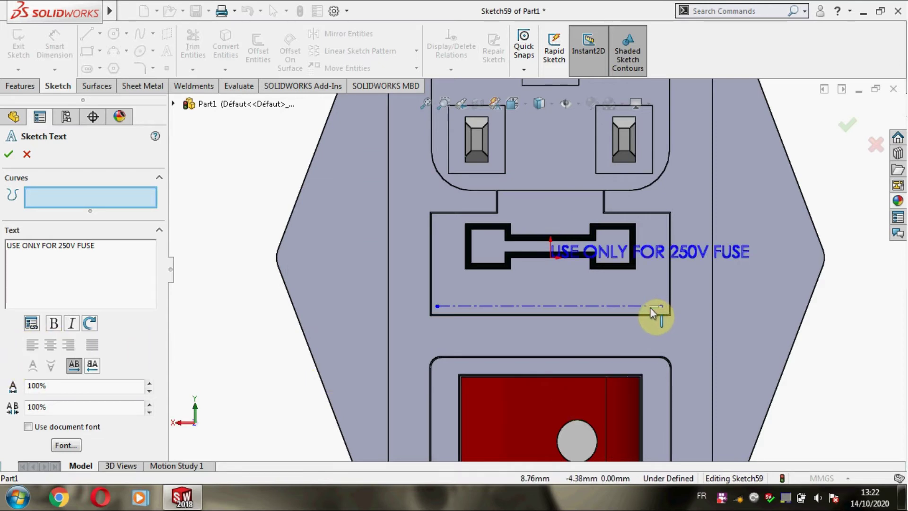
{"action": "left_click", "coordinate": [643, 310]}
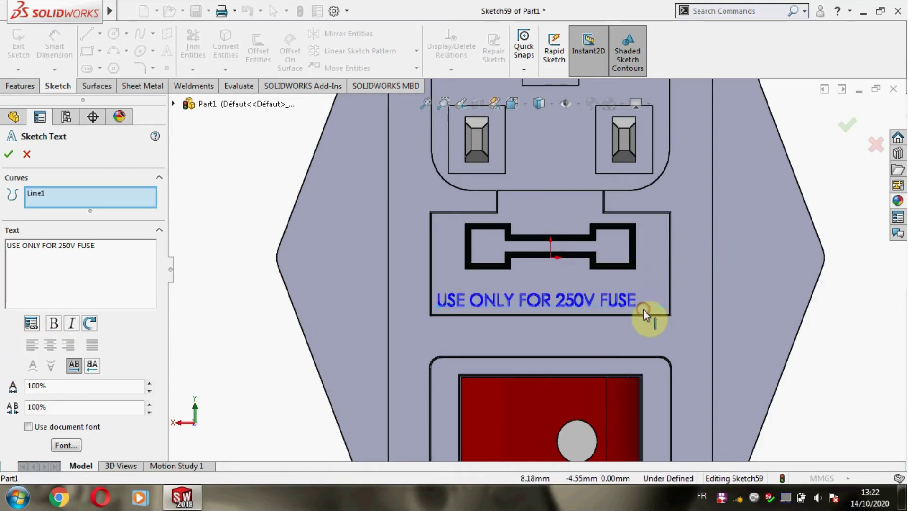
{"action": "left_click", "coordinate": [78, 244]}
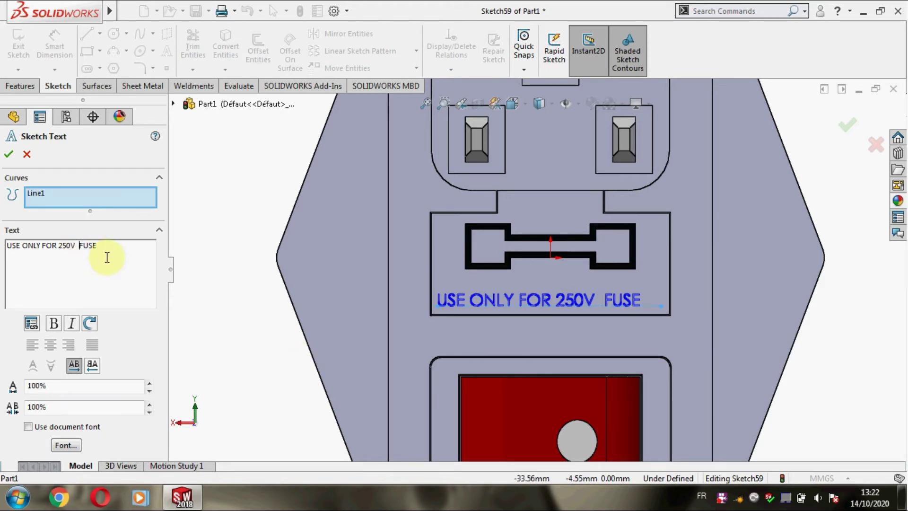
{"action": "left_click", "coordinate": [9, 155]}
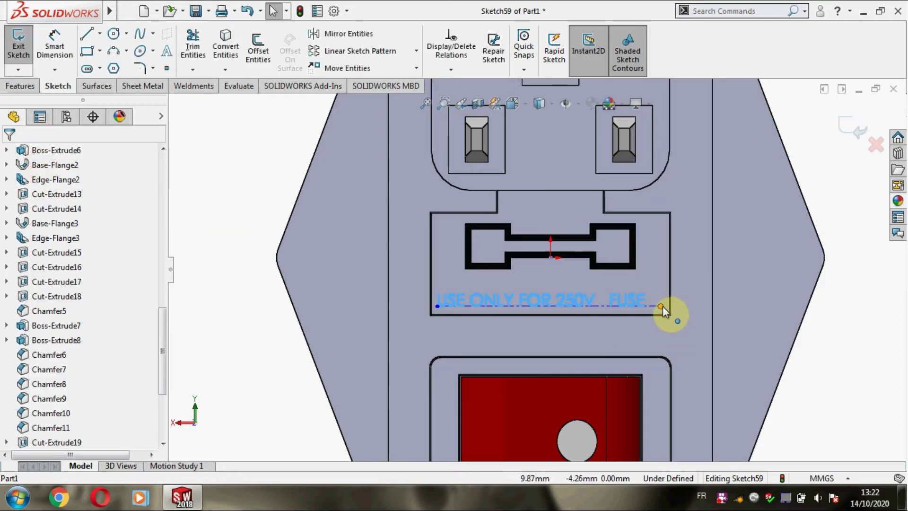
Stretch the end of the text's line just past FUSE.
{"action": "left_click", "coordinate": [661, 307]}
{"action": "left_click_drag", "start_coordinate": [645, 308], "coordinate": [649, 309]}
{"action": "scroll", "coordinate": [648, 307], "scroll_direction": "down", "scroll_amount": 1}
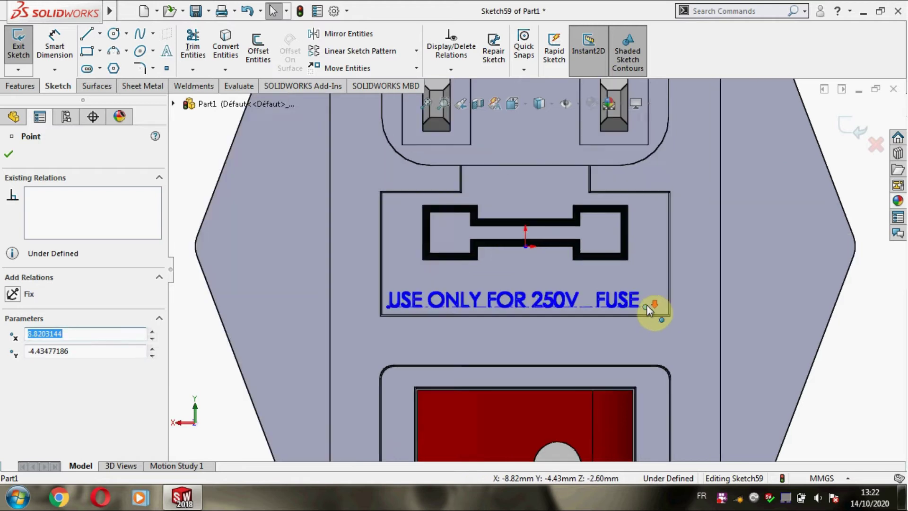
{"action": "scroll", "coordinate": [646, 305], "scroll_direction": "down", "scroll_amount": 3}
{"action": "scroll", "coordinate": [460, 313], "scroll_direction": "up", "scroll_amount": 2}
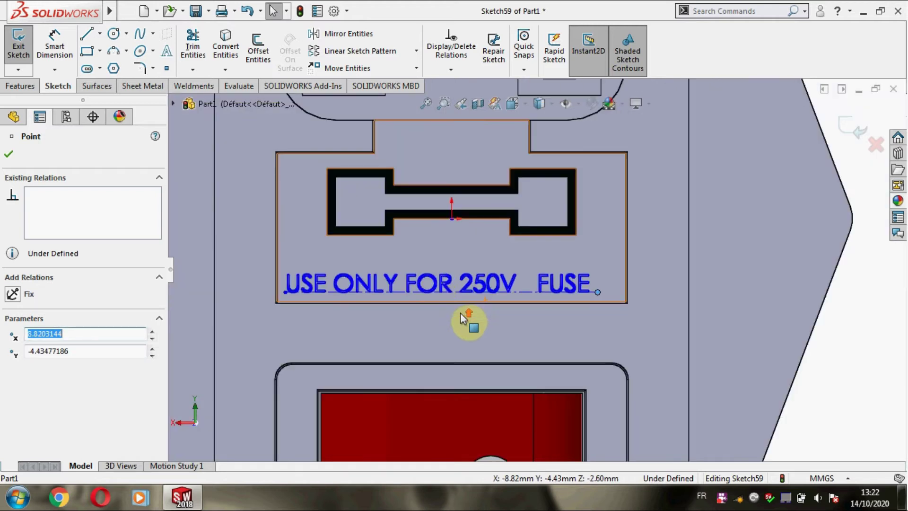
Draw a vertical centreline from the origin down to the text baseline.
{"action": "left_click", "coordinate": [100, 35]}
{"action": "left_click", "coordinate": [121, 63]}
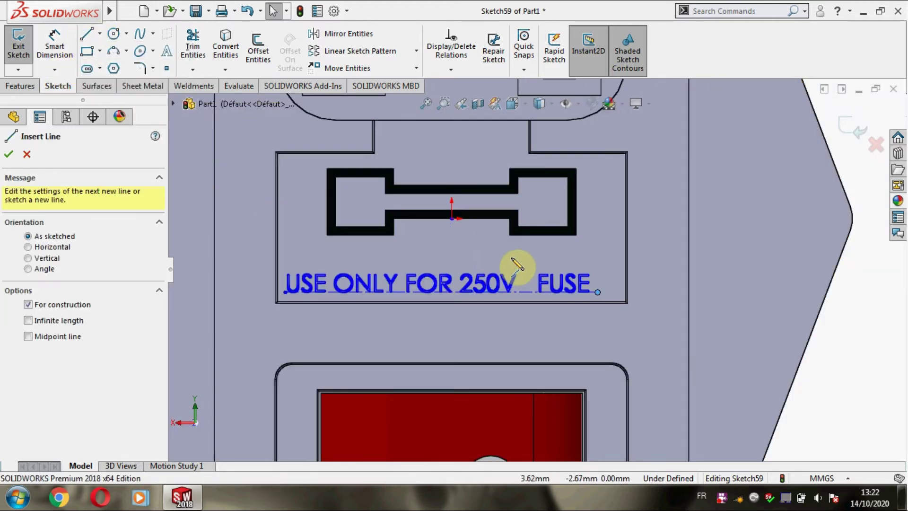
{"action": "left_click", "coordinate": [455, 225]}
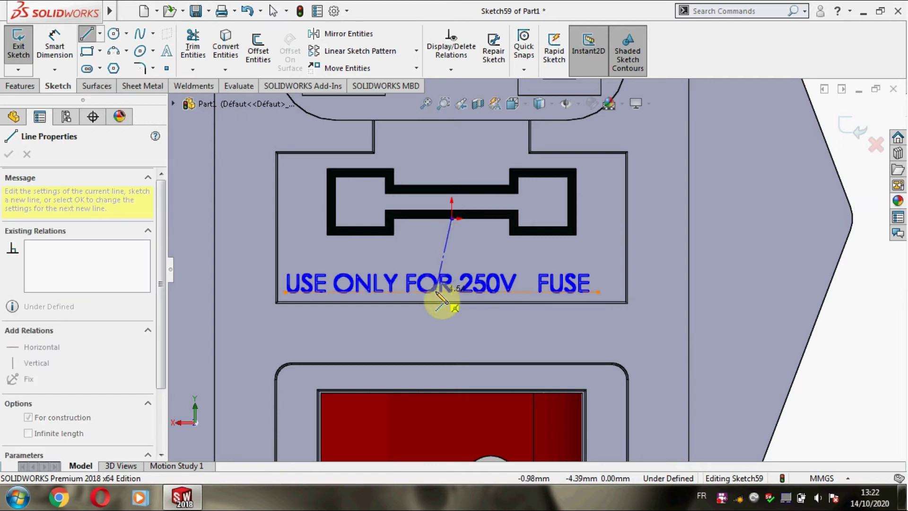
{"action": "left_click", "coordinate": [441, 292]}
{"action": "key", "text": "Escape"}
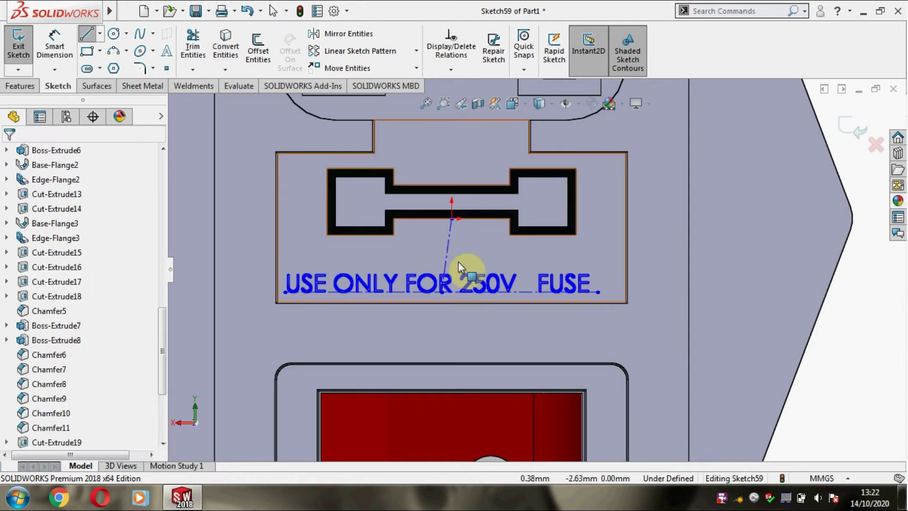
{"action": "left_click", "coordinate": [448, 252]}
{"action": "left_click", "coordinate": [509, 192]}
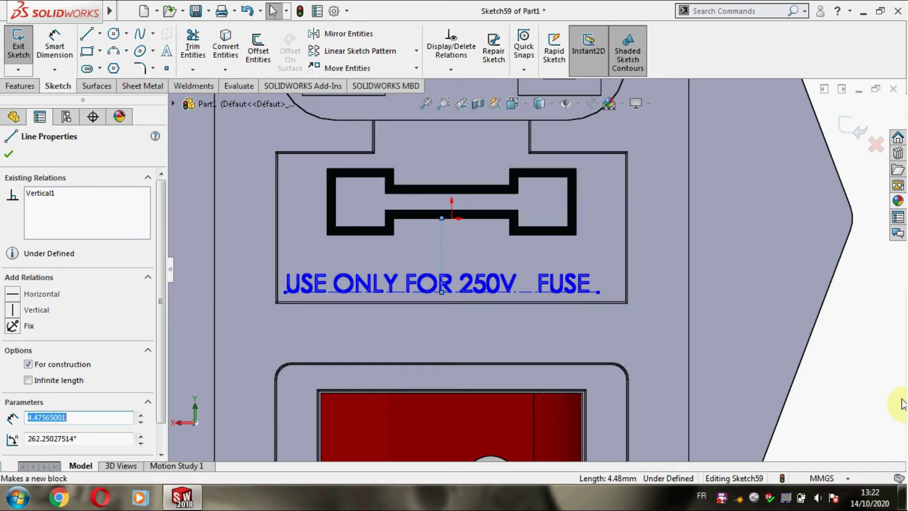
Make the centreline's top end coincident with the origin to fully define the text sketch.
{"action": "left_click", "coordinate": [865, 384]}
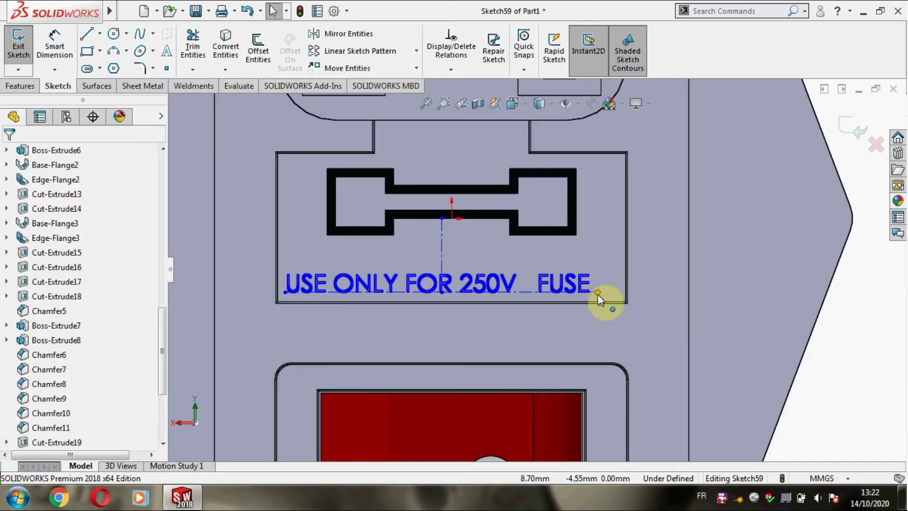
{"action": "left_click", "coordinate": [442, 217]}
{"action": "left_click", "coordinate": [452, 217], "text": "ctrl"}
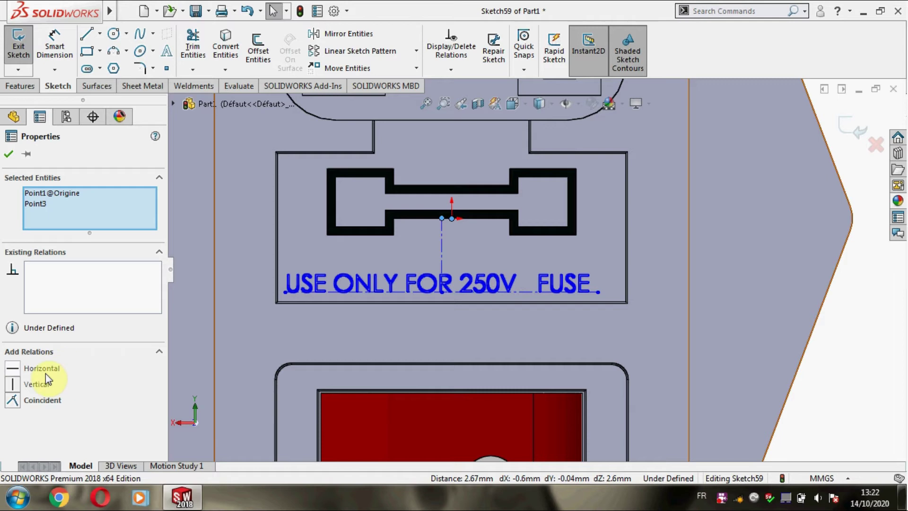
{"action": "left_click", "coordinate": [13, 399]}
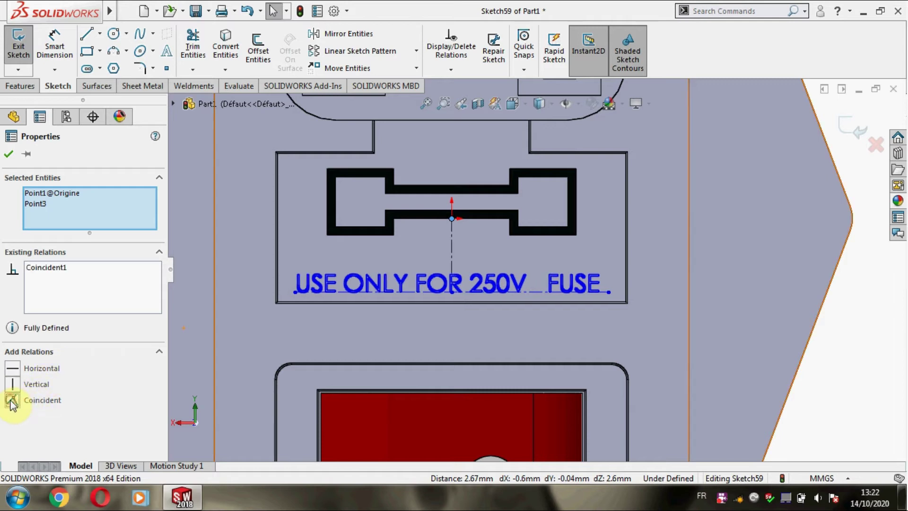
{"action": "left_click", "coordinate": [9, 155]}
{"action": "scroll", "coordinate": [823, 355], "scroll_direction": "up", "scroll_amount": 2}
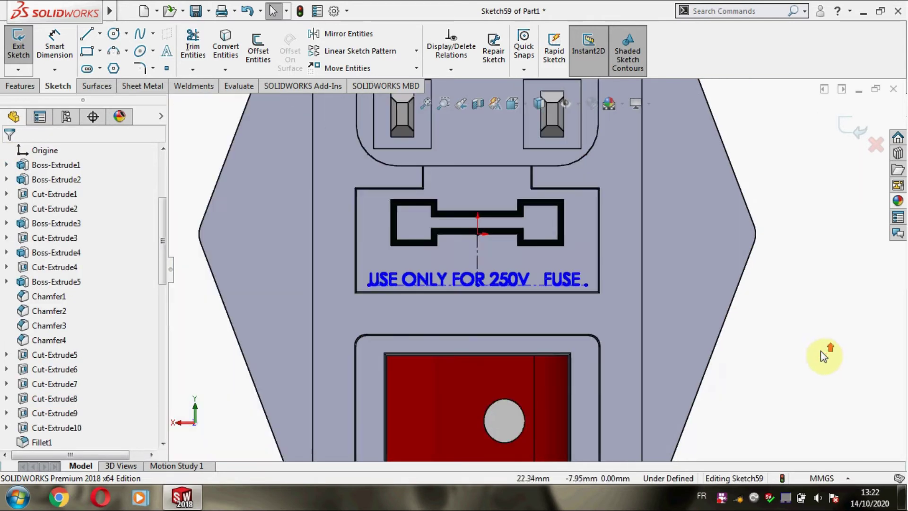
{"action": "scroll", "coordinate": [468, 308], "scroll_direction": "down", "scroll_amount": 3}
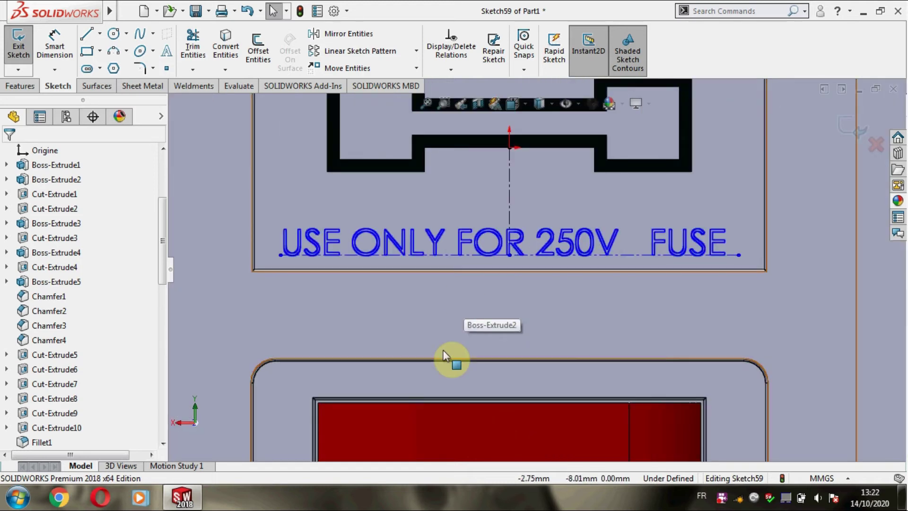
{"action": "scroll", "coordinate": [442, 350], "scroll_direction": "up", "scroll_amount": 3}
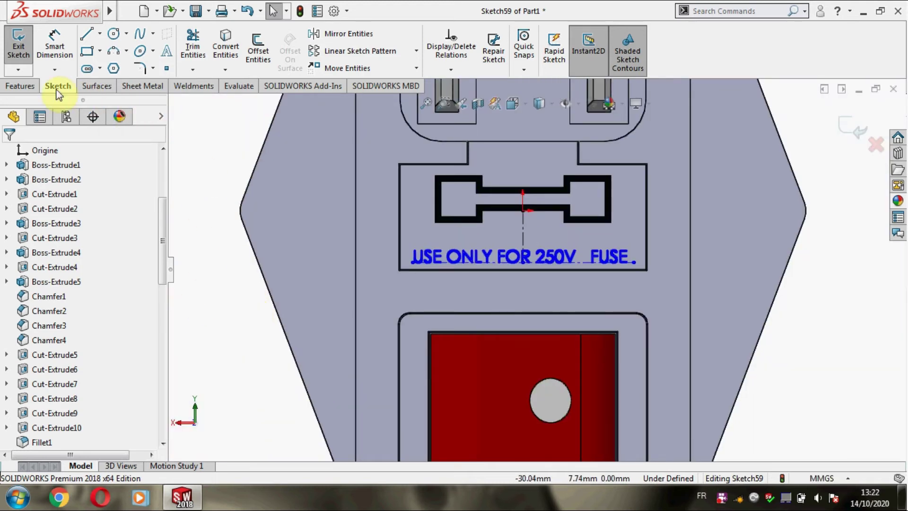
Extrude-cut the label text sketch Blind 0.10 mm deep, creating Cut-Extrude22.
{"action": "left_click", "coordinate": [22, 86]}
{"action": "left_click", "coordinate": [203, 47]}
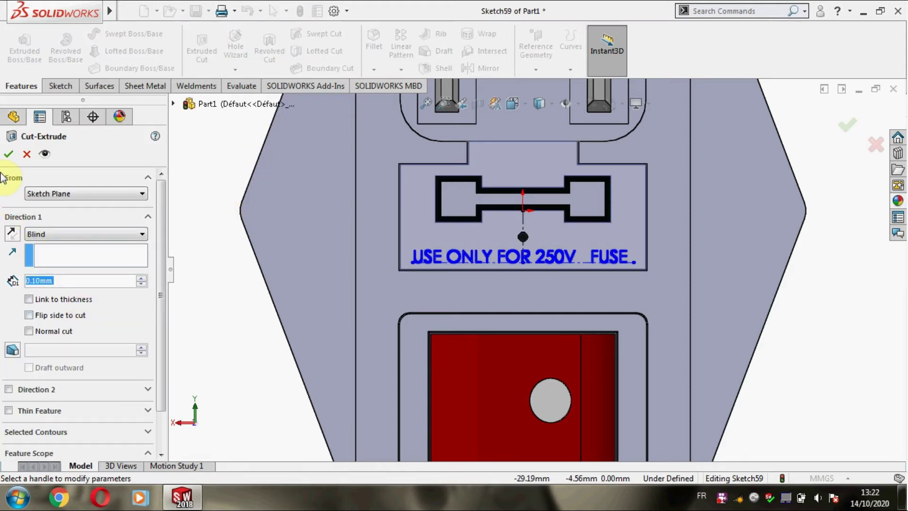
{"action": "left_click", "coordinate": [6, 155]}
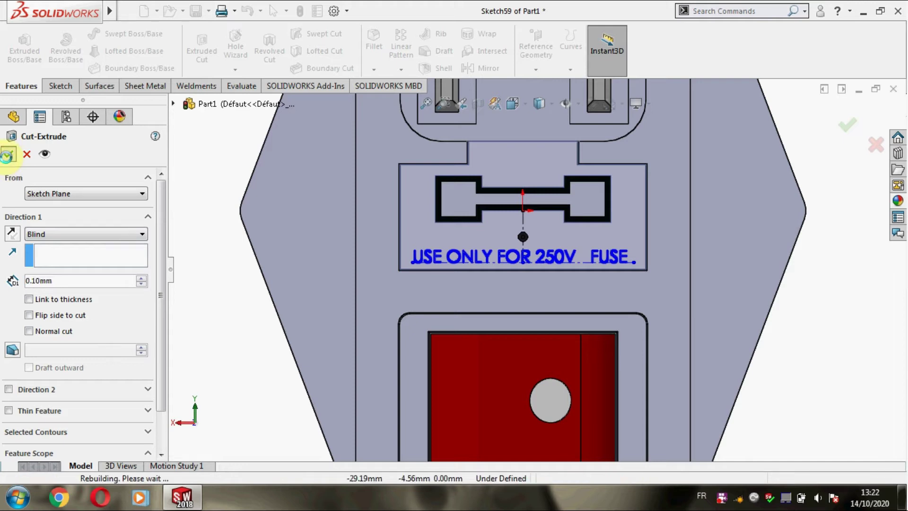
{"action": "scroll", "coordinate": [132, 364], "scroll_direction": "down", "scroll_amount": 1}
{"action": "scroll", "coordinate": [85, 397], "scroll_direction": "down", "scroll_amount": 3}
{"action": "scroll", "coordinate": [61, 425], "scroll_direction": "down", "scroll_amount": 4}
{"action": "scroll", "coordinate": [64, 436], "scroll_direction": "down", "scroll_amount": 5}
{"action": "scroll", "coordinate": [66, 434], "scroll_direction": "down", "scroll_amount": 3}
{"action": "left_click_drag", "start_coordinate": [64, 451], "coordinate": [33, 450]}
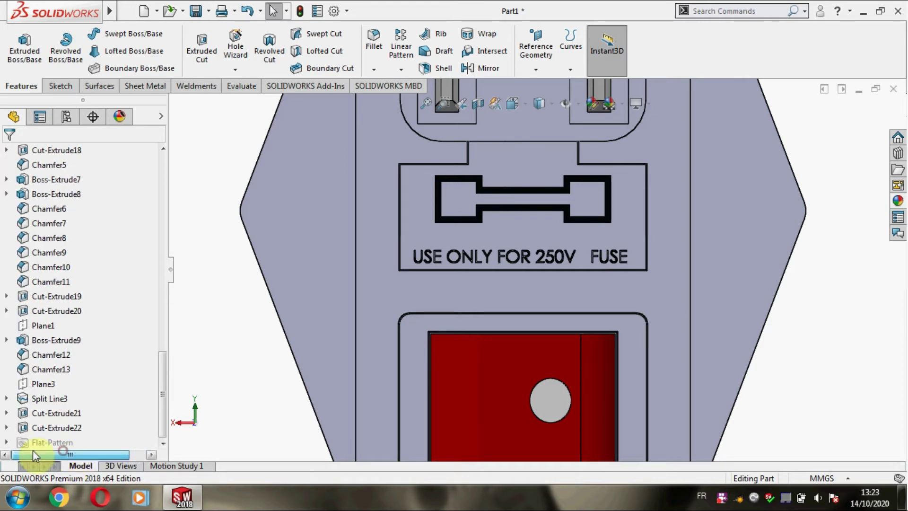
Give Cut-Extrude22 a black appearance and zoom to fit the whole part.
{"action": "right_click", "coordinate": [50, 429]}
{"action": "left_click", "coordinate": [117, 231]}
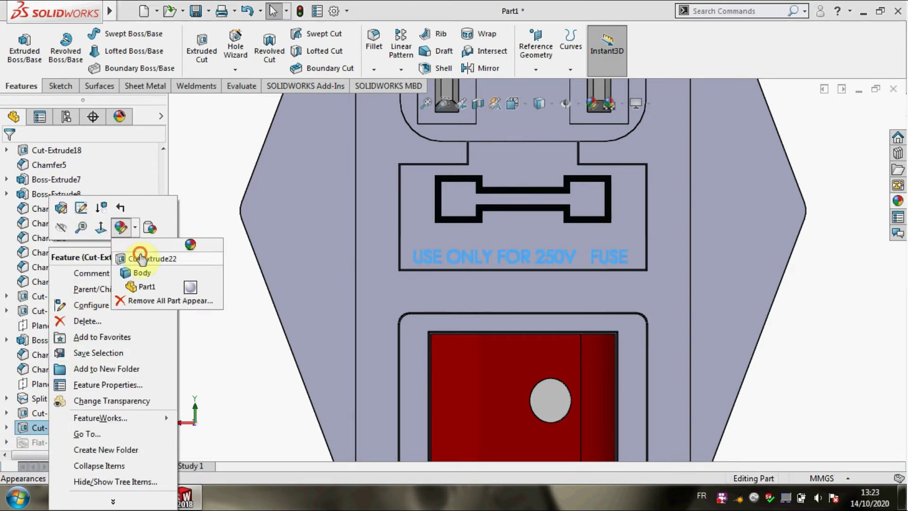
{"action": "left_click", "coordinate": [141, 258]}
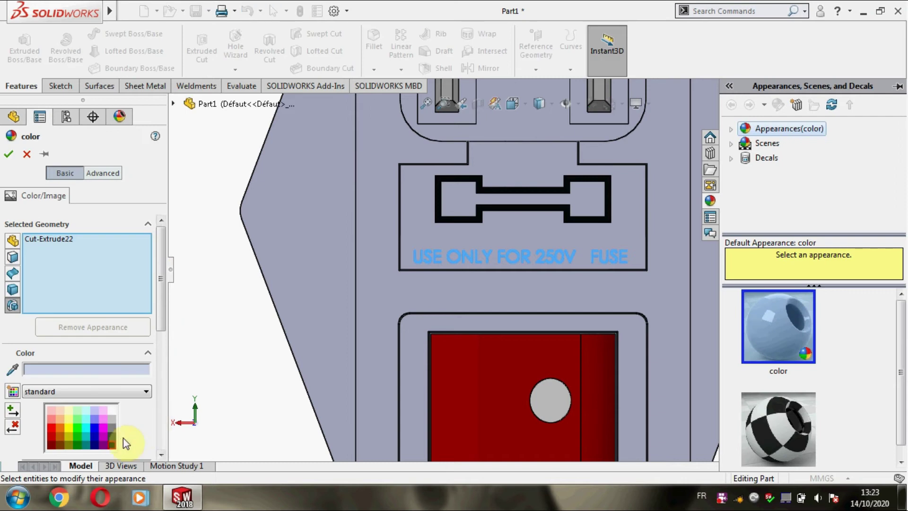
{"action": "left_click", "coordinate": [113, 445]}
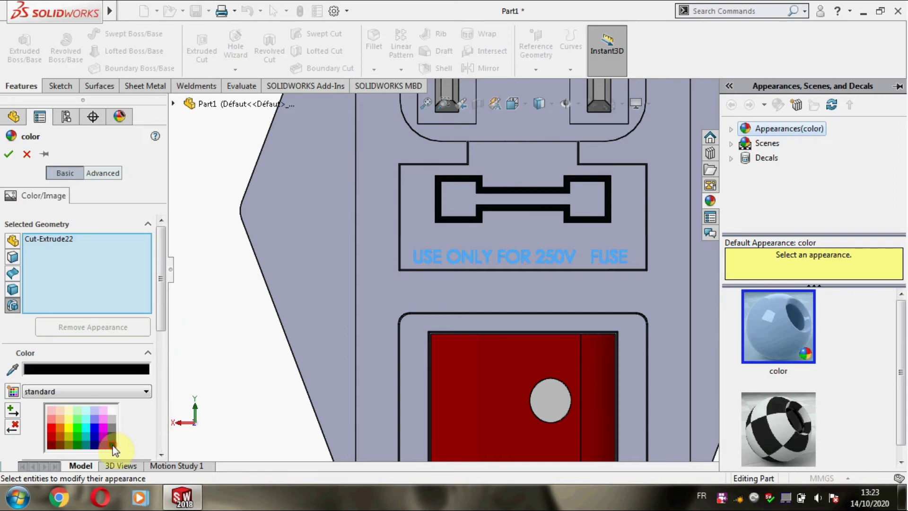
{"action": "left_click", "coordinate": [9, 154]}
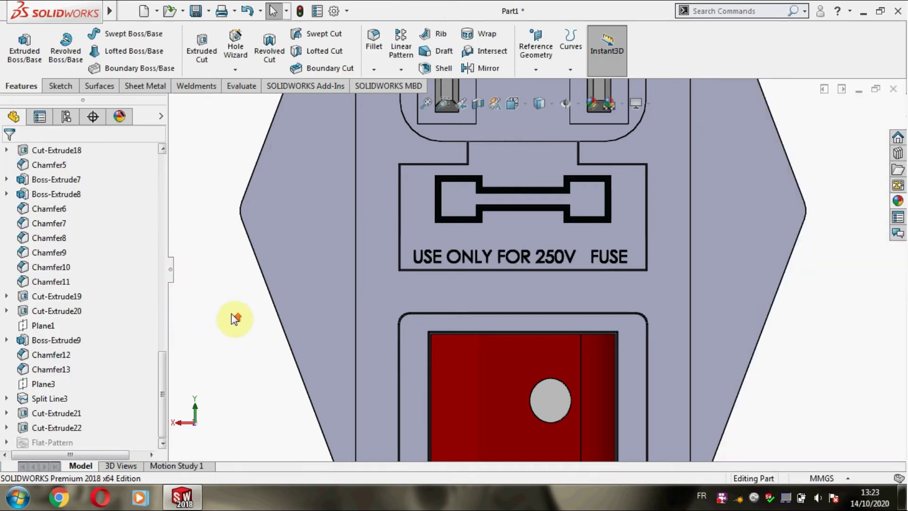
{"action": "key", "text": "f"}
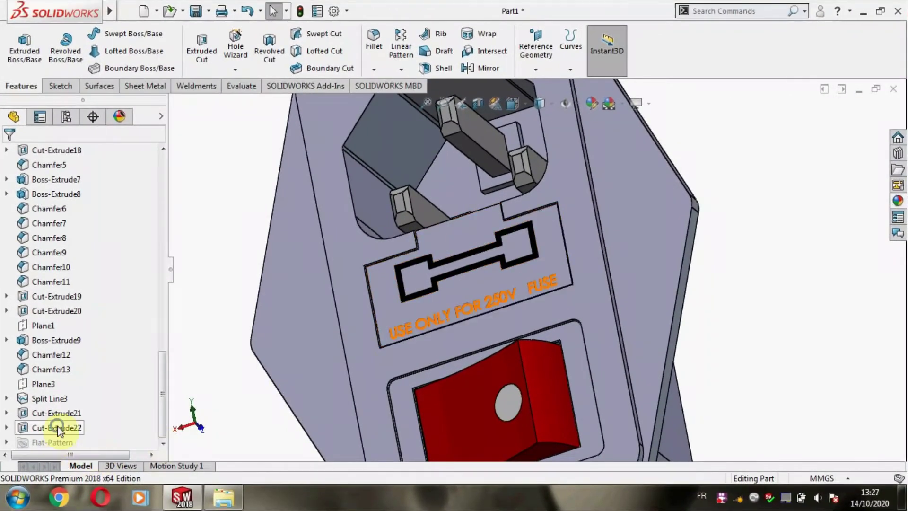
In Cut-Extrude22's sketch, move the fuse text baseline slightly lower on the panel.
{"action": "right_click", "coordinate": [58, 426]}
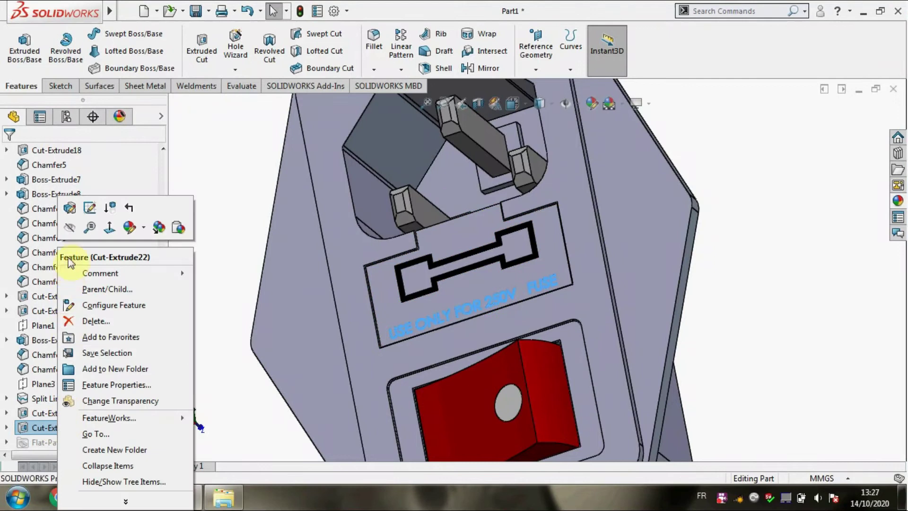
{"action": "left_click", "coordinate": [90, 208]}
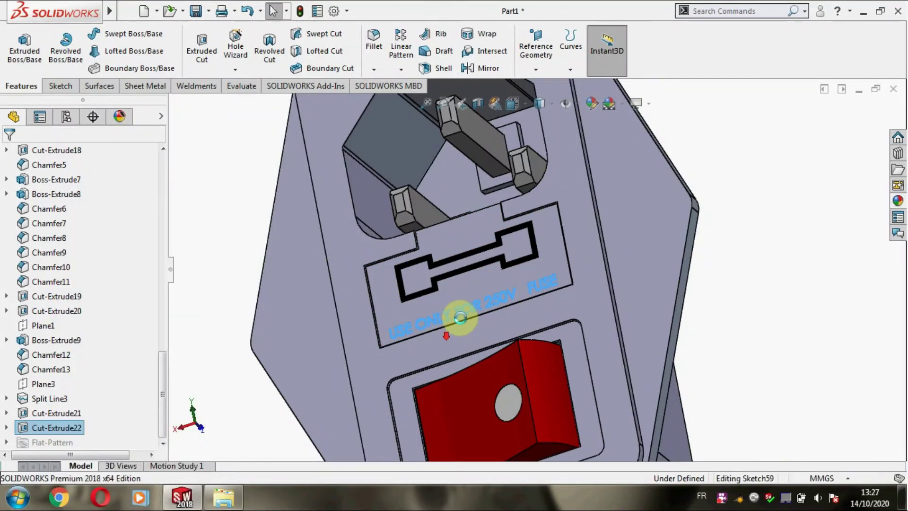
{"action": "scroll", "coordinate": [467, 307], "scroll_direction": "down", "scroll_amount": 2}
{"action": "scroll", "coordinate": [467, 307], "scroll_direction": "down", "scroll_amount": 2}
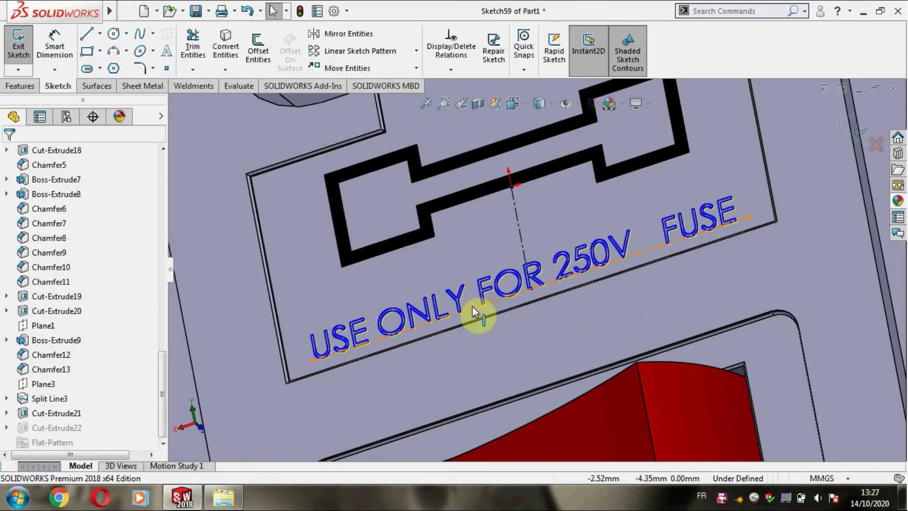
{"action": "left_click", "coordinate": [472, 306]}
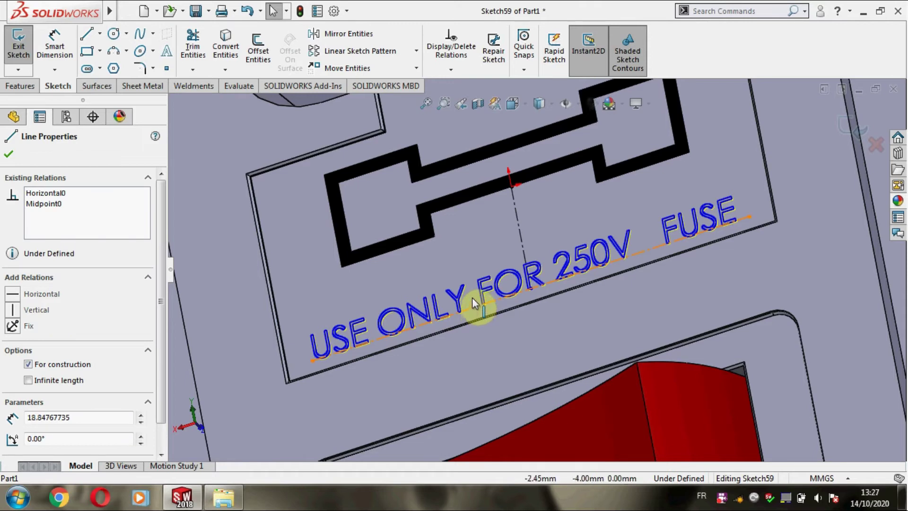
{"action": "left_click", "coordinate": [472, 293]}
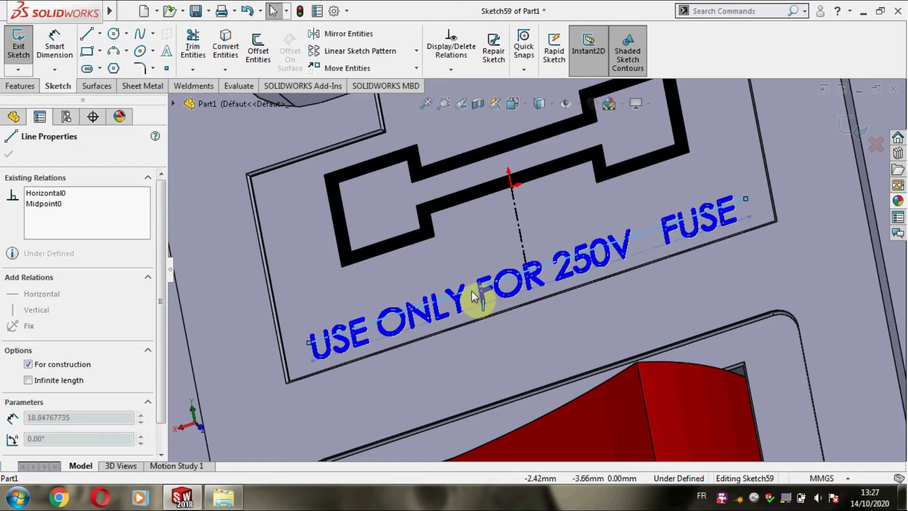
{"action": "left_click_drag", "start_coordinate": [472, 296], "coordinate": [472, 298]}
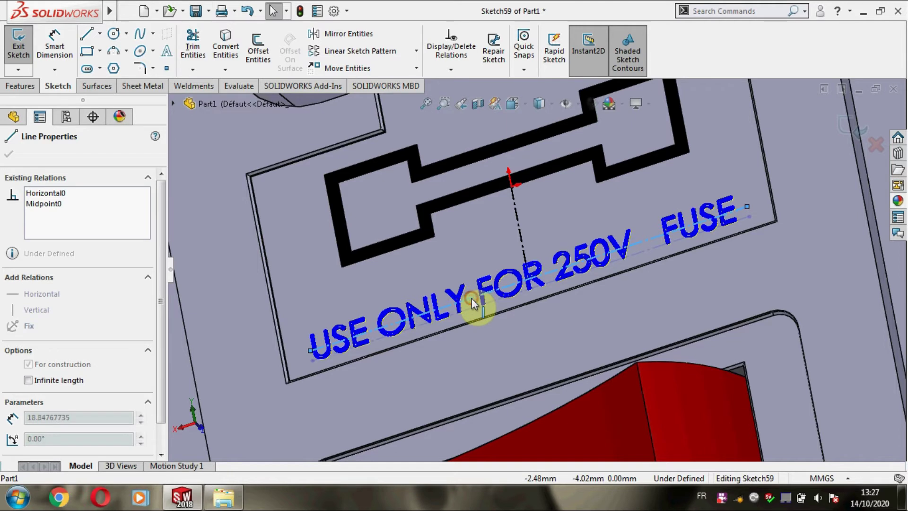
{"action": "left_click", "coordinate": [472, 298]}
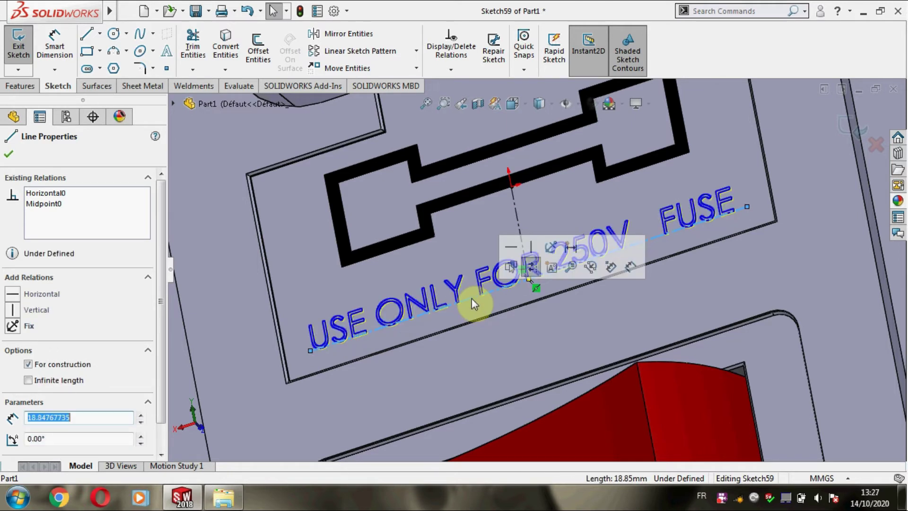
Close the line properties and exit the sketch so the engraved label rebuilds.
{"action": "scroll", "coordinate": [472, 298], "scroll_direction": "up", "scroll_amount": 2}
{"action": "scroll", "coordinate": [472, 297], "scroll_direction": "up", "scroll_amount": 2}
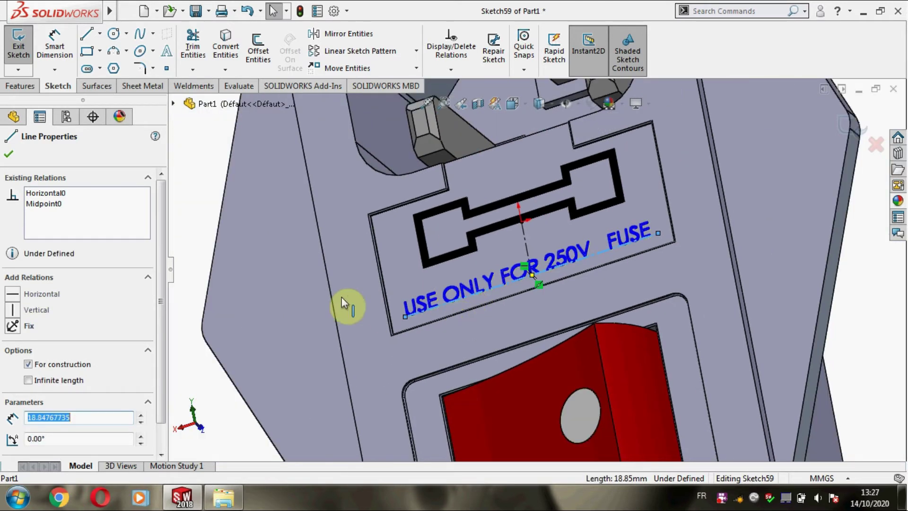
{"action": "left_click", "coordinate": [9, 156]}
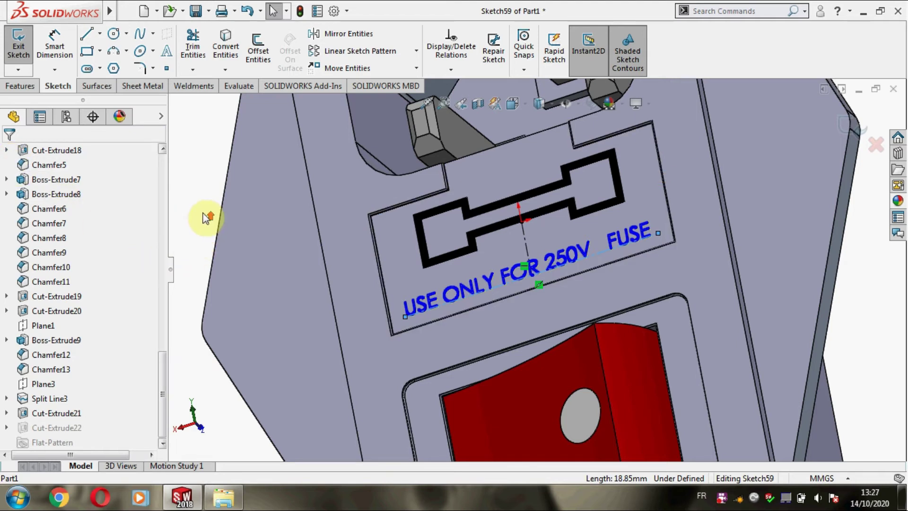
{"action": "key", "text": "z"}
{"action": "left_click", "coordinate": [838, 128]}
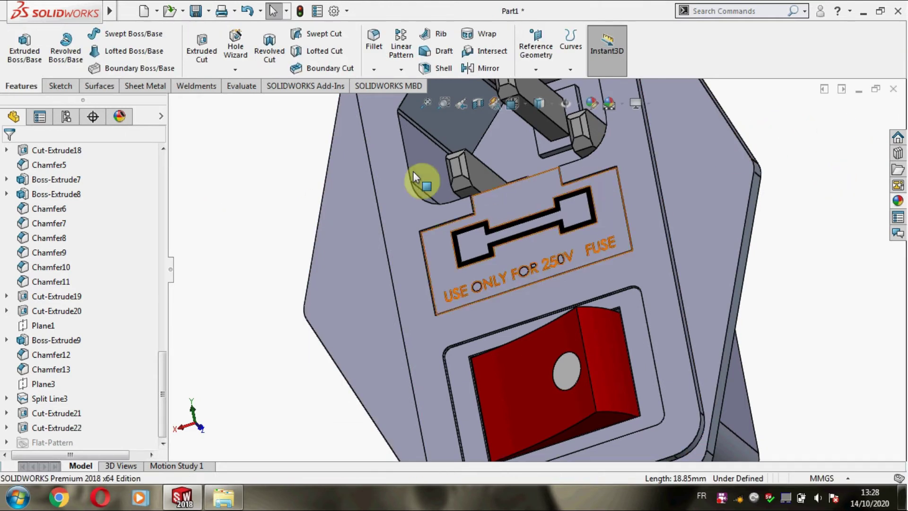
Create ISO M3 flat-head countersunk Through All holes on the right and left flanges.
{"action": "left_click", "coordinate": [230, 57]}
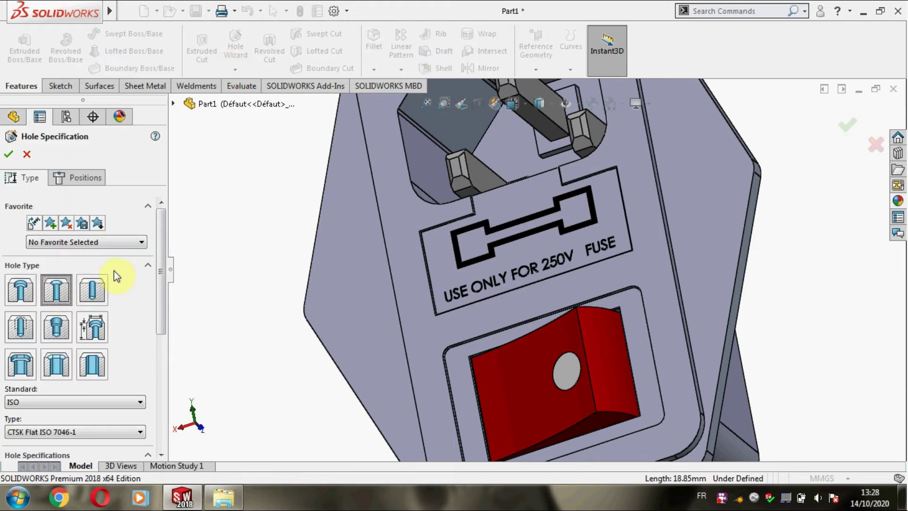
{"action": "left_click_drag", "start_coordinate": [160, 270], "coordinate": [160, 352]}
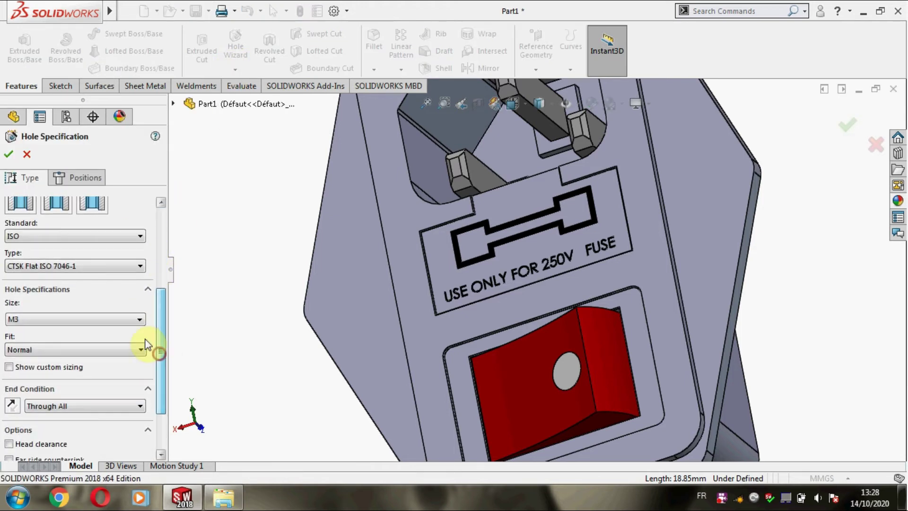
{"action": "left_click", "coordinate": [120, 319]}
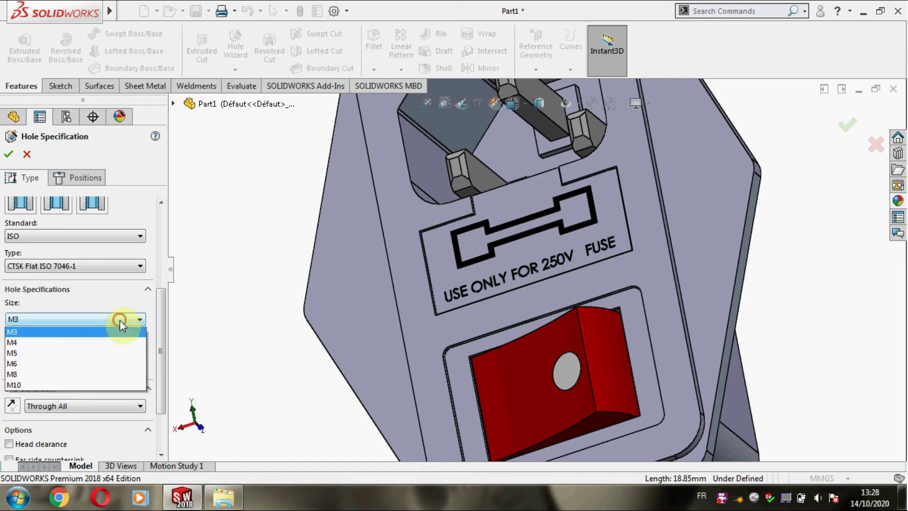
{"action": "left_click", "coordinate": [120, 320]}
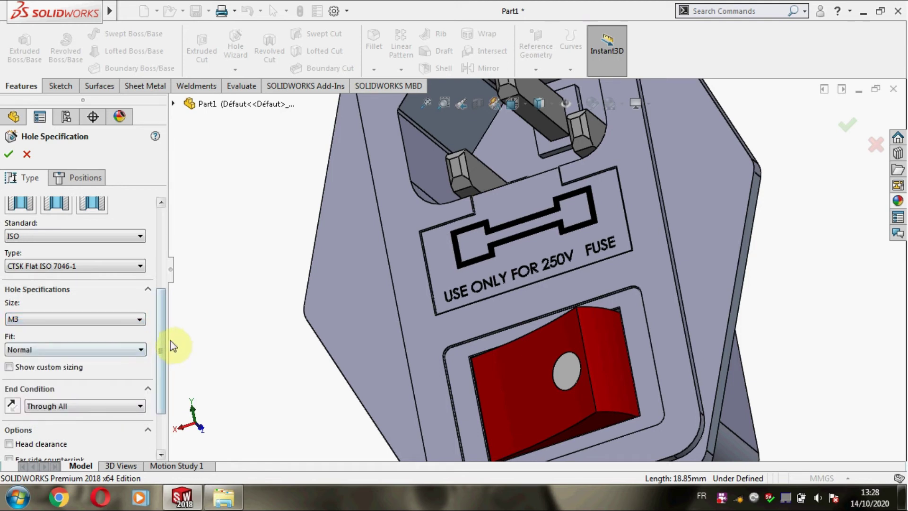
{"action": "left_click", "coordinate": [86, 178]}
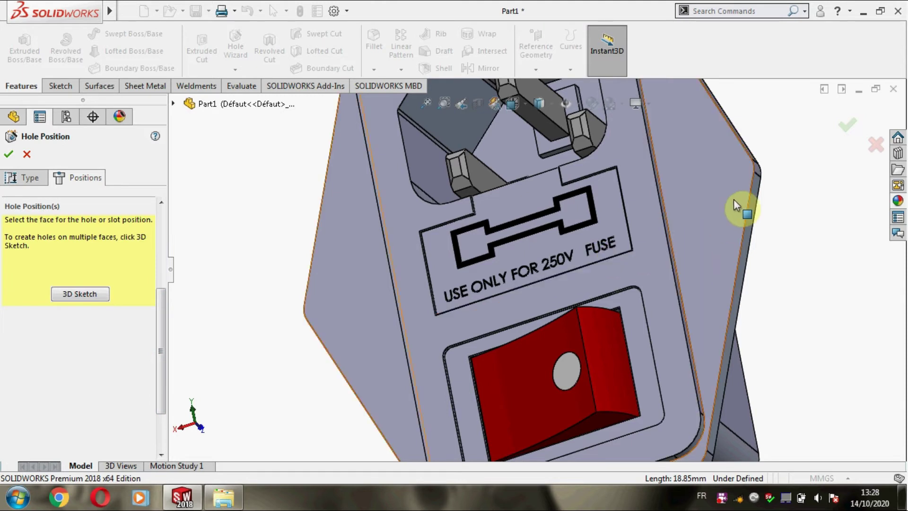
{"action": "scroll", "coordinate": [740, 174], "scroll_direction": "down", "scroll_amount": 2}
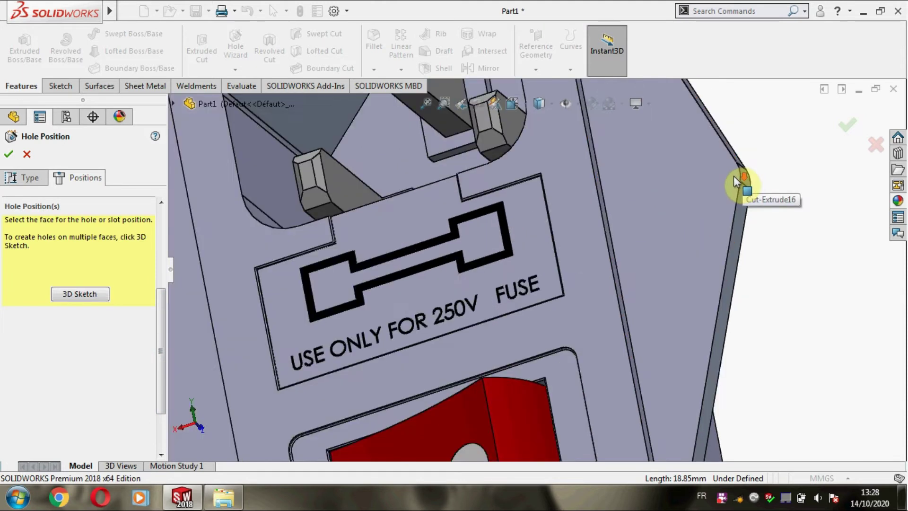
{"action": "left_click", "coordinate": [682, 186]}
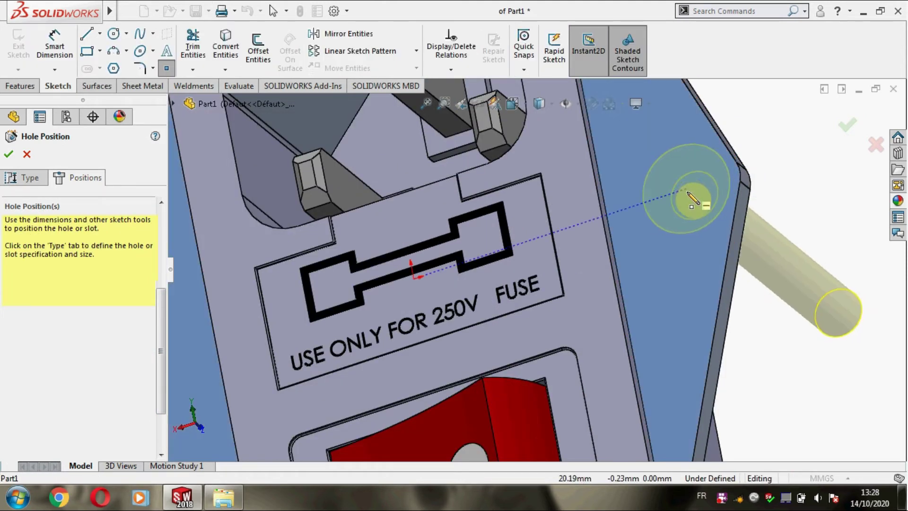
{"action": "key", "text": "Escape"}
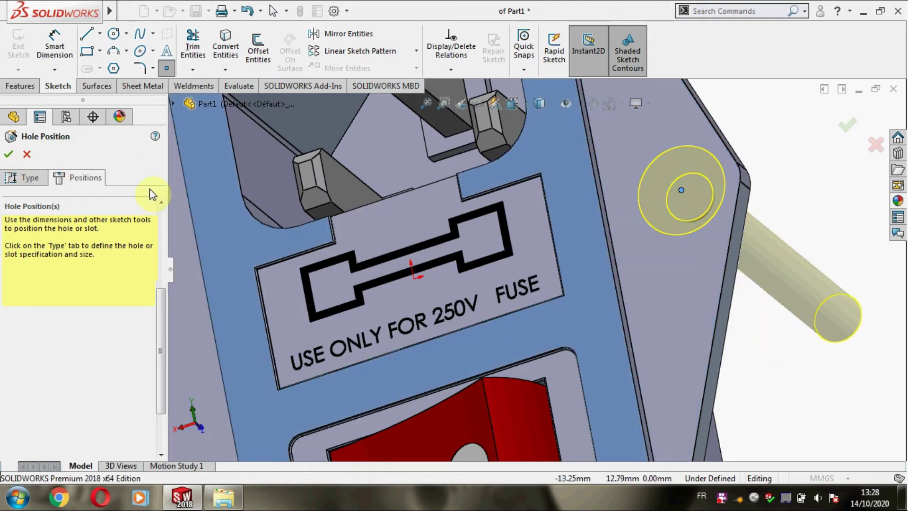
{"action": "key", "text": "z"}
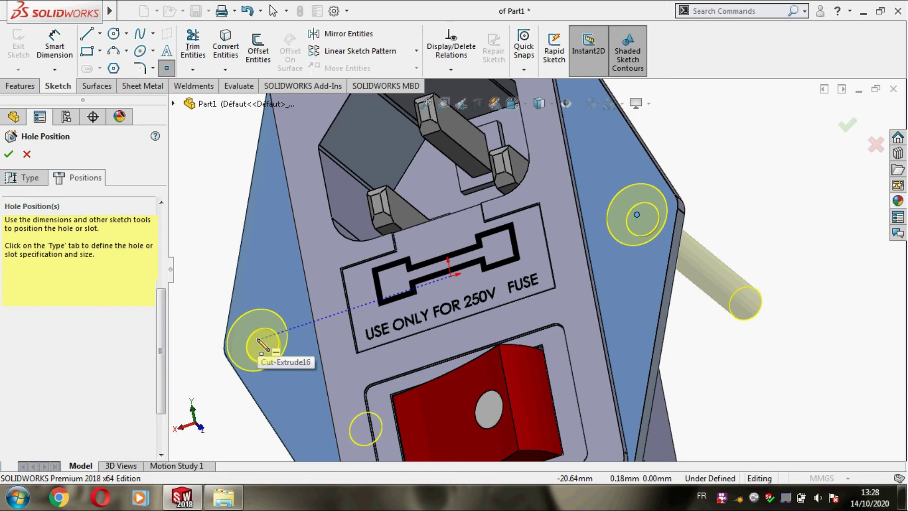
{"action": "left_click", "coordinate": [271, 336]}
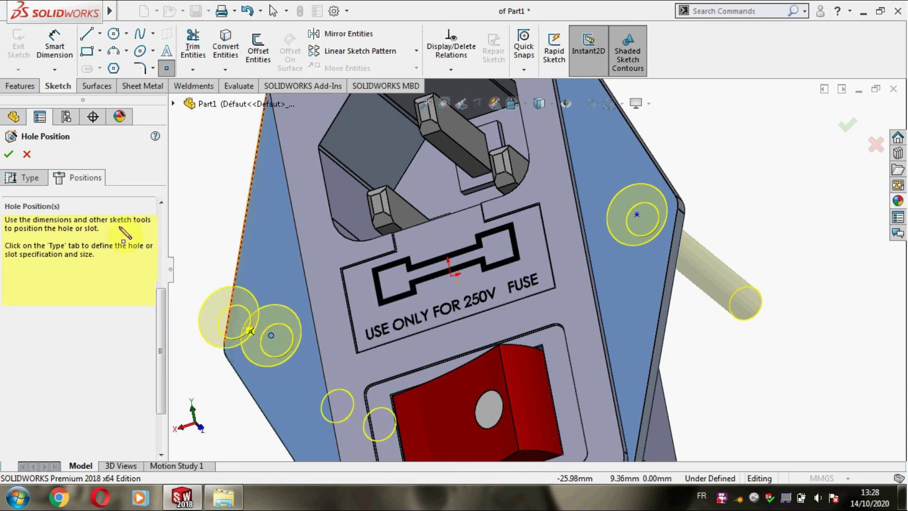
{"action": "left_click", "coordinate": [8, 153]}
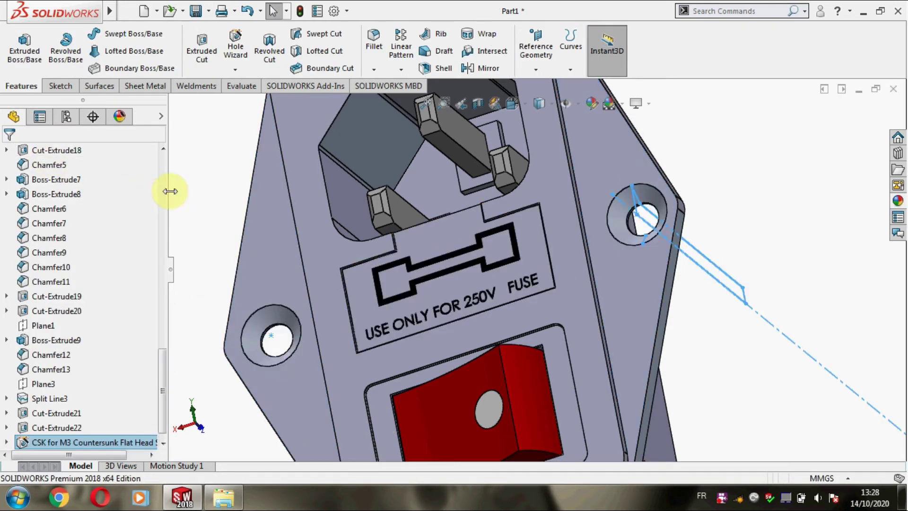
Reopen the countersunk hole feature for editing and return to its hole positions.
{"action": "right_click", "coordinate": [105, 442]}
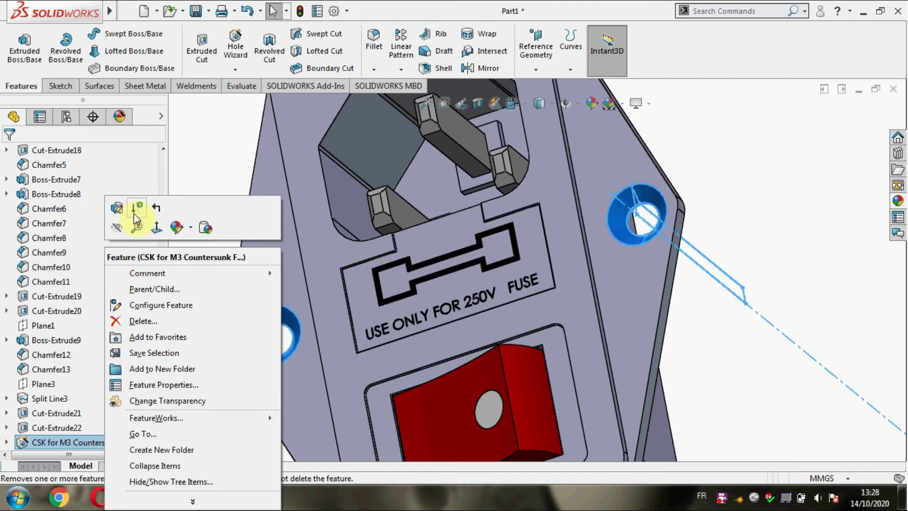
{"action": "left_click", "coordinate": [216, 158]}
{"action": "scroll", "coordinate": [126, 399], "scroll_direction": "down", "scroll_amount": 1}
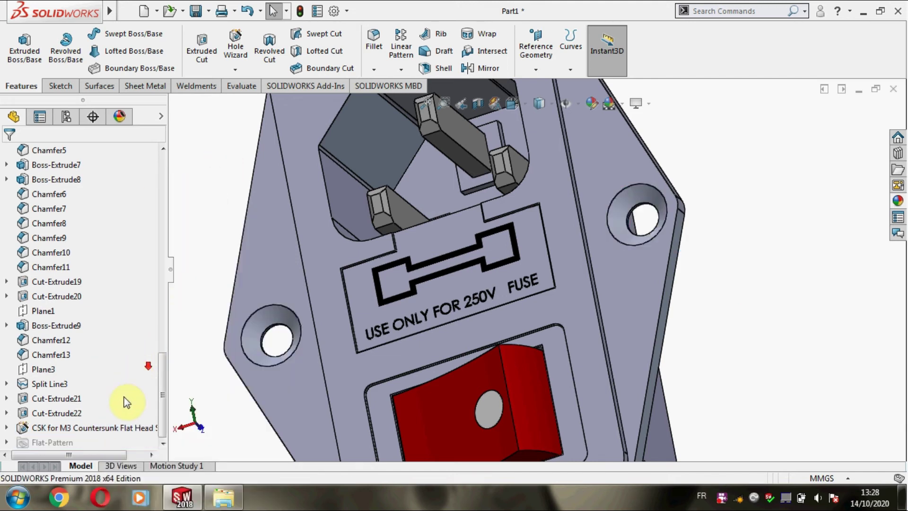
{"action": "right_click", "coordinate": [122, 427]}
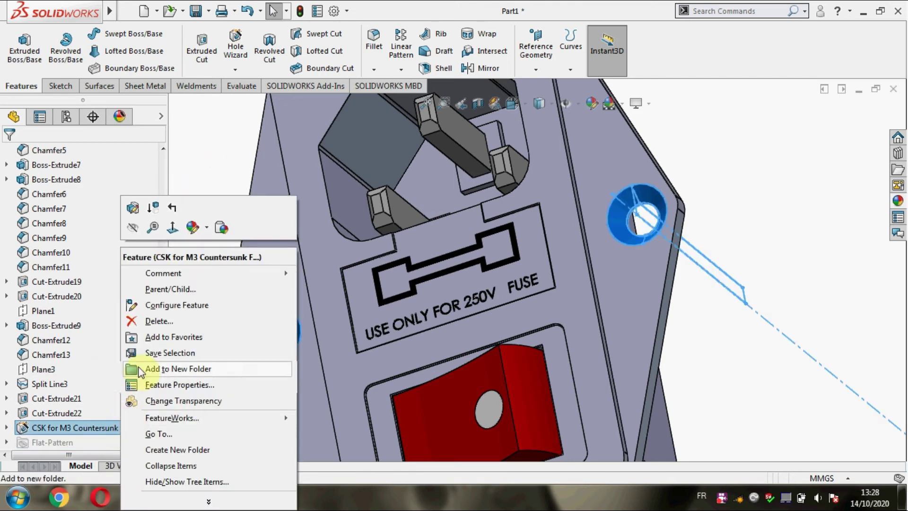
{"action": "left_click", "coordinate": [134, 208]}
{"action": "left_click", "coordinate": [83, 180]}
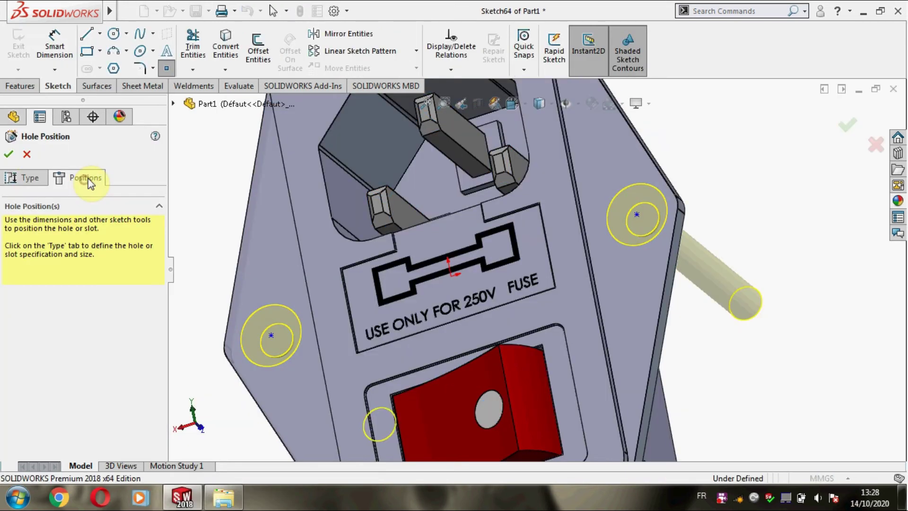
Dimension the right hole centre 5.2 mm from the plate edge.
{"action": "left_click", "coordinate": [54, 47]}
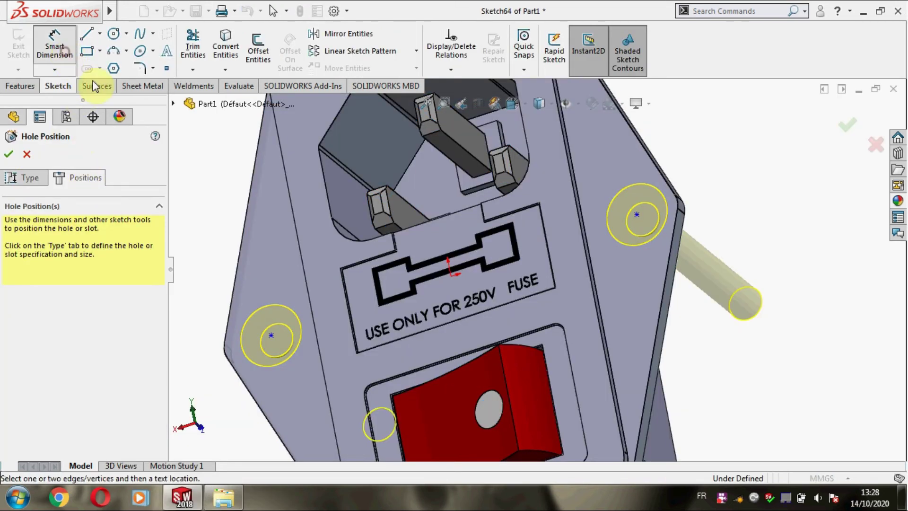
{"action": "left_click", "coordinate": [590, 252]}
{"action": "left_click", "coordinate": [637, 215]}
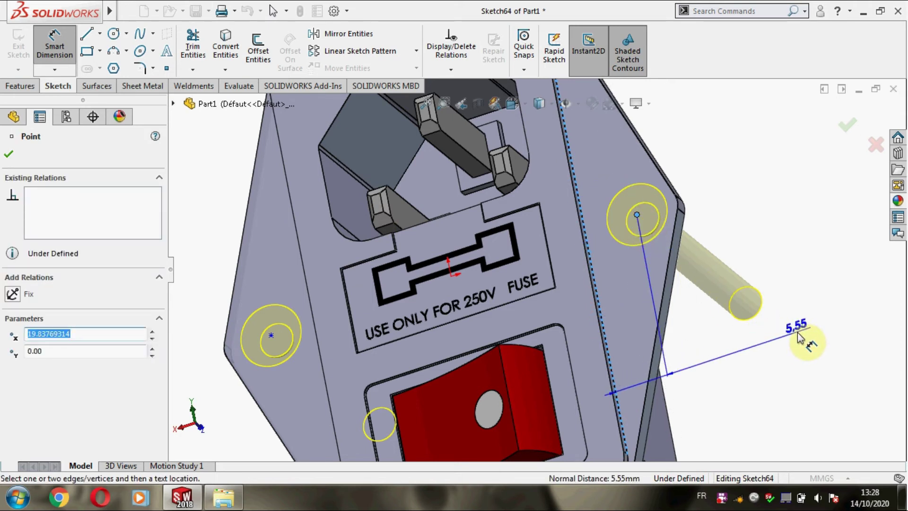
{"action": "left_click", "coordinate": [797, 332]}
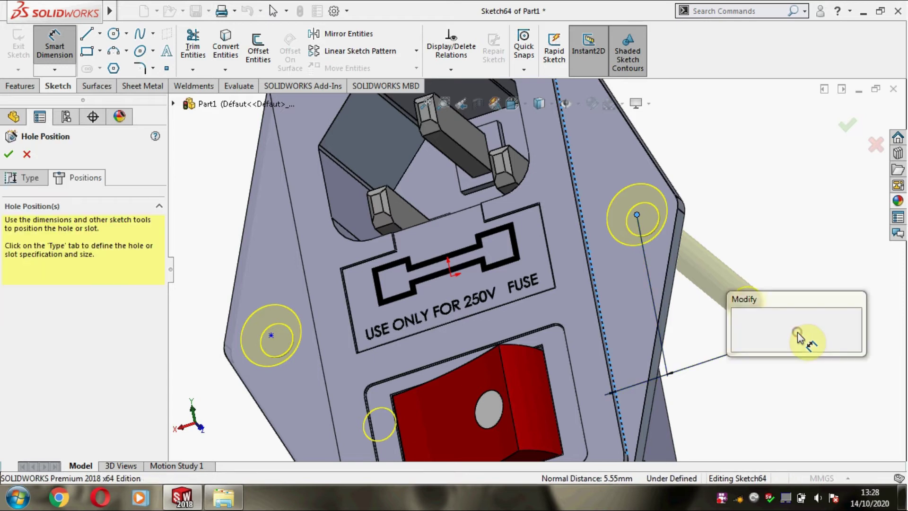
{"action": "type", "text": "5.2"}
{"action": "key", "text": "Return"}
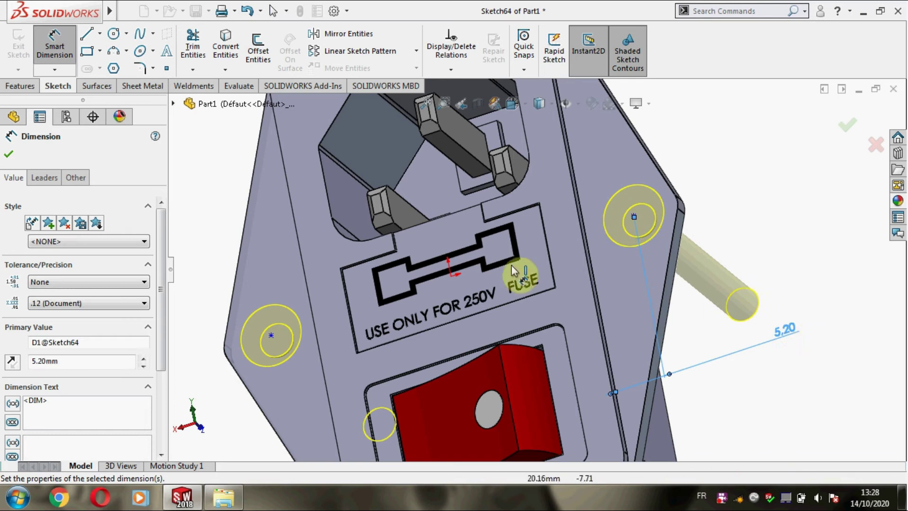
Dimension the left hole centre 5.2 mm from the part's side edge.
{"action": "scroll", "coordinate": [276, 273], "scroll_direction": "down", "scroll_amount": 2}
{"action": "mouse_move", "coordinate": [243, 237]}
{"action": "middle_mouse_down"}
{"action": "mouse_move", "coordinate": [256, 226]}
{"action": "mouse_move", "coordinate": [270, 229]}
{"action": "mouse_move", "coordinate": [264, 238]}
{"action": "mouse_move", "coordinate": [313, 279]}
{"action": "middle_mouse_up"}
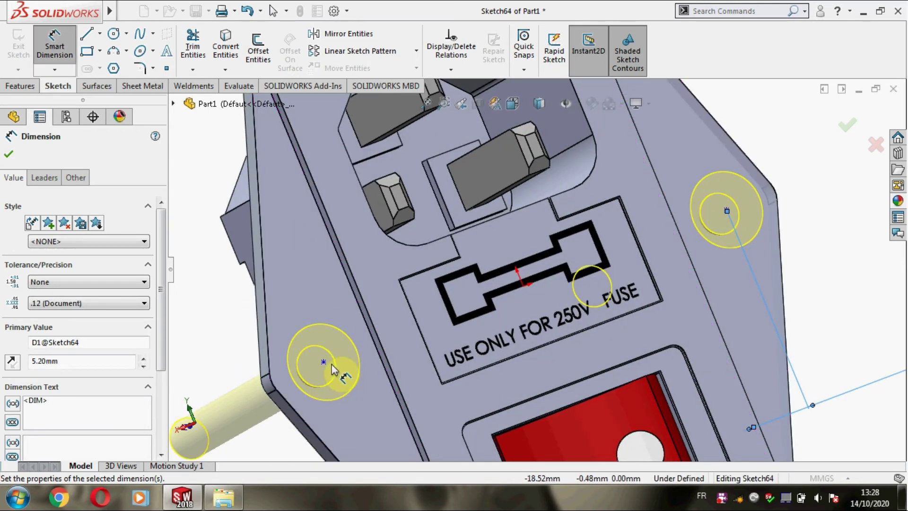
{"action": "left_click", "coordinate": [326, 361]}
{"action": "left_click", "coordinate": [377, 346]}
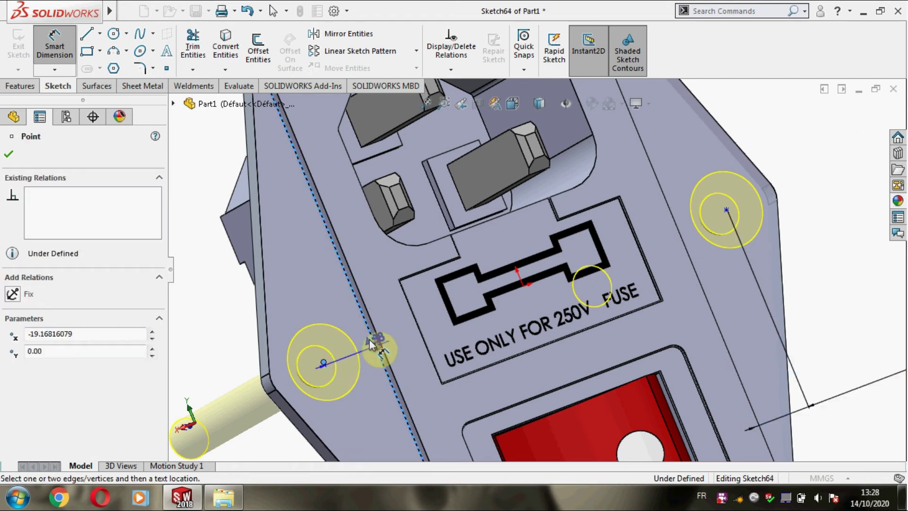
{"action": "left_click", "coordinate": [214, 283]}
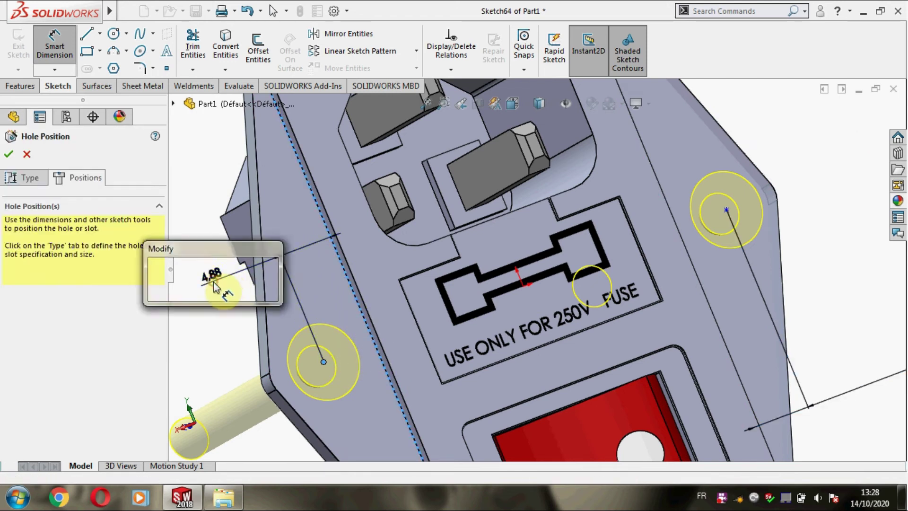
{"action": "type", "text": "5.2"}
{"action": "key", "text": "Return"}
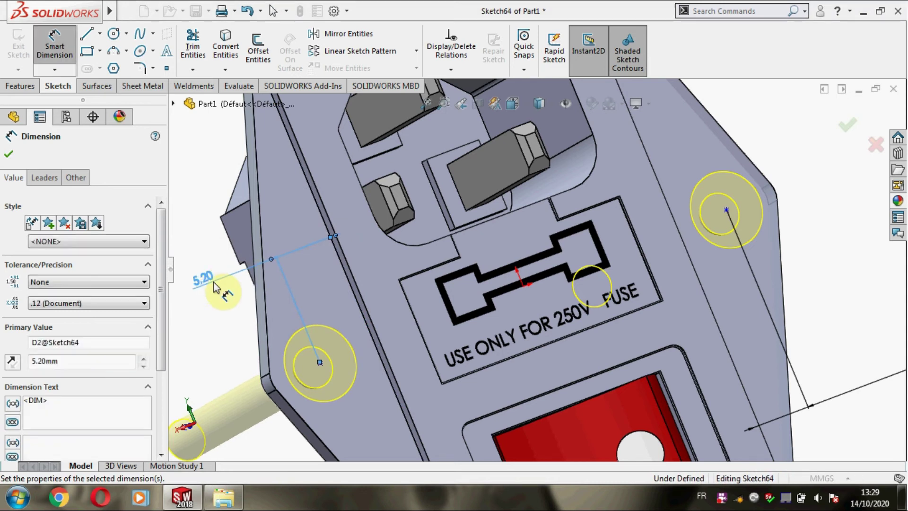
{"action": "left_click", "coordinate": [13, 153]}
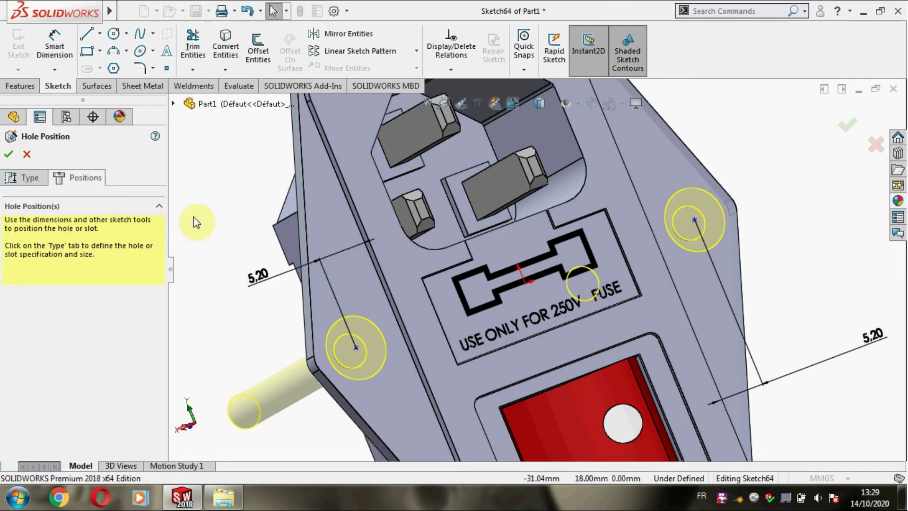
Complete the M3 countersunk holes and turn the part toward the socket recess face.
{"action": "left_click", "coordinate": [10, 156]}
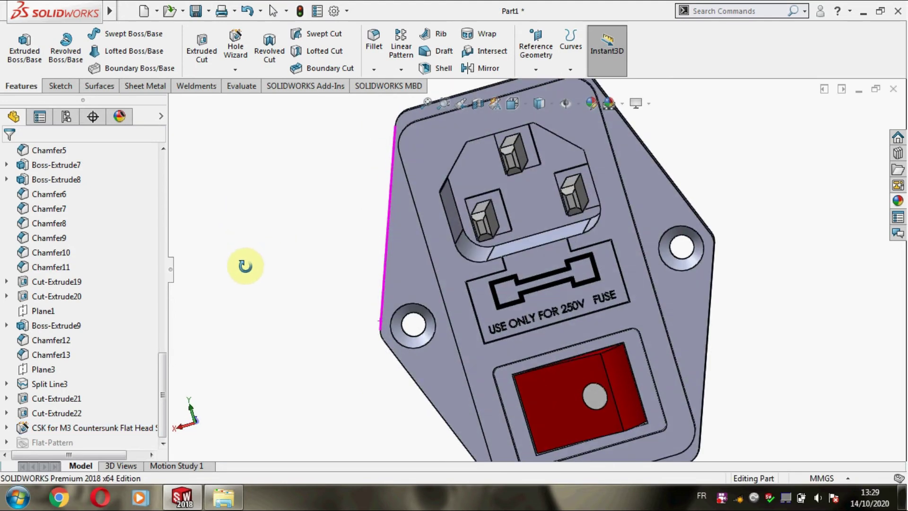
{"action": "mouse_move", "coordinate": [644, 262]}
{"action": "middle_mouse_down"}
{"action": "mouse_move", "coordinate": [677, 259]}
{"action": "mouse_move", "coordinate": [665, 299]}
{"action": "mouse_move", "coordinate": [634, 289]}
{"action": "mouse_move", "coordinate": [649, 288]}
{"action": "mouse_move", "coordinate": [685, 243]}
{"action": "mouse_move", "coordinate": [690, 261]}
{"action": "mouse_move", "coordinate": [672, 271]}
{"action": "mouse_move", "coordinate": [654, 257]}
{"action": "mouse_move", "coordinate": [791, 184]}
{"action": "mouse_move", "coordinate": [804, 187]}
{"action": "mouse_move", "coordinate": [782, 233]}
{"action": "mouse_move", "coordinate": [752, 263]}
{"action": "mouse_move", "coordinate": [645, 282]}
{"action": "mouse_move", "coordinate": [608, 324]}
{"action": "mouse_move", "coordinate": [610, 344]}
{"action": "middle_mouse_up"}
{"action": "scroll", "coordinate": [646, 256], "scroll_direction": "down", "scroll_amount": 2}
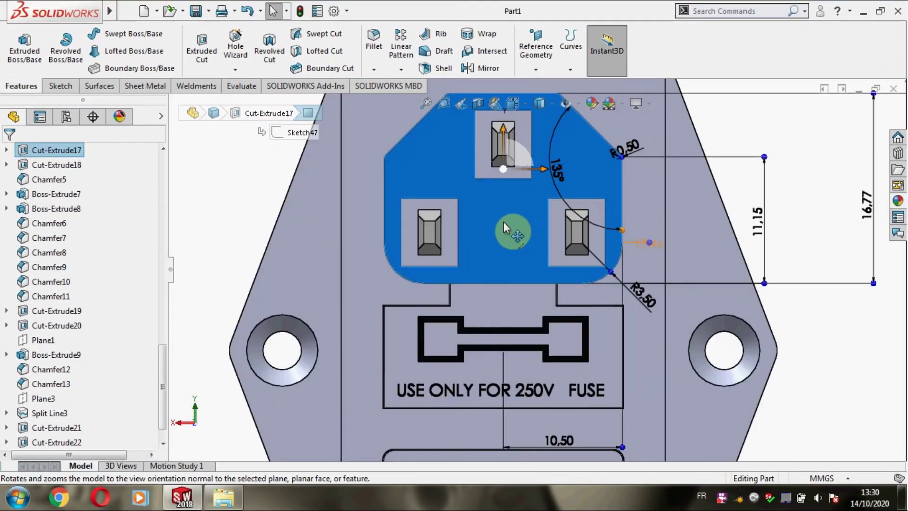
{"action": "right_click", "coordinate": [494, 235]}
Sketch on the socket face a centreline between the two lower pin slots.
{"action": "left_click", "coordinate": [525, 191]}
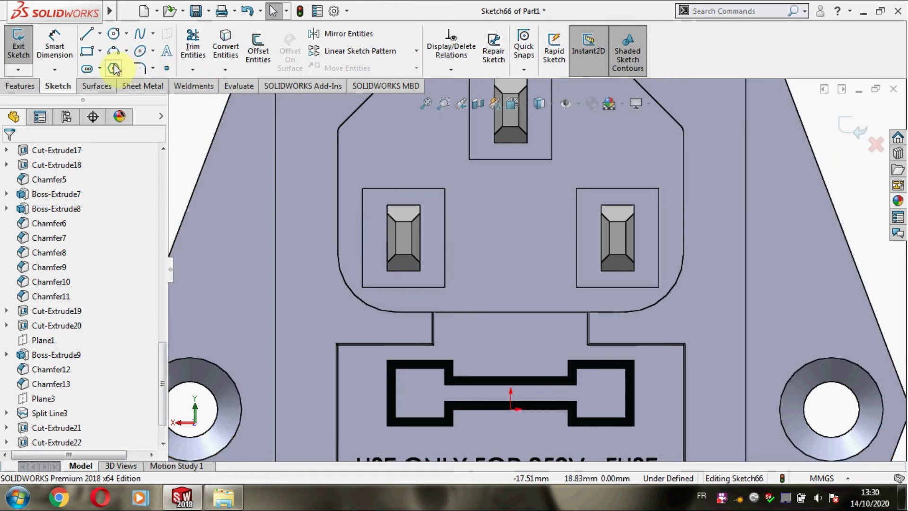
{"action": "left_click", "coordinate": [100, 34]}
{"action": "left_click", "coordinate": [115, 66]}
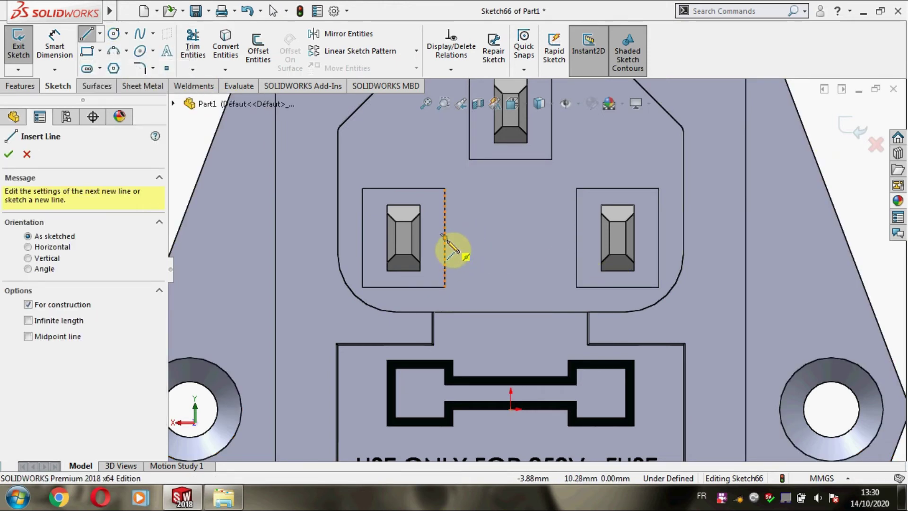
{"action": "left_click", "coordinate": [445, 236]}
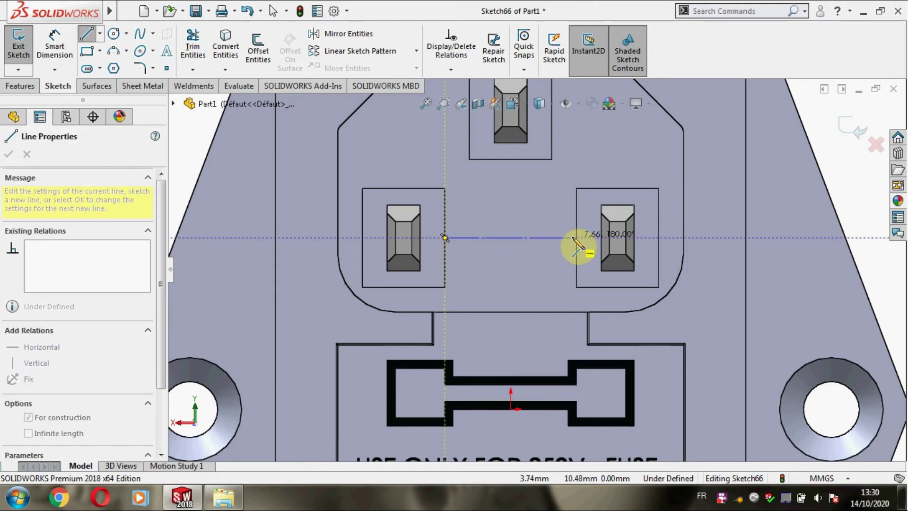
{"action": "left_click", "coordinate": [576, 238]}
{"action": "key", "text": "Escape"}
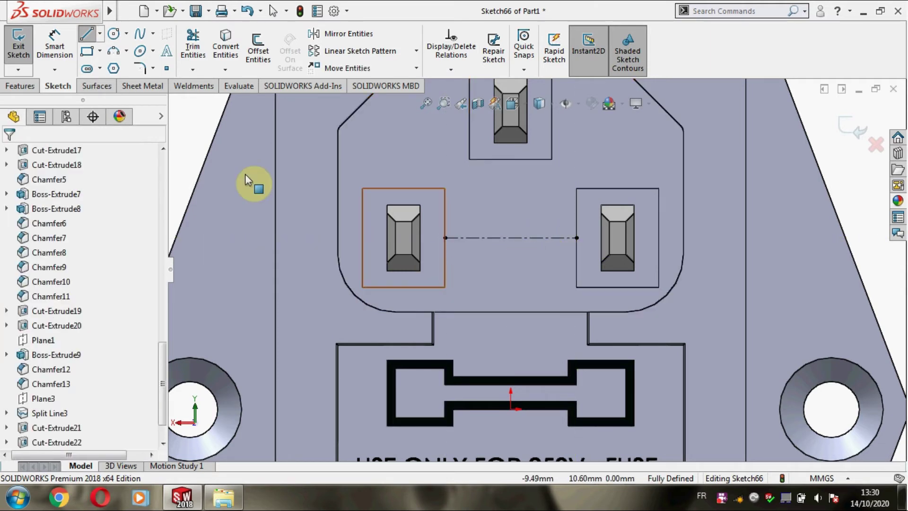
Add sketch text '15A 250V' along the centreline.
{"action": "left_click", "coordinate": [165, 53]}
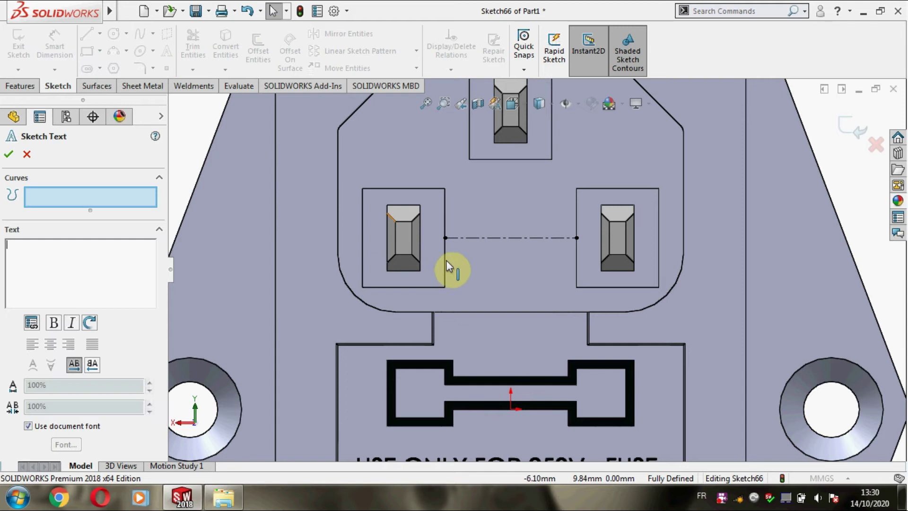
{"action": "left_click", "coordinate": [475, 238]}
{"action": "left_click", "coordinate": [48, 269]}
{"action": "type", "text": "15a"}
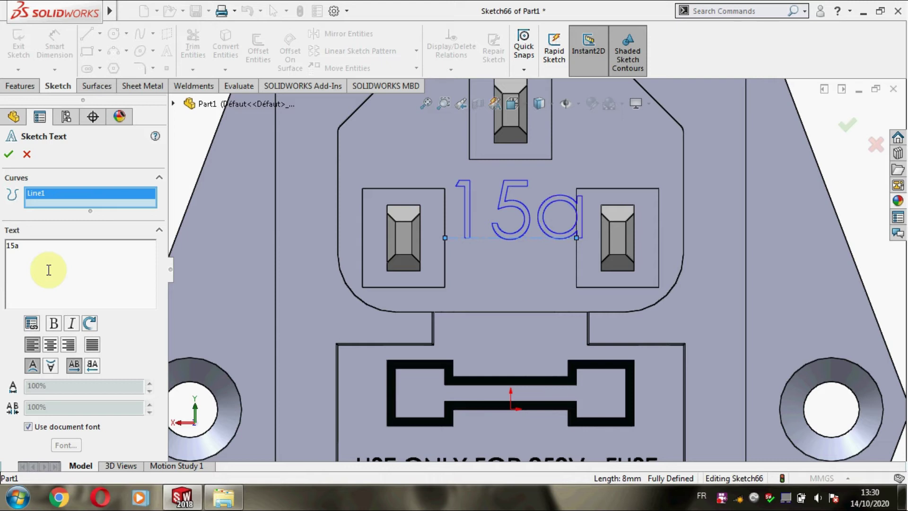
{"action": "key", "text": "BackSpace"}
{"action": "type", "text": "A 250"}
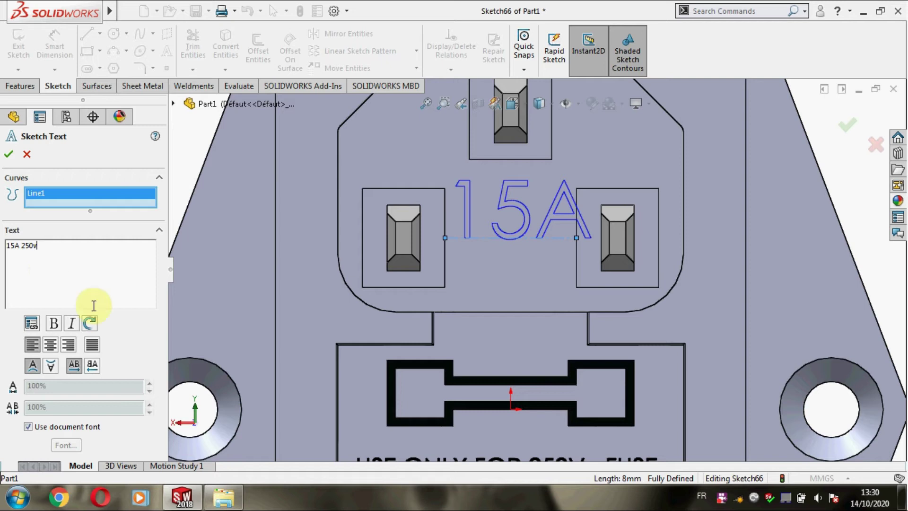
{"action": "type", "text": "V"}
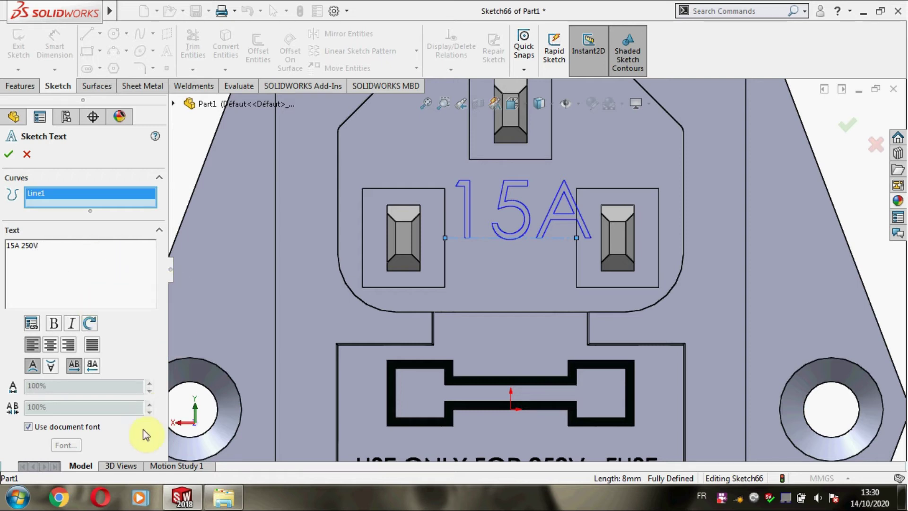
Set the label font to Century Gothic at 4 points and accept the text.
{"action": "left_click", "coordinate": [57, 427]}
{"action": "left_click", "coordinate": [66, 445]}
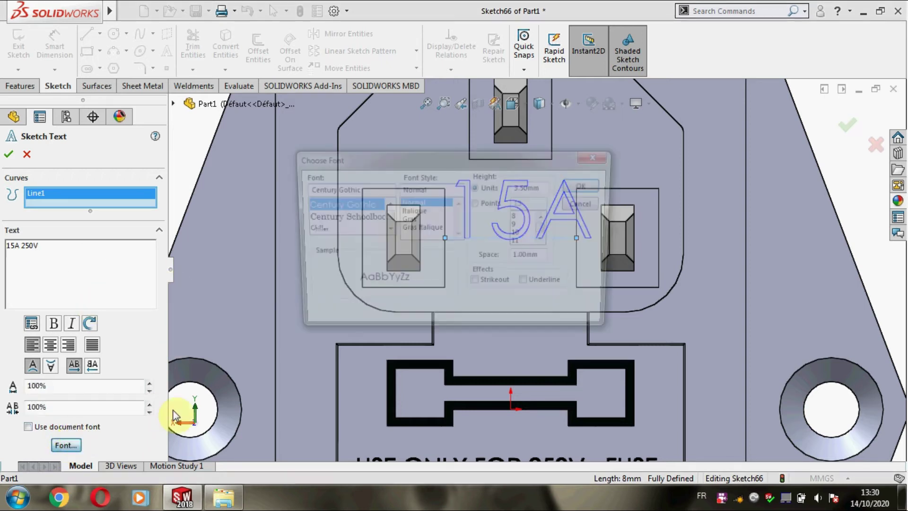
{"action": "left_click", "coordinate": [530, 218]}
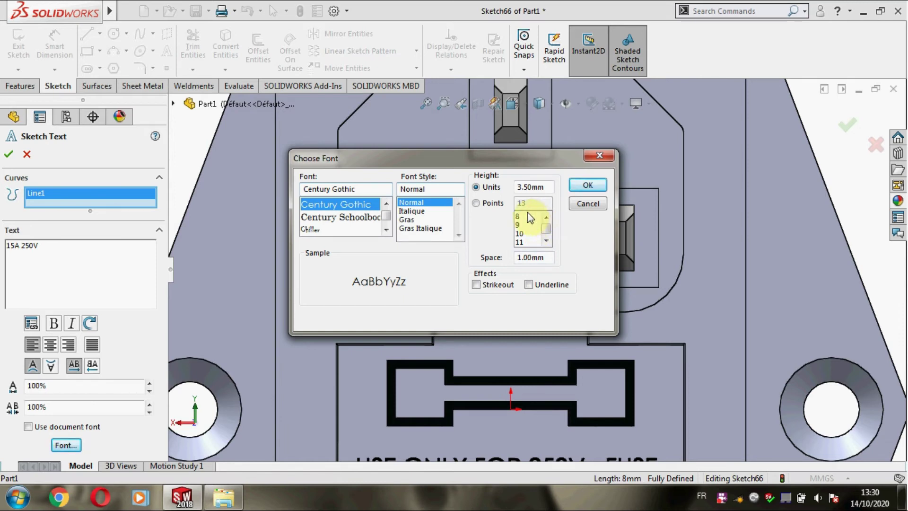
{"action": "left_click", "coordinate": [502, 203]}
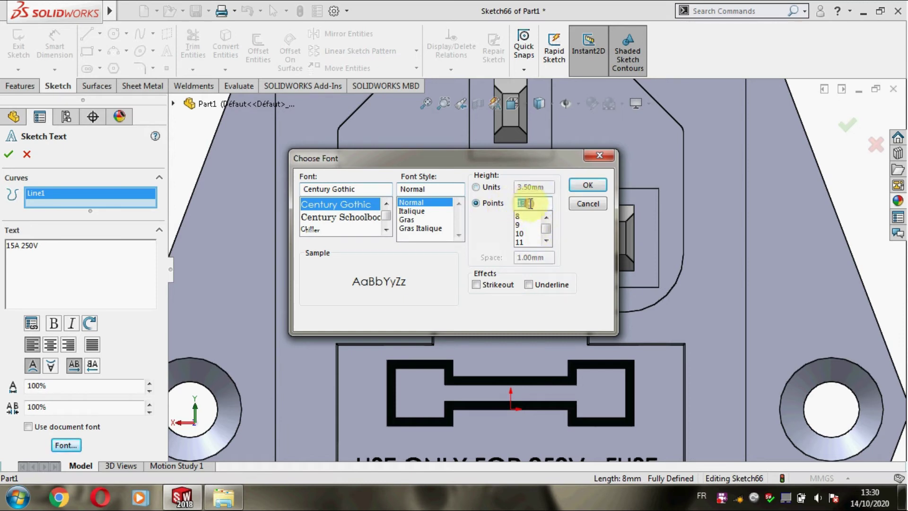
{"action": "type", "text": "5"}
{"action": "left_click", "coordinate": [589, 184]}
{"action": "left_click", "coordinate": [66, 445]}
{"action": "left_click", "coordinate": [532, 205]}
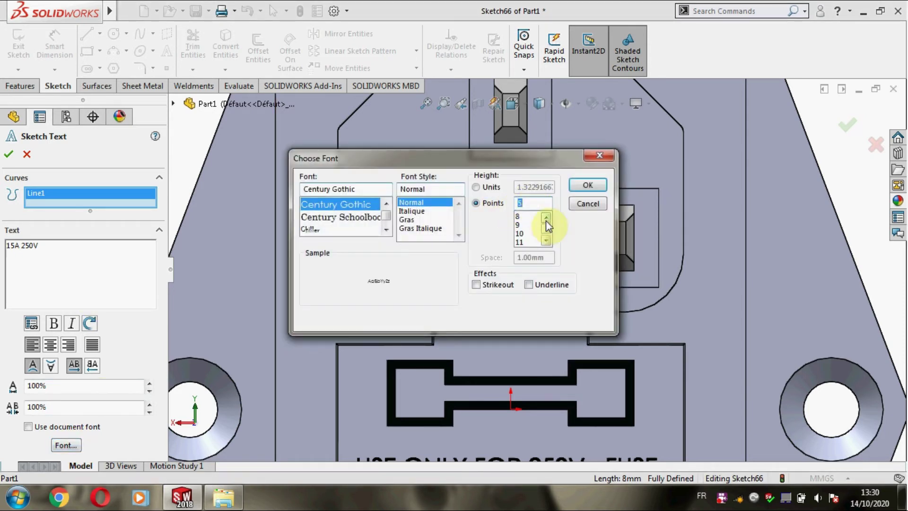
{"action": "type", "text": "14"}
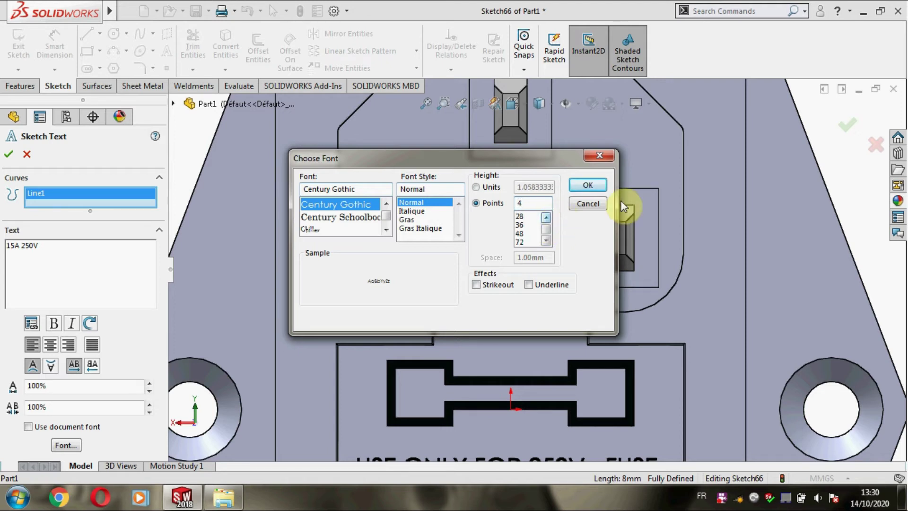
{"action": "left_click", "coordinate": [588, 186]}
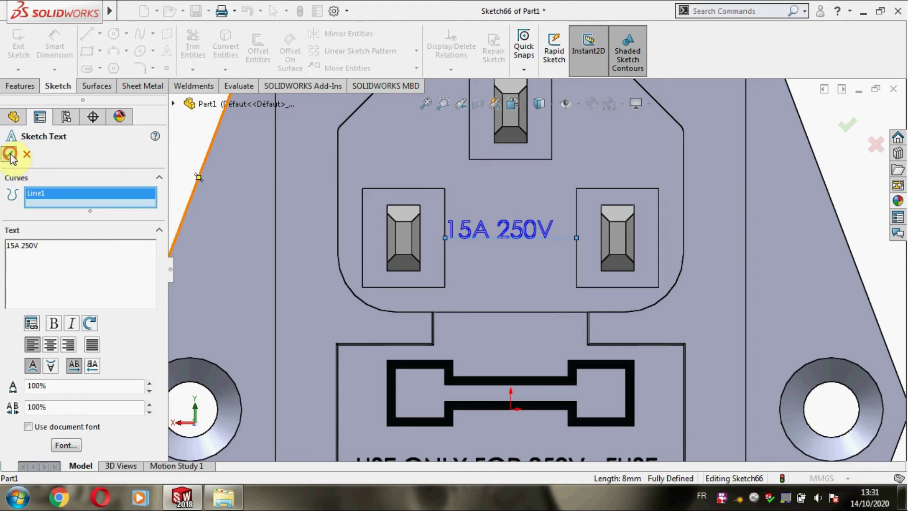
{"action": "left_click", "coordinate": [10, 154]}
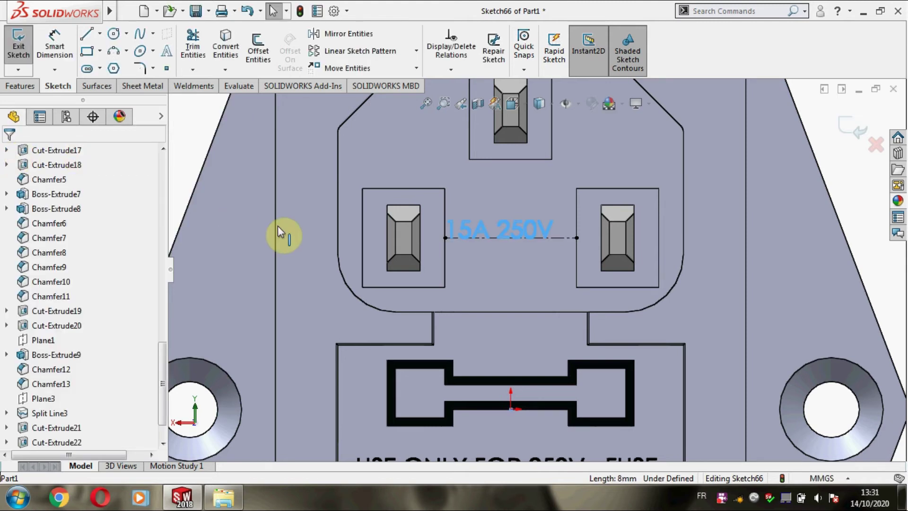
Convert the left slot edge line under the 15A 250V text into construction geometry.
{"action": "left_click", "coordinate": [537, 228]}
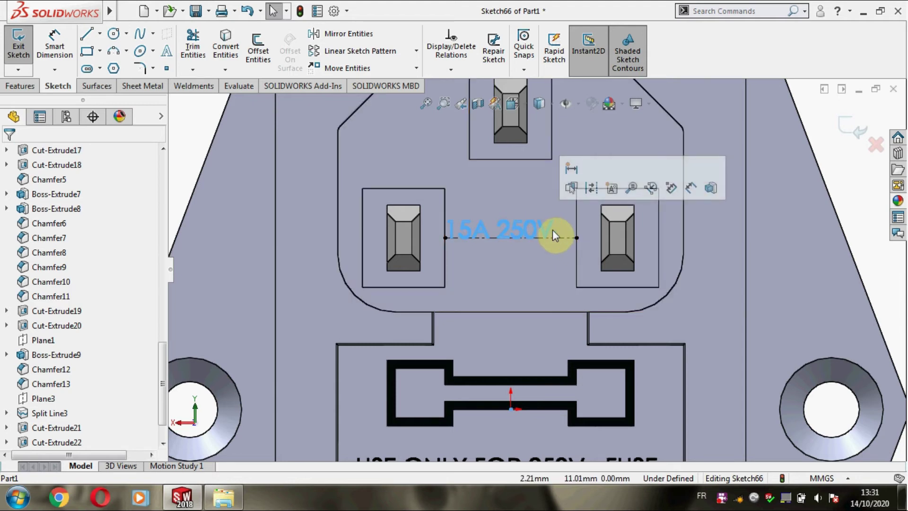
{"action": "left_click", "coordinate": [197, 155]}
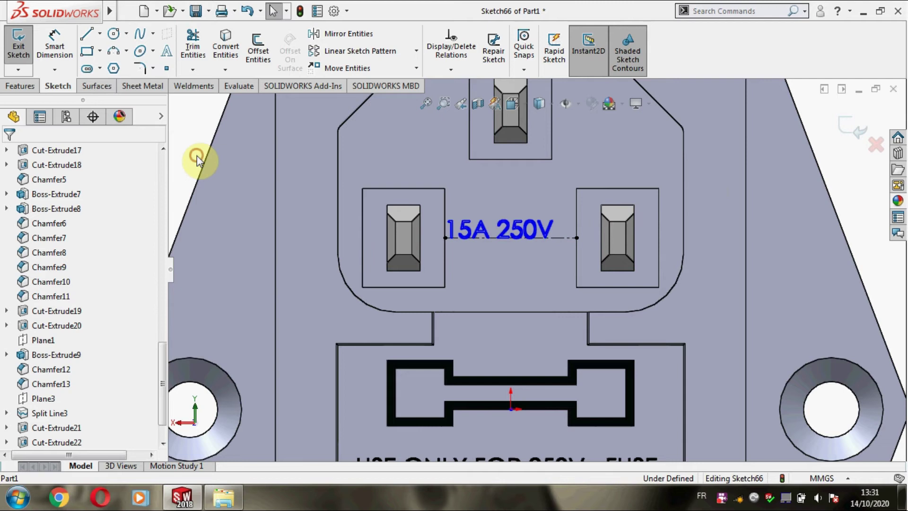
{"action": "left_click", "coordinate": [444, 238]}
{"action": "right_click", "coordinate": [445, 237]}
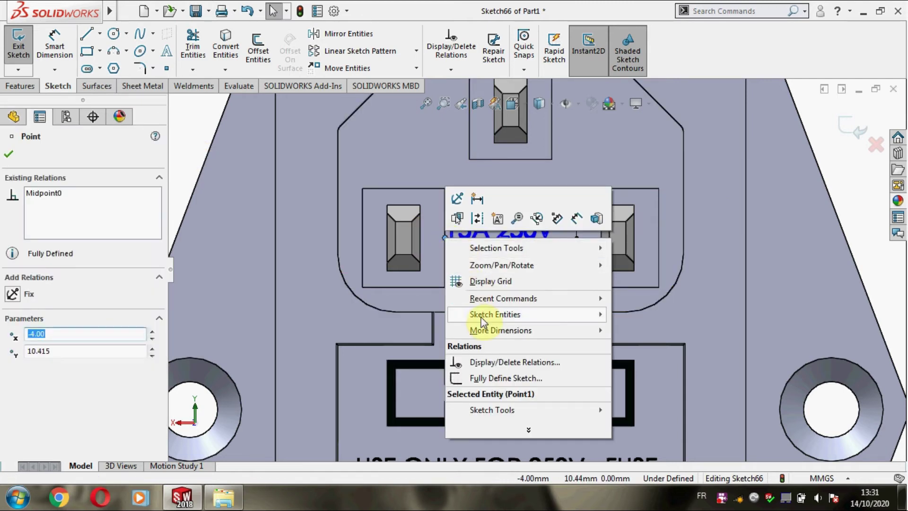
{"action": "left_click", "coordinate": [202, 138]}
{"action": "left_click", "coordinate": [444, 238]}
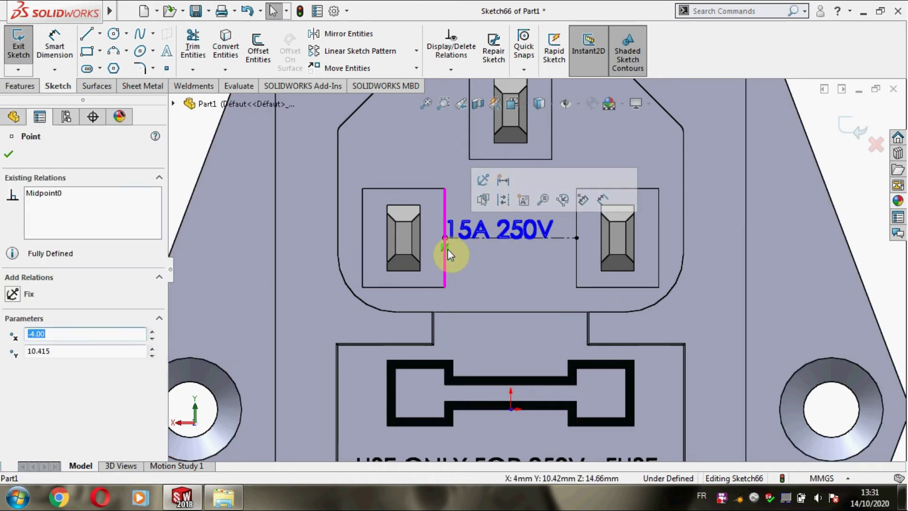
{"action": "right_click", "coordinate": [444, 249]}
{"action": "left_click", "coordinate": [480, 415]}
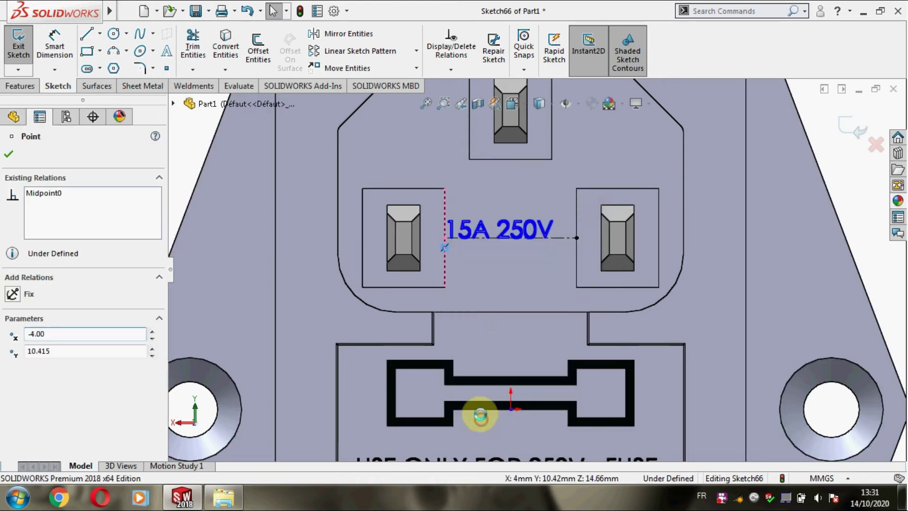
Remove the midpoint relation from the text line's right end and shorten it inward.
{"action": "left_click", "coordinate": [576, 237]}
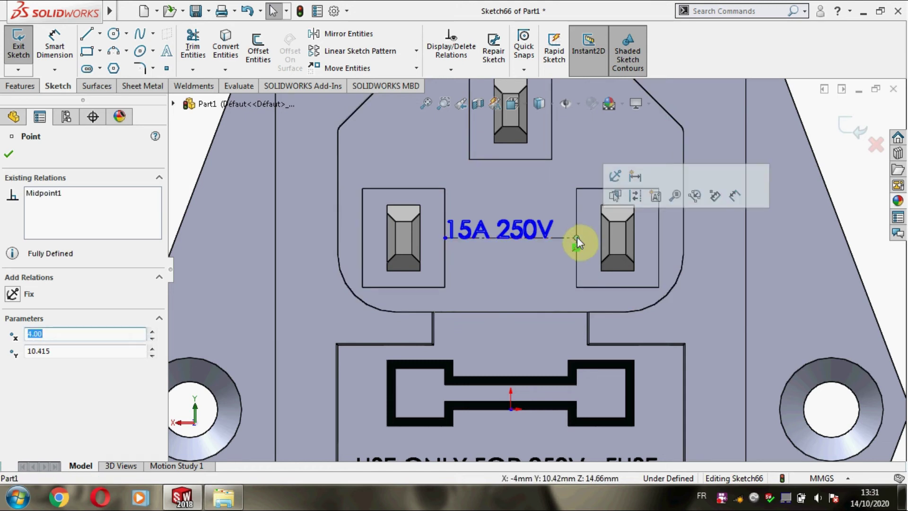
{"action": "right_click", "coordinate": [577, 249]}
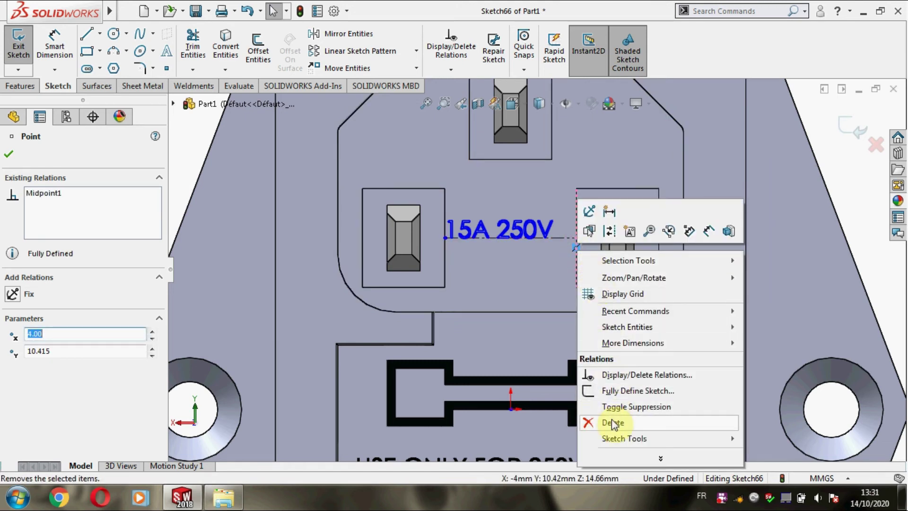
{"action": "left_click", "coordinate": [613, 423]}
{"action": "left_click_drag", "start_coordinate": [564, 240], "coordinate": [558, 238]}
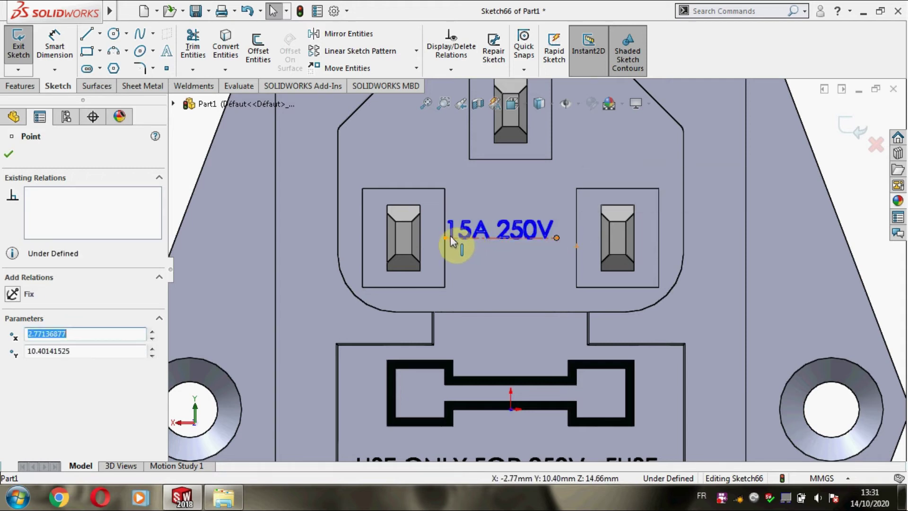
Draw a centreline from the upper pin recess to the 15A 250V baseline and make it vertical.
{"action": "left_click", "coordinate": [99, 33]}
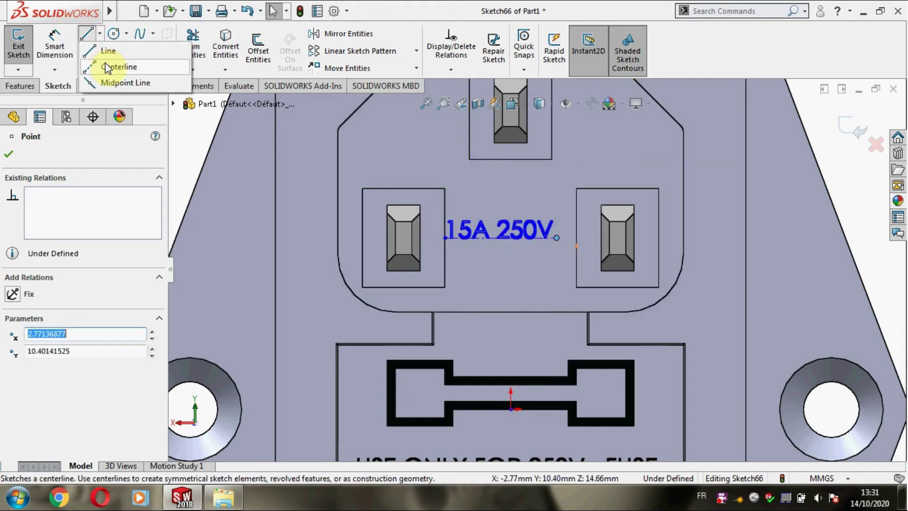
{"action": "left_click", "coordinate": [108, 67]}
{"action": "left_click", "coordinate": [511, 159]}
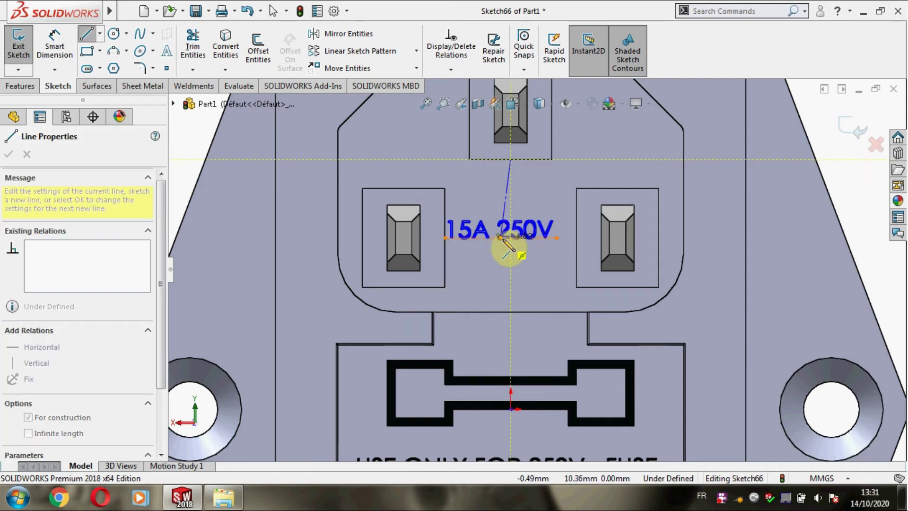
{"action": "key", "text": "Escape"}
{"action": "key", "text": "Escape"}
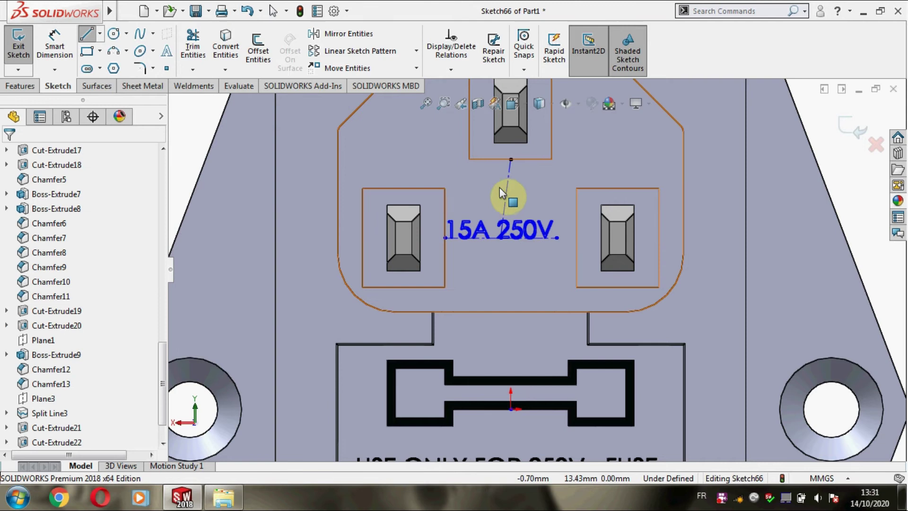
{"action": "left_click", "coordinate": [506, 183]}
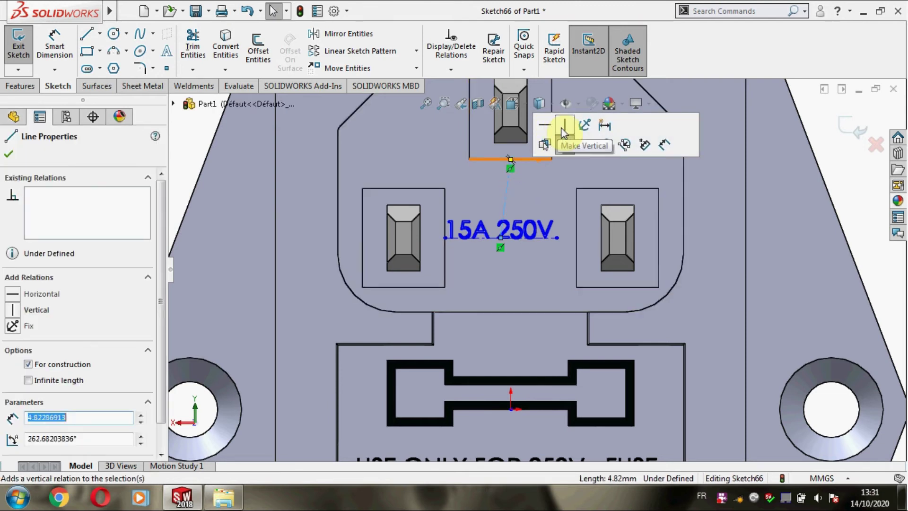
{"action": "left_click", "coordinate": [564, 144]}
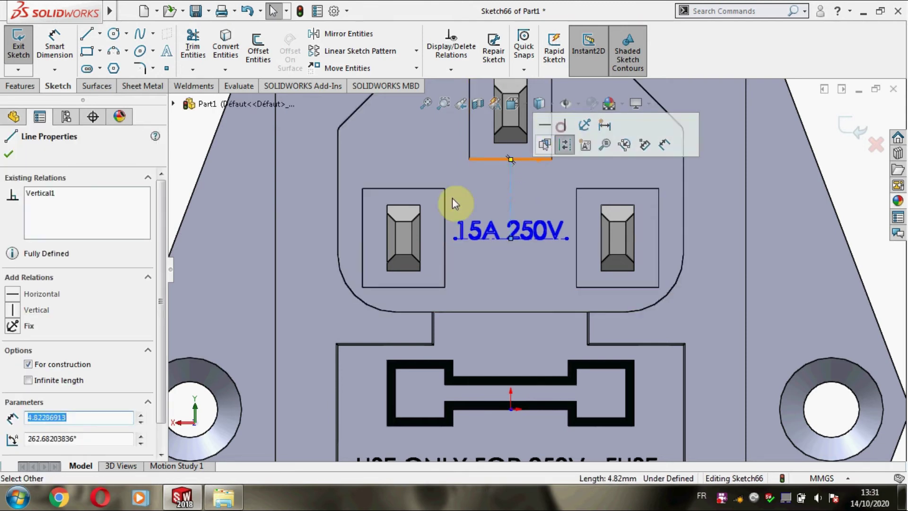
{"action": "left_click", "coordinate": [9, 154]}
Extrude-cut the 15A 250V text 0.10 mm deep into the face as Cut-Extrude23.
{"action": "left_click", "coordinate": [21, 86]}
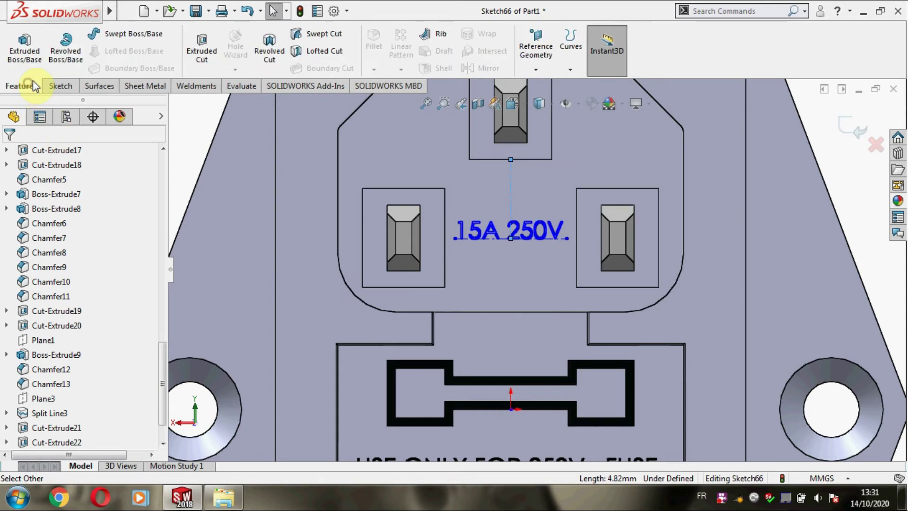
{"action": "left_click", "coordinate": [201, 49]}
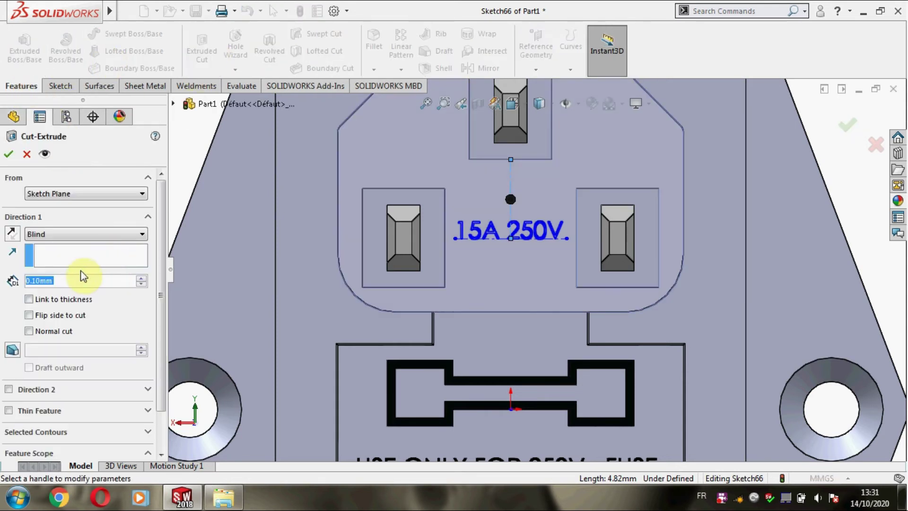
{"action": "left_click", "coordinate": [6, 154]}
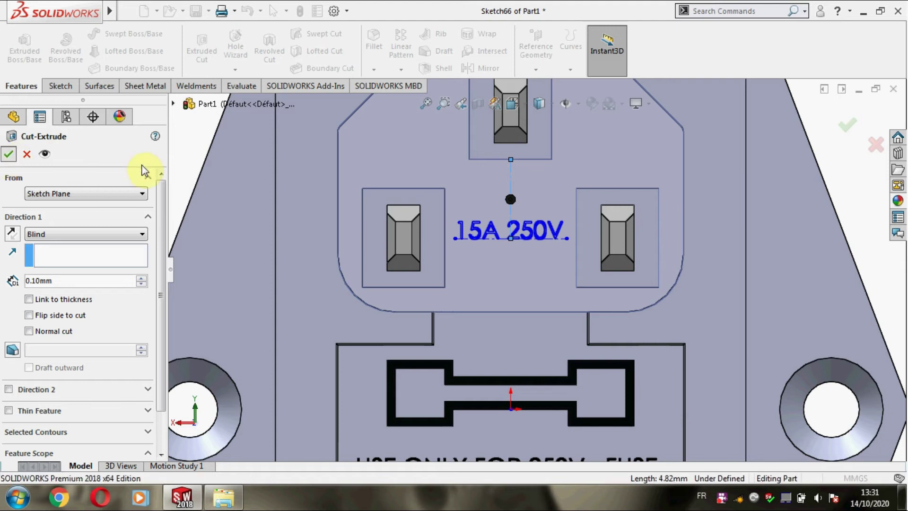
{"action": "left_click", "coordinate": [192, 156]}
{"action": "key", "text": "Escape"}
Give the Cut-Extrude23 feature a black appearance colour.
{"action": "scroll", "coordinate": [137, 240], "scroll_direction": "up", "scroll_amount": 10}
{"action": "scroll", "coordinate": [104, 283], "scroll_direction": "down", "scroll_amount": 3}
{"action": "scroll", "coordinate": [85, 405], "scroll_direction": "down", "scroll_amount": 5}
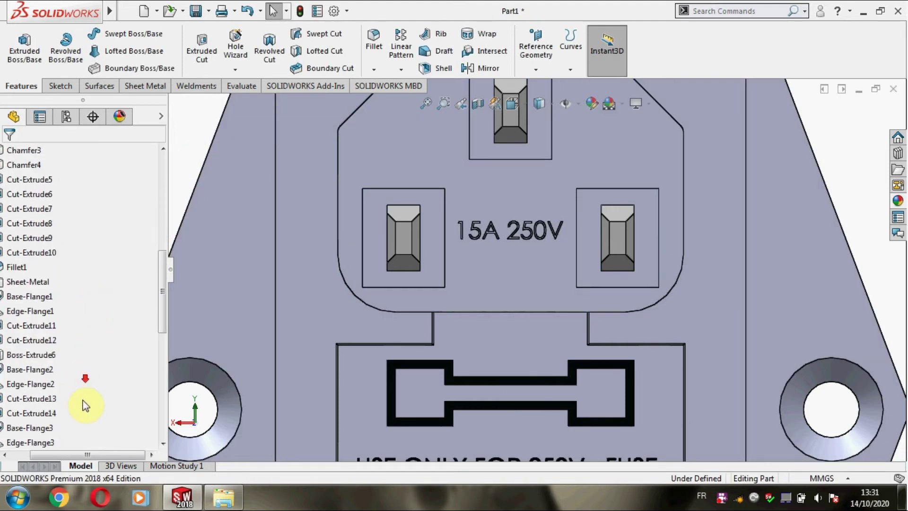
{"action": "left_click_drag", "start_coordinate": [81, 453], "coordinate": [62, 453]}
{"action": "scroll", "coordinate": [45, 422], "scroll_direction": "down", "scroll_amount": 5}
{"action": "scroll", "coordinate": [50, 402], "scroll_direction": "down", "scroll_amount": 4}
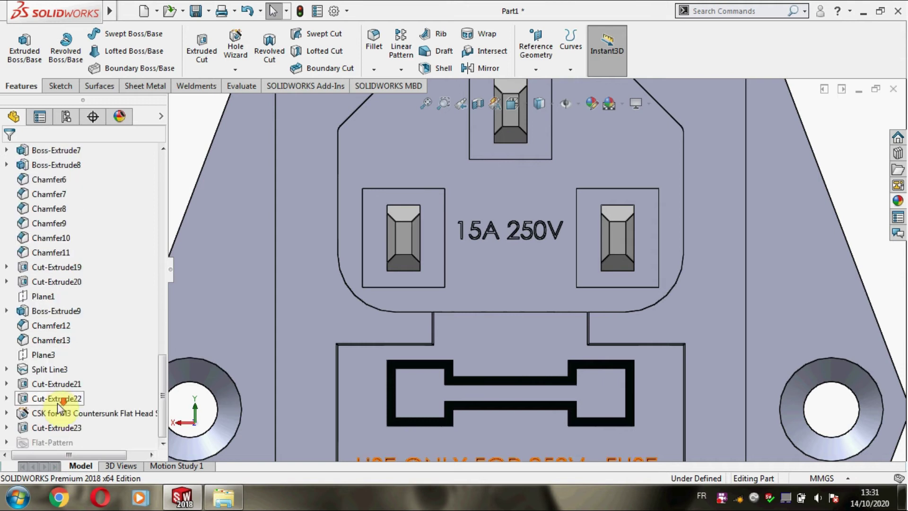
{"action": "left_click", "coordinate": [66, 427]}
{"action": "right_click", "coordinate": [66, 427]}
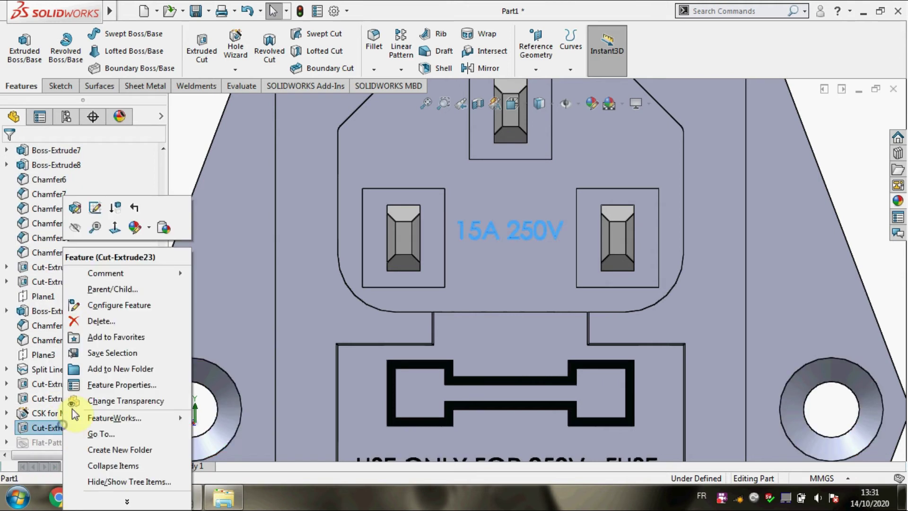
{"action": "left_click", "coordinate": [134, 228]}
{"action": "left_click", "coordinate": [161, 271]}
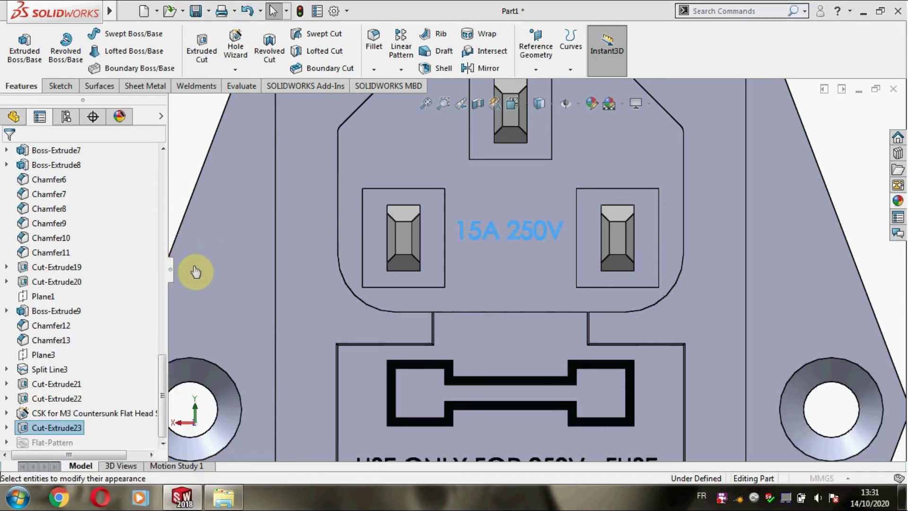
{"action": "left_click", "coordinate": [112, 446]}
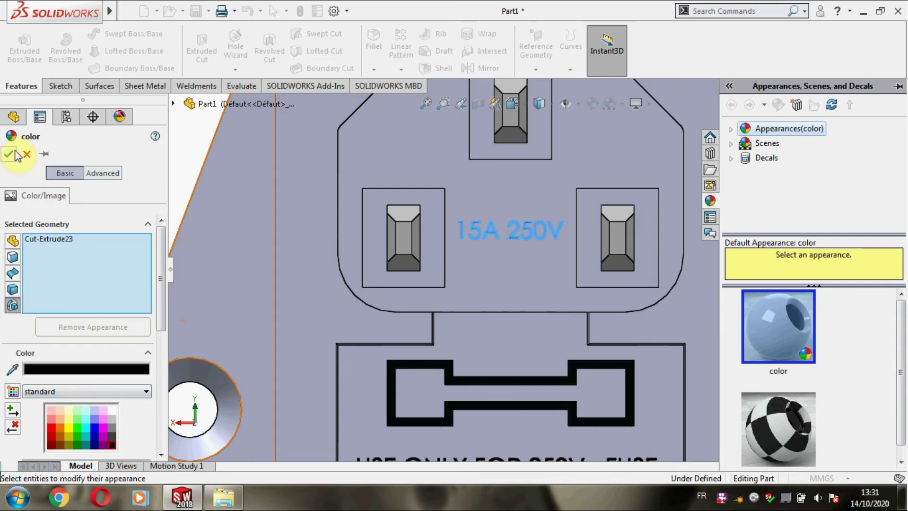
{"action": "left_click", "coordinate": [10, 154]}
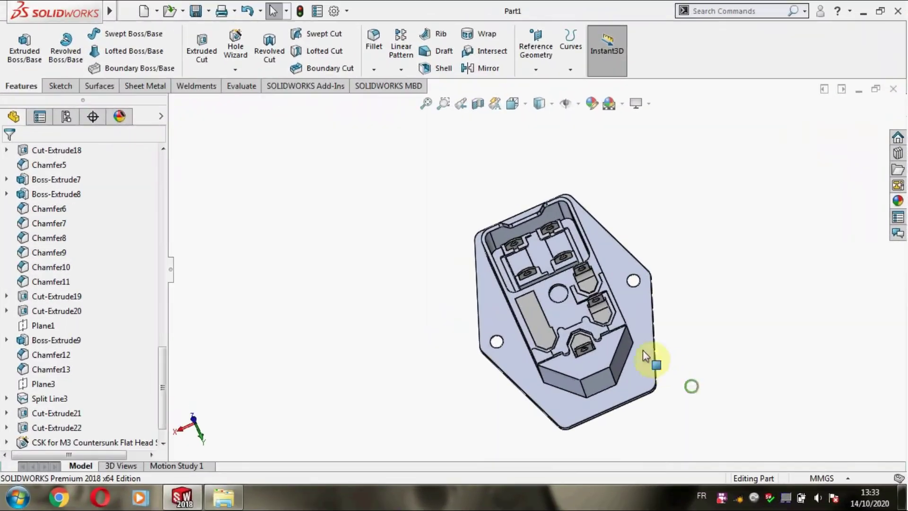
Start a new sketch on the housing's flat back face, viewed square-on.
{"action": "scroll", "coordinate": [615, 329], "scroll_direction": "down", "scroll_amount": 3}
{"action": "scroll", "coordinate": [607, 319], "scroll_direction": "down", "scroll_amount": 2}
{"action": "scroll", "coordinate": [599, 312], "scroll_direction": "down", "scroll_amount": 3}
{"action": "left_click", "coordinate": [599, 308]}
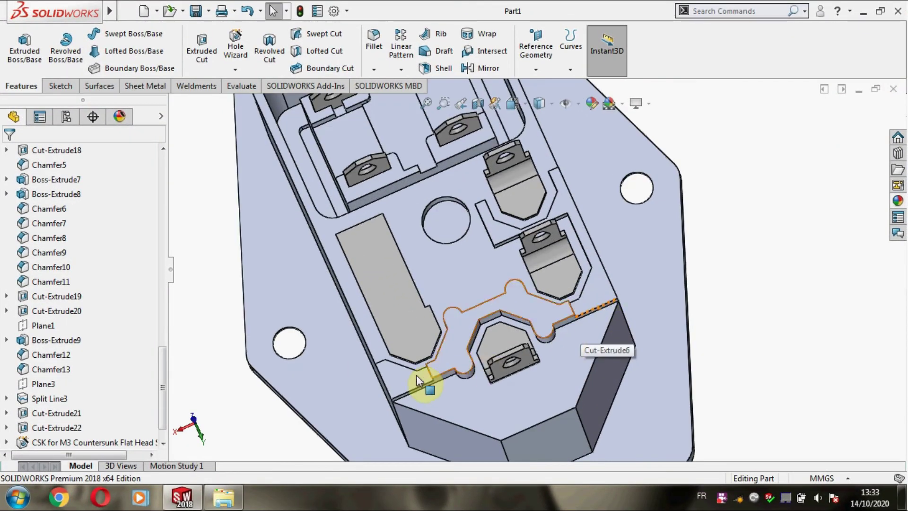
{"action": "left_click", "coordinate": [389, 382]}
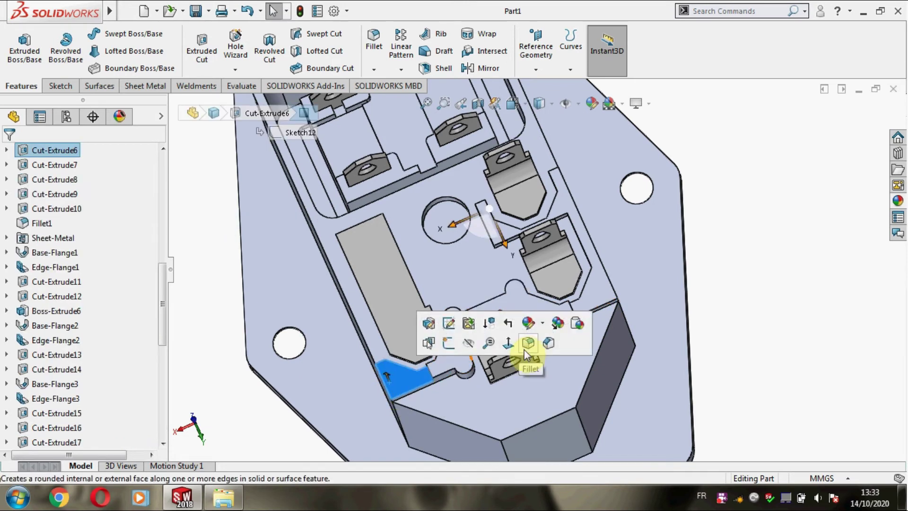
{"action": "left_click", "coordinate": [502, 342]}
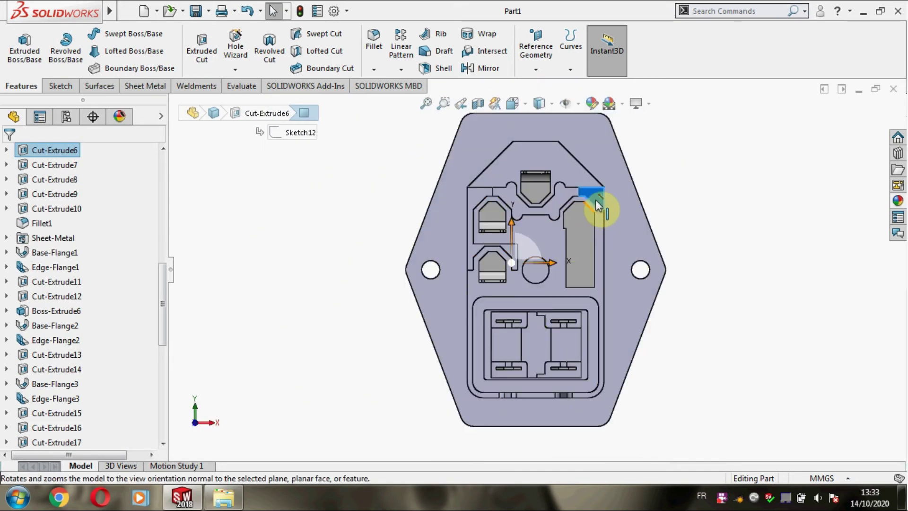
{"action": "scroll", "coordinate": [595, 200], "scroll_direction": "down", "scroll_amount": 3}
{"action": "right_click", "coordinate": [575, 203]}
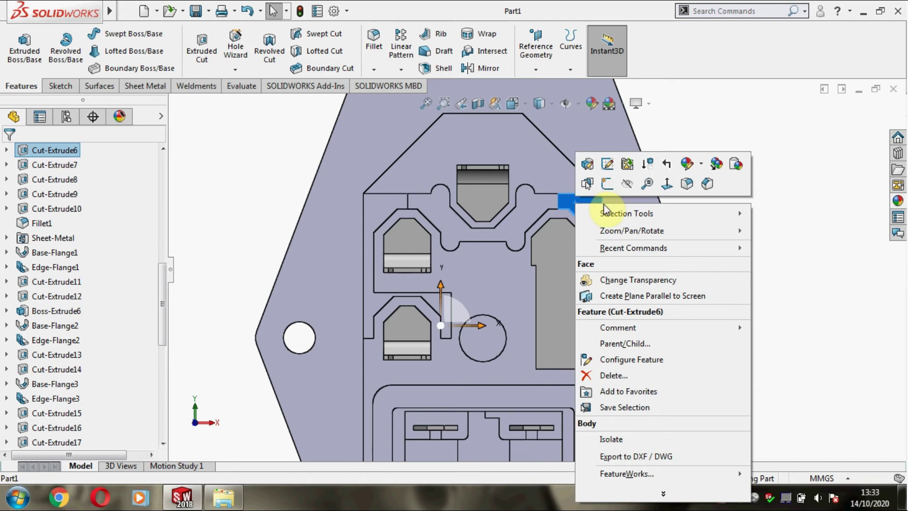
{"action": "left_click", "coordinate": [606, 186]}
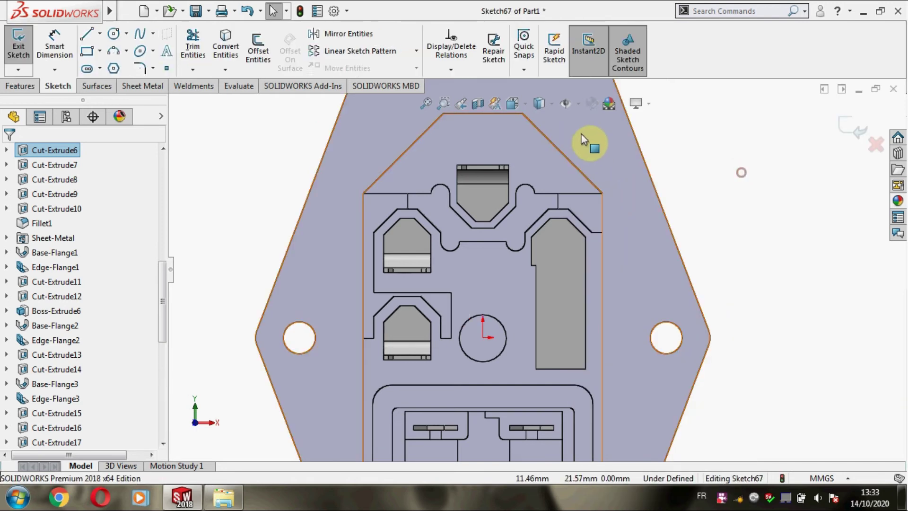
{"action": "middle_click_drag", "start_coordinate": [517, 110], "coordinate": [627, 368]}
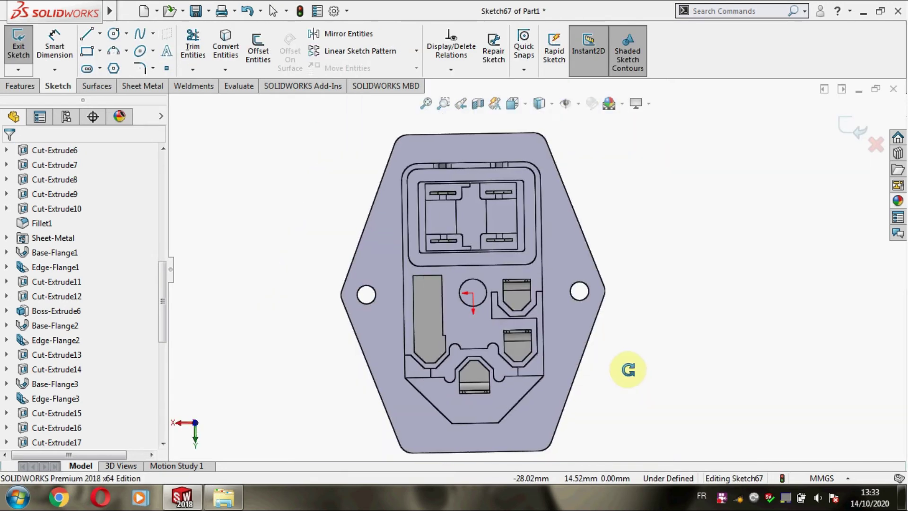
{"action": "scroll", "coordinate": [483, 380], "scroll_direction": "down", "scroll_amount": 2}
{"action": "scroll", "coordinate": [482, 380], "scroll_direction": "down", "scroll_amount": 4}
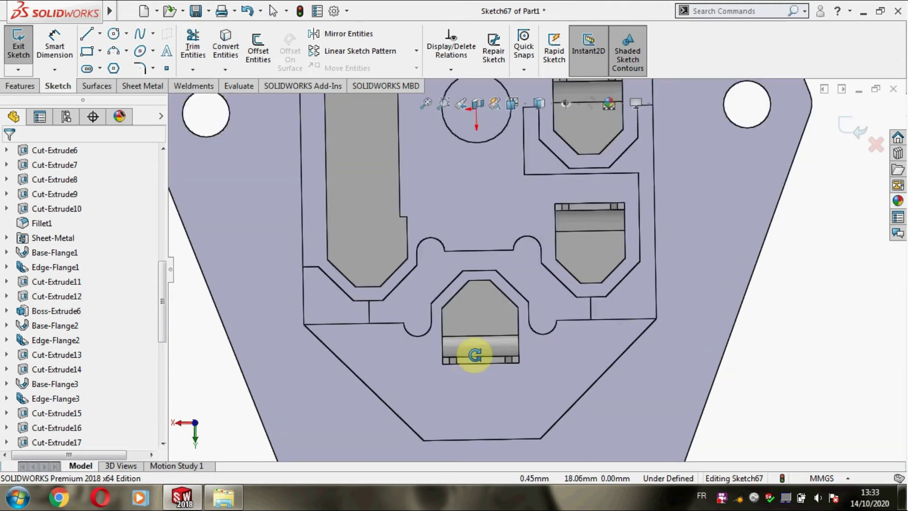
{"action": "left_click", "coordinate": [340, 200]}
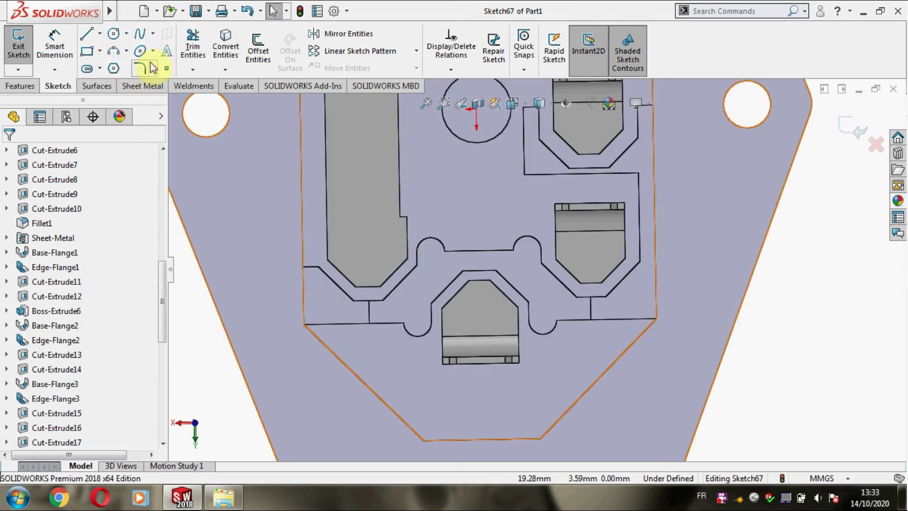
Draw a short horizontal construction centreline left of the lower pin slot.
{"action": "left_click", "coordinate": [166, 51]}
{"action": "type", "text": "L"}
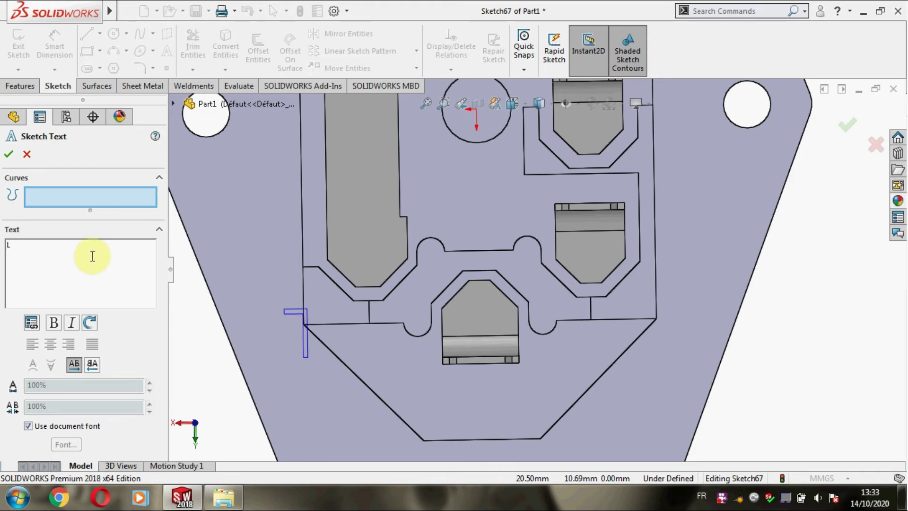
{"action": "left_click", "coordinate": [25, 155]}
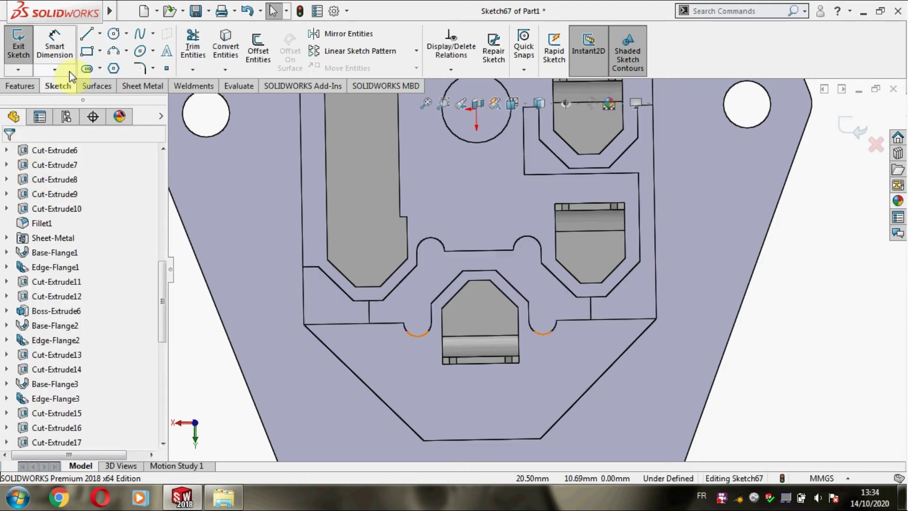
{"action": "left_click", "coordinate": [100, 33]}
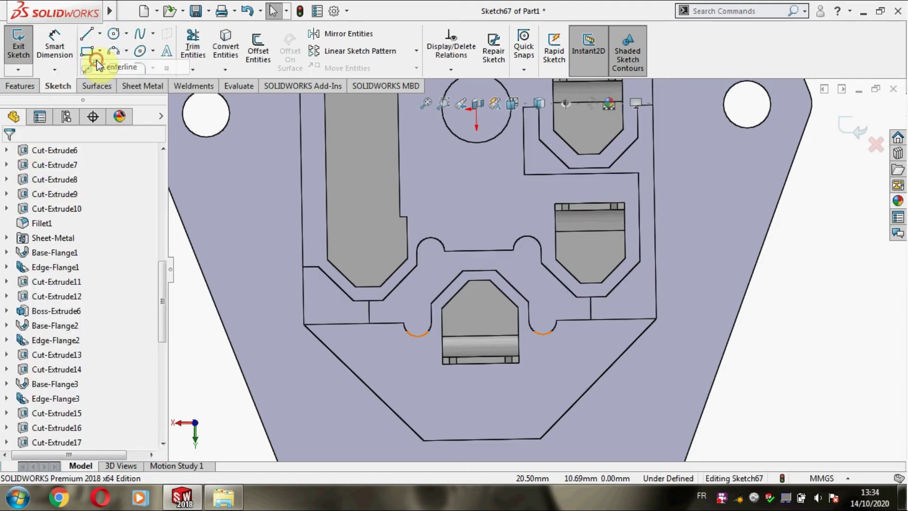
{"action": "left_click", "coordinate": [97, 61]}
{"action": "left_click", "coordinate": [309, 313]}
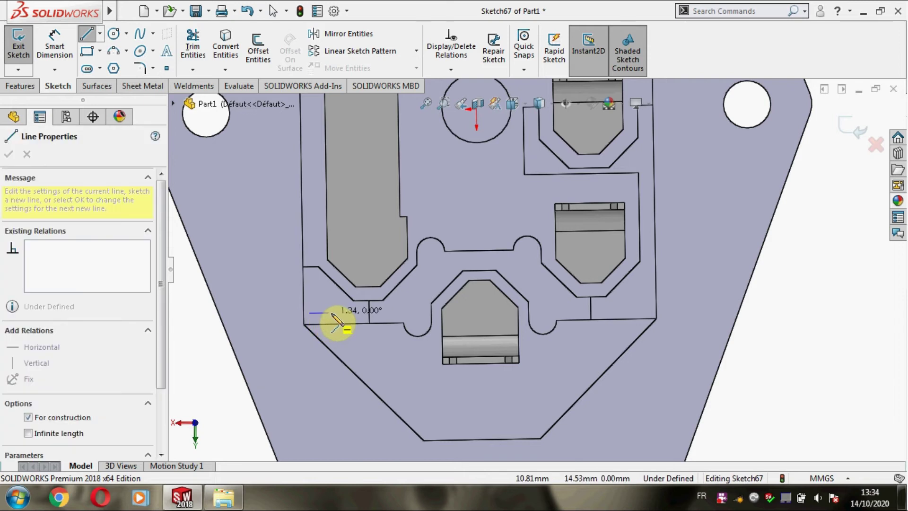
{"action": "left_click", "coordinate": [336, 313]}
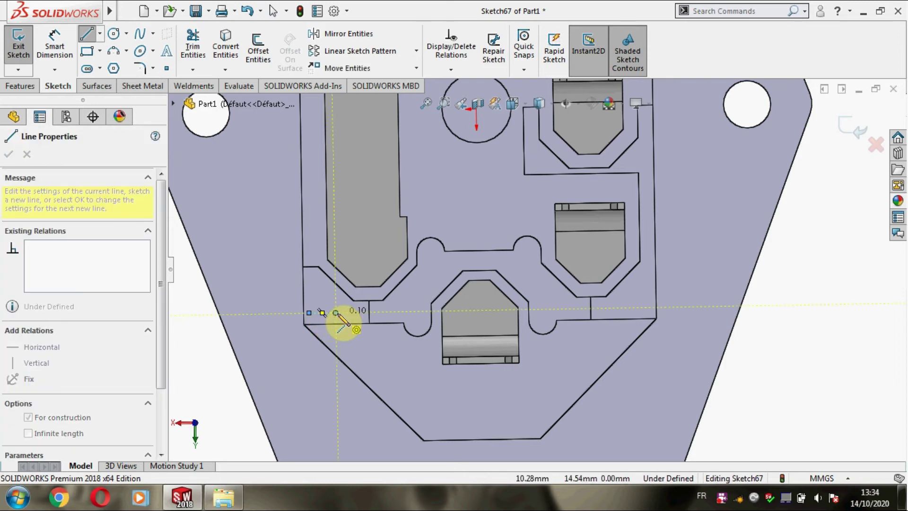
{"action": "key", "text": "Escape"}
Place the letter L along that centreline in Century Gothic at 8 points.
{"action": "left_click", "coordinate": [166, 51]}
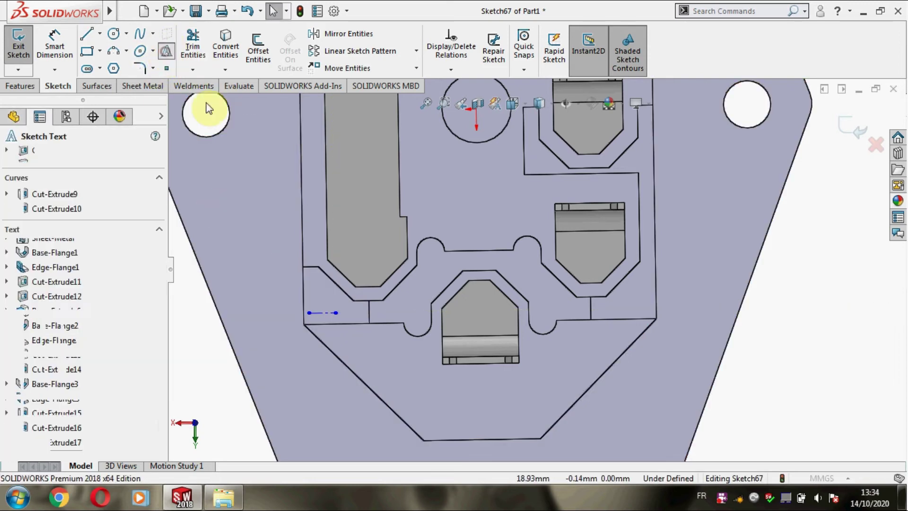
{"action": "left_click", "coordinate": [324, 312]}
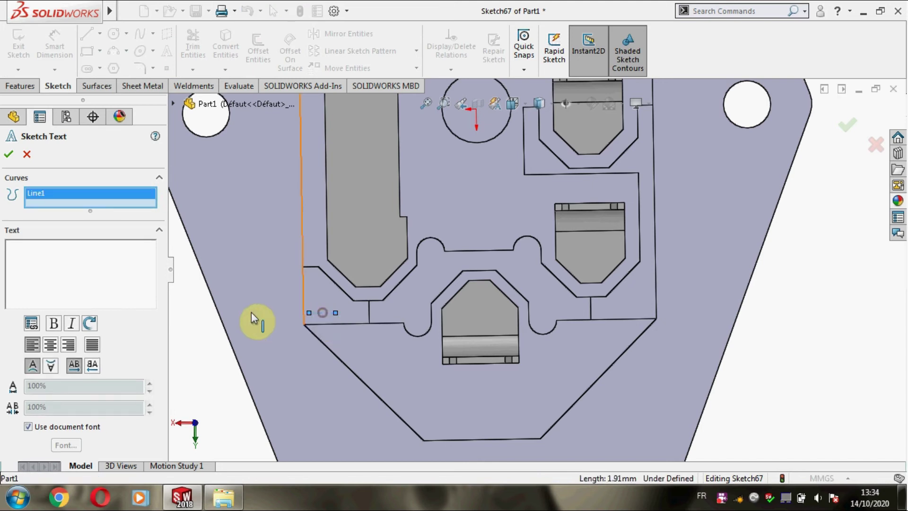
{"action": "left_click", "coordinate": [73, 257]}
{"action": "type", "text": "L"}
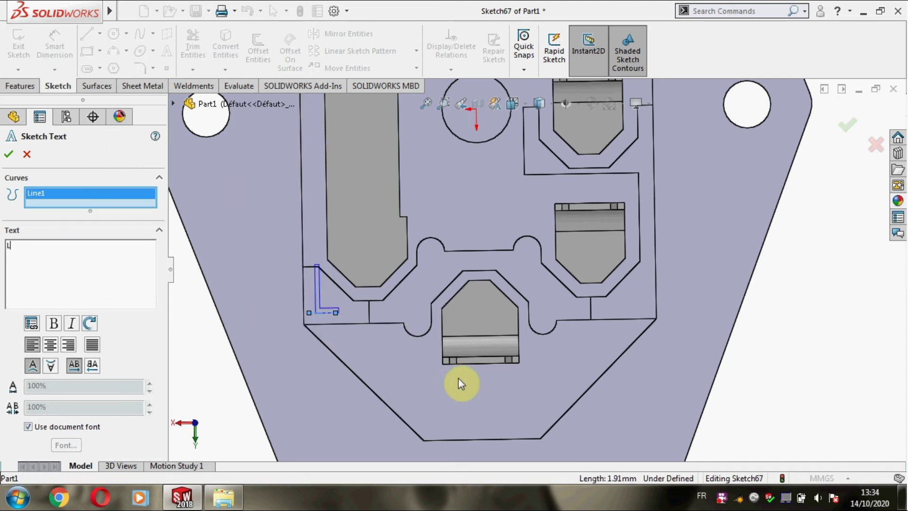
{"action": "left_click", "coordinate": [57, 430]}
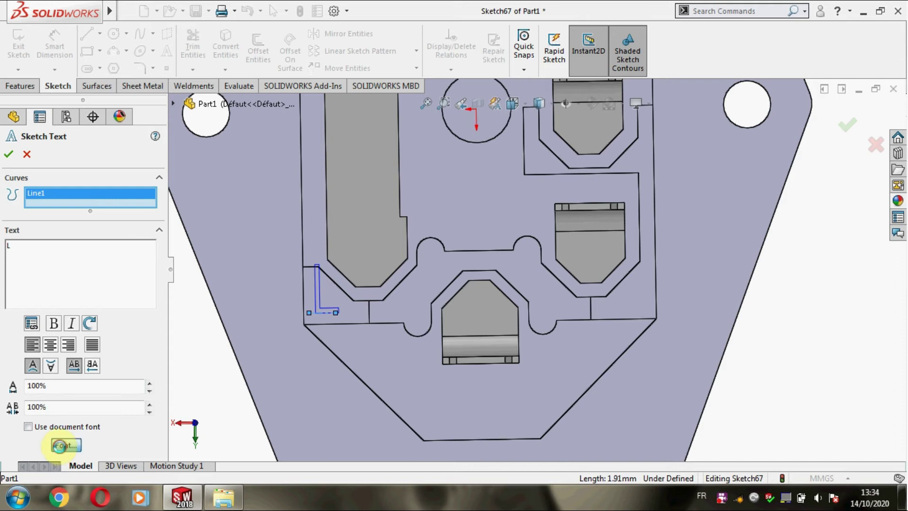
{"action": "left_click", "coordinate": [66, 445]}
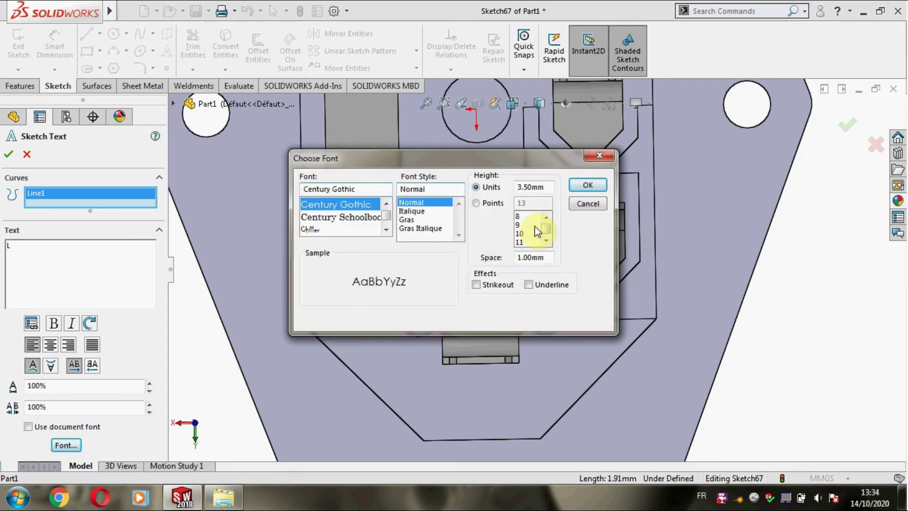
{"action": "left_click", "coordinate": [523, 217]}
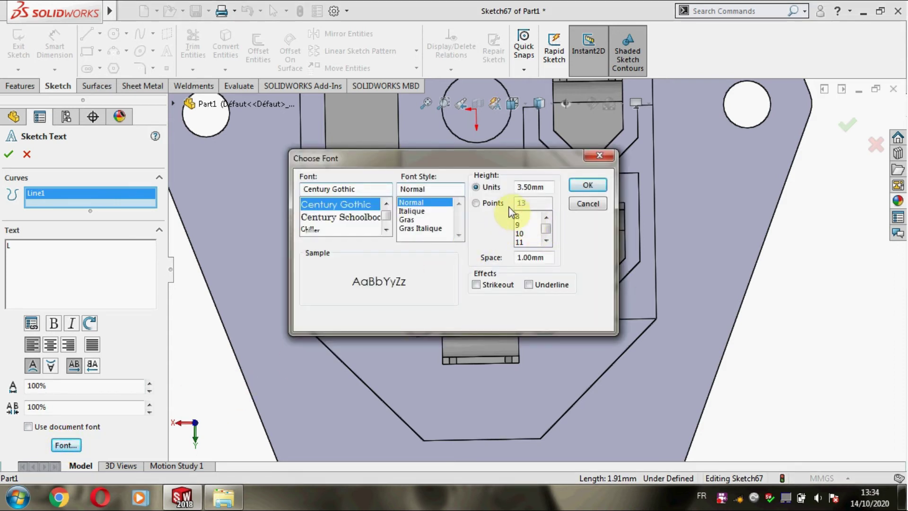
{"action": "left_click", "coordinate": [576, 189]}
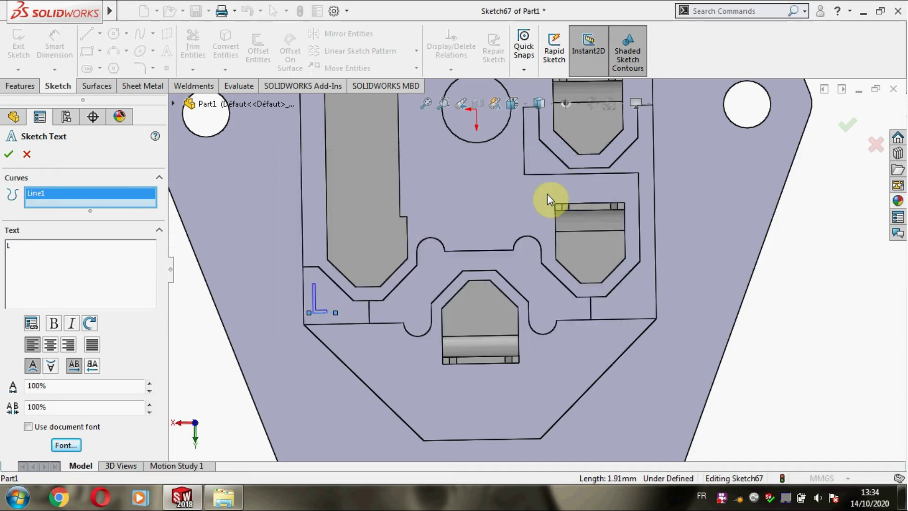
{"action": "left_click", "coordinate": [11, 159]}
Draw a short construction centreline in the lower-right compartment.
{"action": "left_click", "coordinate": [100, 37]}
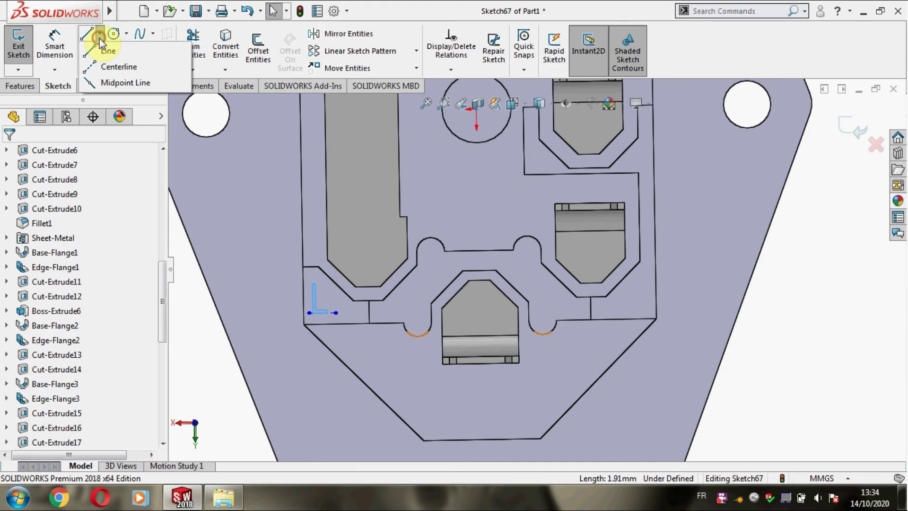
{"action": "left_click", "coordinate": [106, 66]}
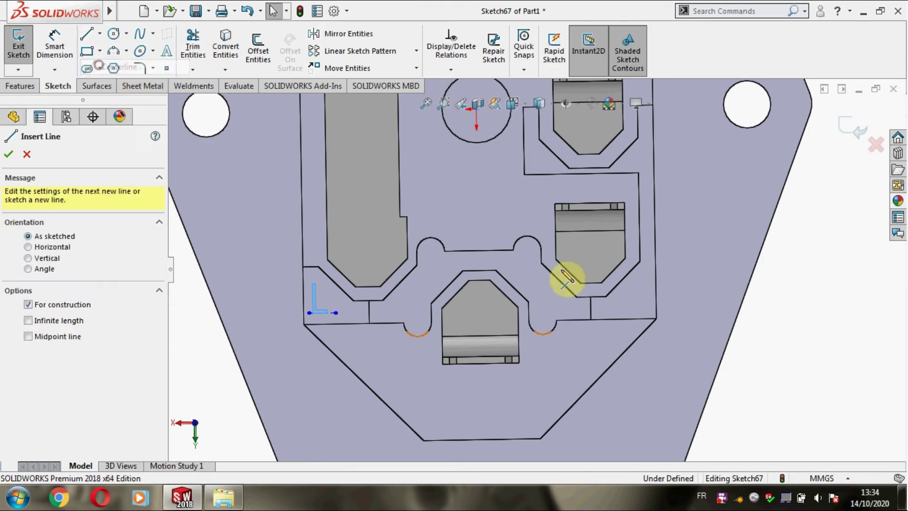
{"action": "left_click", "coordinate": [648, 307]}
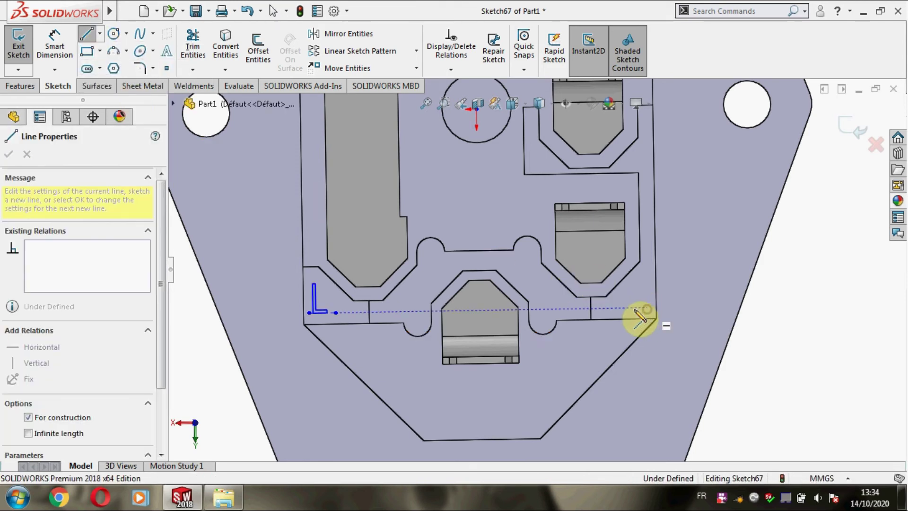
{"action": "key", "text": "Escape"}
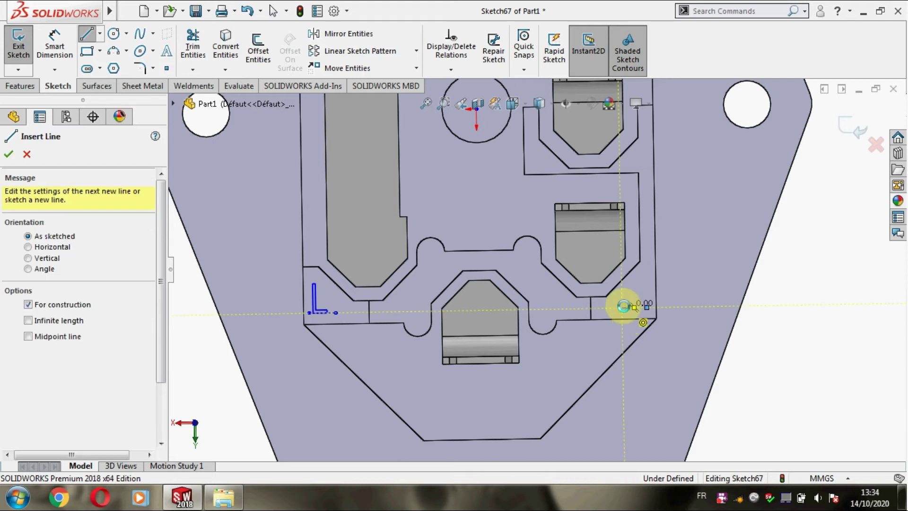
{"action": "key", "text": "Escape"}
Place a flipped, upright letter N along that centreline and raise its baseline.
{"action": "left_click", "coordinate": [164, 57]}
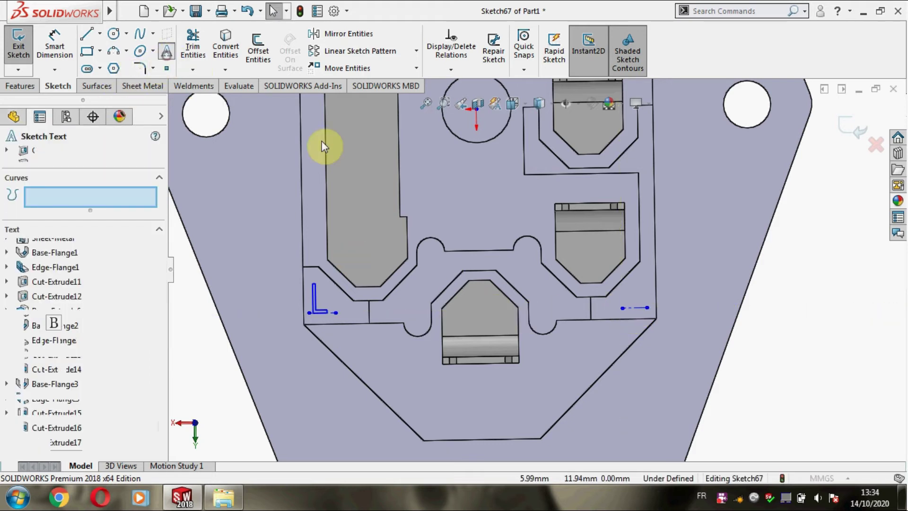
{"action": "left_click", "coordinate": [634, 308]}
{"action": "left_click", "coordinate": [107, 241]}
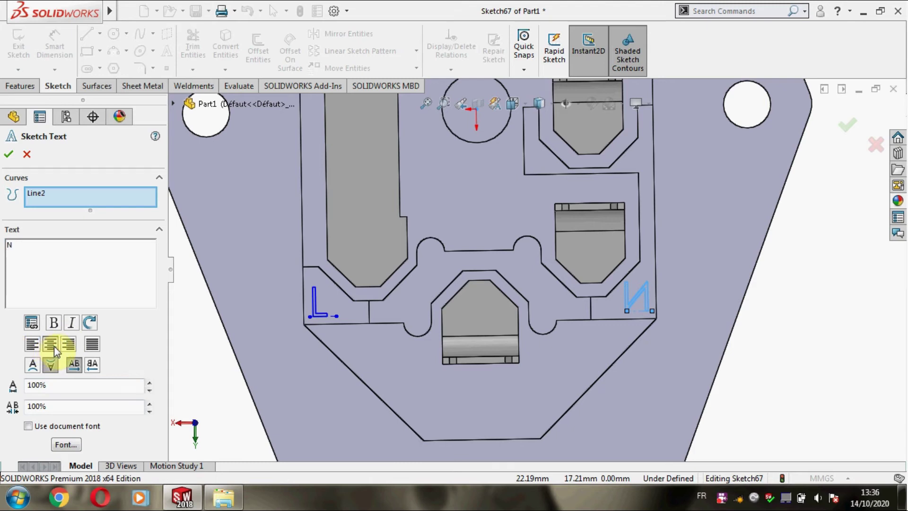
{"action": "left_click", "coordinate": [32, 365]}
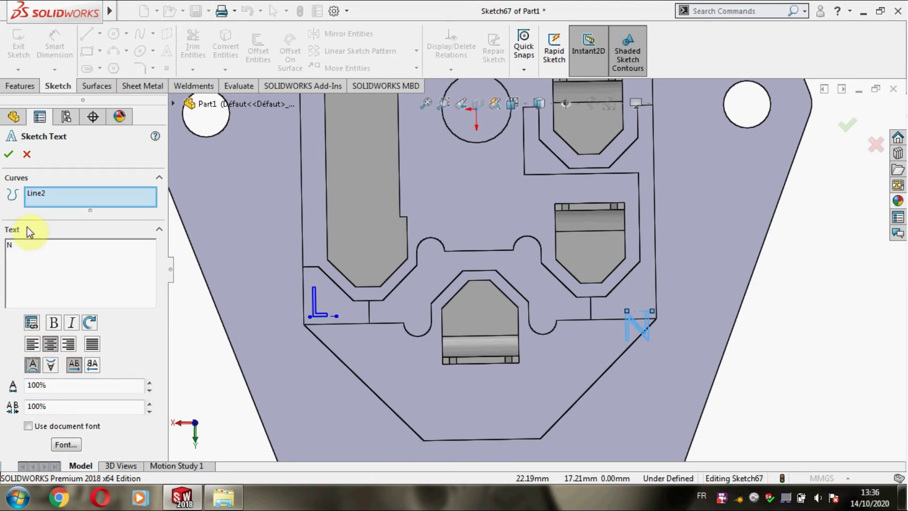
{"action": "left_click", "coordinate": [8, 151]}
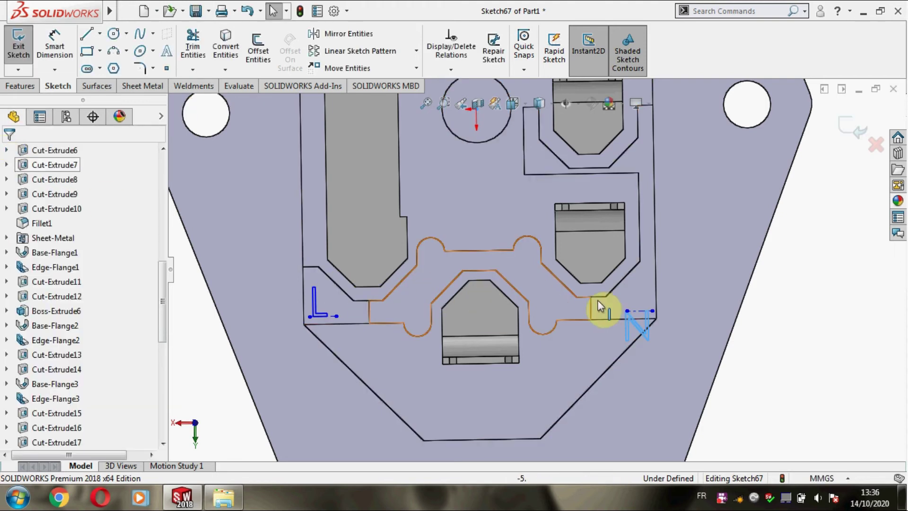
{"action": "left_click_drag", "start_coordinate": [640, 310], "coordinate": [640, 275]}
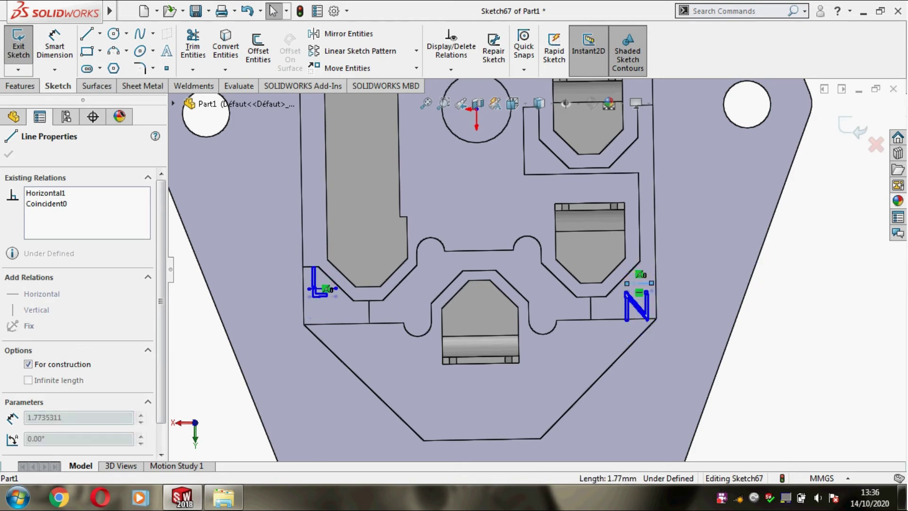
Delete the coincident relation on N's guide line and move L's baseline lower.
{"action": "left_click", "coordinate": [745, 356]}
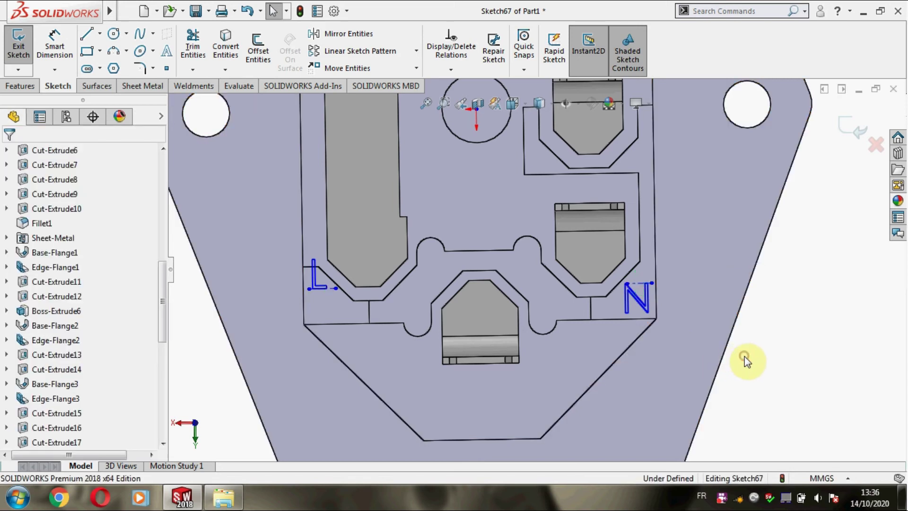
{"action": "left_click", "coordinate": [640, 281]}
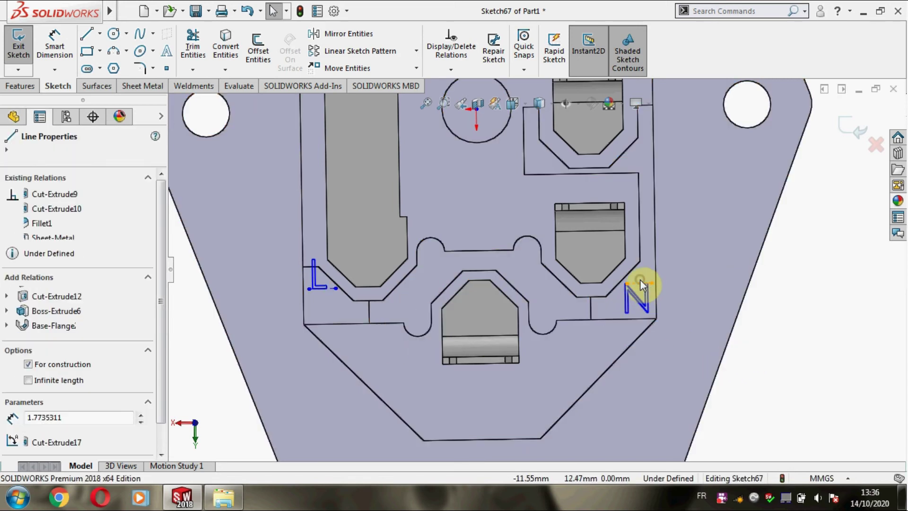
{"action": "right_click", "coordinate": [639, 276]}
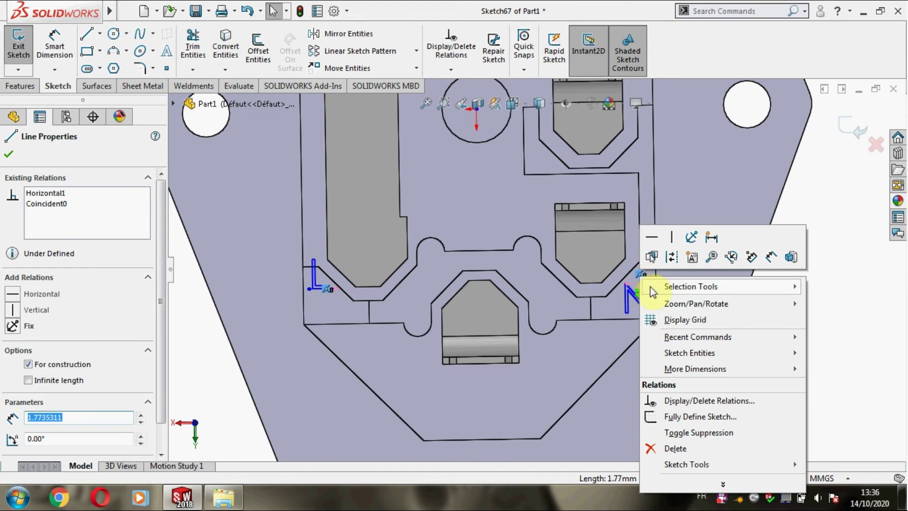
{"action": "left_click", "coordinate": [675, 448]}
{"action": "left_click_drag", "start_coordinate": [329, 290], "coordinate": [330, 310]}
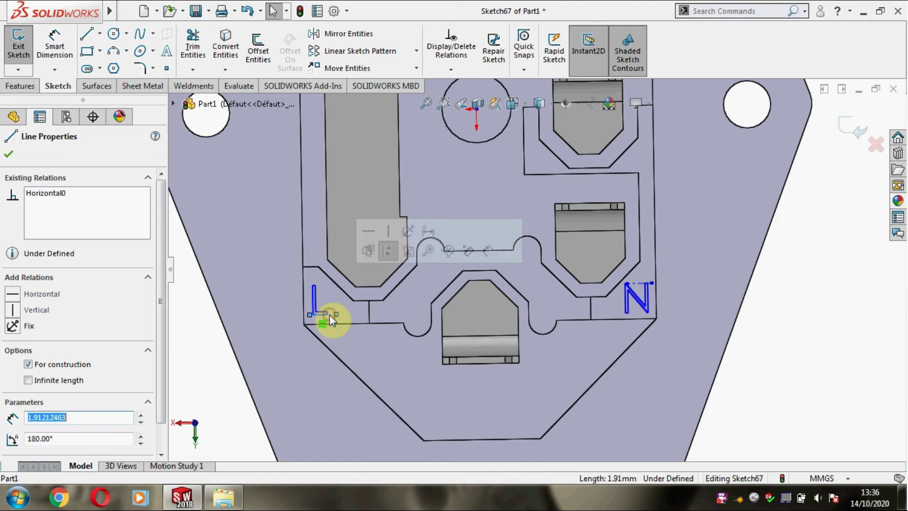
Stretch N's baseline so its end aligns with the lower-right compartment wall.
{"action": "left_click", "coordinate": [835, 379]}
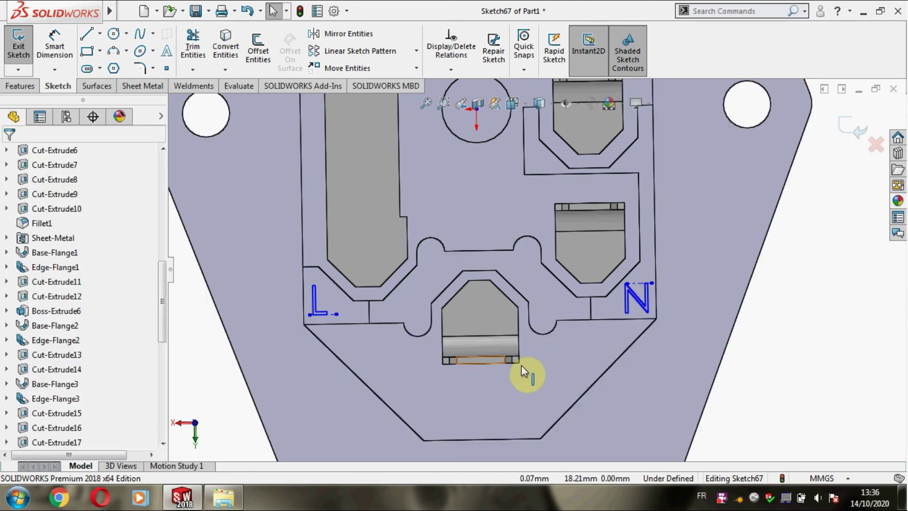
{"action": "left_click", "coordinate": [651, 300]}
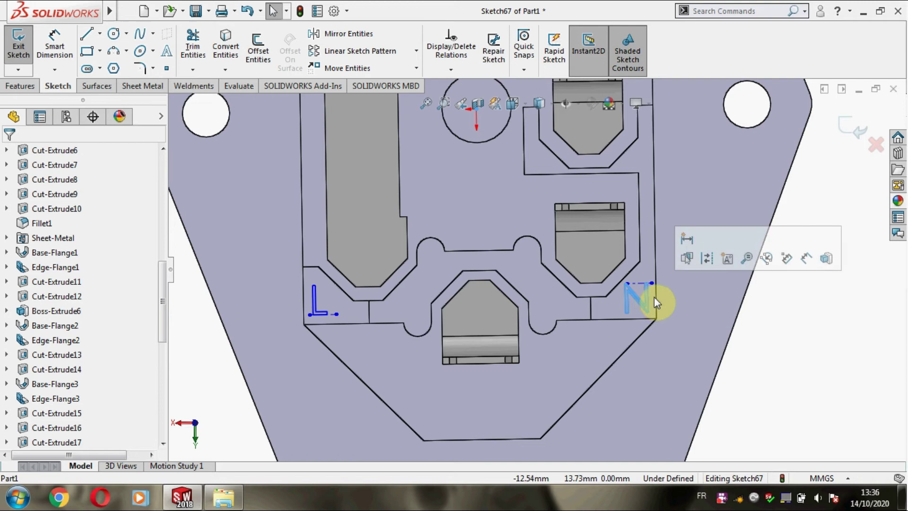
{"action": "left_click", "coordinate": [651, 282]}
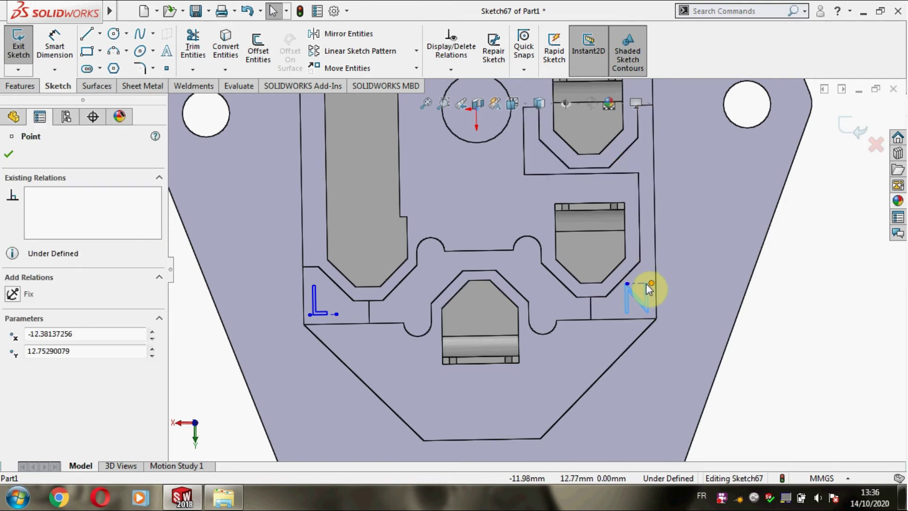
{"action": "left_click_drag", "start_coordinate": [643, 286], "coordinate": [644, 281]}
{"action": "left_click", "coordinate": [638, 282]}
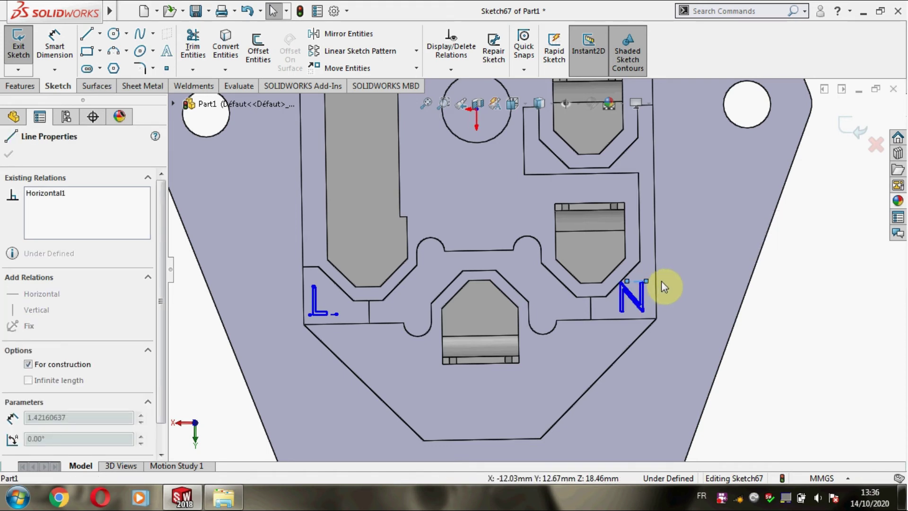
{"action": "left_click", "coordinate": [646, 281]}
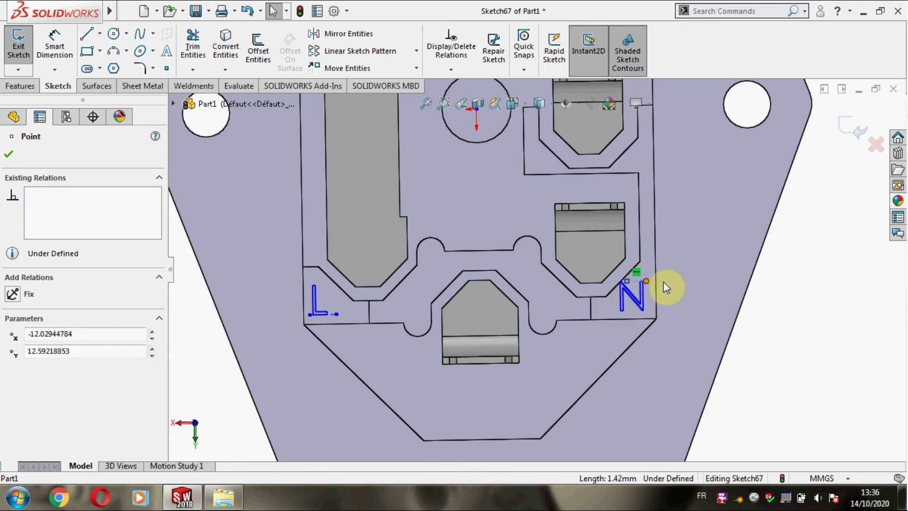
{"action": "left_click_drag", "start_coordinate": [645, 281], "coordinate": [659, 282]}
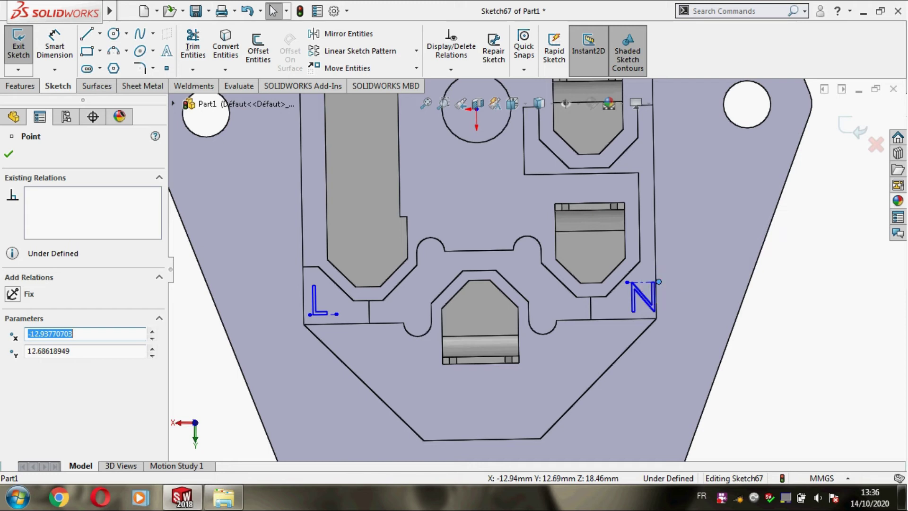
{"action": "left_click", "coordinate": [655, 283]}
{"action": "left_click_drag", "start_coordinate": [644, 282], "coordinate": [653, 282]}
{"action": "left_click", "coordinate": [799, 387]}
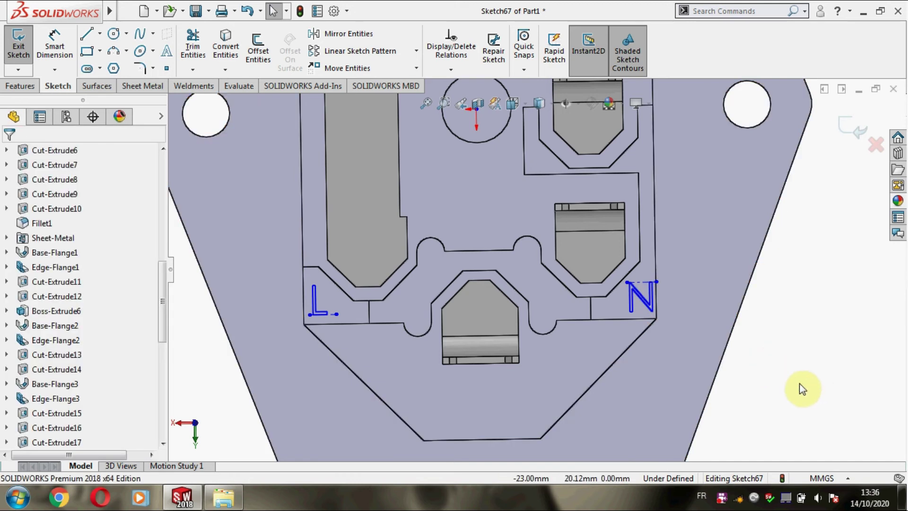
Extrude-cut the L and N letters 0.10 mm into the plate as Cut-Extrude24.
{"action": "key", "text": "z"}
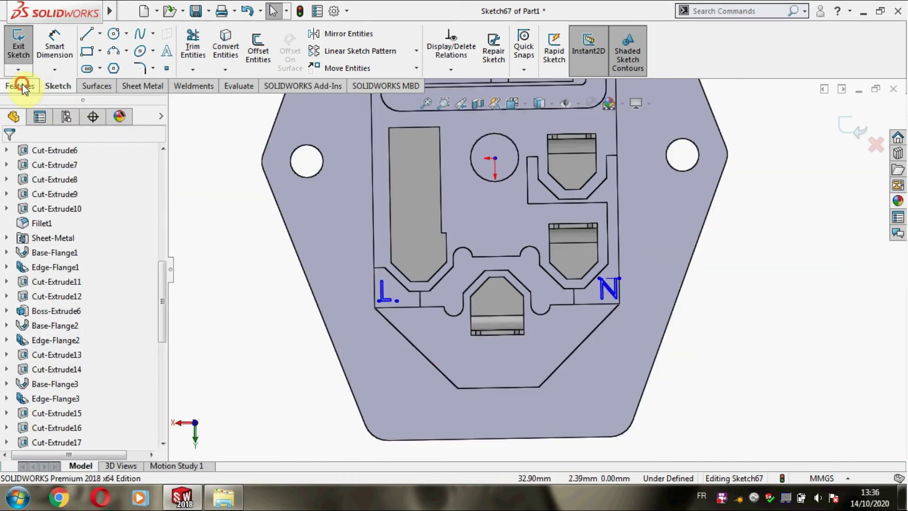
{"action": "left_click", "coordinate": [22, 86]}
{"action": "left_click", "coordinate": [203, 38]}
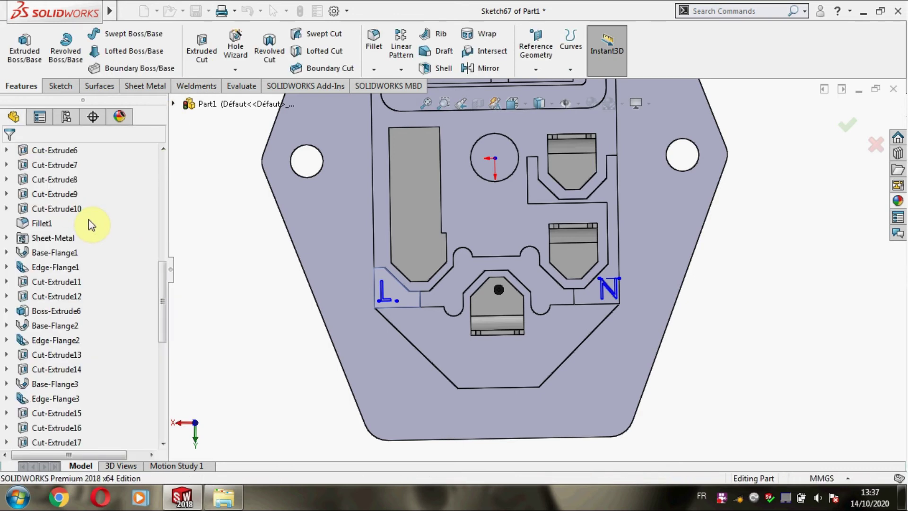
{"action": "scroll", "coordinate": [134, 362], "scroll_direction": "down", "scroll_amount": 4}
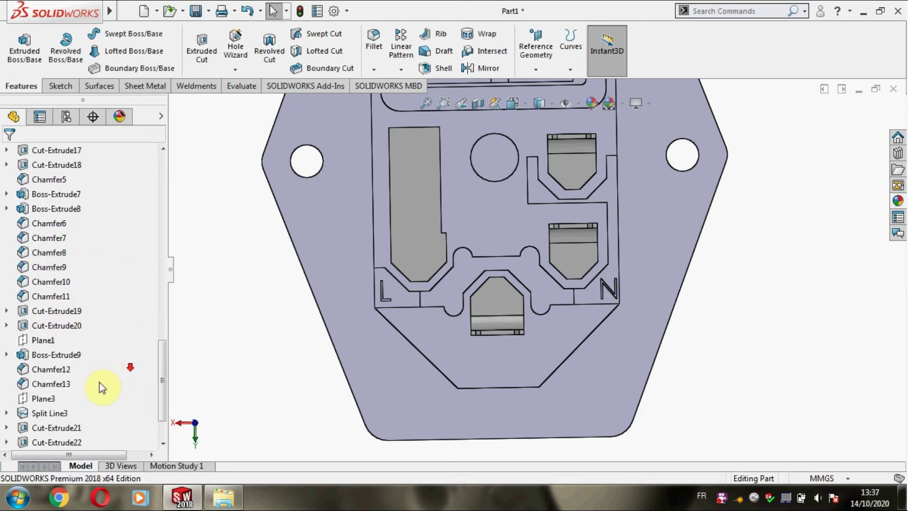
{"action": "scroll", "coordinate": [97, 385], "scroll_direction": "down", "scroll_amount": 2}
Give the Cut-Extrude24 letters a black appearance colour.
{"action": "right_click", "coordinate": [71, 428]}
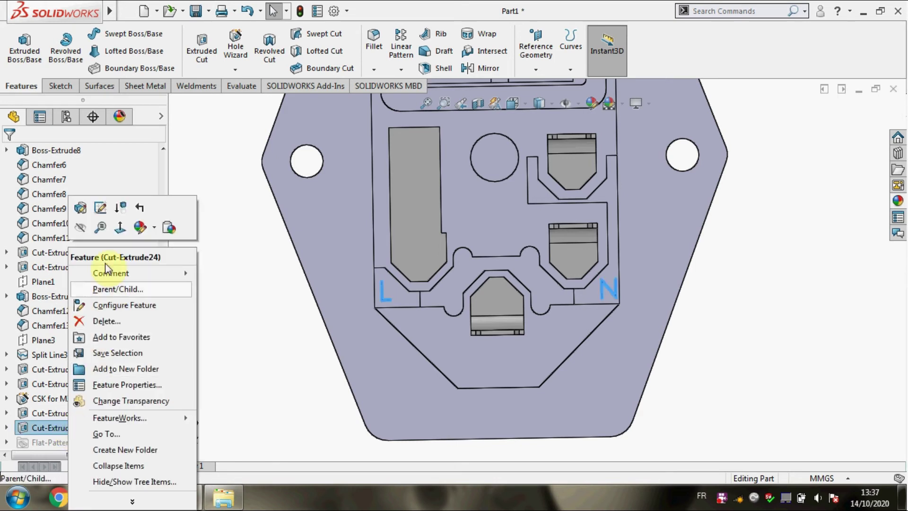
{"action": "left_click", "coordinate": [139, 227]}
{"action": "left_click", "coordinate": [151, 258]}
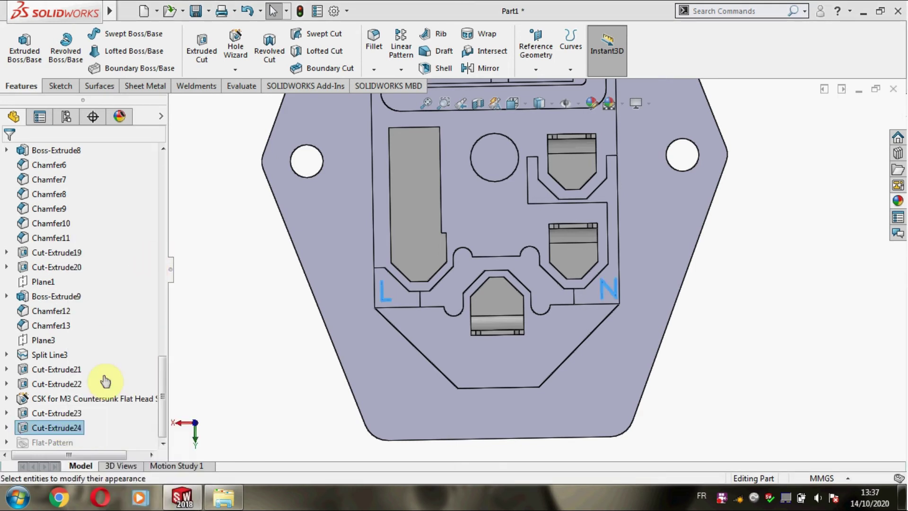
{"action": "left_click", "coordinate": [113, 445]}
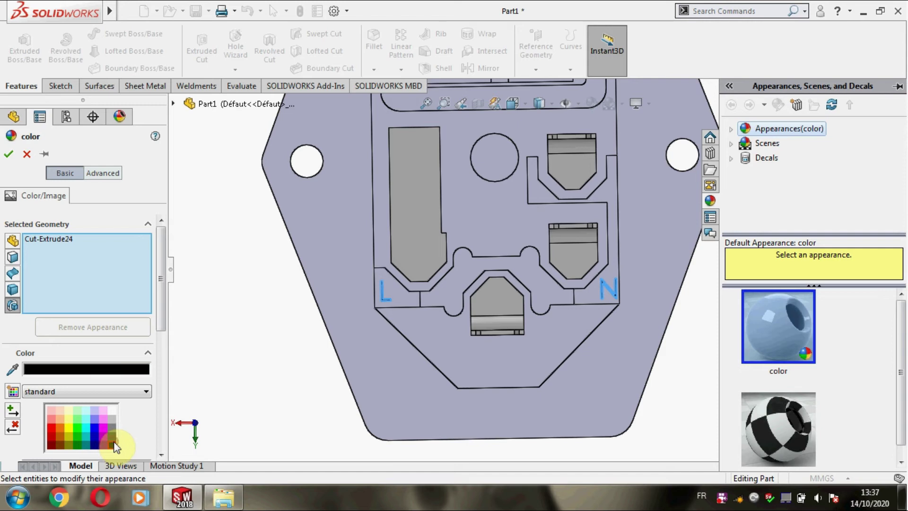
{"action": "left_click", "coordinate": [8, 154]}
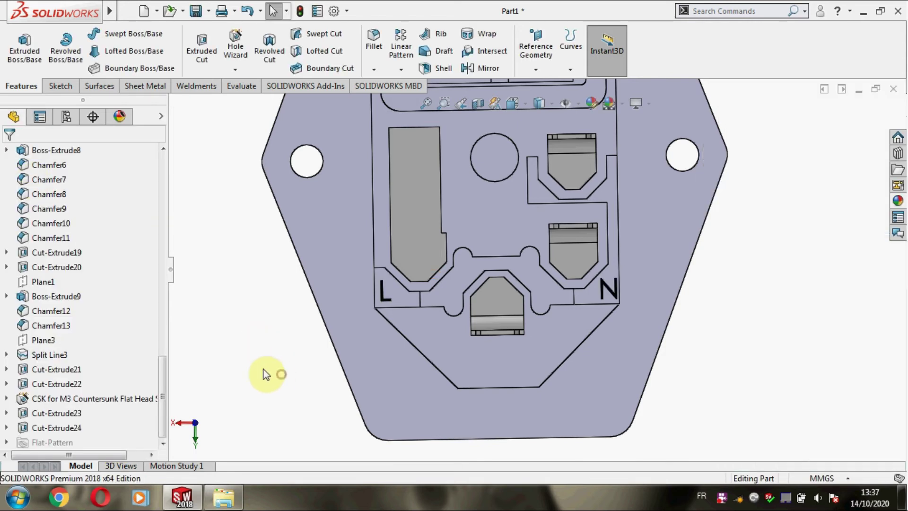
{"action": "scroll", "coordinate": [534, 323], "scroll_direction": "up", "scroll_amount": 1}
{"action": "scroll", "coordinate": [524, 331], "scroll_direction": "down", "scroll_amount": 2}
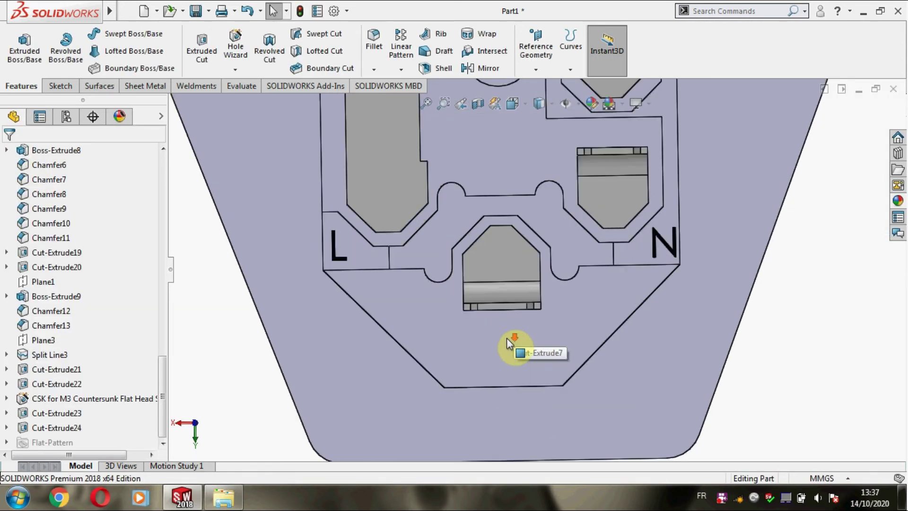
Start a new sketch on the plate's lower flat face and draw a short horizontal centreline.
{"action": "scroll", "coordinate": [506, 338], "scroll_direction": "down", "scroll_amount": 1}
{"action": "left_click", "coordinate": [501, 343]}
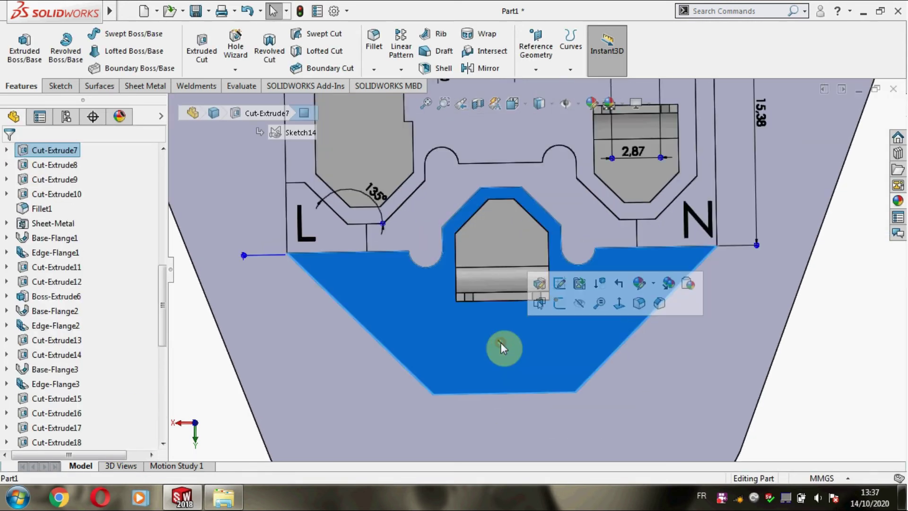
{"action": "left_click", "coordinate": [558, 304]}
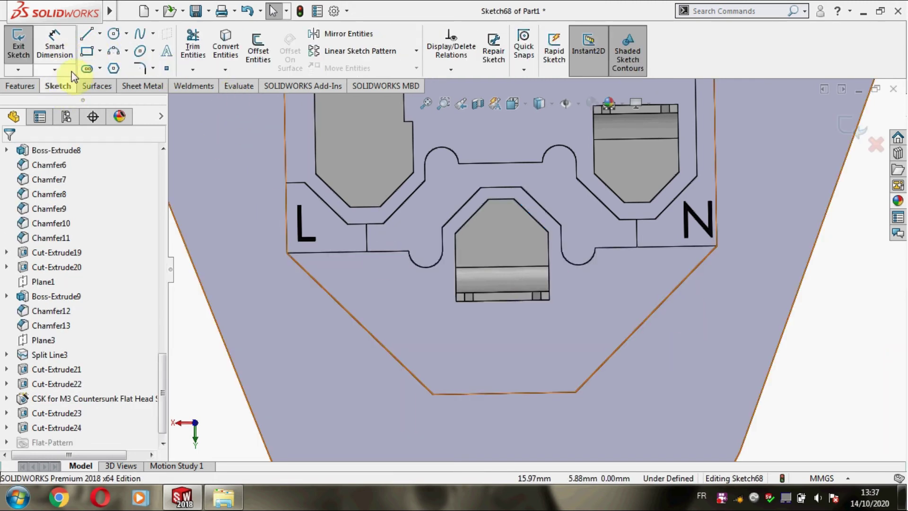
{"action": "left_click", "coordinate": [99, 33]}
{"action": "left_click", "coordinate": [126, 67]}
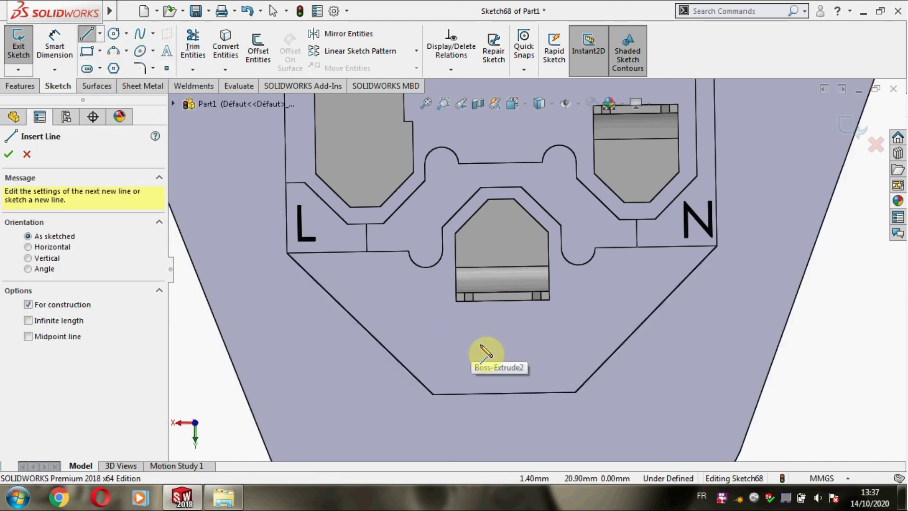
{"action": "left_click", "coordinate": [480, 344]}
{"action": "left_click", "coordinate": [524, 344]}
{"action": "key", "text": "Escape"}
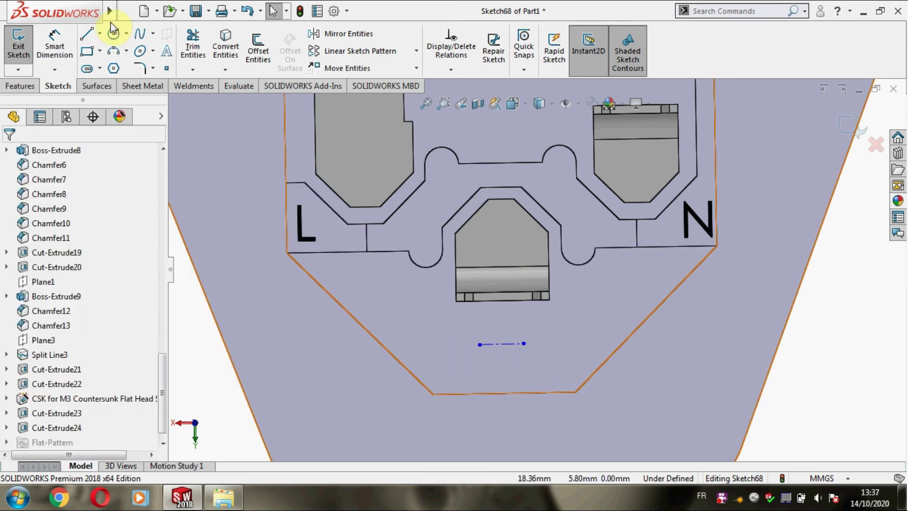
Draw a vertical centreline from the middle socket edge's midpoint downward.
{"action": "left_click", "coordinate": [100, 33]}
{"action": "left_click", "coordinate": [108, 66]}
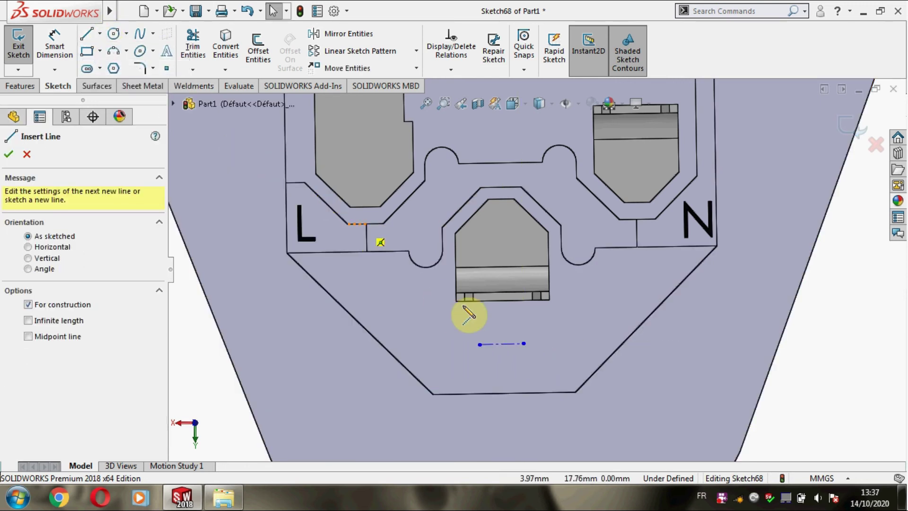
{"action": "left_click", "coordinate": [503, 300]}
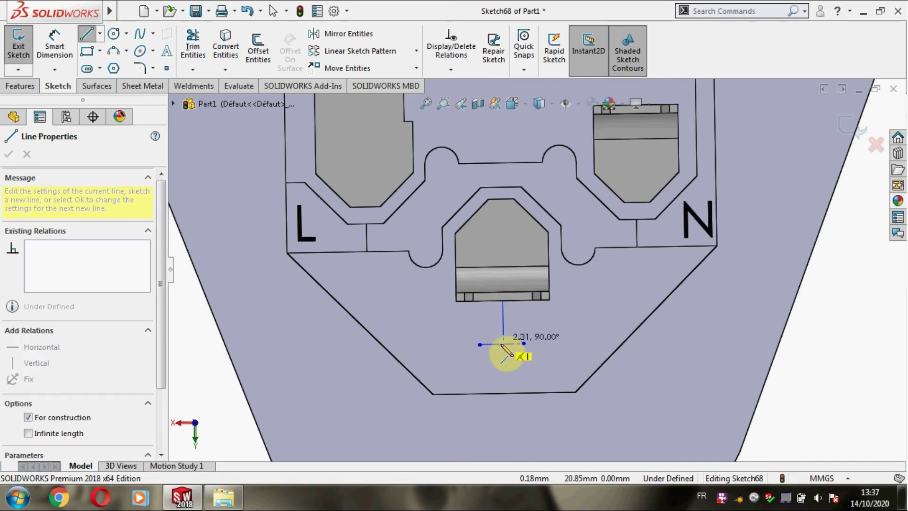
{"action": "left_click", "coordinate": [502, 352]}
{"action": "key", "text": "Escape"}
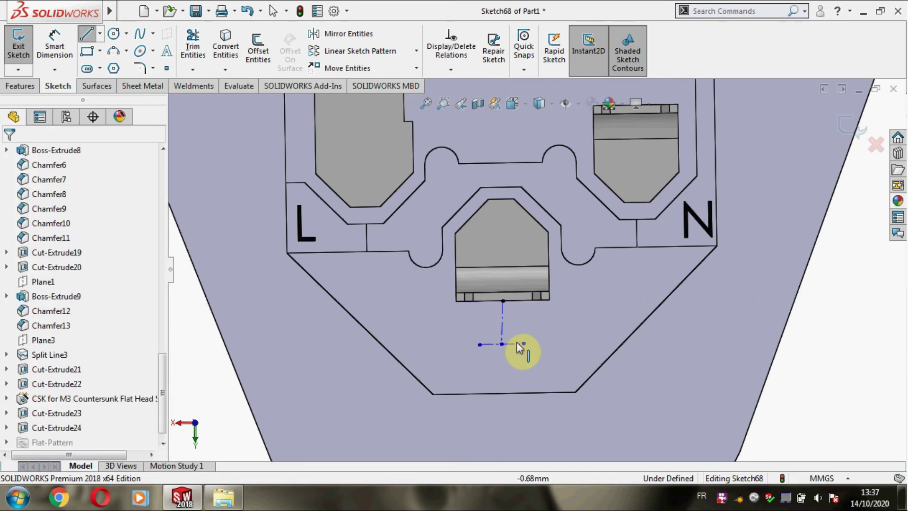
{"action": "left_click", "coordinate": [503, 323]}
{"action": "left_click", "coordinate": [561, 264]}
{"action": "left_click", "coordinate": [786, 395]}
Place a flipped letter E along the vertical centreline with a larger point size.
{"action": "left_click", "coordinate": [166, 50]}
{"action": "left_click", "coordinate": [498, 344]}
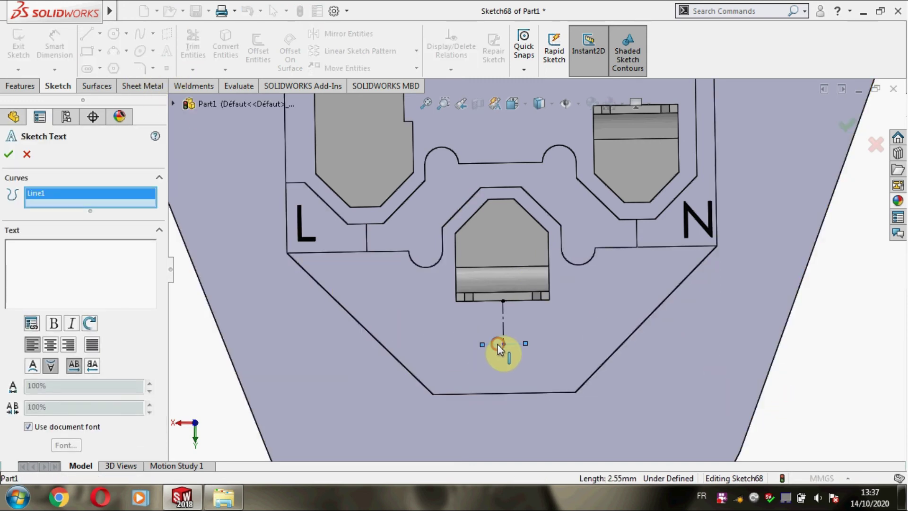
{"action": "type", "text": "E"}
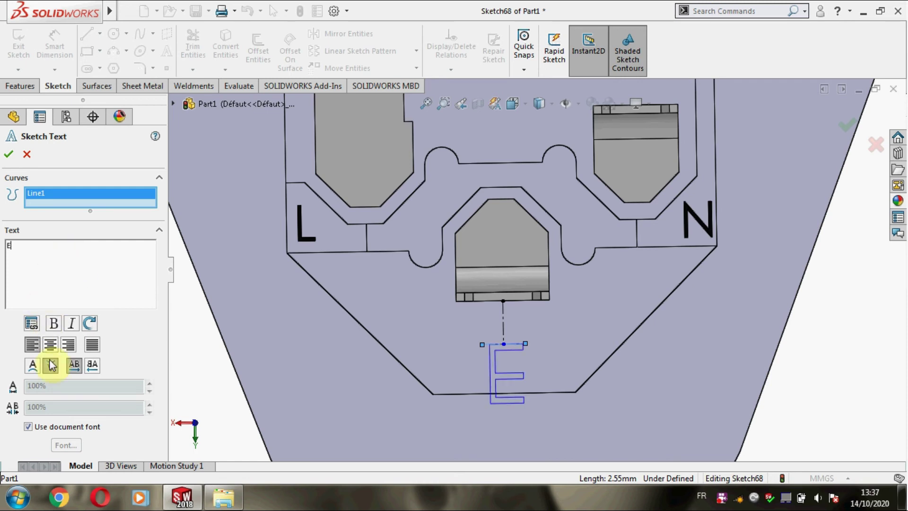
{"action": "left_click", "coordinate": [34, 365]}
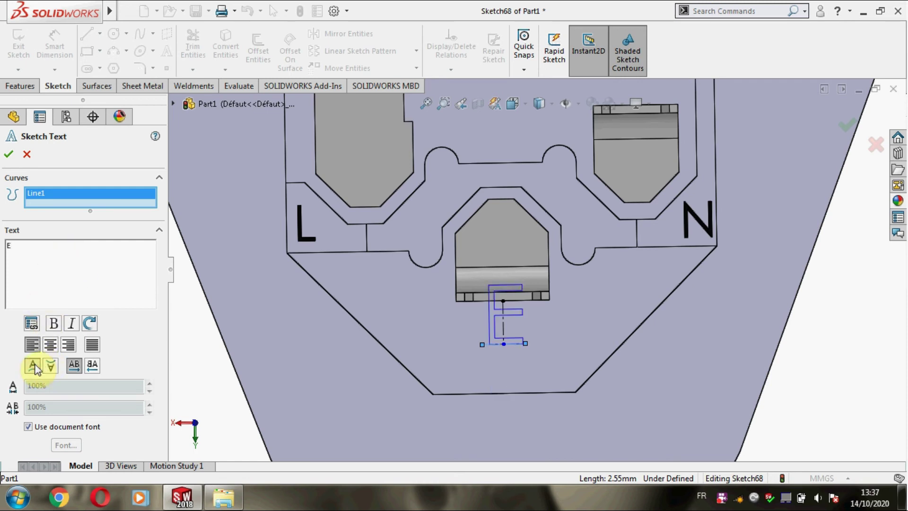
{"action": "left_click", "coordinate": [45, 426]}
{"action": "left_click", "coordinate": [60, 444]}
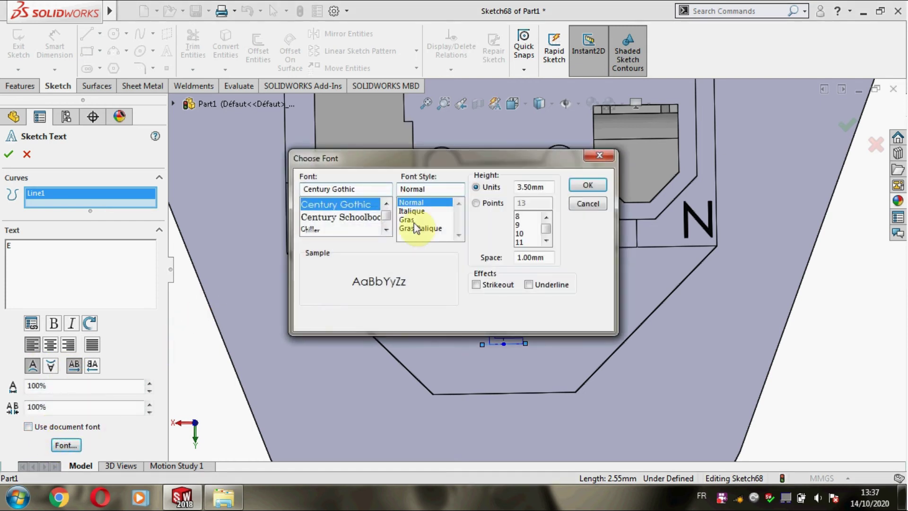
{"action": "left_click", "coordinate": [477, 203]}
{"action": "left_click", "coordinate": [519, 217]}
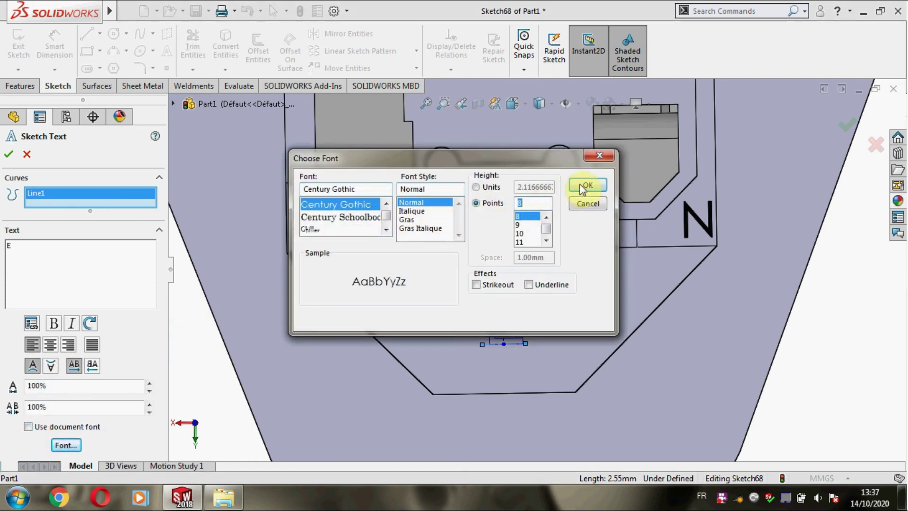
{"action": "left_click", "coordinate": [587, 185]}
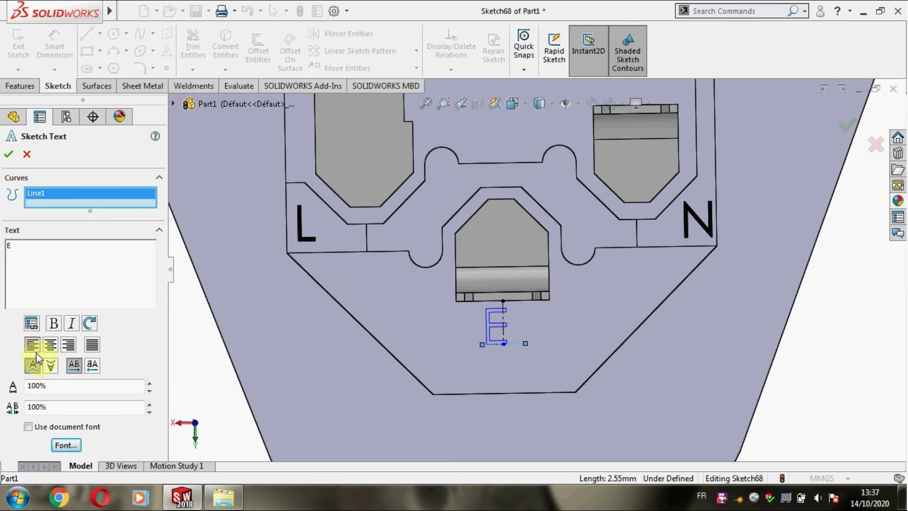
{"action": "left_click", "coordinate": [8, 154]}
Extrude-cut the E sketch 0.10 mm blind into the face.
{"action": "left_click", "coordinate": [19, 86]}
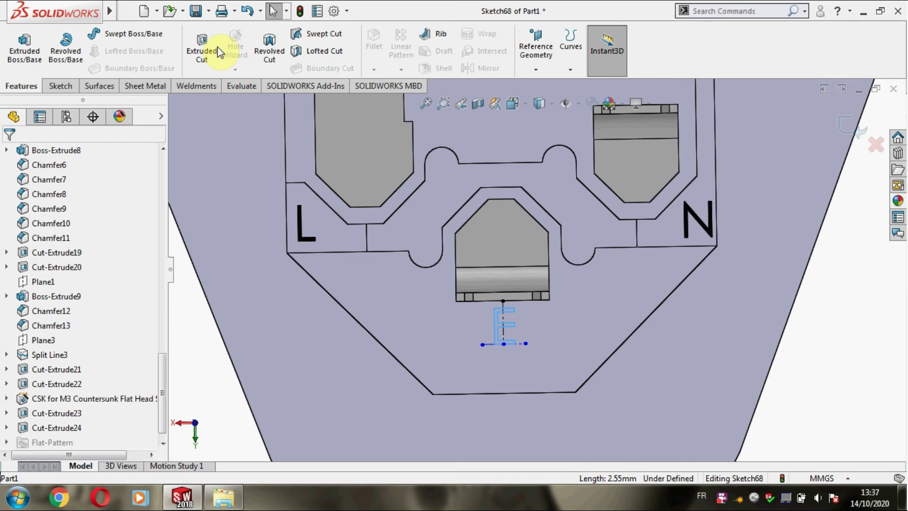
{"action": "left_click", "coordinate": [202, 51]}
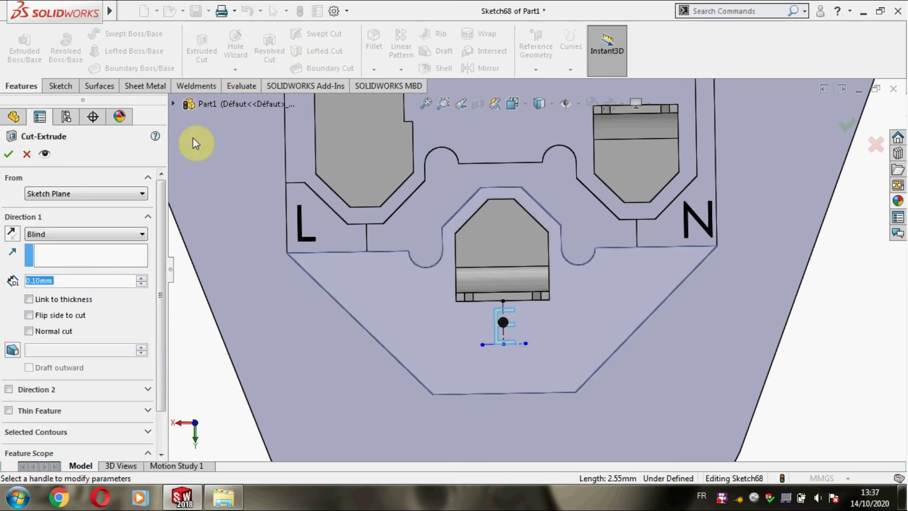
{"action": "left_click", "coordinate": [8, 154]}
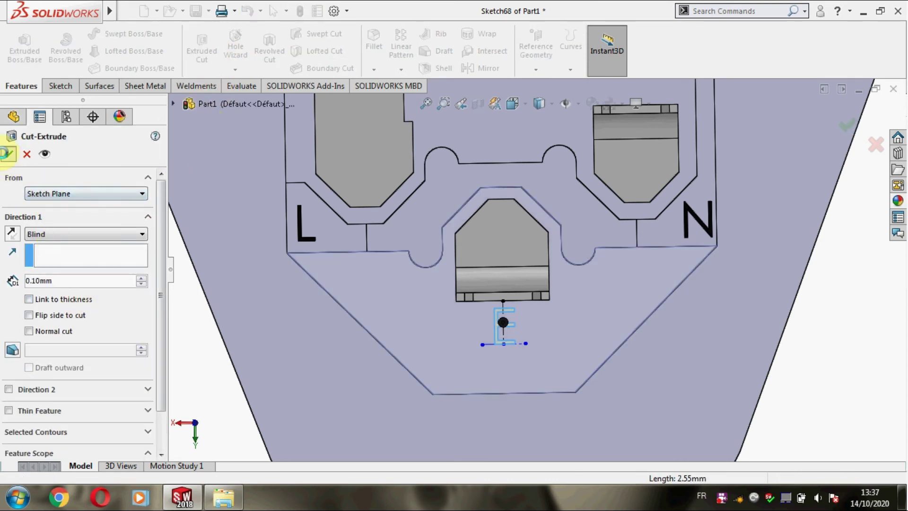
Colour the Cut-Extrude25 engraving of the E black.
{"action": "left_click", "coordinate": [201, 353]}
{"action": "scroll", "coordinate": [92, 386], "scroll_direction": "down", "scroll_amount": 3}
{"action": "scroll", "coordinate": [70, 414], "scroll_direction": "down", "scroll_amount": 3}
{"action": "scroll", "coordinate": [70, 414], "scroll_direction": "down", "scroll_amount": 3}
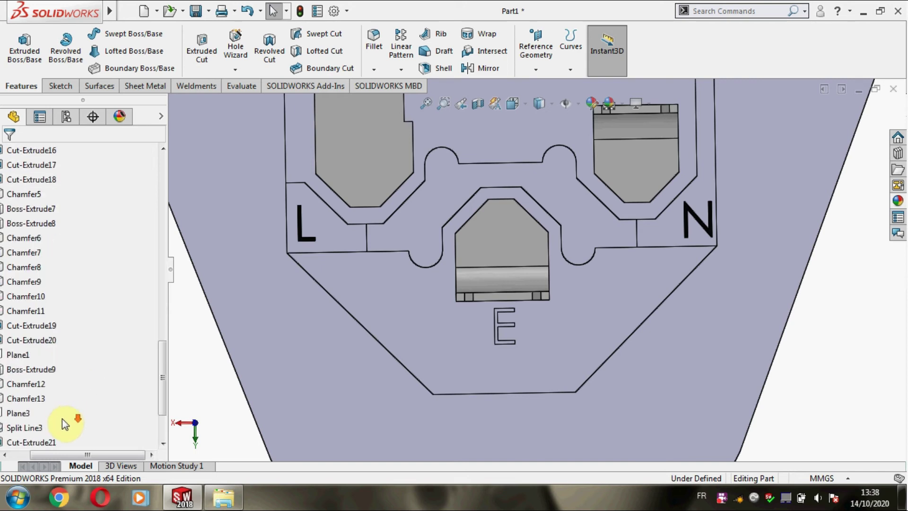
{"action": "scroll", "coordinate": [65, 424], "scroll_direction": "down", "scroll_amount": 2}
{"action": "left_click_drag", "start_coordinate": [66, 452], "coordinate": [36, 455]}
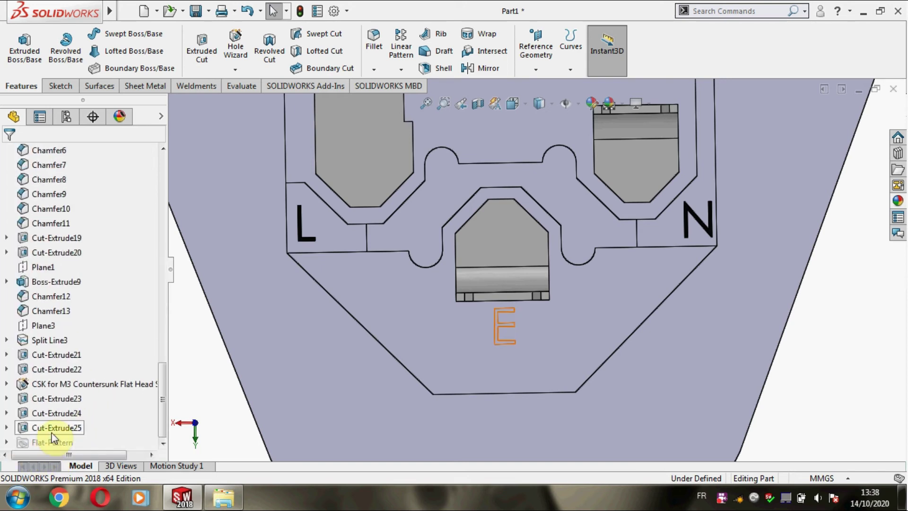
{"action": "right_click", "coordinate": [40, 427]}
{"action": "left_click", "coordinate": [124, 231]}
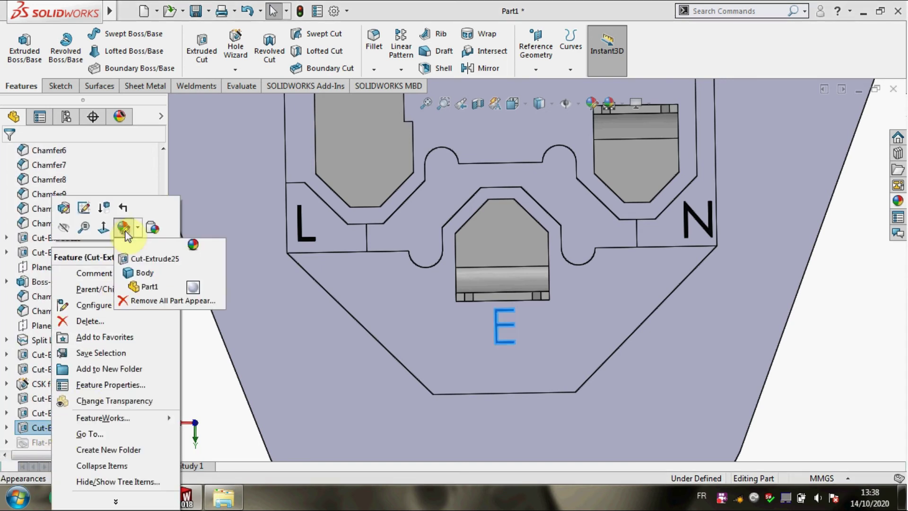
{"action": "left_click", "coordinate": [148, 258]}
{"action": "left_click", "coordinate": [415, 313]}
{"action": "left_click", "coordinate": [113, 447]}
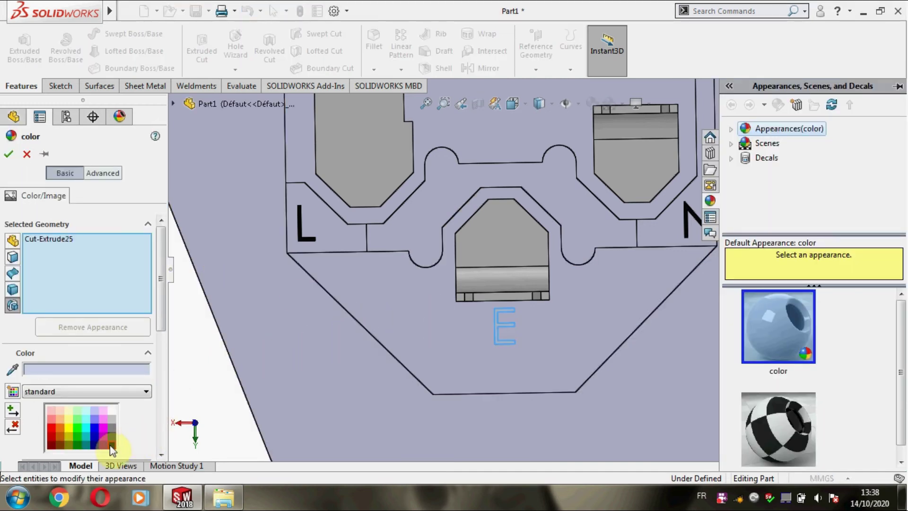
{"action": "left_click", "coordinate": [9, 154]}
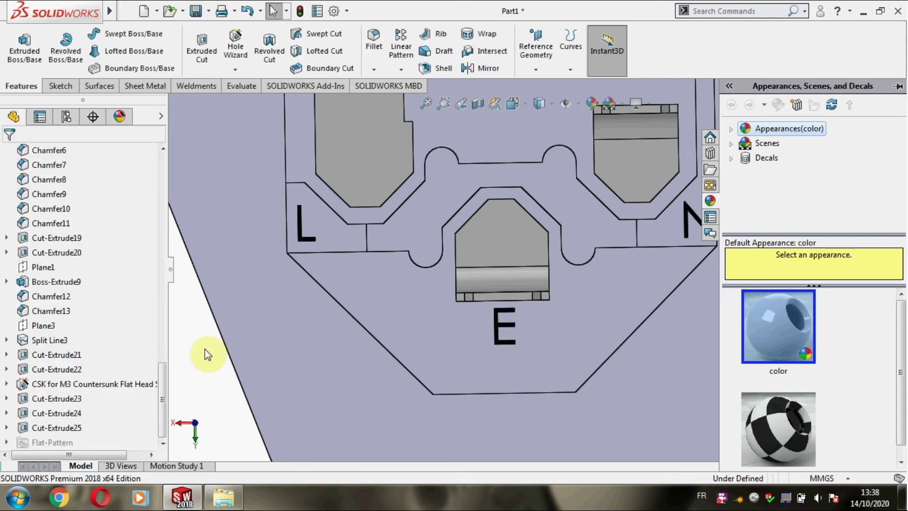
Zoom to fit, orbit the part, and view the face around the N terminal face-on.
{"action": "left_click", "coordinate": [192, 353]}
{"action": "key", "text": "f"}
{"action": "mouse_move", "coordinate": [233, 324]}
{"action": "middle_mouse_down"}
{"action": "mouse_move", "coordinate": [291, 299]}
{"action": "mouse_move", "coordinate": [311, 278]}
{"action": "middle_mouse_up"}
{"action": "scroll", "coordinate": [569, 230], "scroll_direction": "down", "scroll_amount": 3}
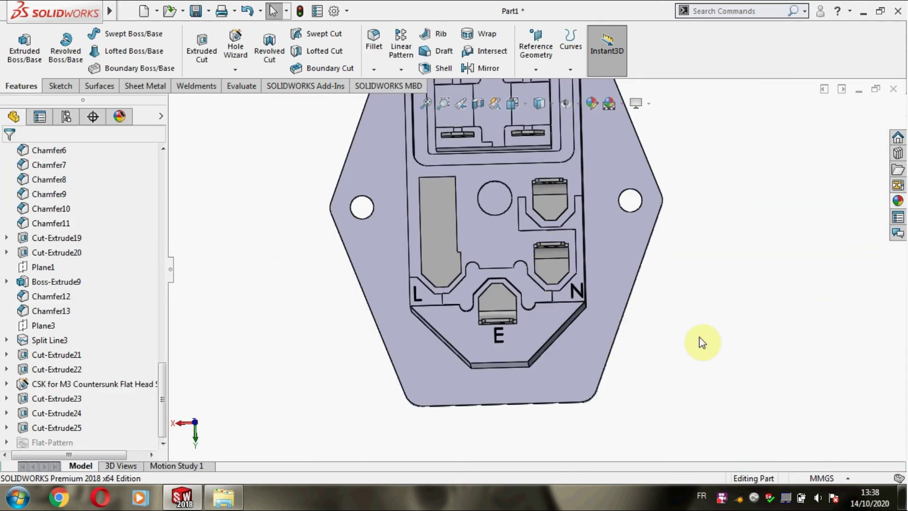
{"action": "middle_click_drag", "start_coordinate": [699, 336], "coordinate": [561, 251]}
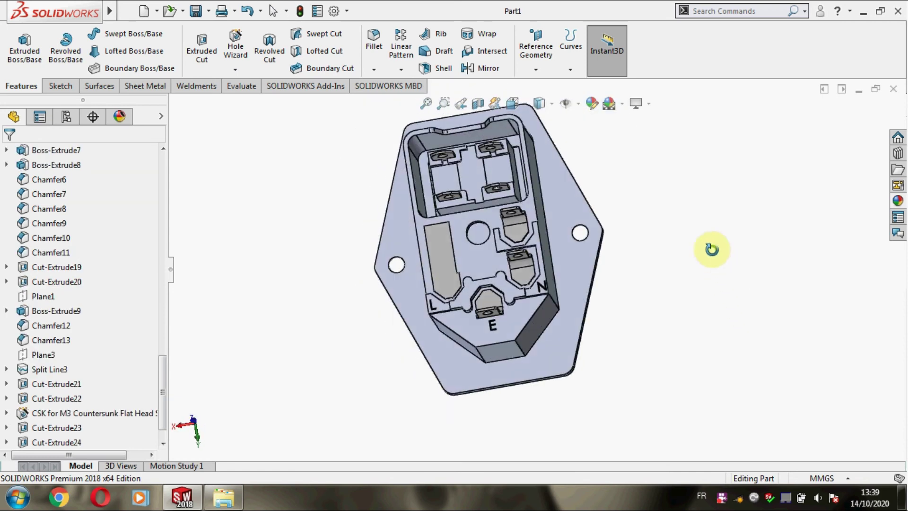
{"action": "scroll", "coordinate": [561, 251], "scroll_direction": "down", "scroll_amount": 3}
{"action": "scroll", "coordinate": [512, 237], "scroll_direction": "down", "scroll_amount": 3}
{"action": "left_click", "coordinate": [468, 224]}
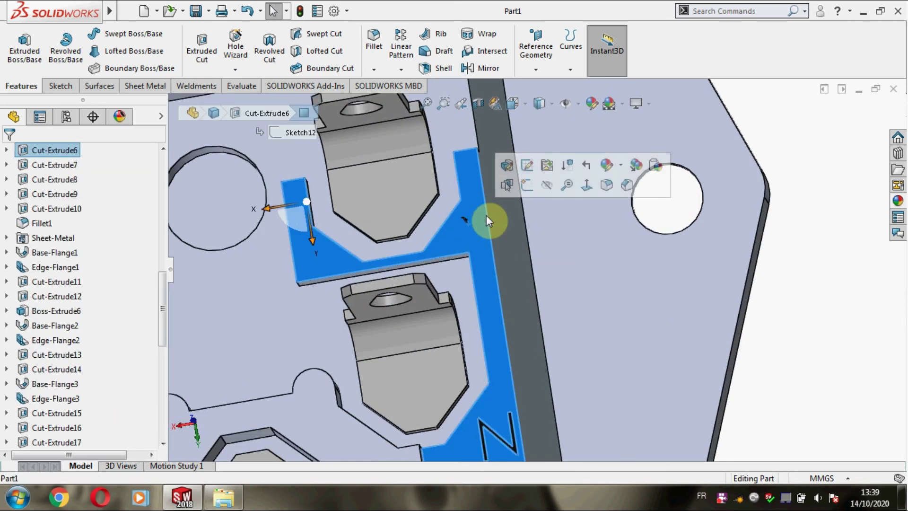
{"action": "left_click", "coordinate": [591, 181]}
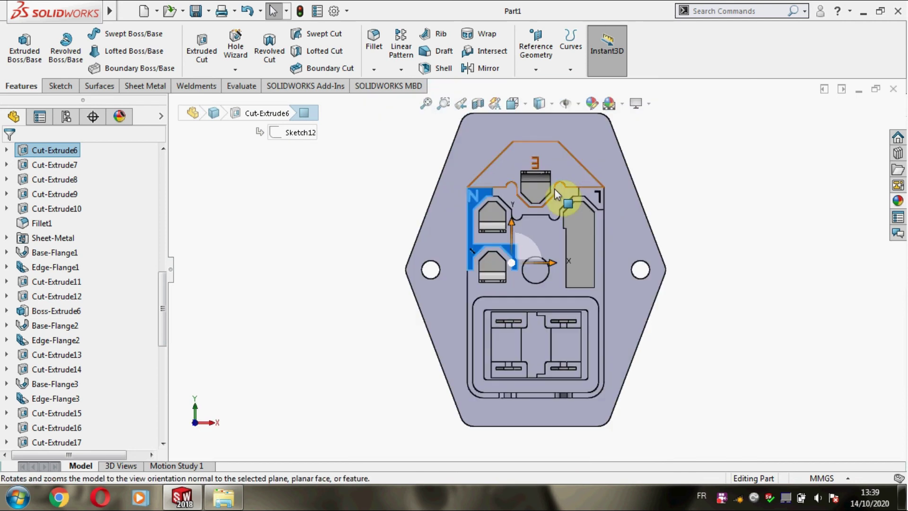
{"action": "scroll", "coordinate": [470, 245], "scroll_direction": "down", "scroll_amount": 3}
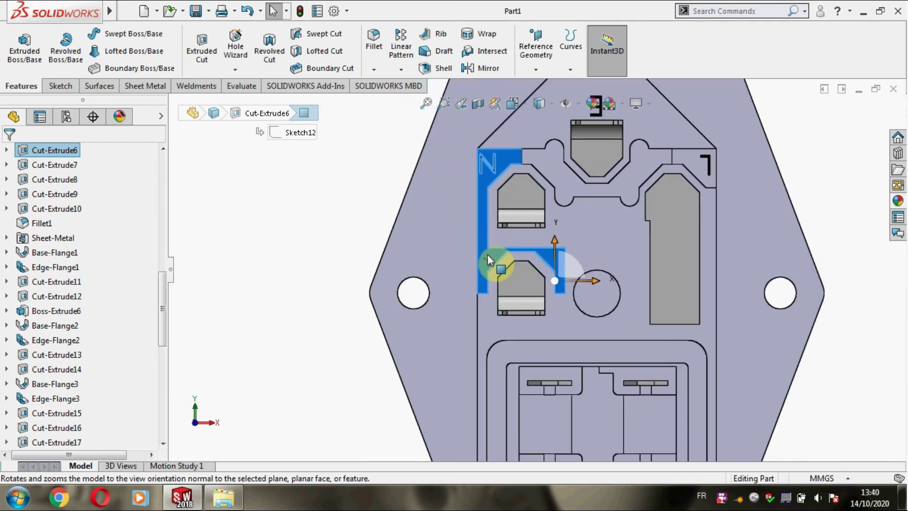
Cycle through isometric, bottom, top, right and front views, then zoom into the N area.
{"action": "key", "text": "ctrl+2"}
{"action": "key", "text": "ctrl+7"}
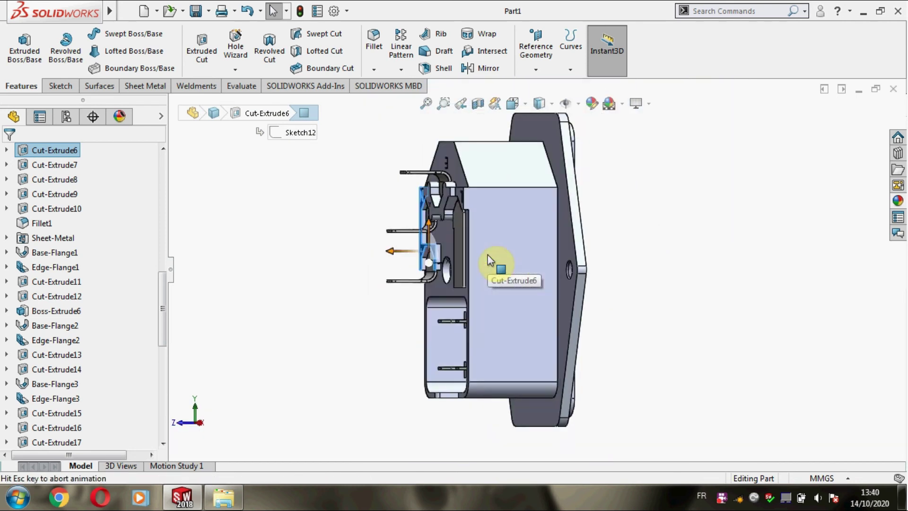
{"action": "key", "text": "ctrl+6"}
{"action": "key", "text": "ctrl+5"}
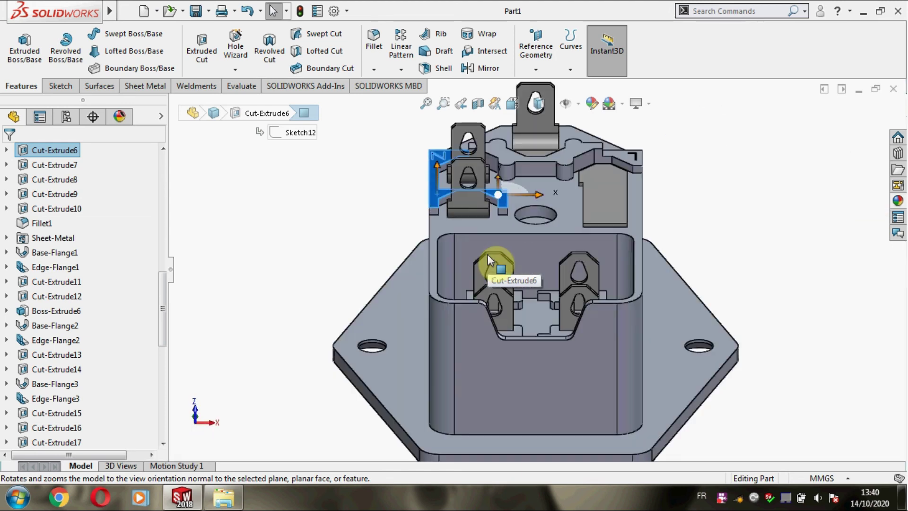
{"action": "key", "text": "ctrl+4"}
{"action": "key", "text": "ctrl+1"}
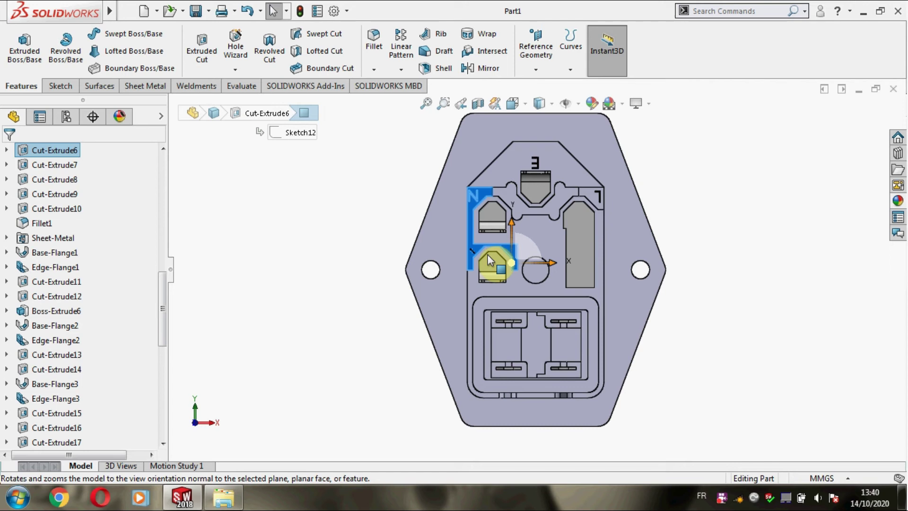
{"action": "scroll", "coordinate": [485, 234], "scroll_direction": "down", "scroll_amount": 5}
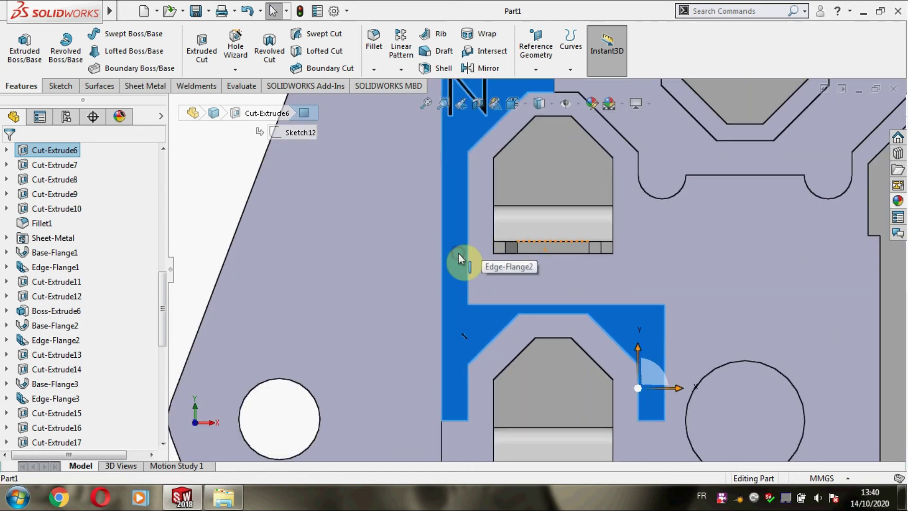
{"action": "right_click", "coordinate": [458, 254]}
Start Sketch69 on the face with a vertical construction centerline beside the N slot.
{"action": "left_click", "coordinate": [490, 192]}
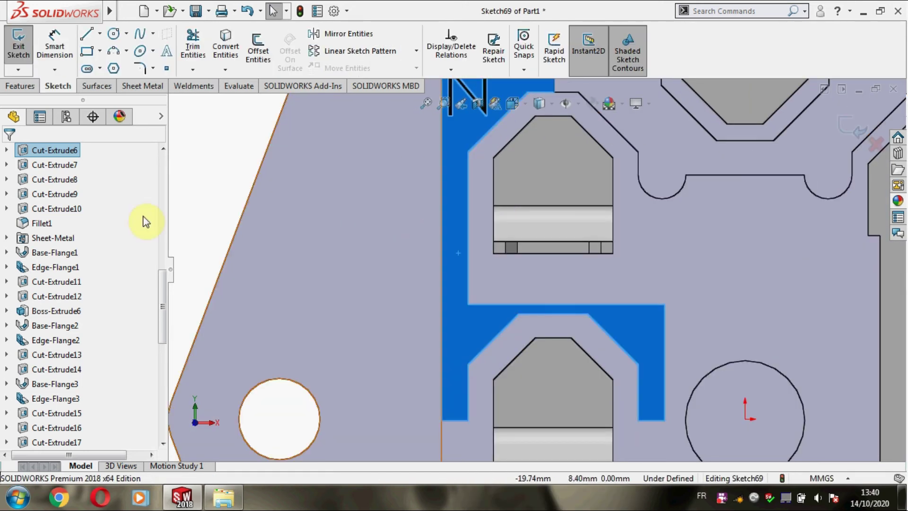
{"action": "left_click", "coordinate": [100, 33]}
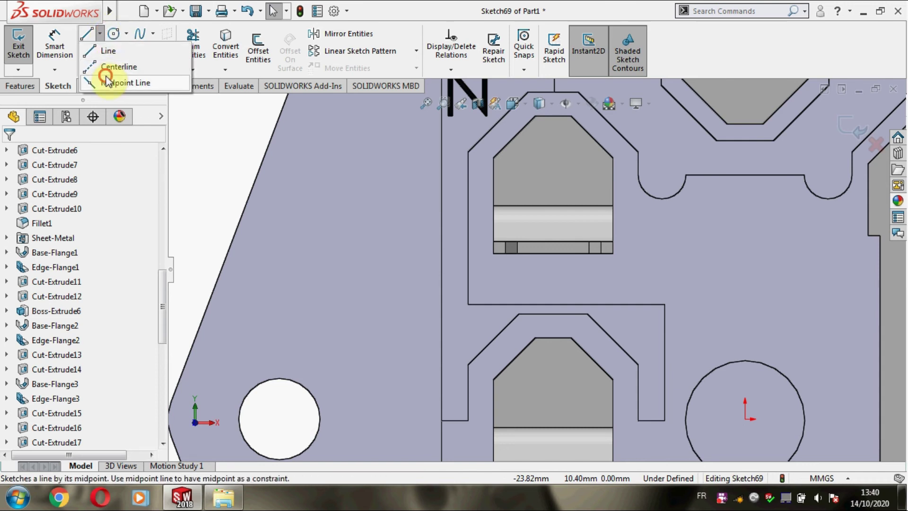
{"action": "left_click", "coordinate": [110, 80]}
{"action": "left_click", "coordinate": [100, 34]}
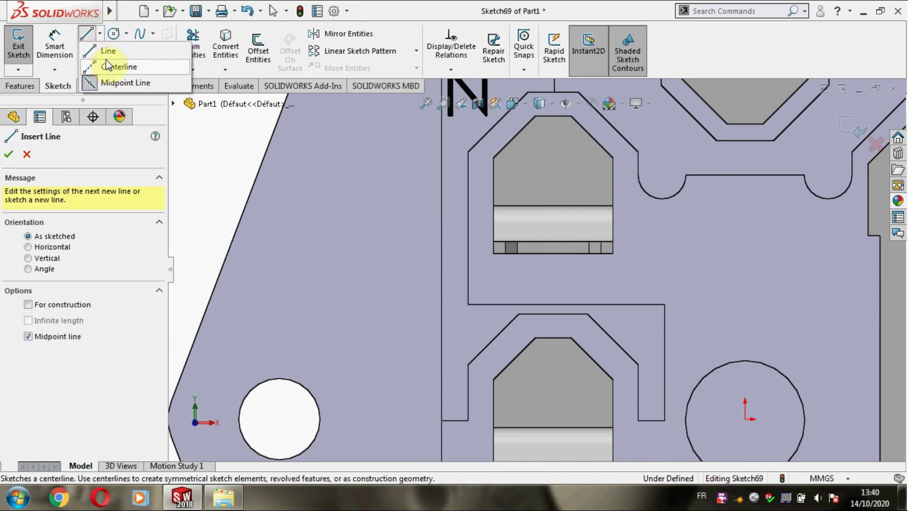
{"action": "left_click", "coordinate": [111, 68]}
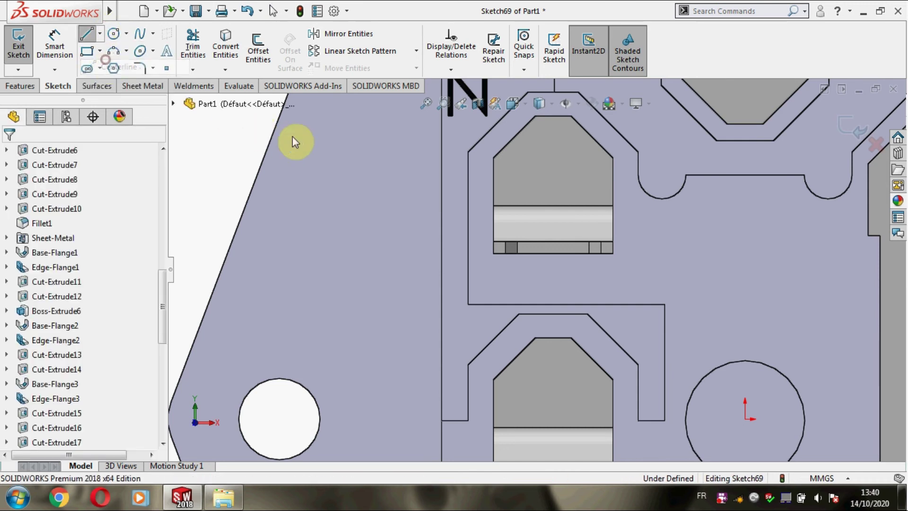
{"action": "left_click", "coordinate": [448, 176]}
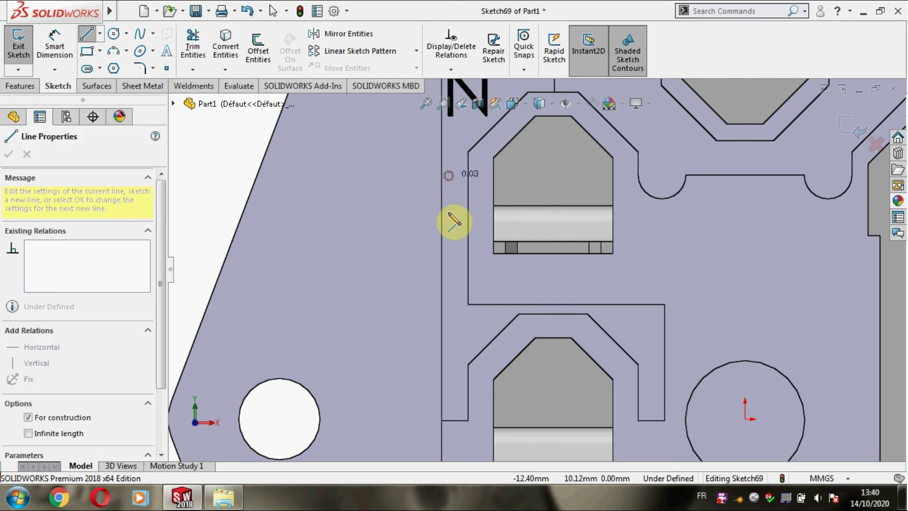
{"action": "left_click", "coordinate": [449, 353]}
{"action": "key", "text": "Escape"}
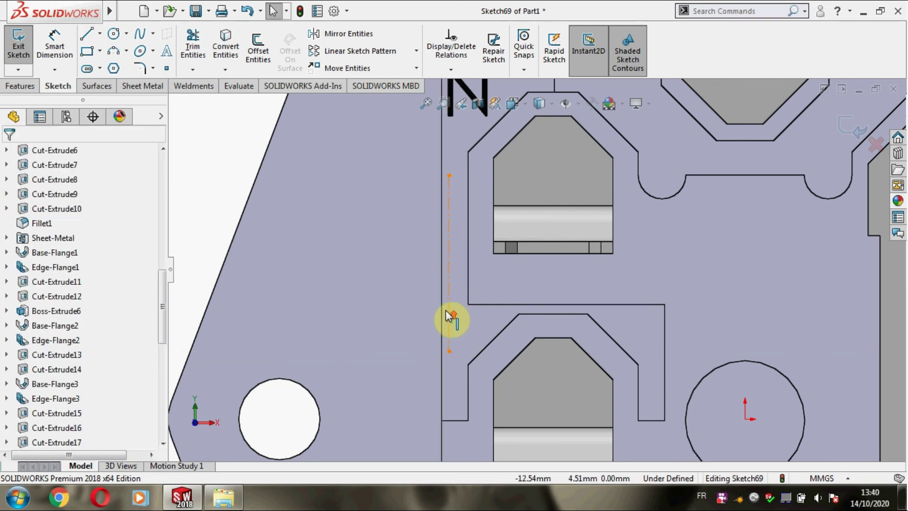
{"action": "scroll", "coordinate": [447, 315], "scroll_direction": "up", "scroll_amount": 1}
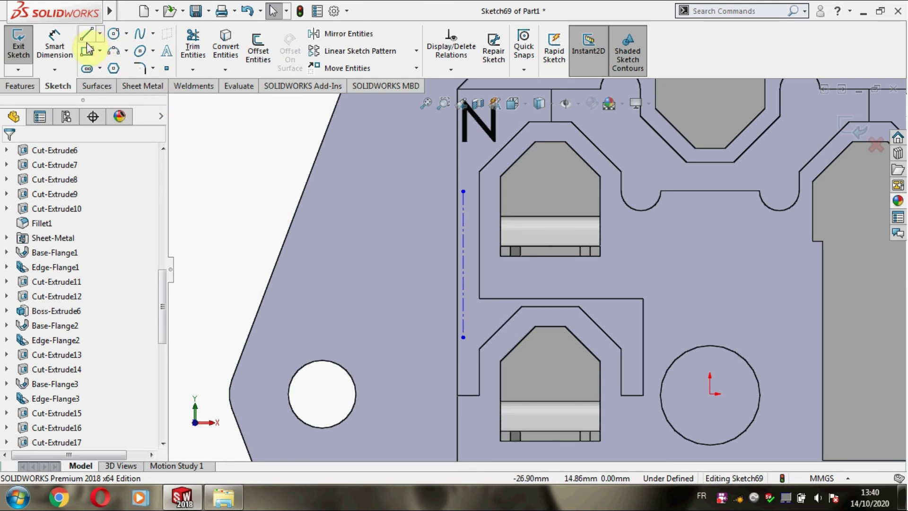
{"action": "left_click", "coordinate": [167, 53]}
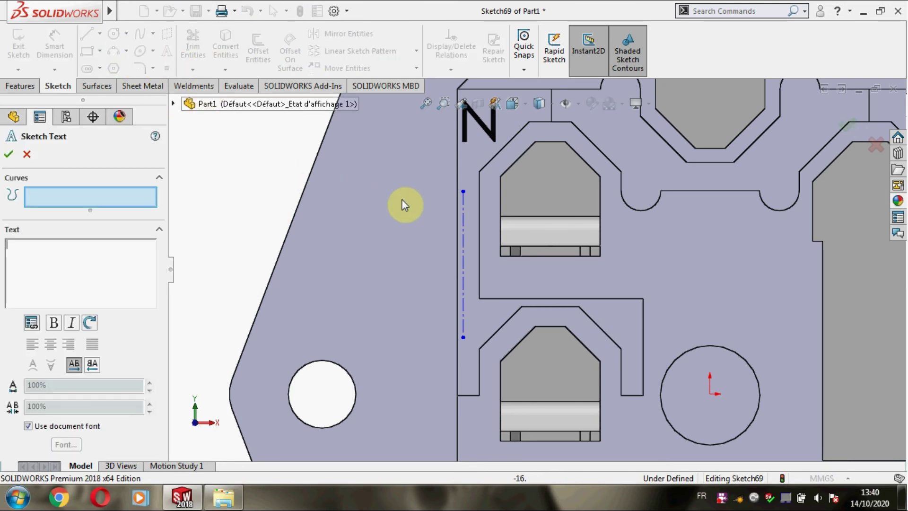
Write AC-01A along the construction line in Century Gothic, sized in points (8 pt).
{"action": "left_click", "coordinate": [466, 221]}
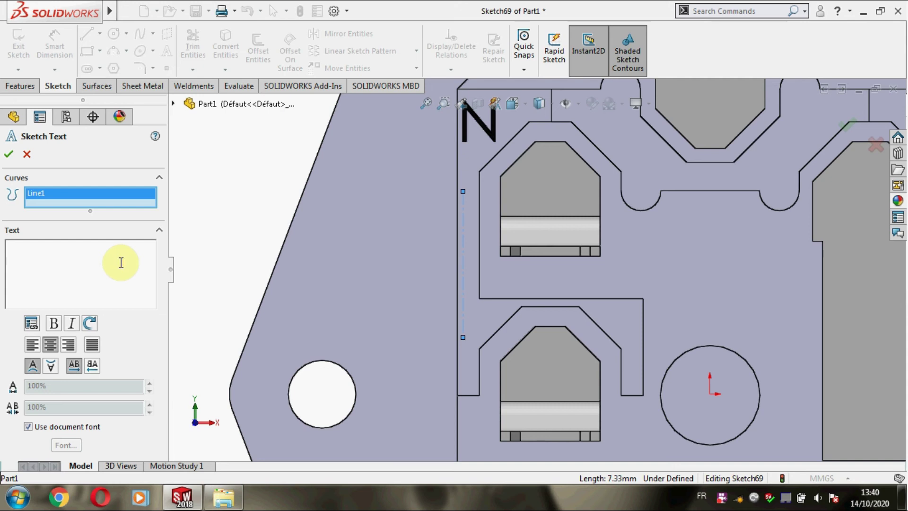
{"action": "type", "text": "AC6"}
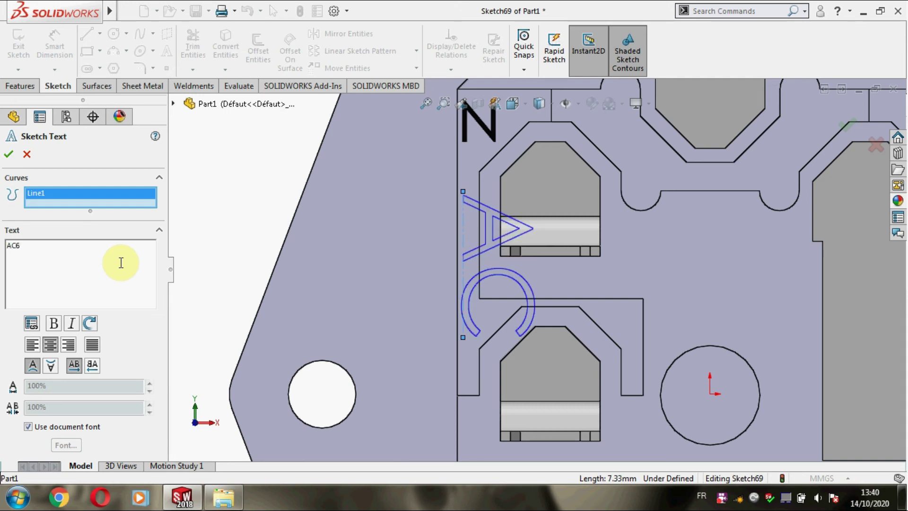
{"action": "type", "text": "-"}
{"action": "type", "text": "A"}
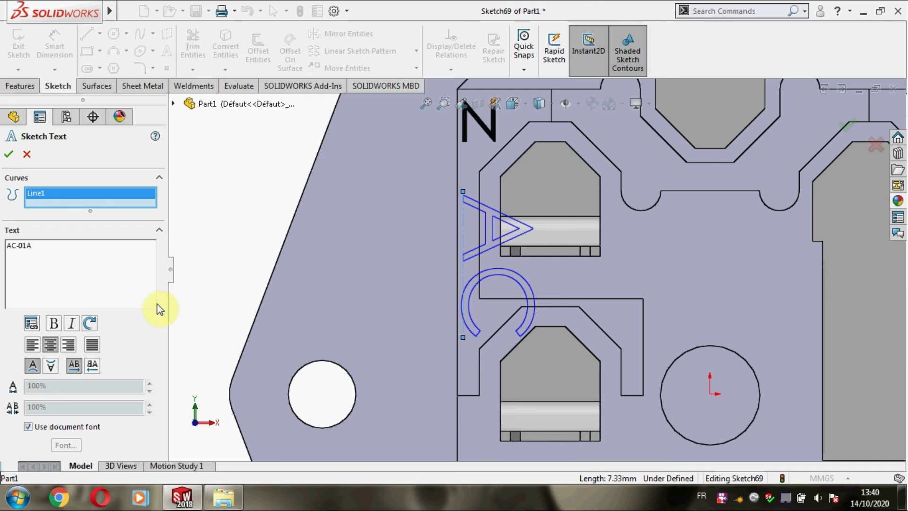
{"action": "left_click", "coordinate": [43, 430]}
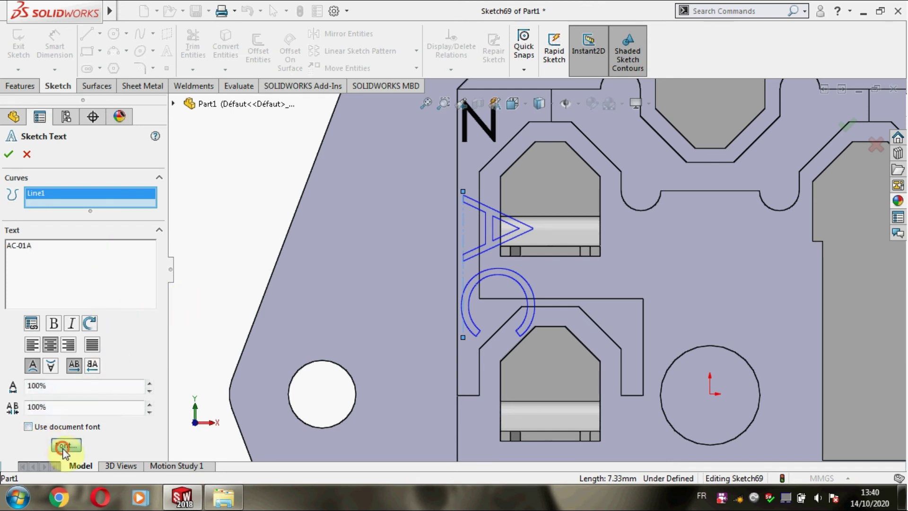
{"action": "left_click", "coordinate": [63, 447]}
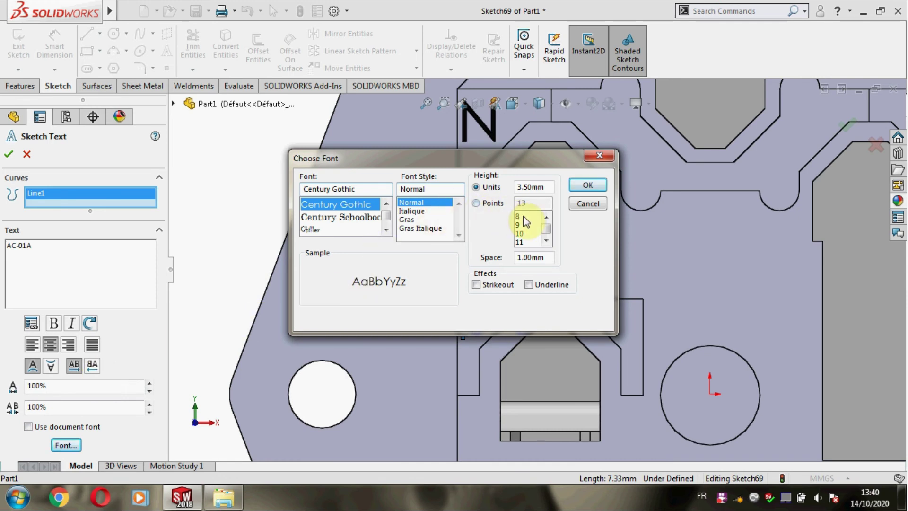
{"action": "left_click", "coordinate": [496, 203]}
{"action": "left_click", "coordinate": [525, 218]}
{"action": "left_click", "coordinate": [588, 184]}
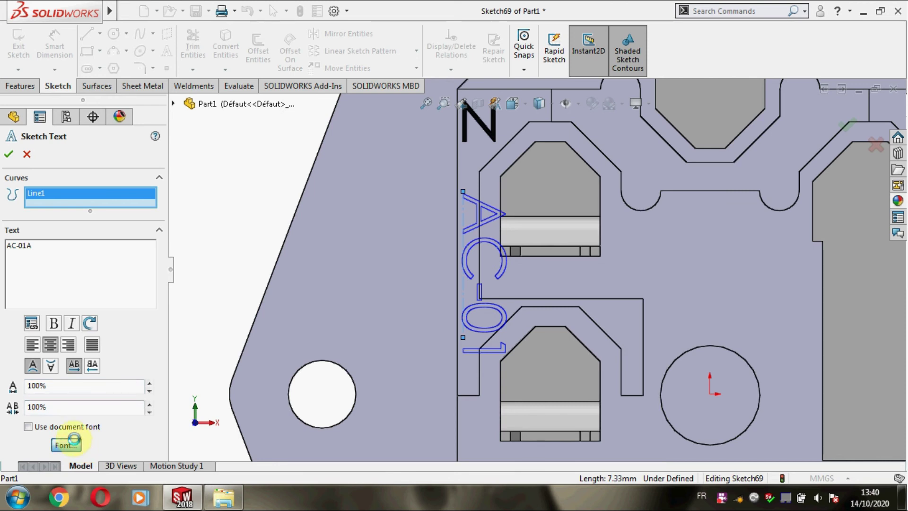
{"action": "left_click", "coordinate": [73, 441]}
{"action": "left_click", "coordinate": [528, 203]}
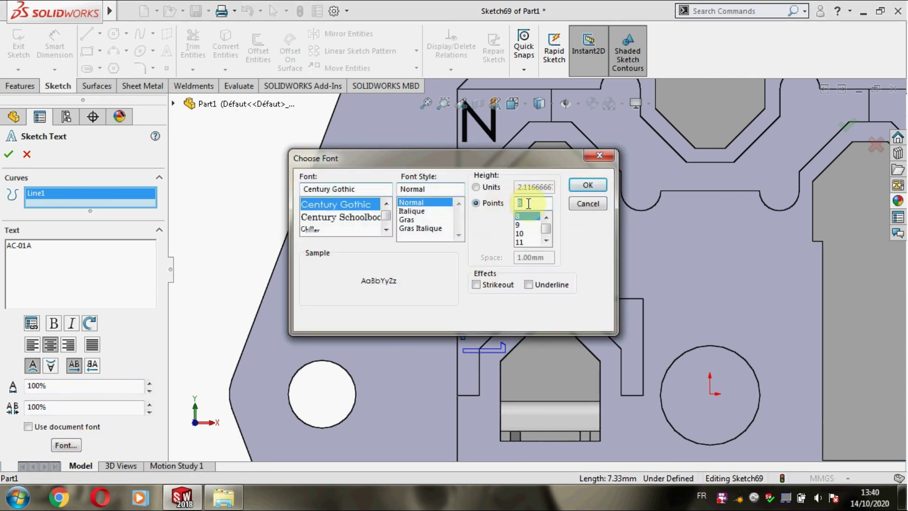
{"action": "key", "text": "Return"}
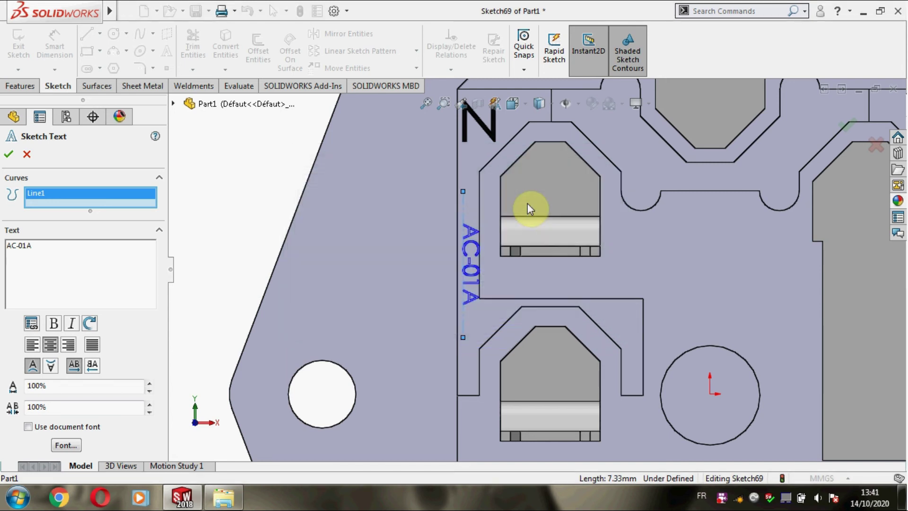
{"action": "left_click", "coordinate": [8, 156]}
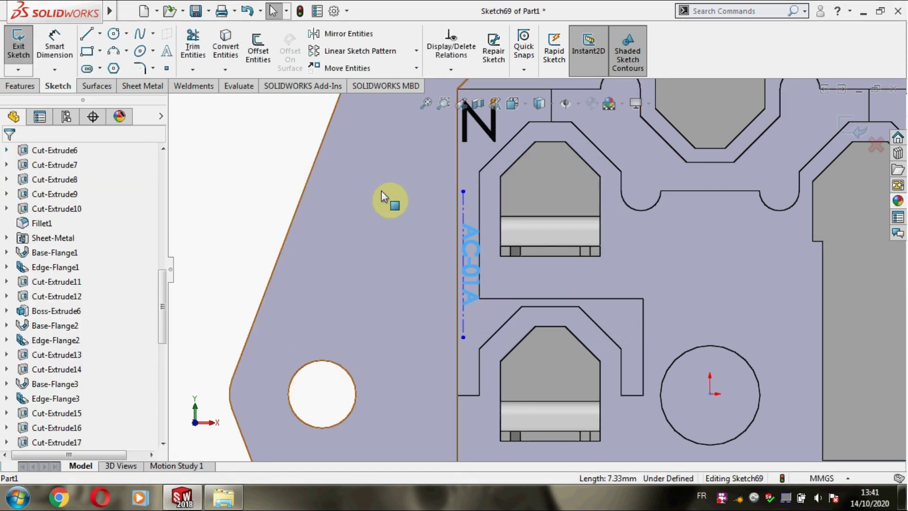
Snap the AC-01A construction guide line onto the slot outline's left edge.
{"action": "left_click", "coordinate": [463, 214]}
{"action": "left_click_drag", "start_coordinate": [453, 214], "coordinate": [460, 215]}
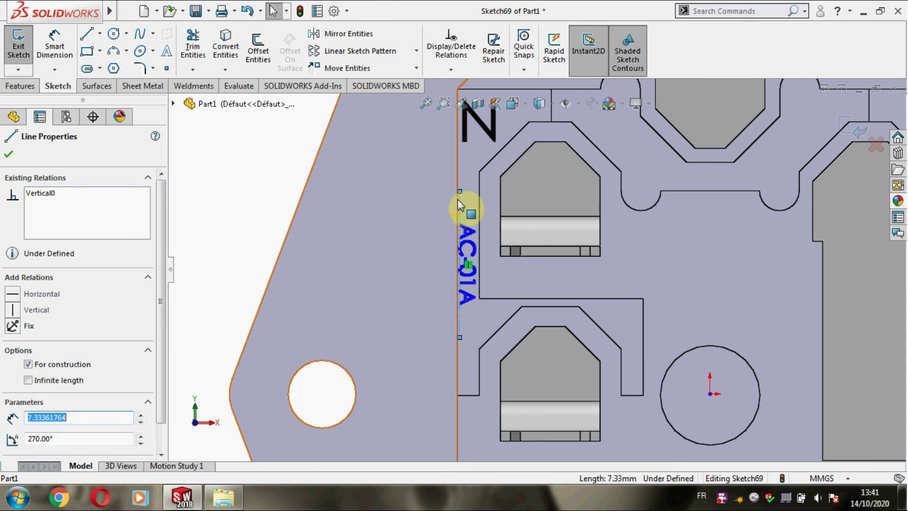
{"action": "scroll", "coordinate": [458, 200], "scroll_direction": "down", "scroll_amount": 4}
{"action": "left_click_drag", "start_coordinate": [490, 227], "coordinate": [479, 222]}
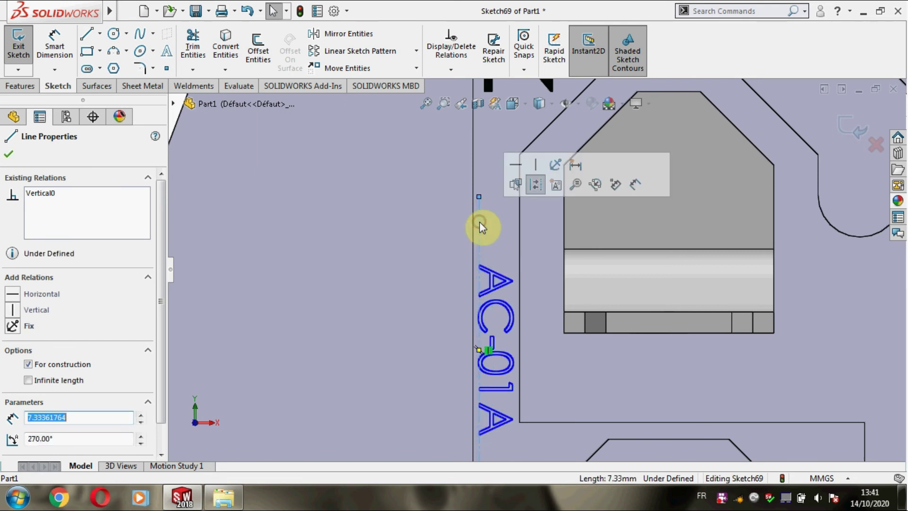
{"action": "scroll", "coordinate": [454, 249], "scroll_direction": "up", "scroll_amount": 5}
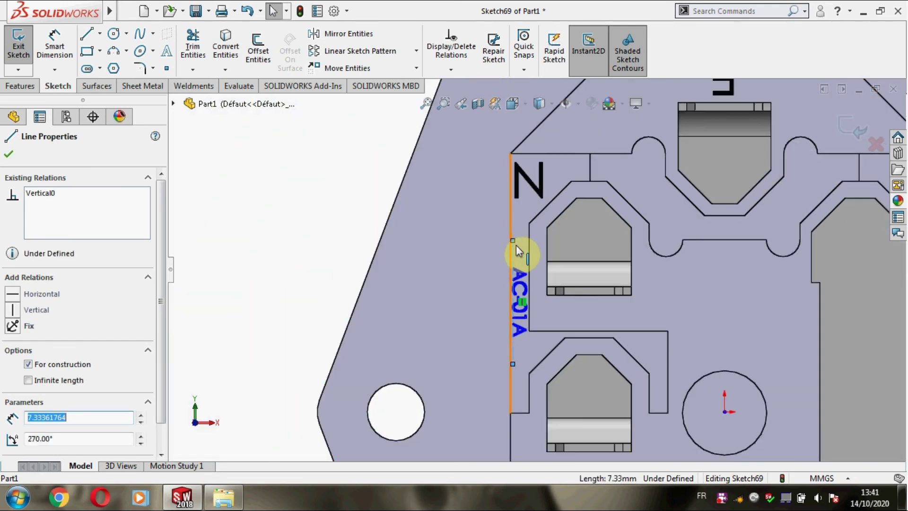
{"action": "left_click", "coordinate": [316, 243]}
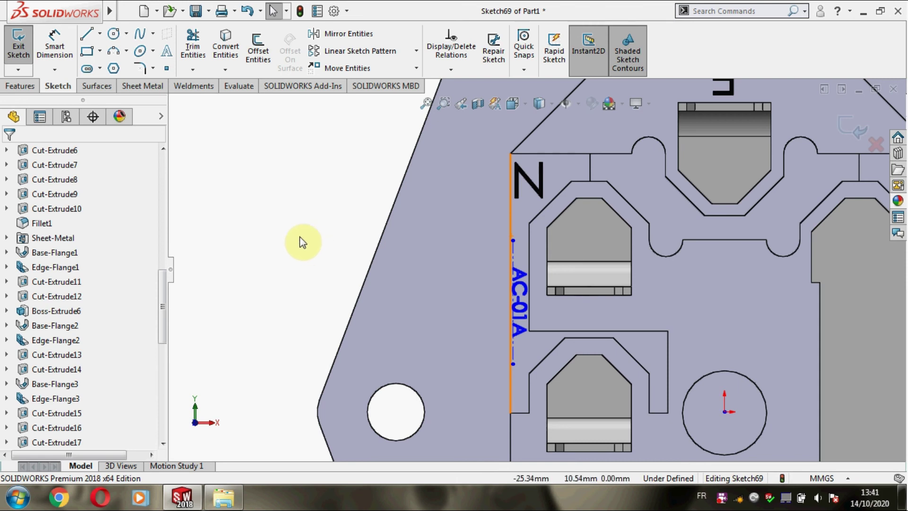
{"action": "left_click", "coordinate": [21, 84]}
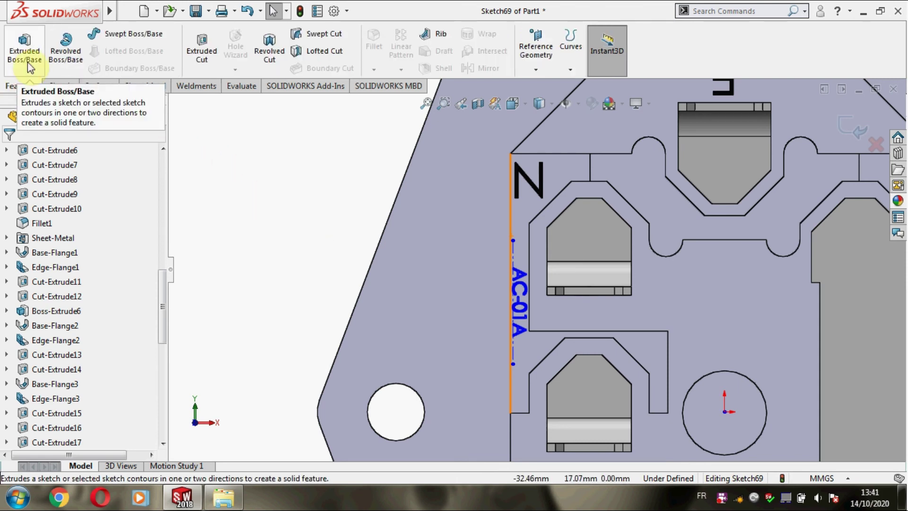
Extrude-cut the AC-01A text 0.10 mm blind.
{"action": "left_click", "coordinate": [205, 42]}
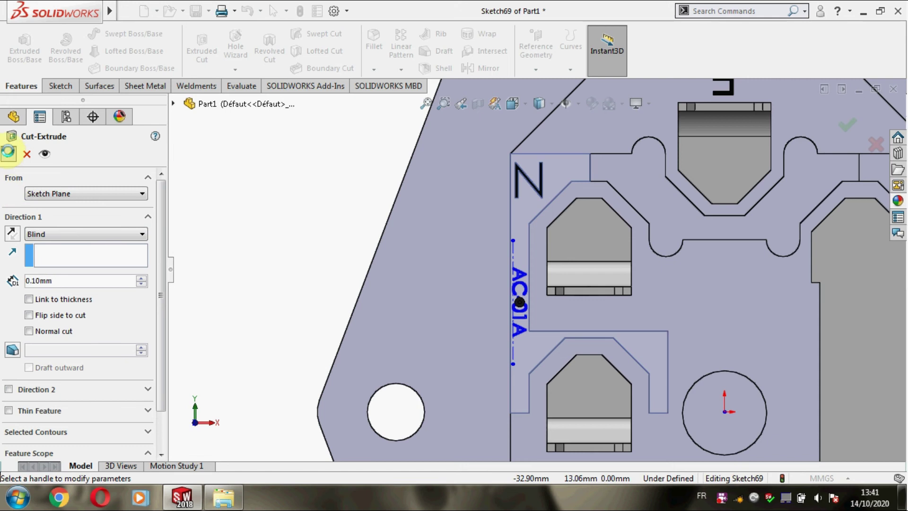
{"action": "left_click", "coordinate": [8, 152]}
Set the Cut-Extrude26 appearance colour to black.
{"action": "scroll", "coordinate": [83, 371], "scroll_direction": "down", "scroll_amount": 3}
{"action": "scroll", "coordinate": [84, 371], "scroll_direction": "down", "scroll_amount": 4}
{"action": "right_click", "coordinate": [76, 427]}
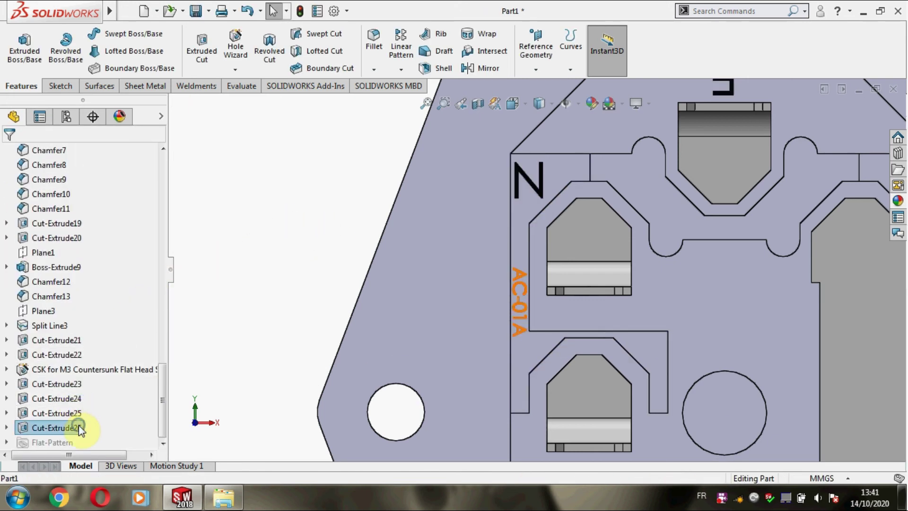
{"action": "left_click", "coordinate": [148, 230]}
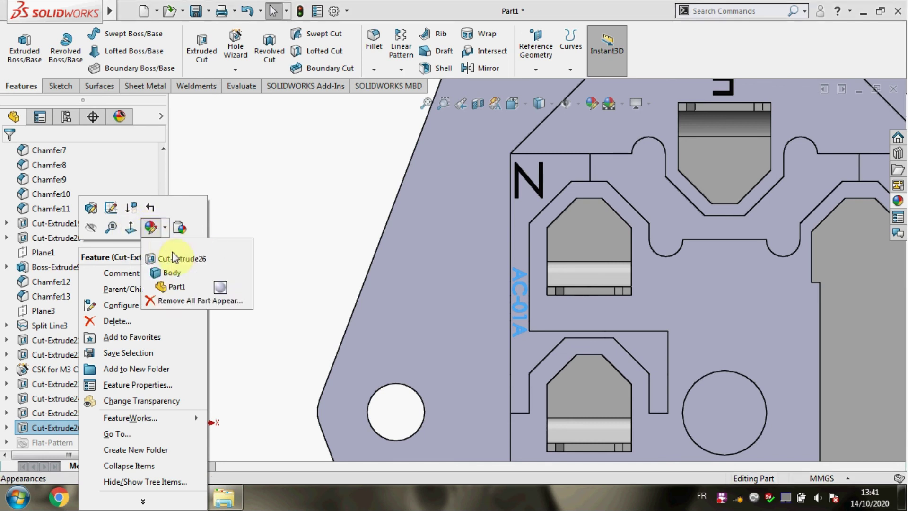
{"action": "left_click", "coordinate": [172, 259]}
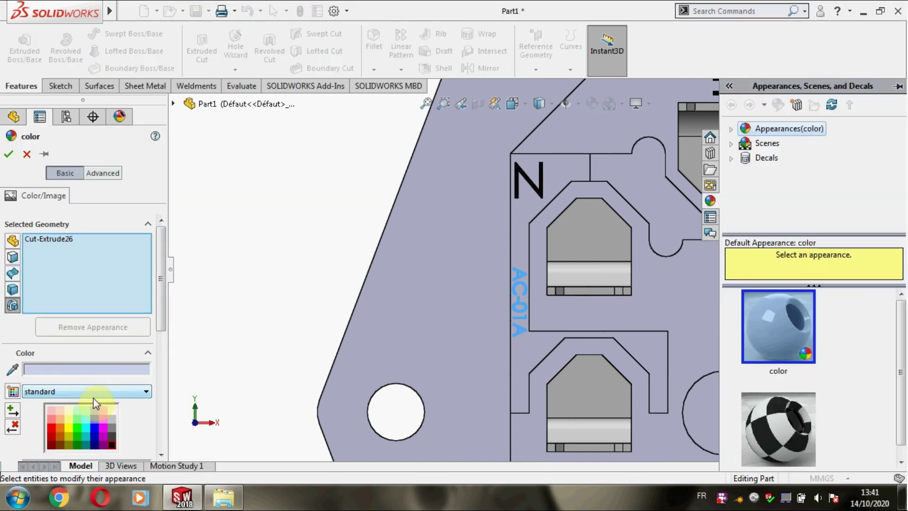
{"action": "left_click", "coordinate": [9, 154]}
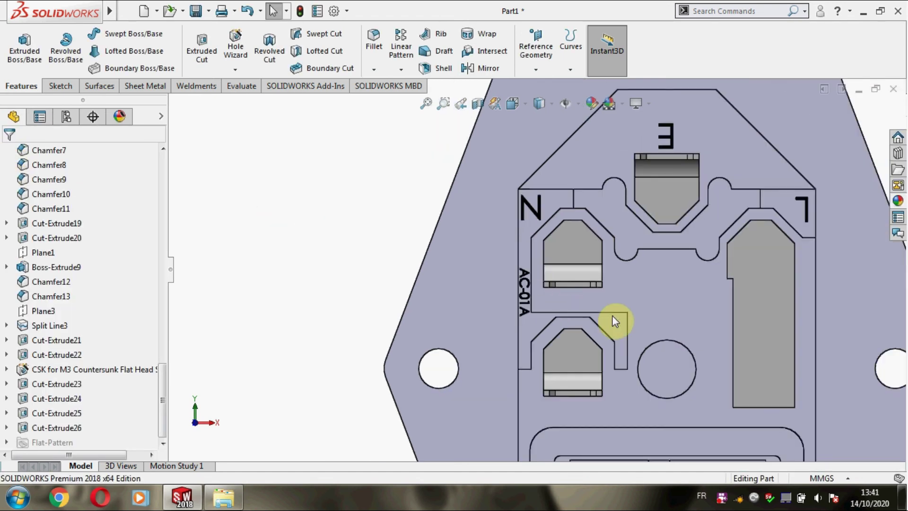
Create Sketch70 with a short vertical centerline between the slots, above the round hole.
{"action": "left_click", "coordinate": [661, 301]}
{"action": "left_click", "coordinate": [725, 268]}
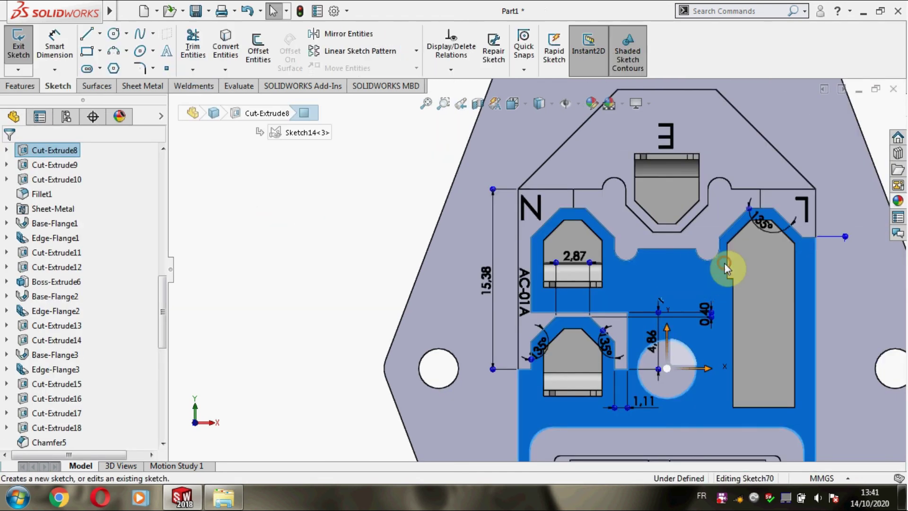
{"action": "left_click", "coordinate": [100, 33]}
{"action": "left_click", "coordinate": [118, 73]}
{"action": "scroll", "coordinate": [634, 274], "scroll_direction": "down", "scroll_amount": 3}
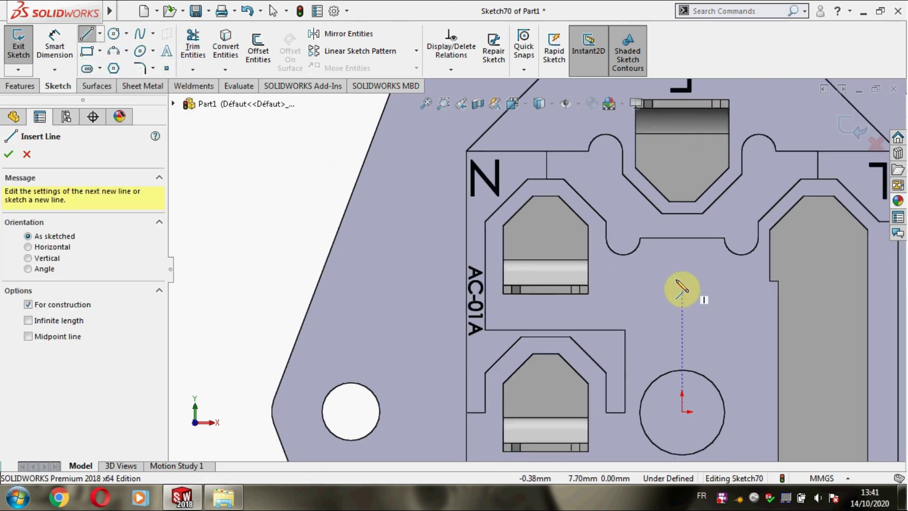
{"action": "left_click", "coordinate": [682, 253]}
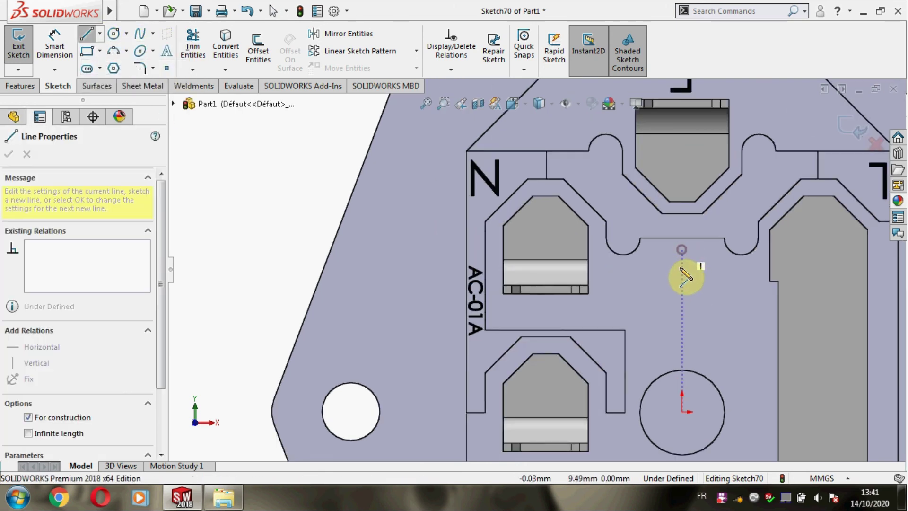
{"action": "left_click", "coordinate": [682, 319]}
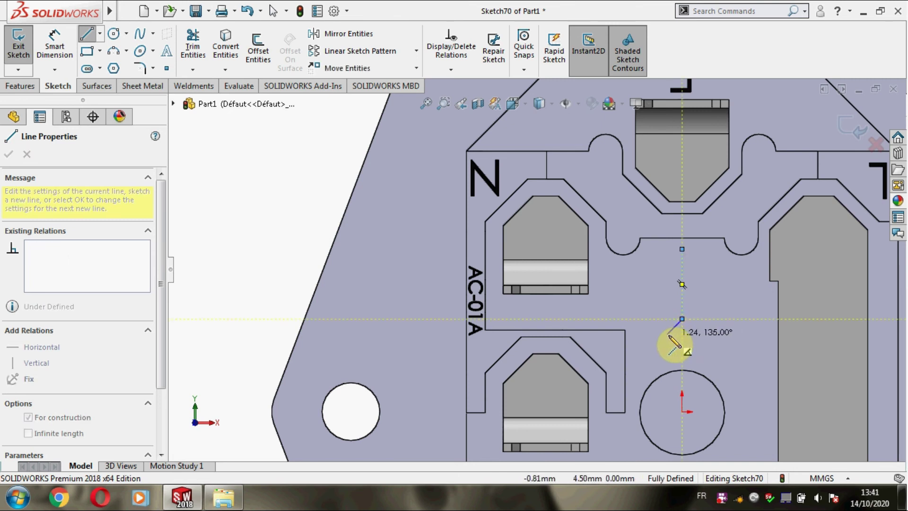
{"action": "key", "text": "Escape"}
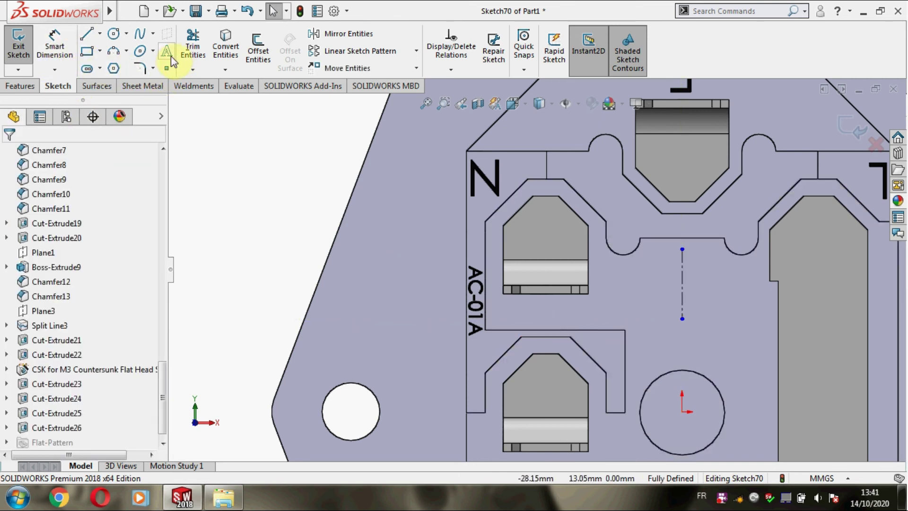
{"action": "left_click", "coordinate": [170, 54]}
Write two-line text 10A and 250V along the centerline, with point height 36.
{"action": "left_click", "coordinate": [684, 277]}
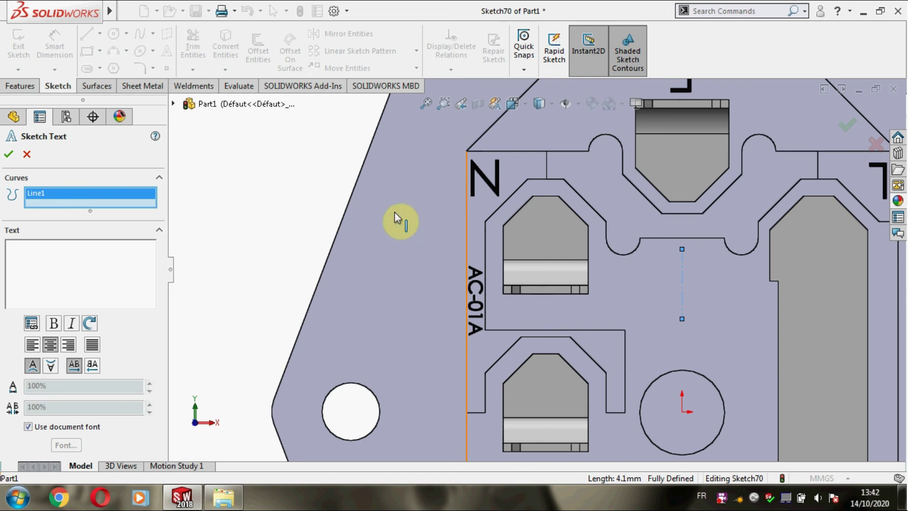
{"action": "type", "text": "10A"}
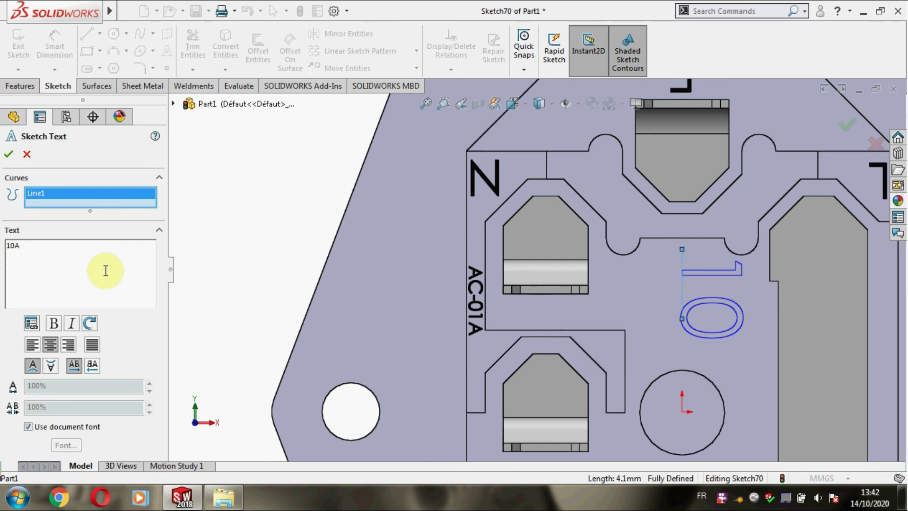
{"action": "type", "text": "250V"}
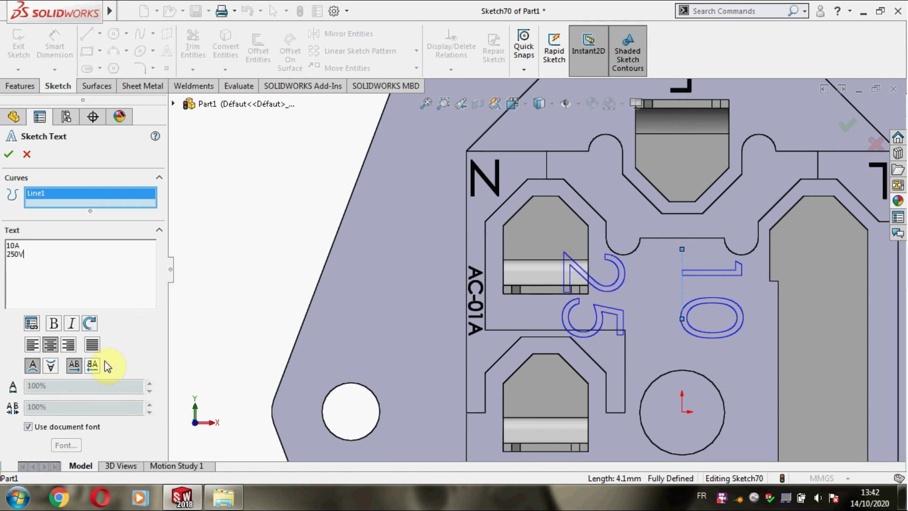
{"action": "left_click", "coordinate": [66, 426]}
{"action": "left_click", "coordinate": [67, 445]}
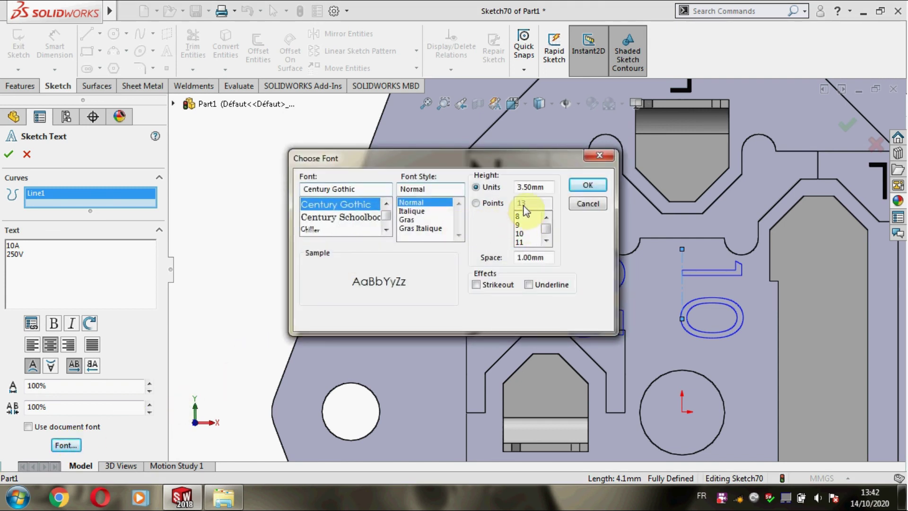
{"action": "left_click", "coordinate": [502, 204]}
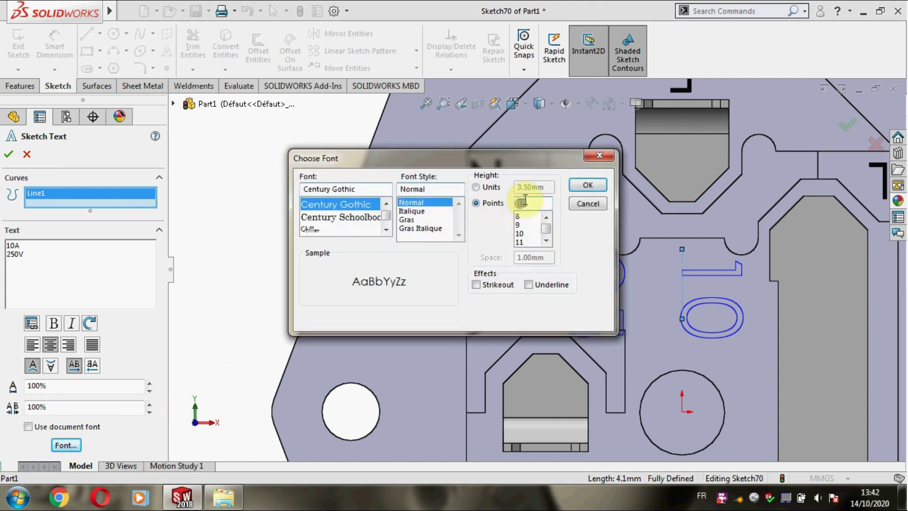
{"action": "type", "text": "36"}
{"action": "key", "text": "Return"}
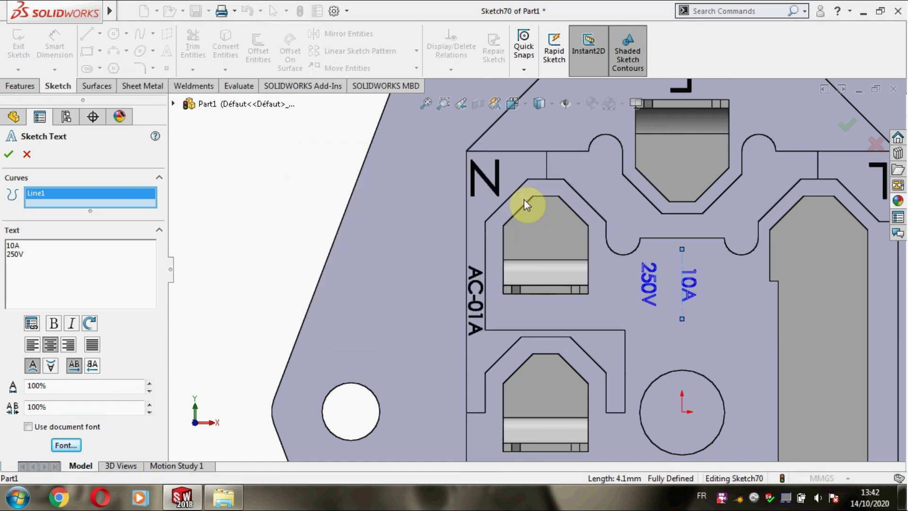
{"action": "left_click", "coordinate": [11, 155]}
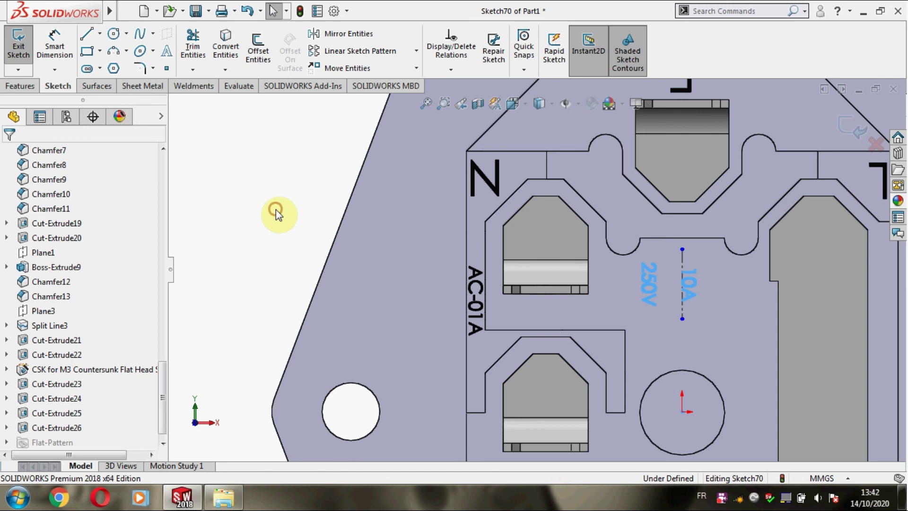
Delete the guide line's Coincident relation and shift the 10A/250V labels slightly right.
{"action": "left_click", "coordinate": [682, 309]}
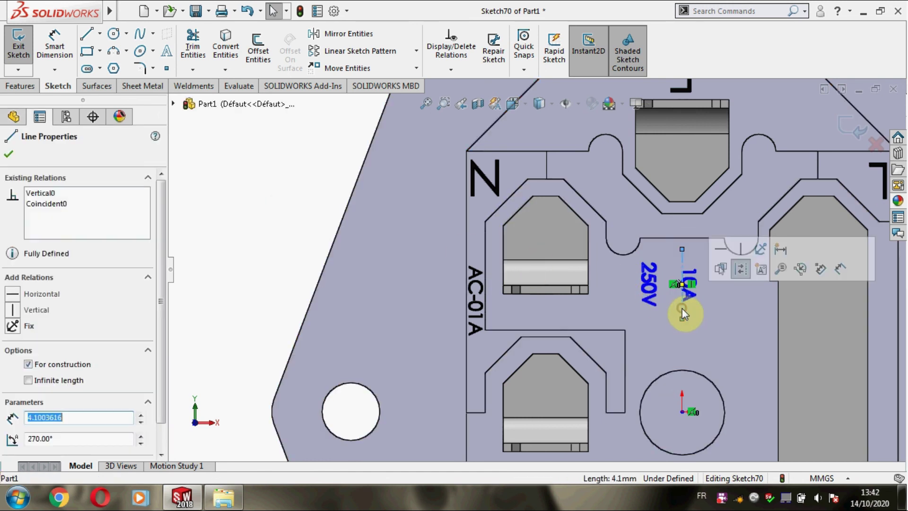
{"action": "right_click", "coordinate": [681, 289]}
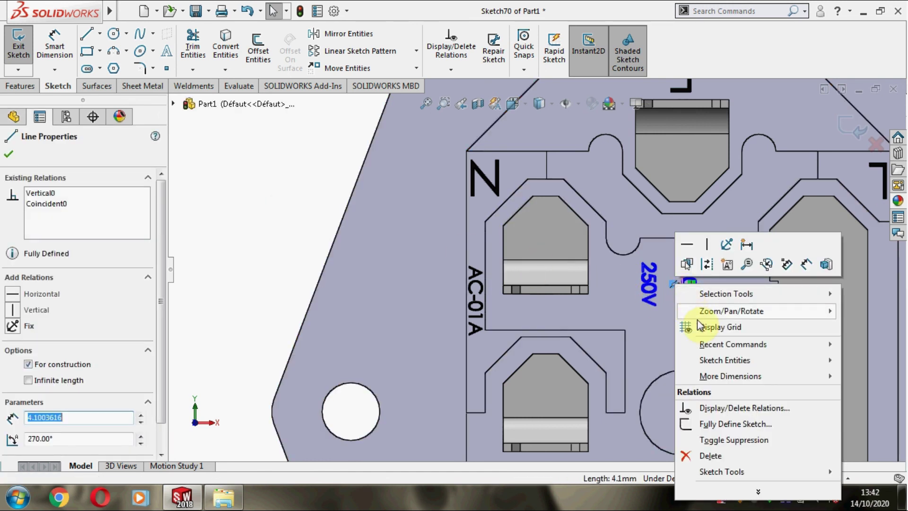
{"action": "left_click", "coordinate": [714, 455]}
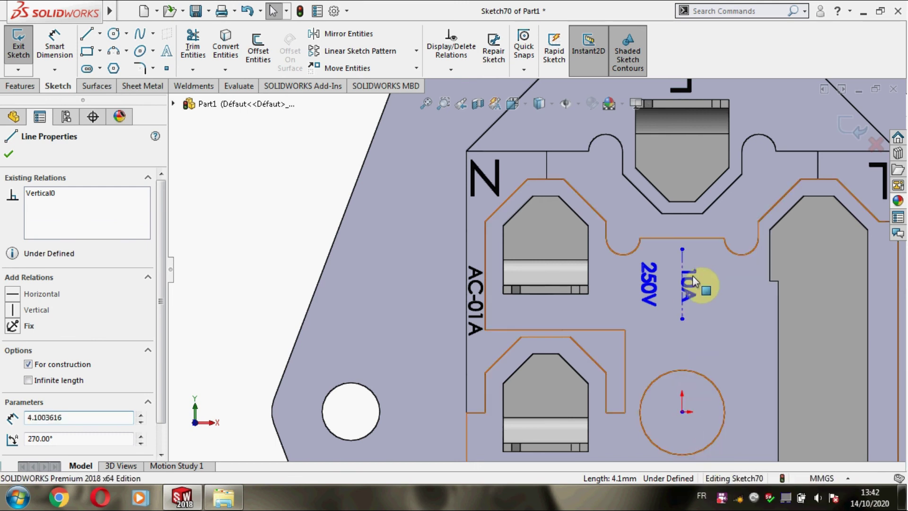
{"action": "left_click_drag", "start_coordinate": [691, 265], "coordinate": [702, 265]}
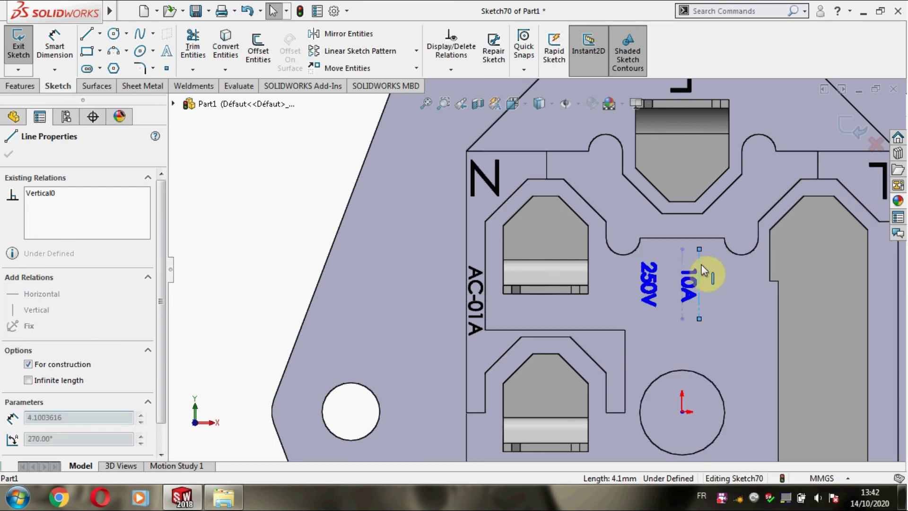
{"action": "left_click_drag", "start_coordinate": [648, 277], "coordinate": [653, 267]}
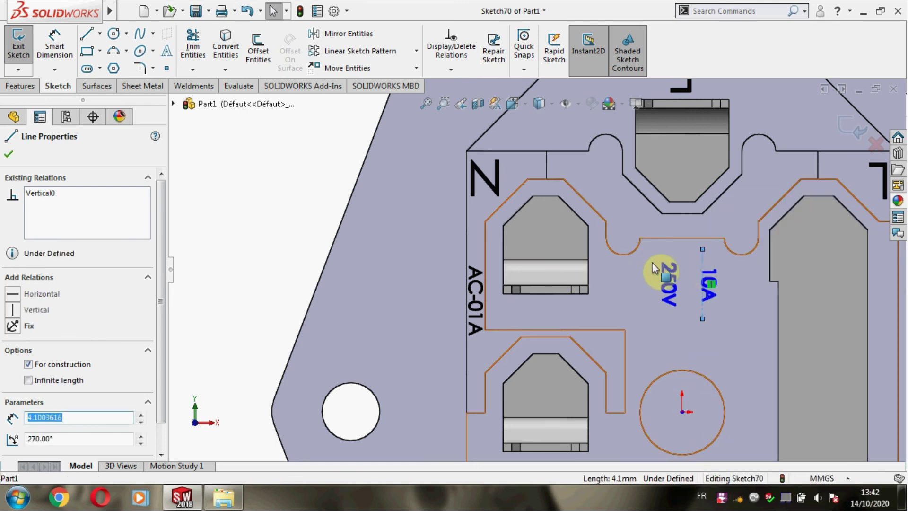
{"action": "left_click", "coordinate": [290, 217]}
Engrave the 10A and 250V text 0.10 mm deep as Cut-Extrude27.
{"action": "scroll", "coordinate": [247, 196], "scroll_direction": "up", "scroll_amount": 2}
{"action": "left_click", "coordinate": [30, 87]}
{"action": "left_click", "coordinate": [202, 50]}
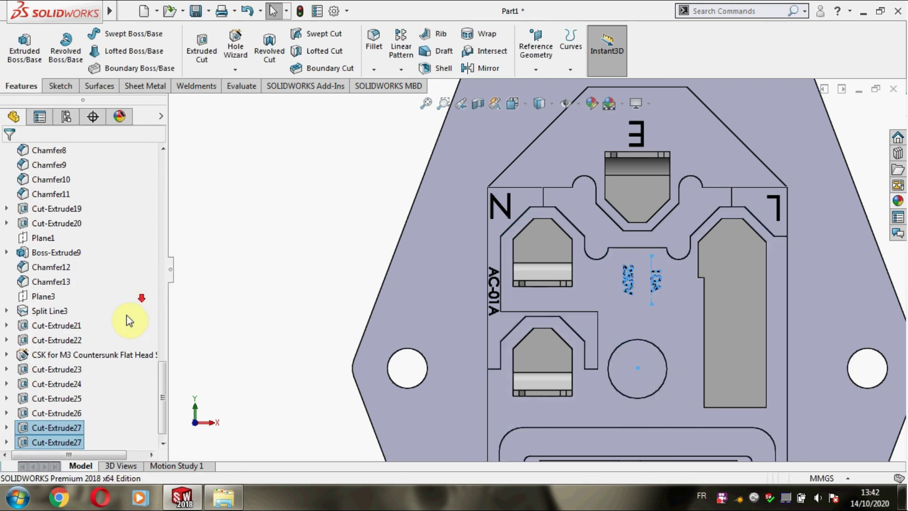
Apply the black appearance to Cut-Extrude27, the engraved 10A and 250V labels.
{"action": "right_click", "coordinate": [72, 427]}
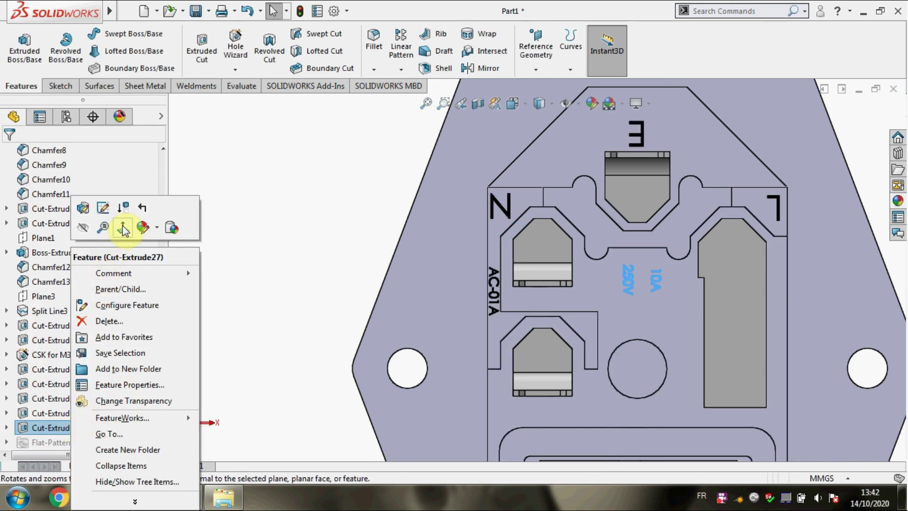
{"action": "left_click", "coordinate": [140, 227]}
{"action": "left_click", "coordinate": [166, 259]}
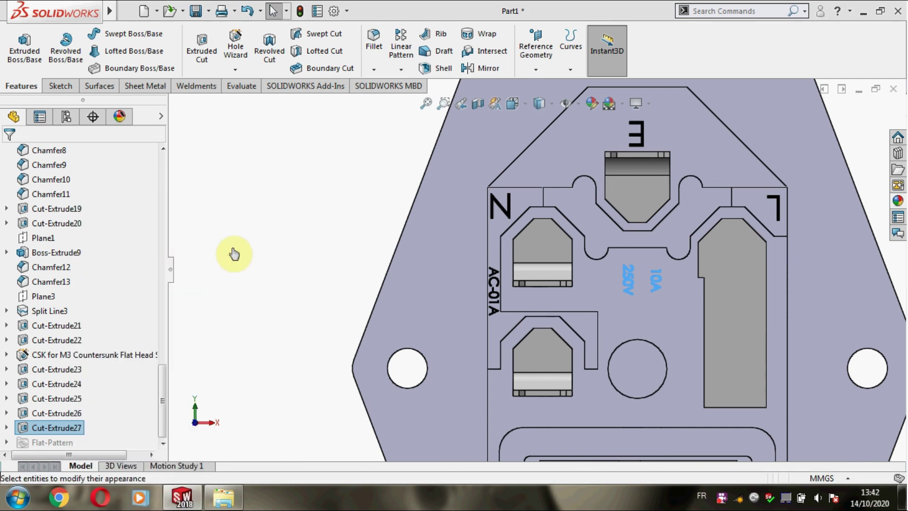
{"action": "left_click", "coordinate": [112, 445]}
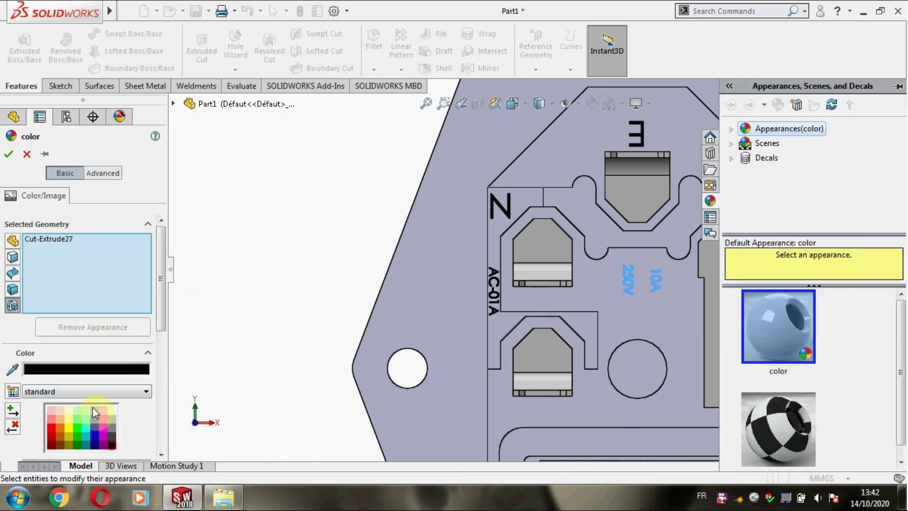
{"action": "left_click", "coordinate": [5, 158]}
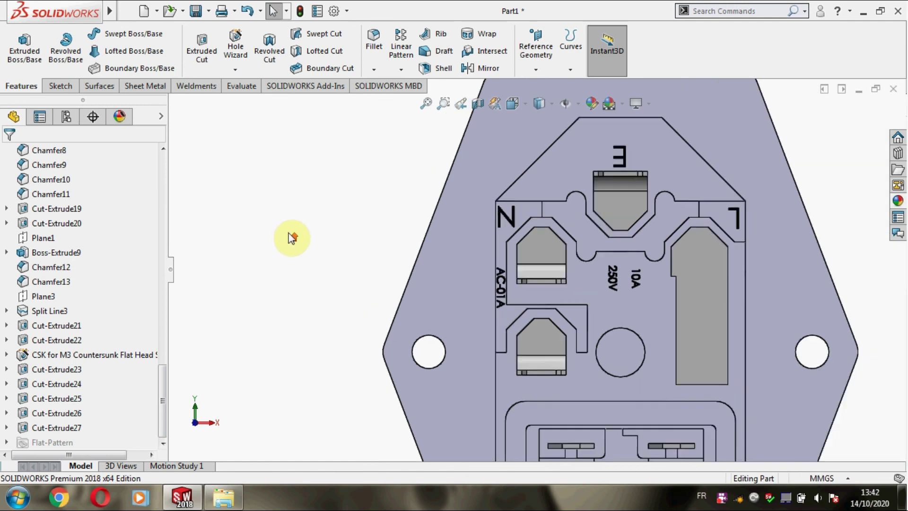
Give the whole Part1 body a dark black appearance, leaving the switch red.
{"action": "mouse_move", "coordinate": [297, 233]}
{"action": "middle_mouse_down"}
{"action": "mouse_move", "coordinate": [313, 249]}
{"action": "mouse_move", "coordinate": [320, 285]}
{"action": "mouse_move", "coordinate": [345, 217]}
{"action": "mouse_move", "coordinate": [416, 210]}
{"action": "mouse_move", "coordinate": [497, 217]}
{"action": "mouse_move", "coordinate": [506, 249]}
{"action": "mouse_move", "coordinate": [493, 250]}
{"action": "middle_mouse_up"}
{"action": "mouse_move", "coordinate": [163, 395]}
{"action": "left_mouse_down"}
{"action": "mouse_move", "coordinate": [157, 263]}
{"action": "mouse_move", "coordinate": [168, 162]}
{"action": "left_mouse_up"}
{"action": "left_click", "coordinate": [5, 223]}
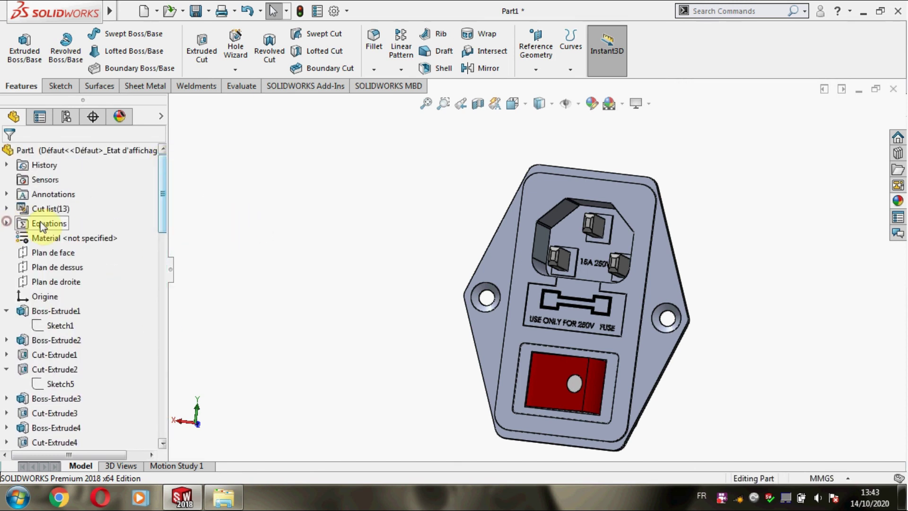
{"action": "right_click", "coordinate": [104, 155]}
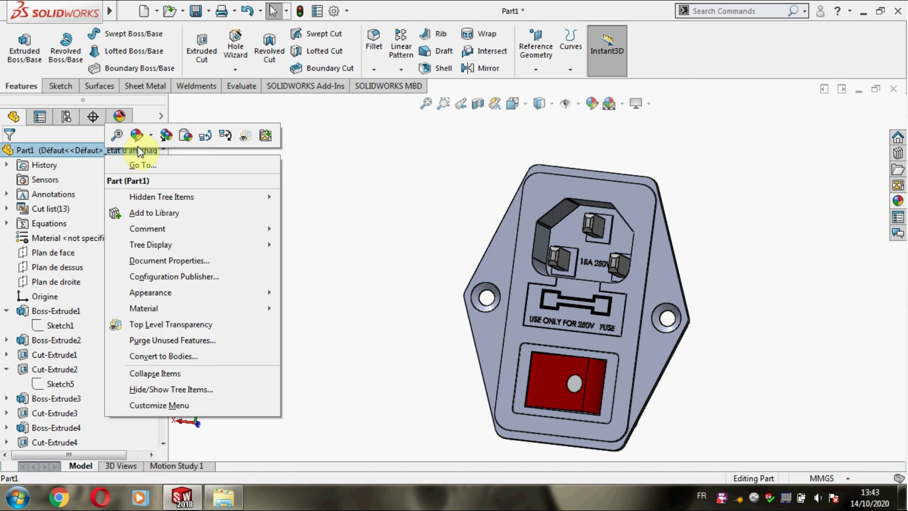
{"action": "left_click", "coordinate": [137, 135]}
{"action": "left_click", "coordinate": [147, 165]}
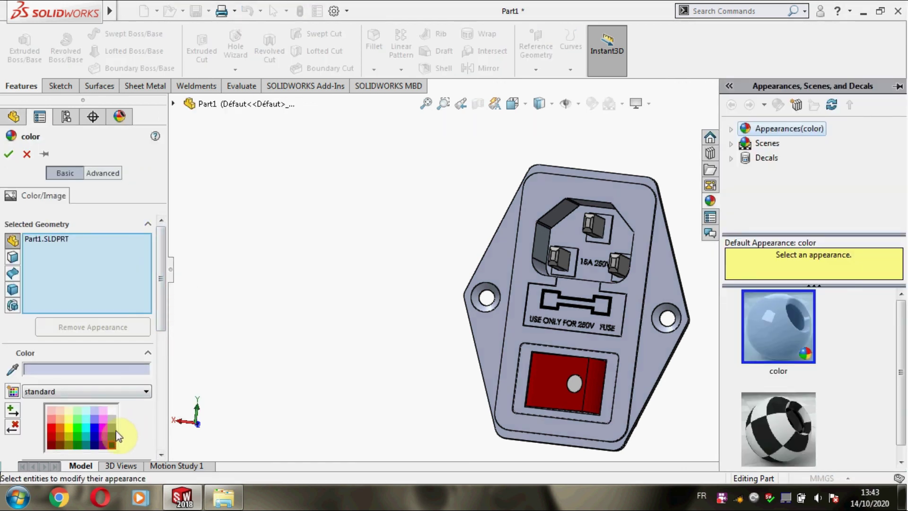
{"action": "left_click", "coordinate": [114, 439]}
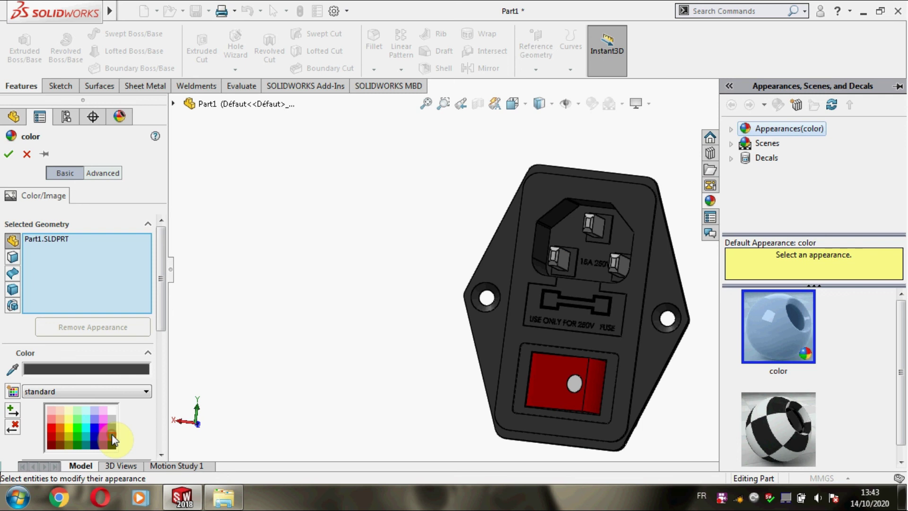
{"action": "left_click", "coordinate": [7, 157]}
{"action": "mouse_move", "coordinate": [334, 288]}
{"action": "middle_mouse_down"}
{"action": "mouse_move", "coordinate": [545, 272]}
{"action": "mouse_move", "coordinate": [563, 290]}
{"action": "mouse_move", "coordinate": [583, 344]}
{"action": "mouse_move", "coordinate": [624, 345]}
{"action": "mouse_move", "coordinate": [691, 300]}
{"action": "mouse_move", "coordinate": [711, 320]}
{"action": "mouse_move", "coordinate": [687, 352]}
{"action": "mouse_move", "coordinate": [475, 263]}
{"action": "mouse_move", "coordinate": [629, 324]}
{"action": "mouse_move", "coordinate": [704, 316]}
{"action": "middle_mouse_up"}
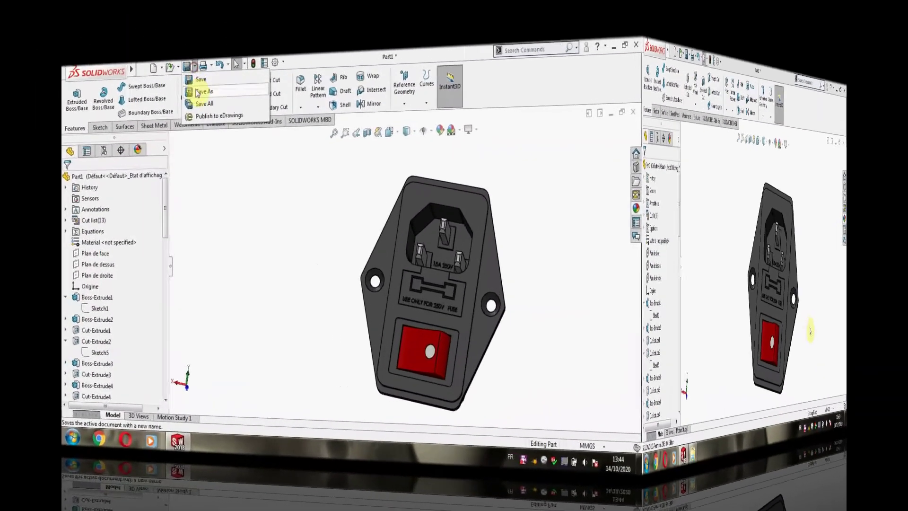
Save the part as POWER INPUT SWITCH under AM8 3D printer > ELECTRICAL > POWER SUPPLY.
{"action": "key", "text": "ctrl+s"}
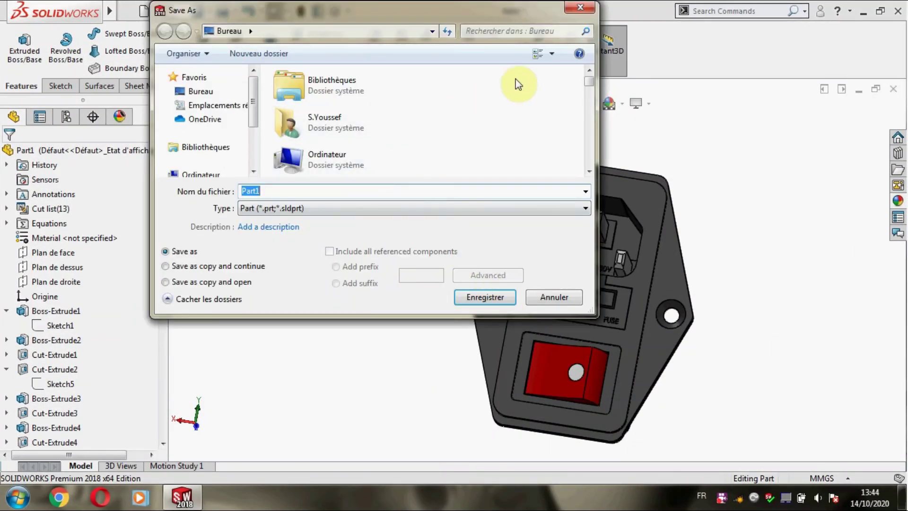
{"action": "scroll", "coordinate": [530, 142], "scroll_direction": "down", "scroll_amount": 1}
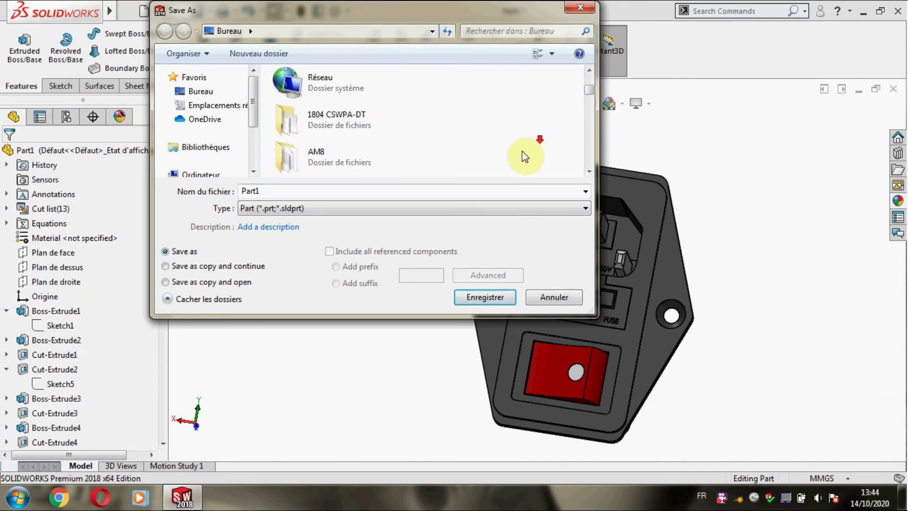
{"action": "scroll", "coordinate": [501, 156], "scroll_direction": "down", "scroll_amount": 1}
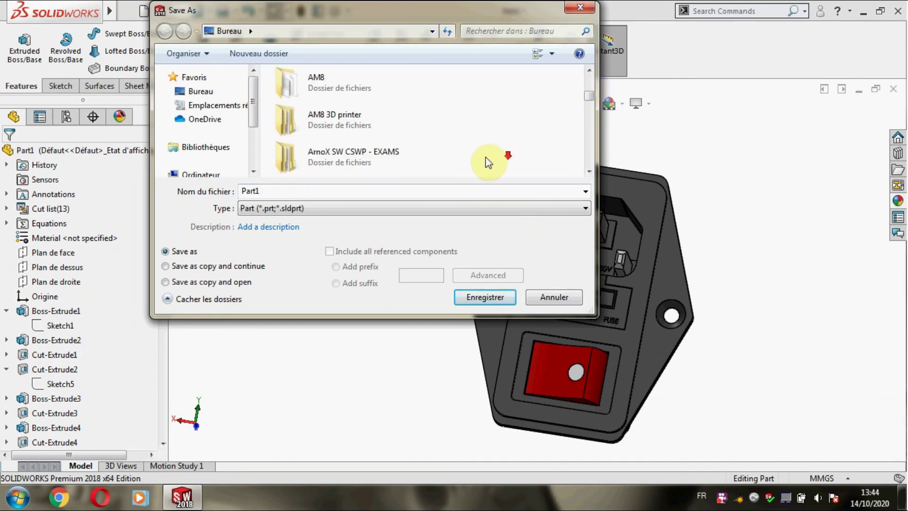
{"action": "double_click", "coordinate": [389, 125]}
{"action": "double_click", "coordinate": [345, 118]}
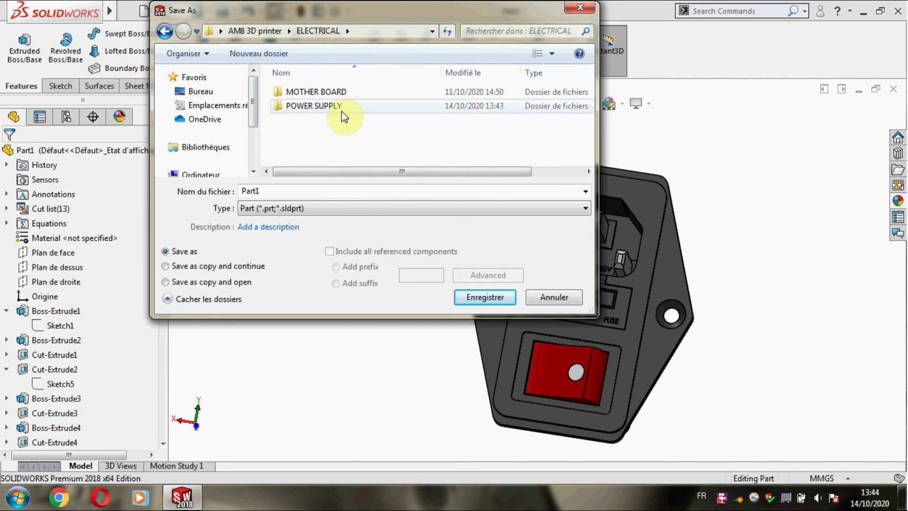
{"action": "double_click", "coordinate": [341, 109]}
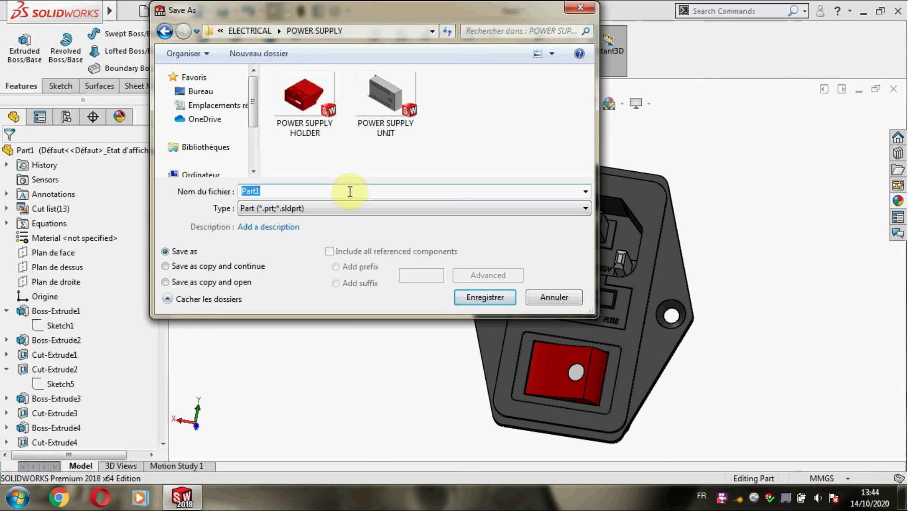
{"action": "type", "text": "POWER"}
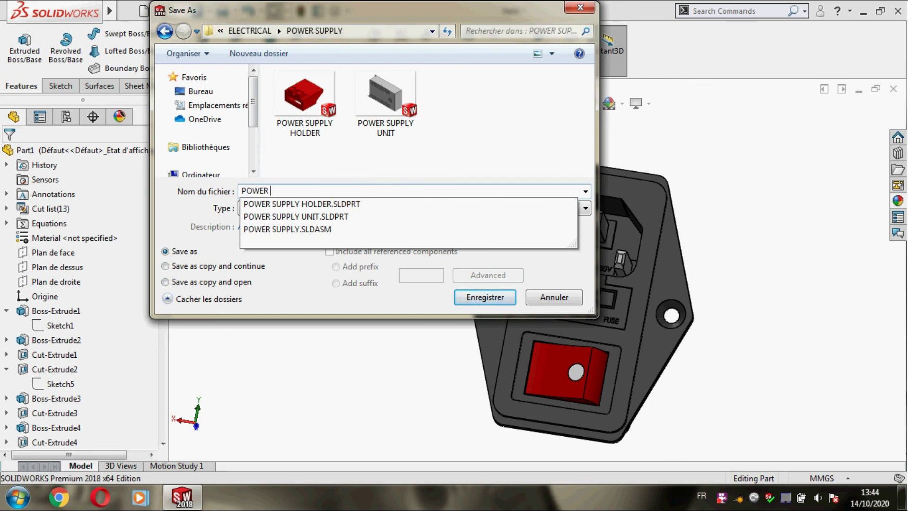
{"action": "type", "text": "INPUT SWITCHER"}
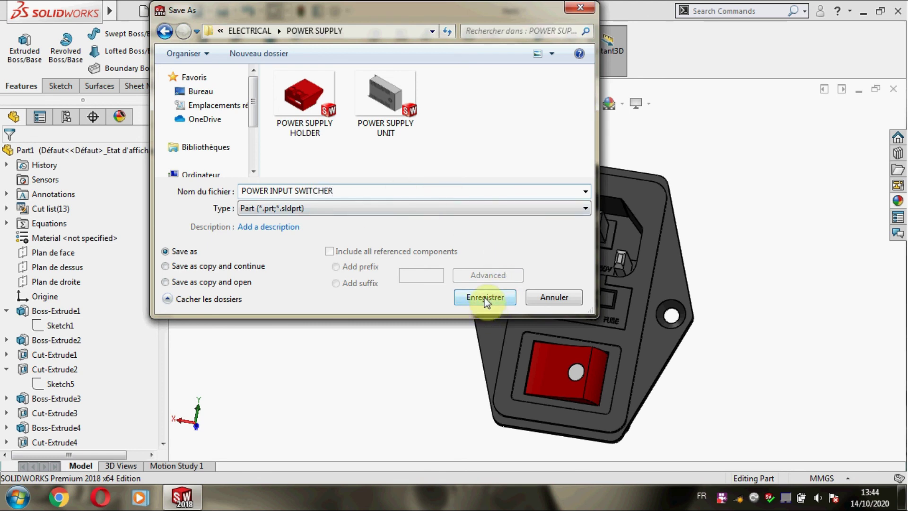
{"action": "left_click", "coordinate": [485, 300]}
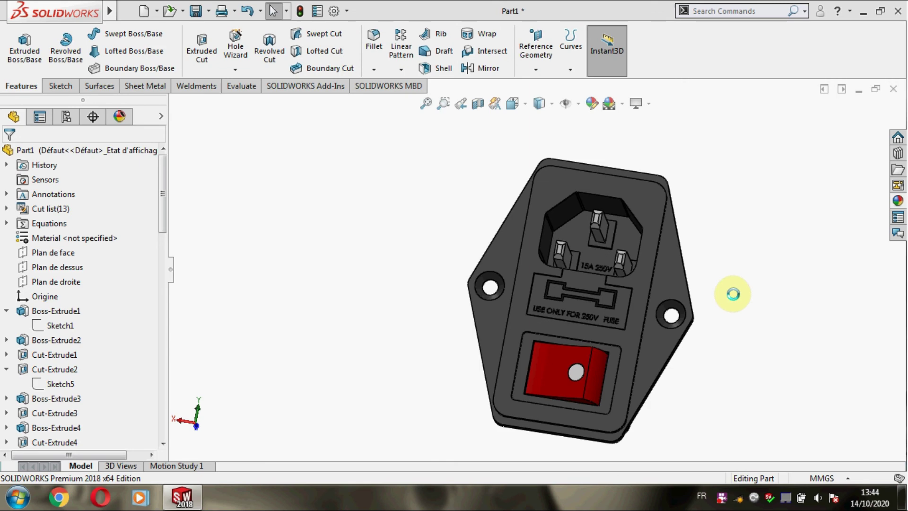